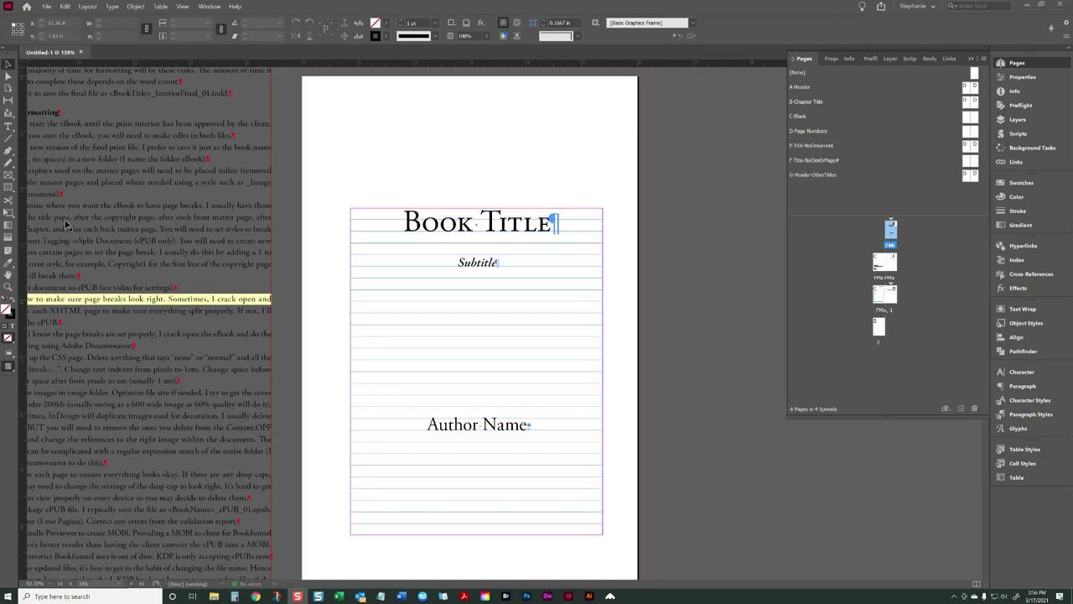
# Step: Review the Formatting Checklist and eBook Formatting notes on the pasteboard beside the title page
pyautogui.click(363, 584)
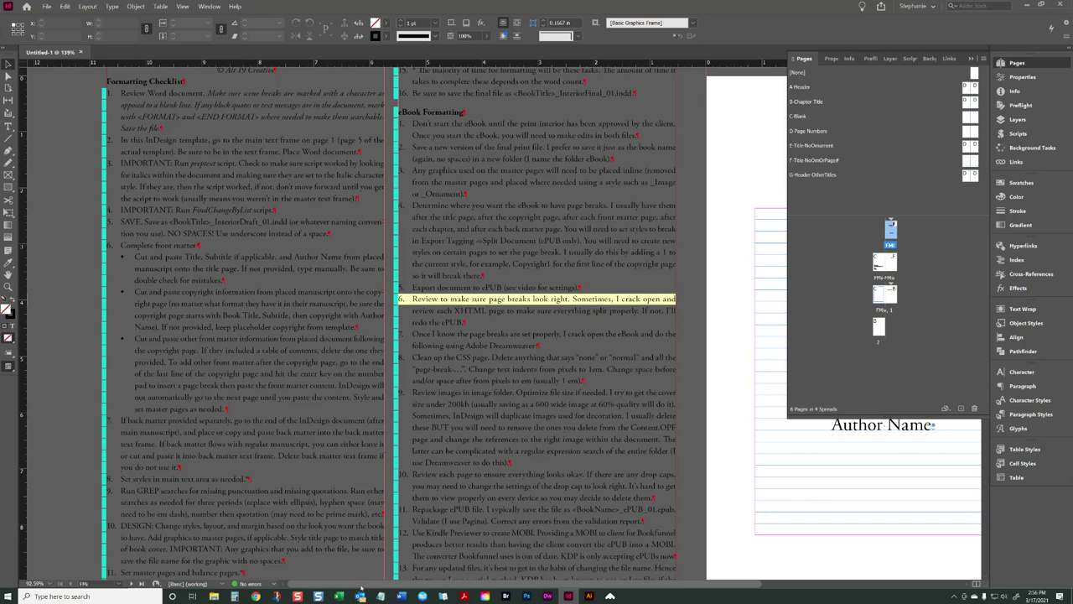
pyautogui.hscroll(2, 363, 584)
pyautogui.scroll(2, 415, 459)
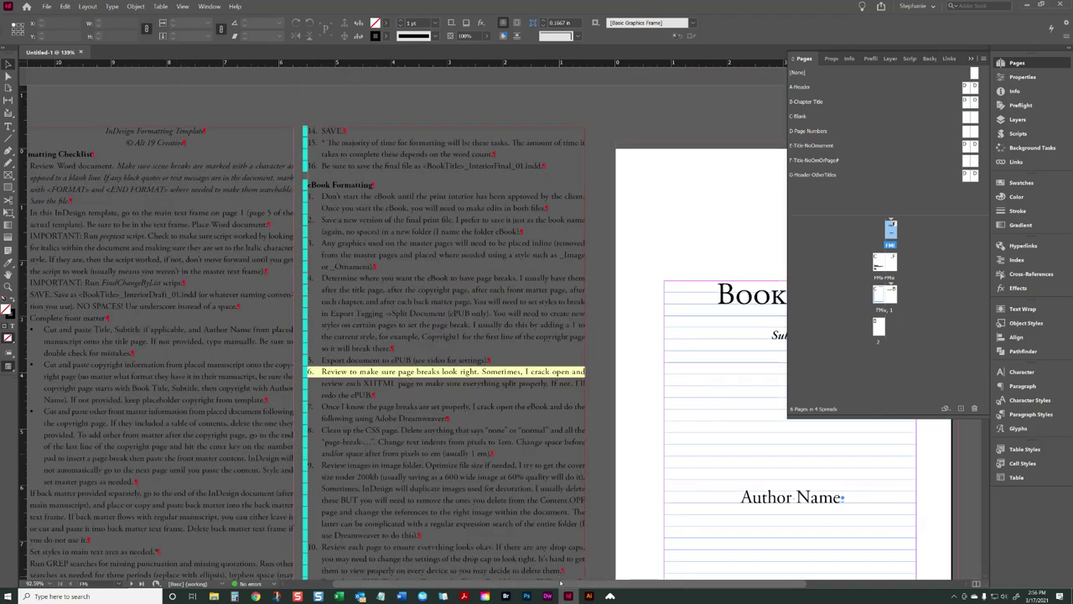
pyautogui.hscroll(2, 564, 584)
# Step: Look through the template's paragraph styles, including those in the BlockQuotes group
pyautogui.click(1030, 415)
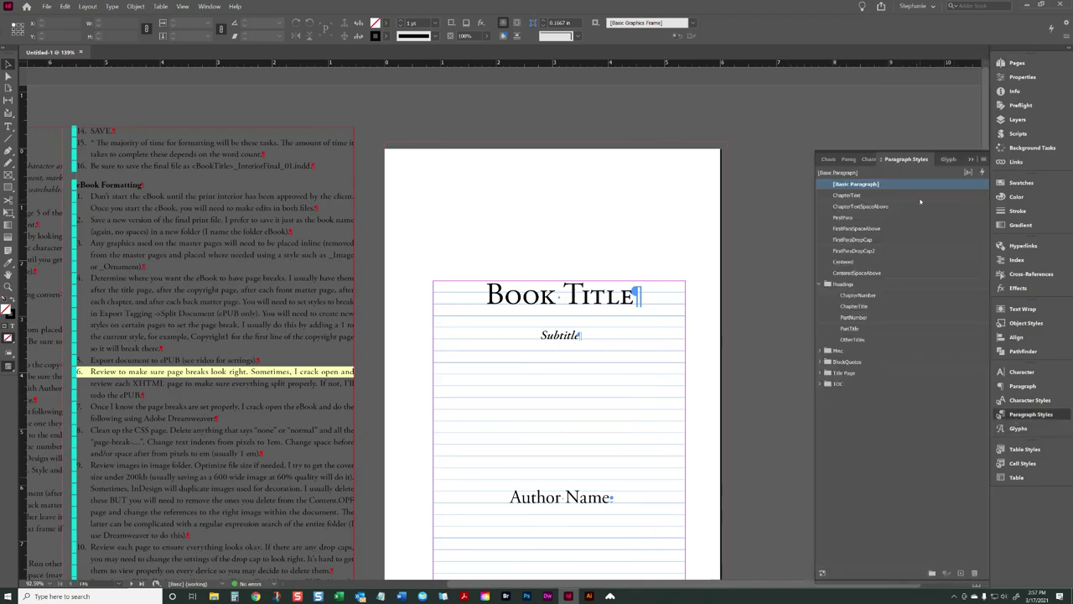
pyautogui.click(821, 361)
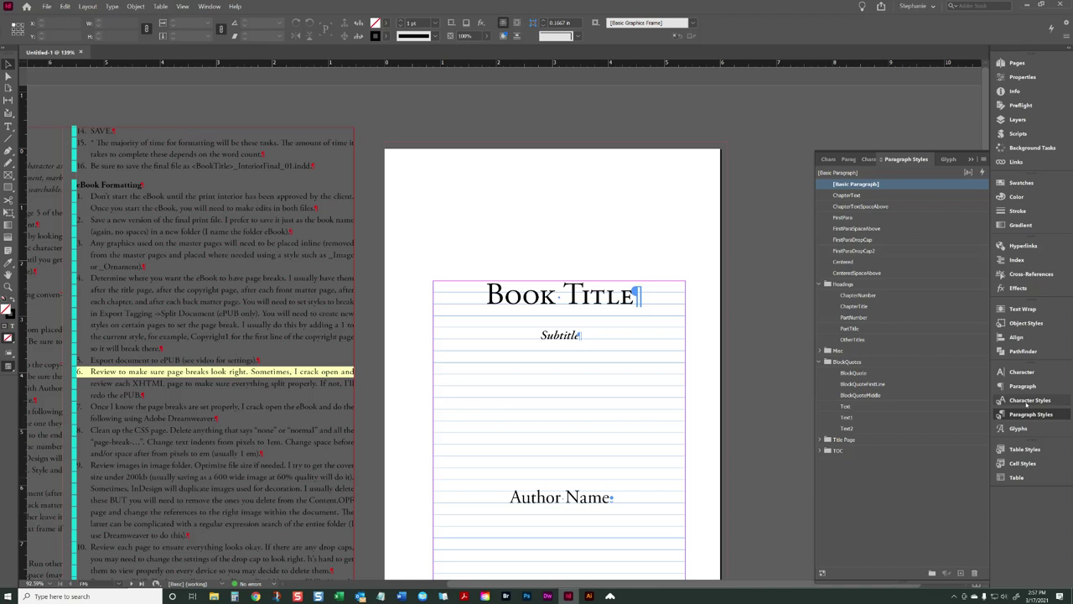
pyautogui.click(1016, 63)
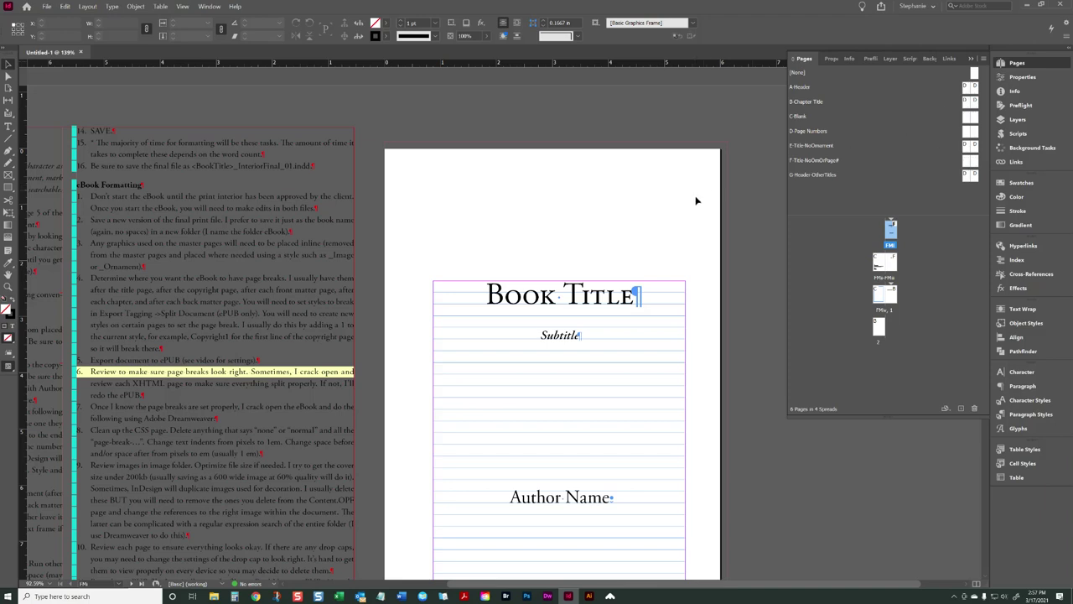
# Step: Inspect the backmatter text frame on page 2 at the end of the document
pyautogui.scroll(-10, 696, 201)
pyautogui.scroll(-8, 685, 220)
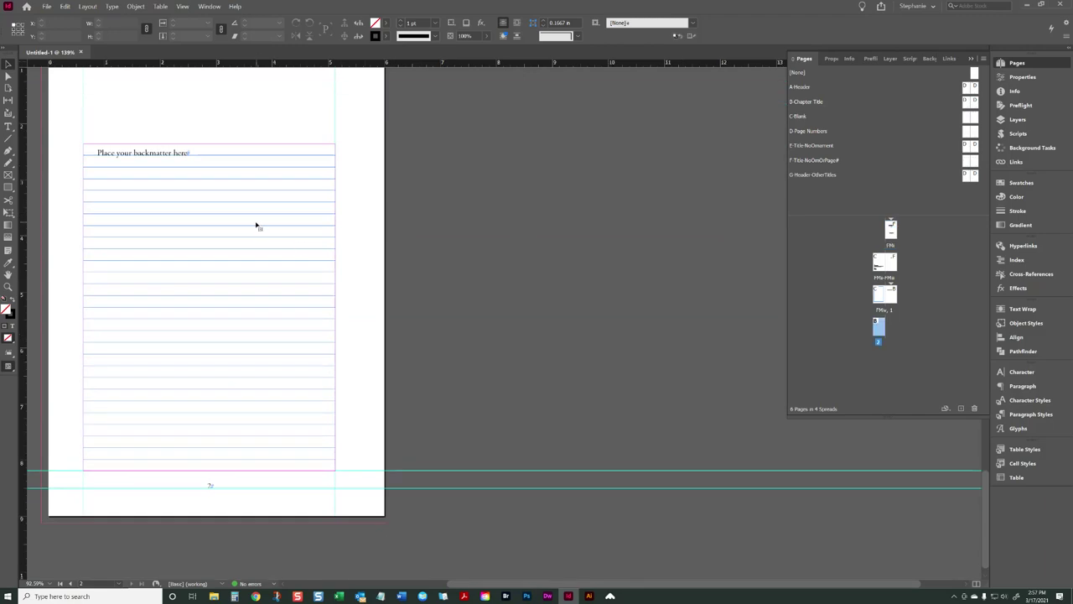
pyautogui.click(256, 225)
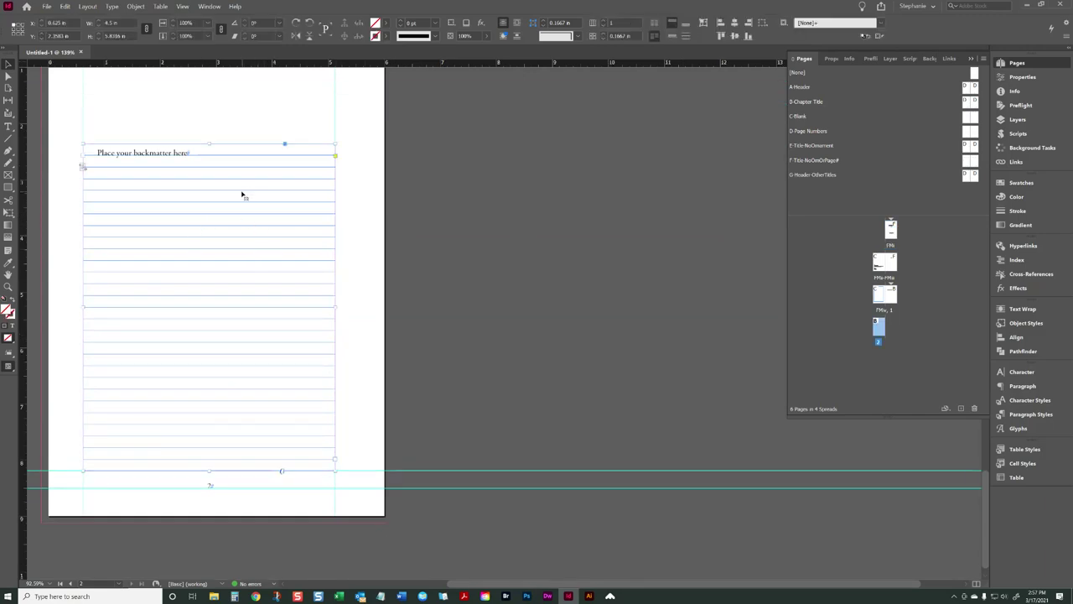
# Step: Examine the separate text frames on the title, copyright, contents, manuscript and backmatter pages in turn
pyautogui.click(57, 583)
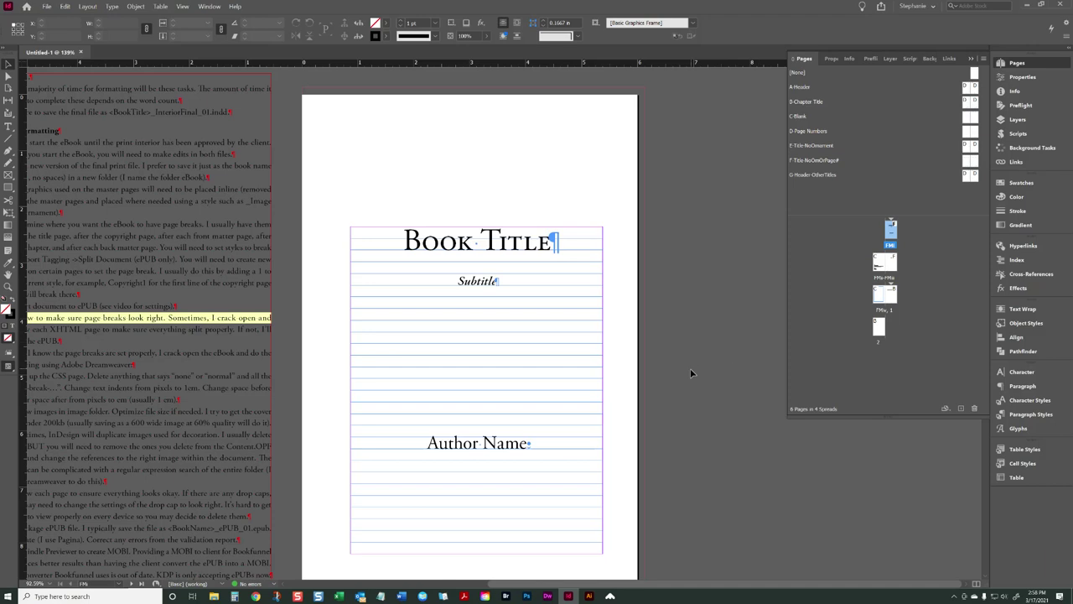
pyautogui.scroll(-15, 689, 374)
pyautogui.scroll(15, 688, 373)
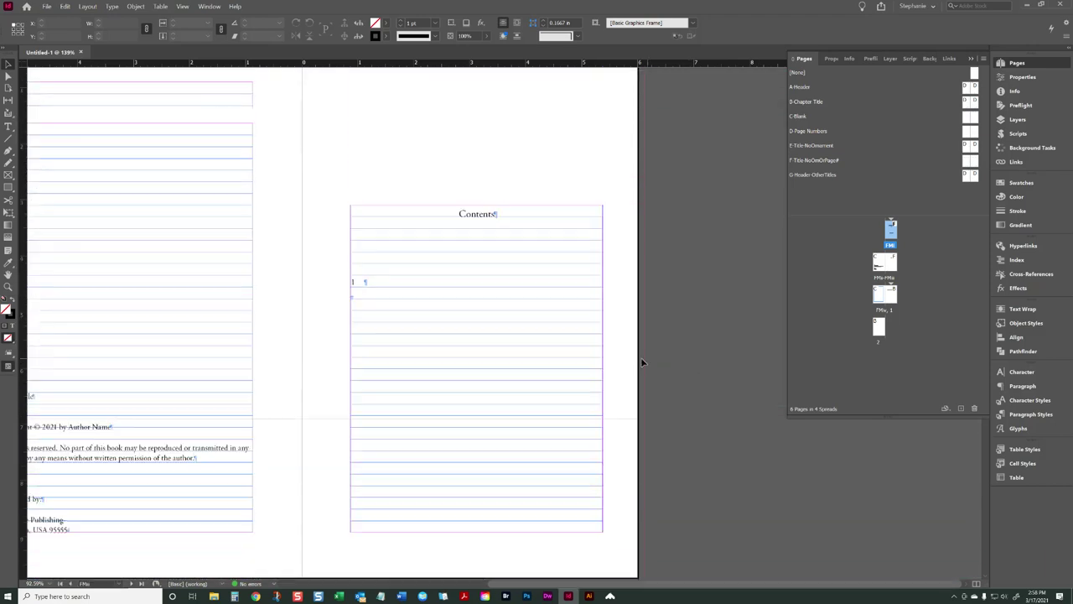
pyautogui.click(400, 265)
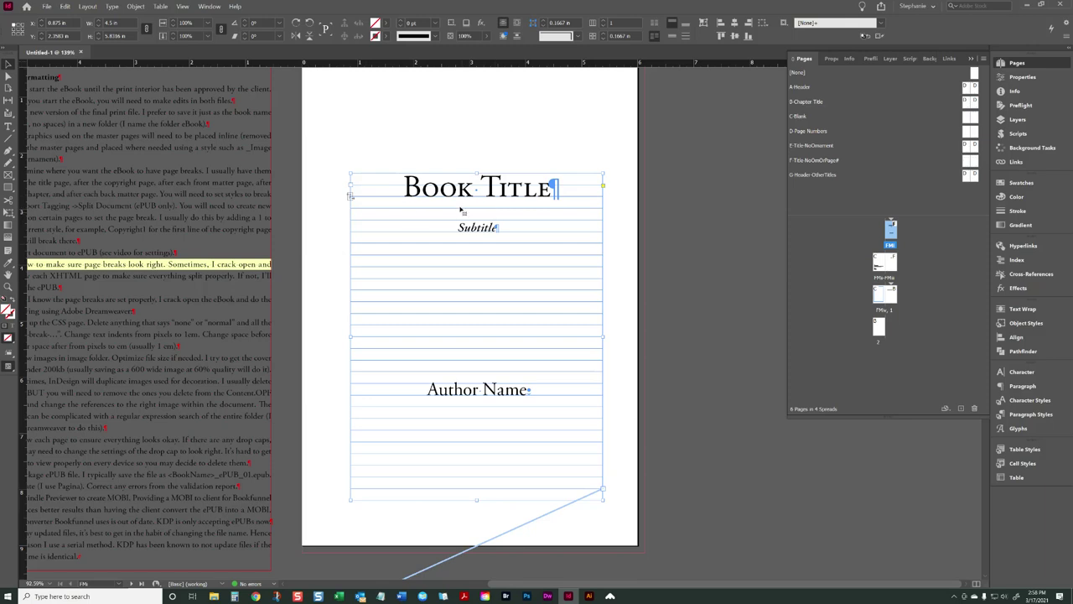
pyautogui.scroll(-10, 425, 202)
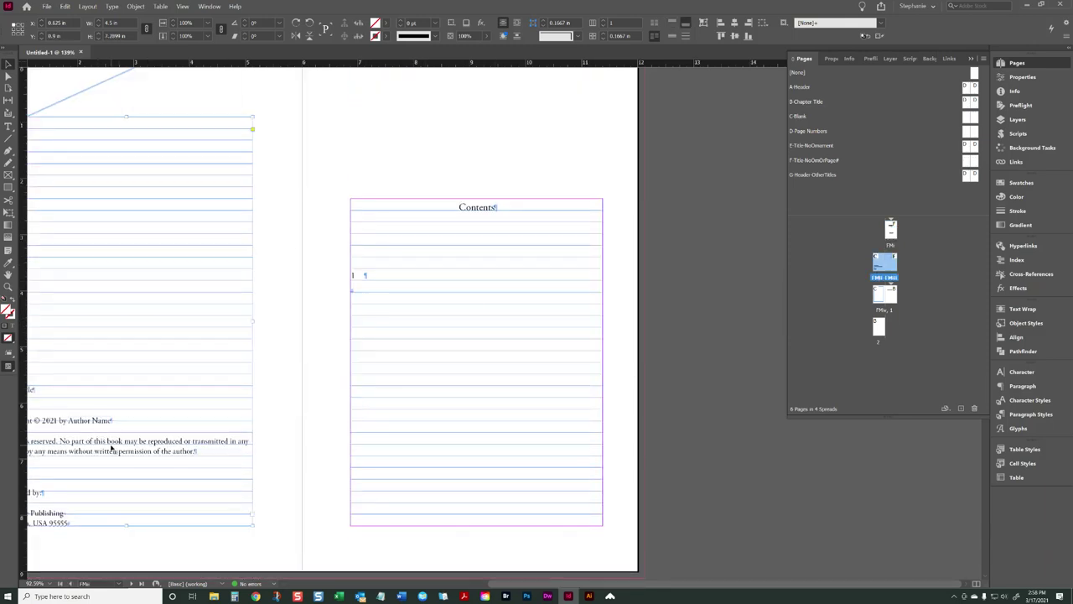
pyautogui.click(463, 219)
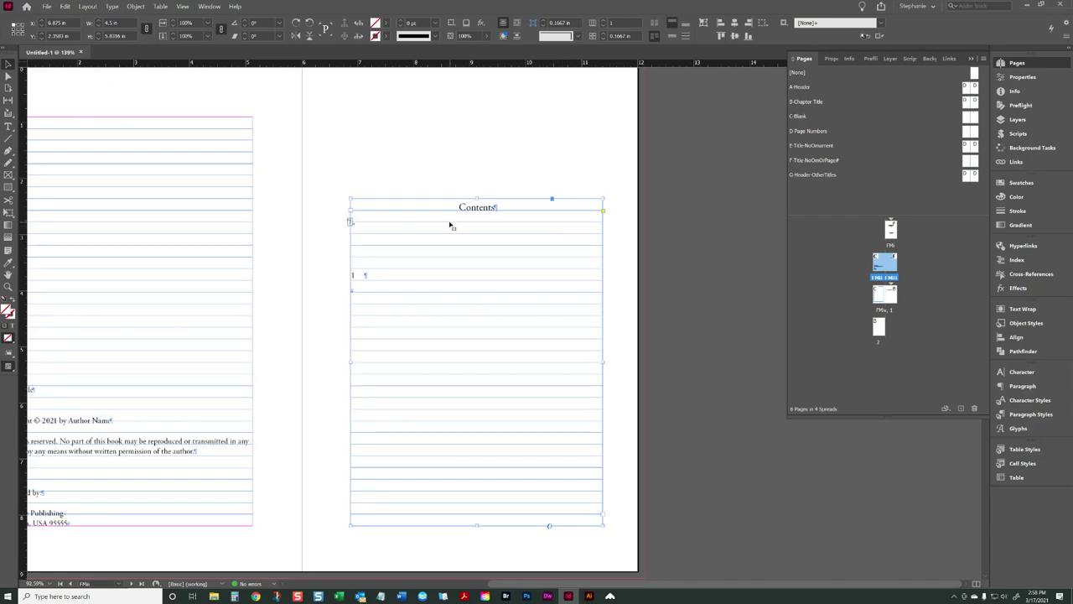
pyautogui.scroll(-10, 450, 227)
pyautogui.click(430, 198)
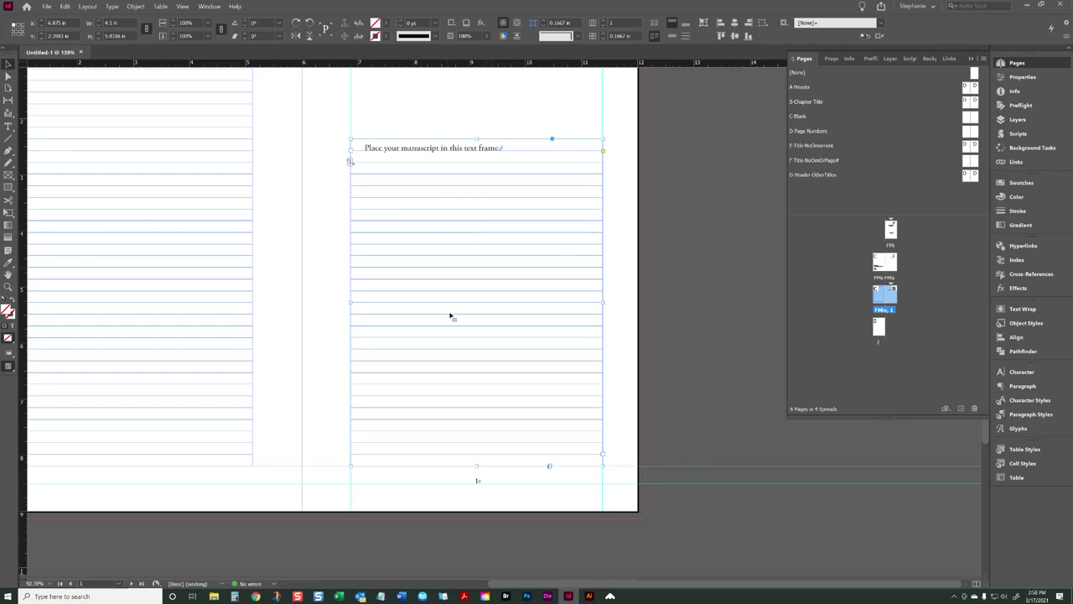
pyautogui.scroll(-10, 488, 421)
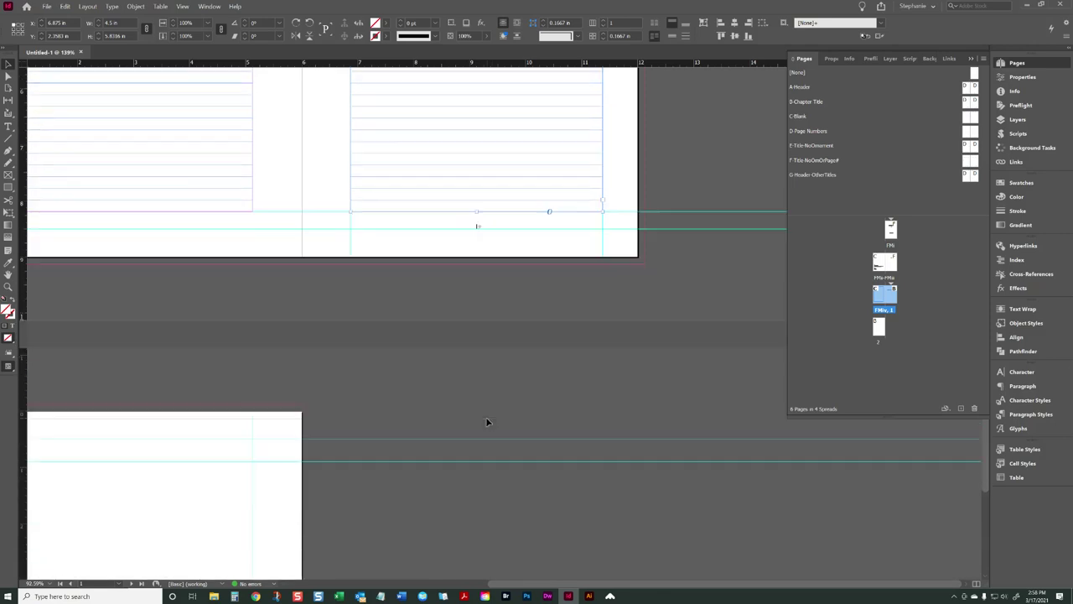
pyautogui.moveTo(501, 585); pyautogui.dragTo(395, 584)
pyautogui.click(308, 412)
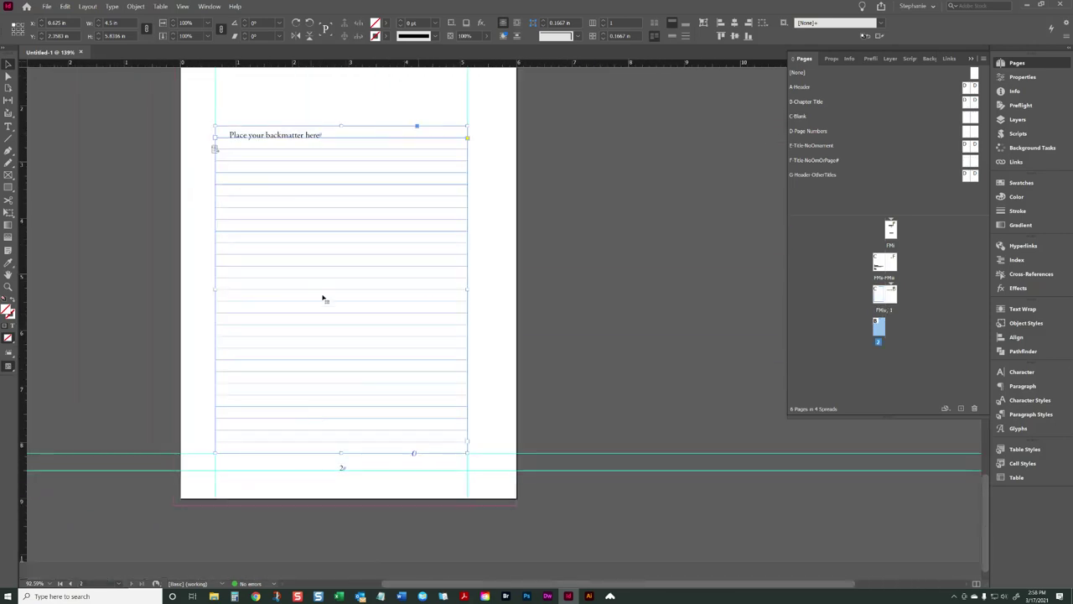
# Step: With the backmatter frame selected, view the file placement commands and the DocsFlow options for Google Docs
pyautogui.doubleClick(331, 144)
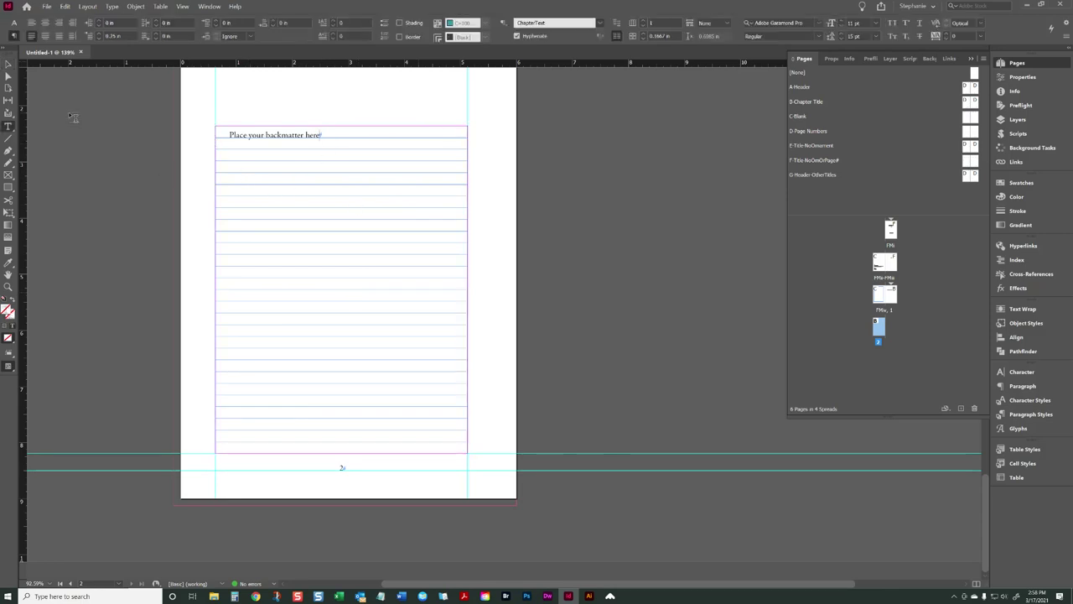
pyautogui.click(7, 65)
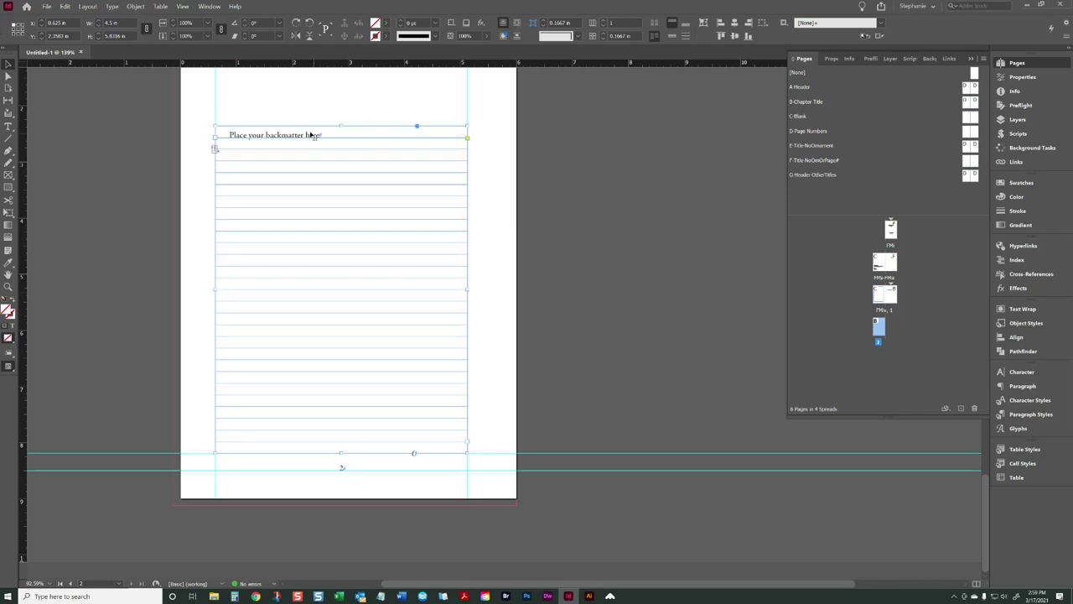
pyautogui.click(48, 7)
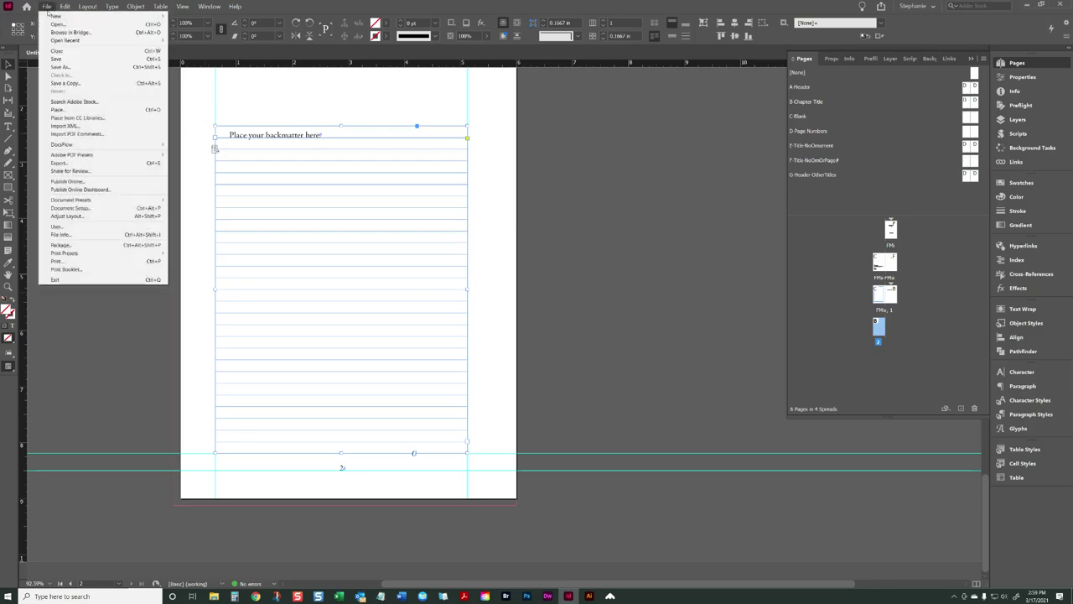
pyautogui.moveTo(64, 147)
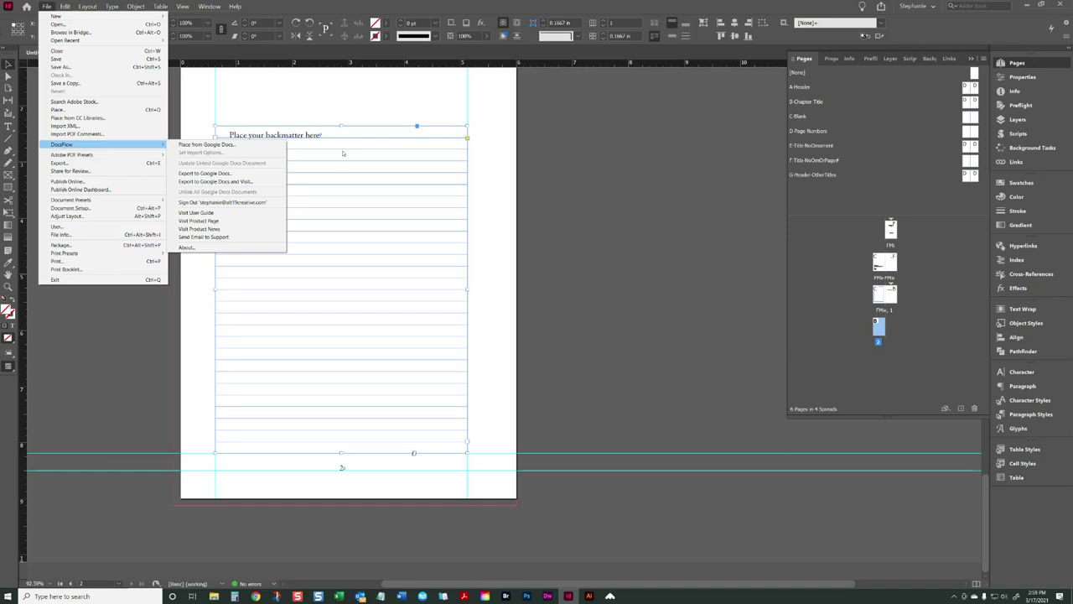
pyautogui.click(342, 153)
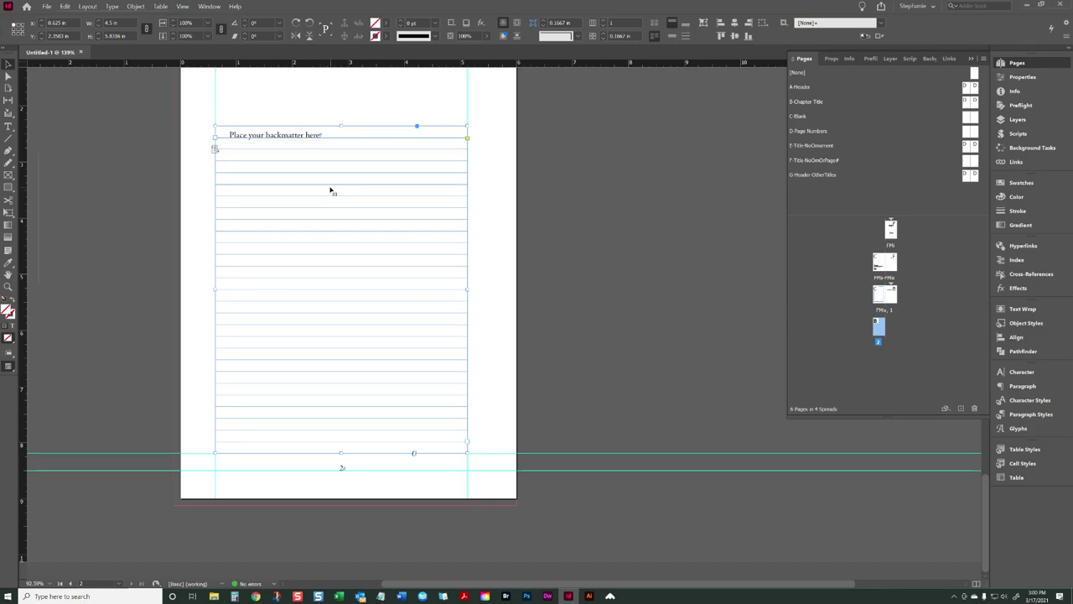
# Step: Go back to the title page and select the Book Title placeholder text
pyautogui.scroll(5, 405, 251)
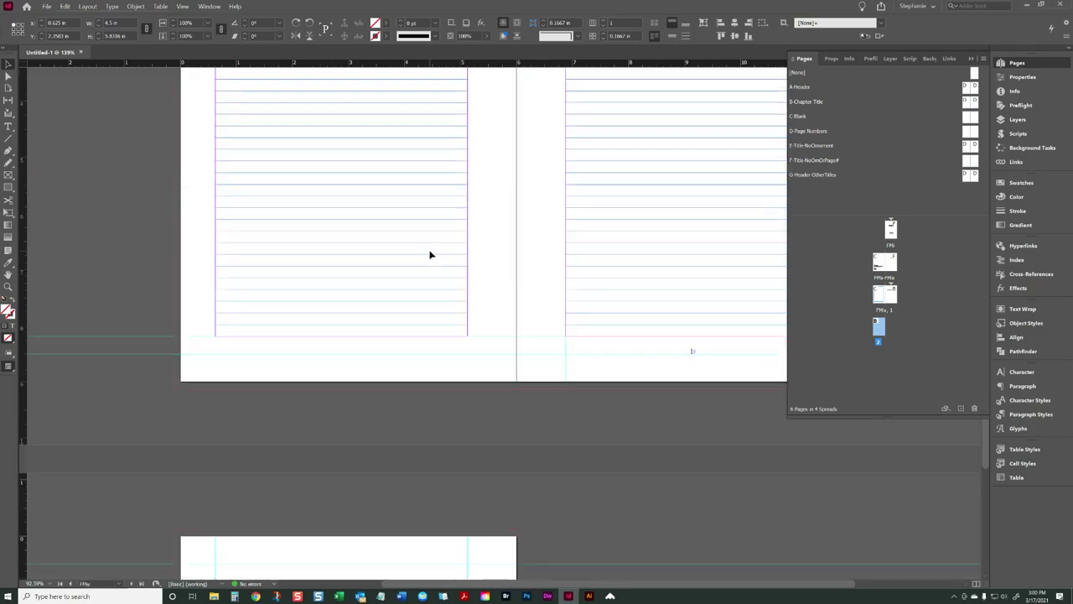
pyautogui.scroll(-4, 430, 254)
pyautogui.scroll(2, 446, 261)
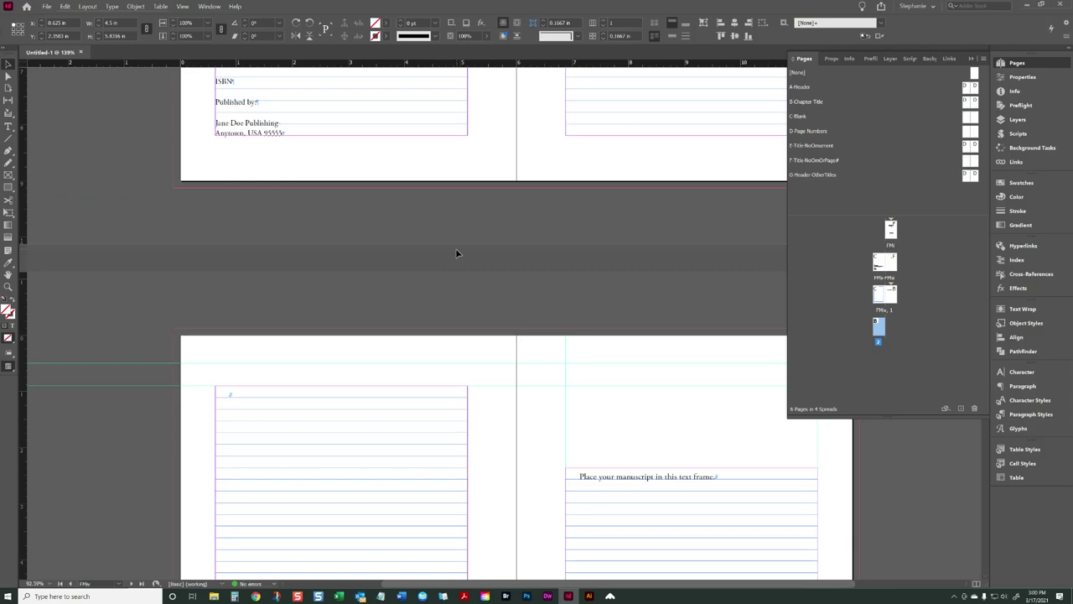
pyautogui.scroll(8, 439, 187)
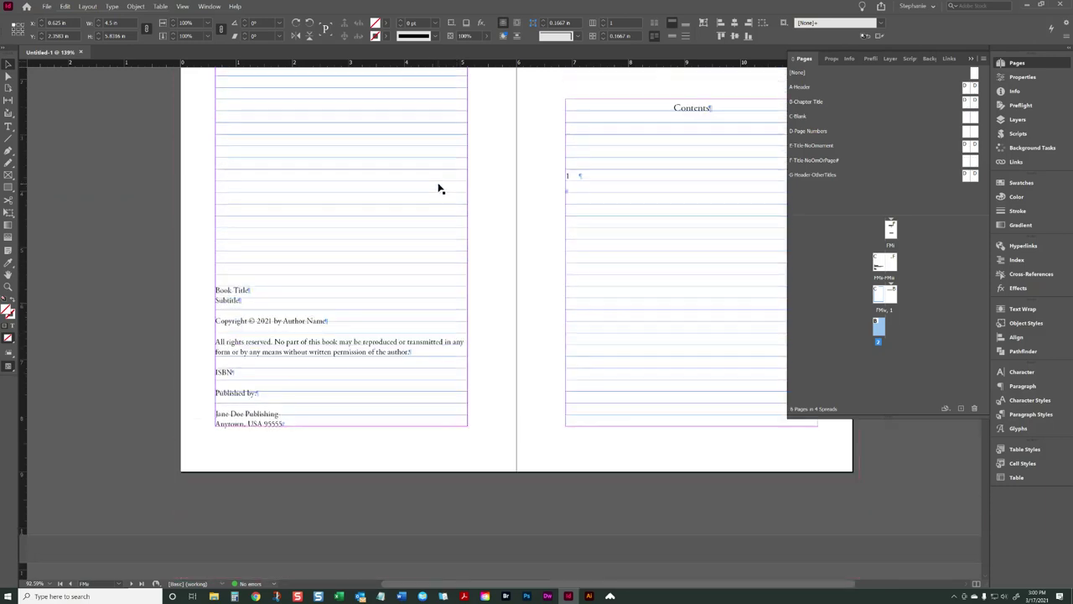
pyautogui.scroll(8, 454, 198)
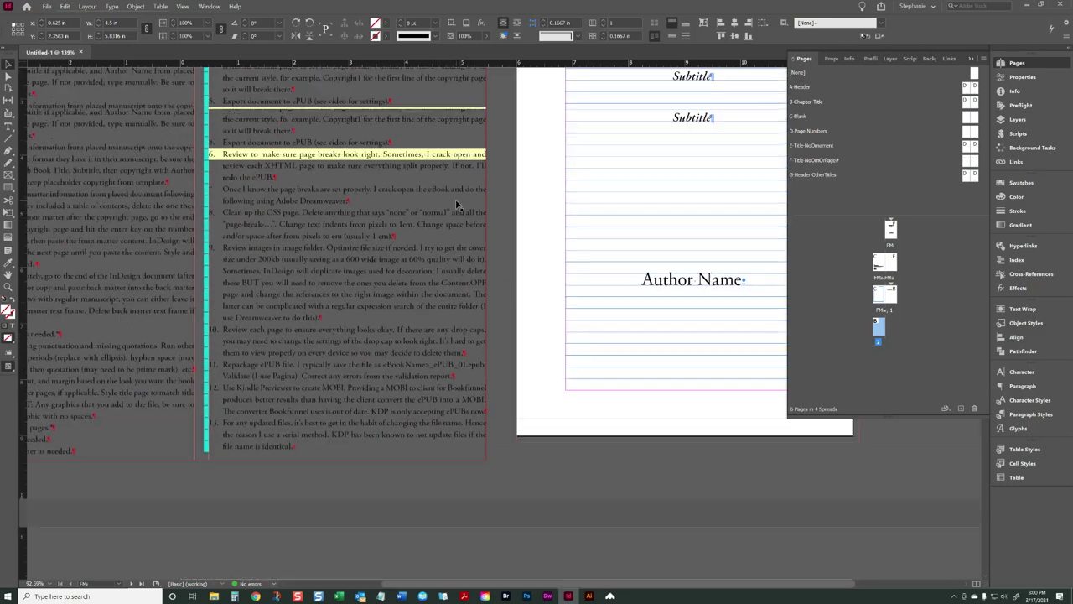
pyautogui.hscroll(3, 594, 584)
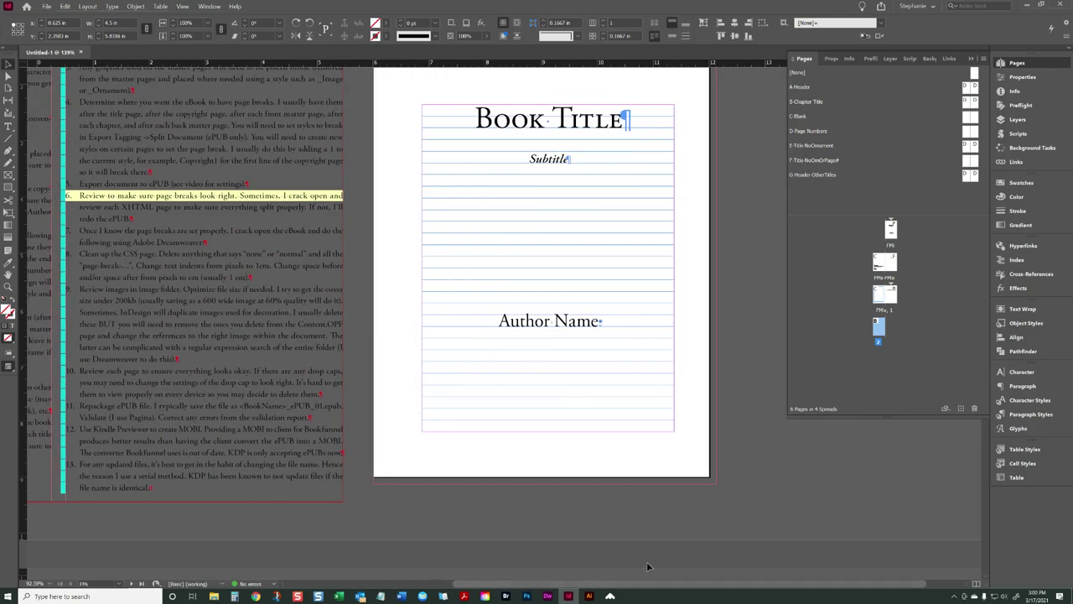
pyautogui.doubleClick(558, 117)
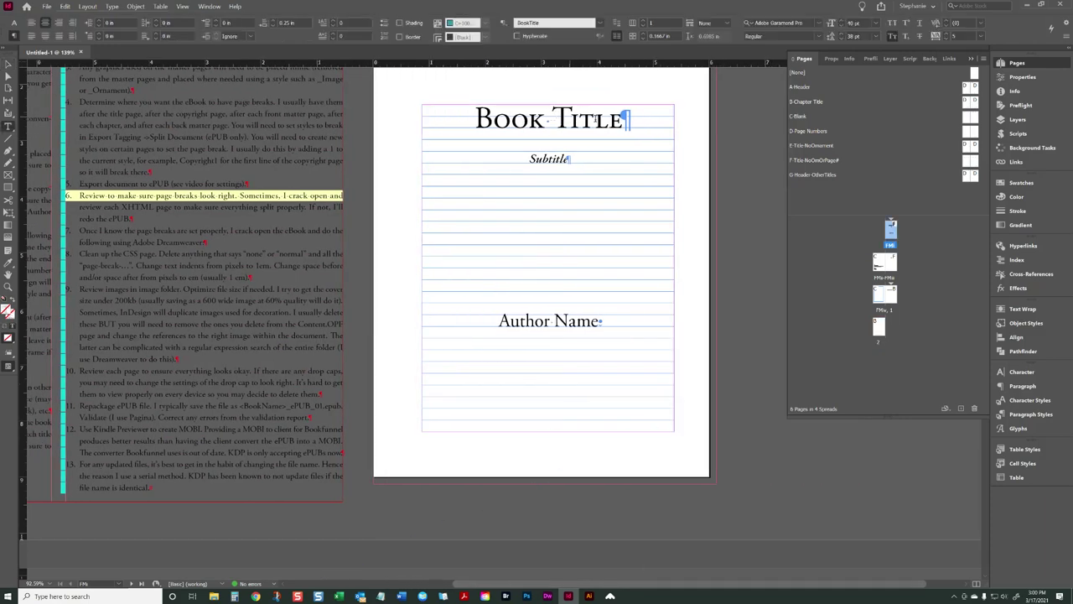
pyautogui.moveTo(622, 119); pyautogui.dragTo(474, 119)
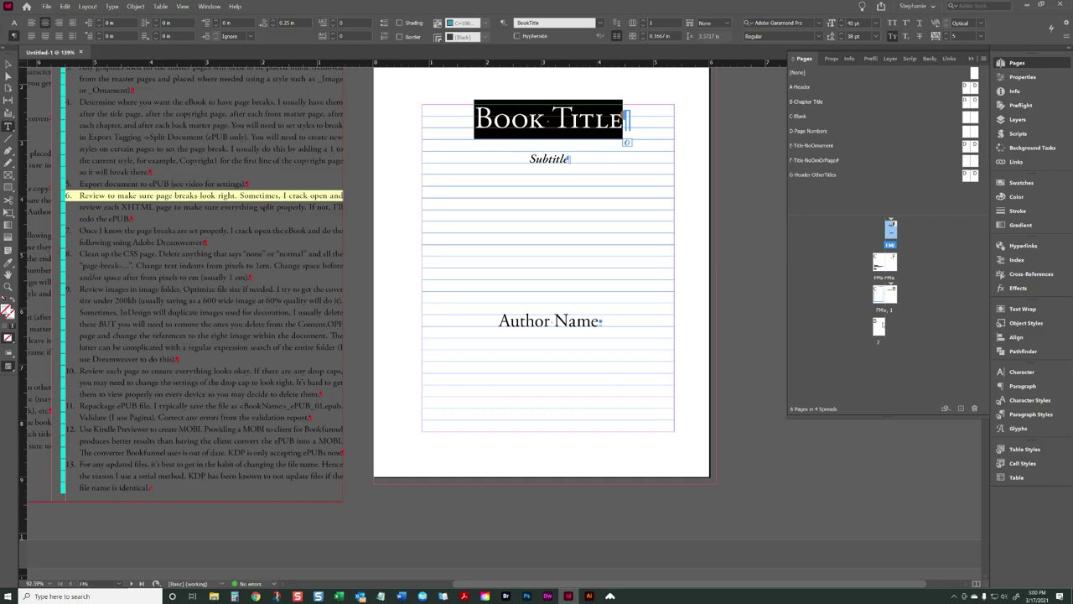
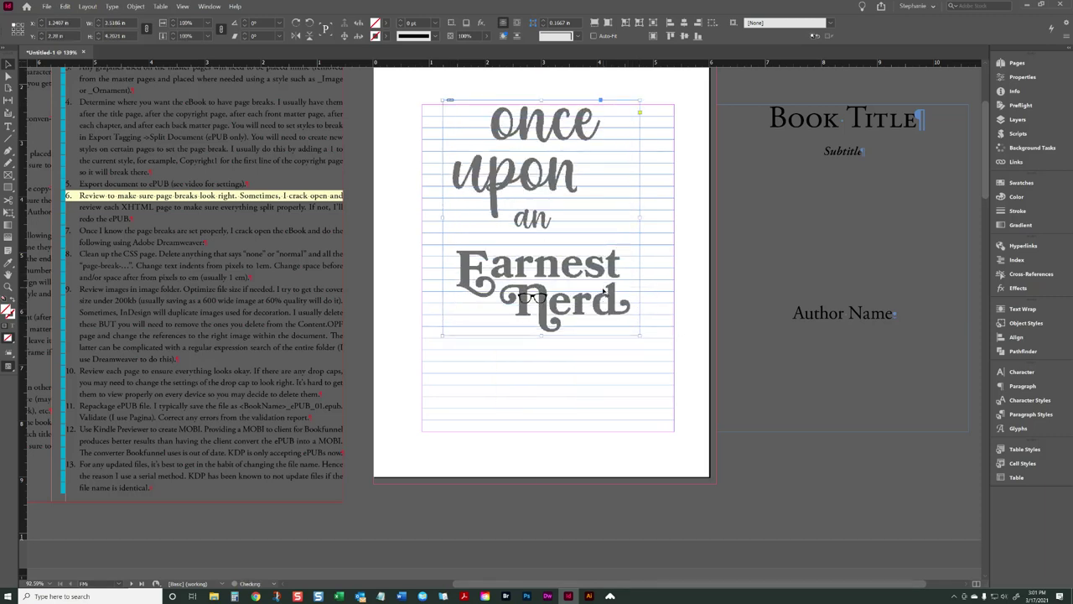
# Step: Preview the title page with the placed title graphic without guides and frame edges, and deselect the graphic
pyautogui.press('w')
pyautogui.click(707, 405)
pyautogui.press('w')
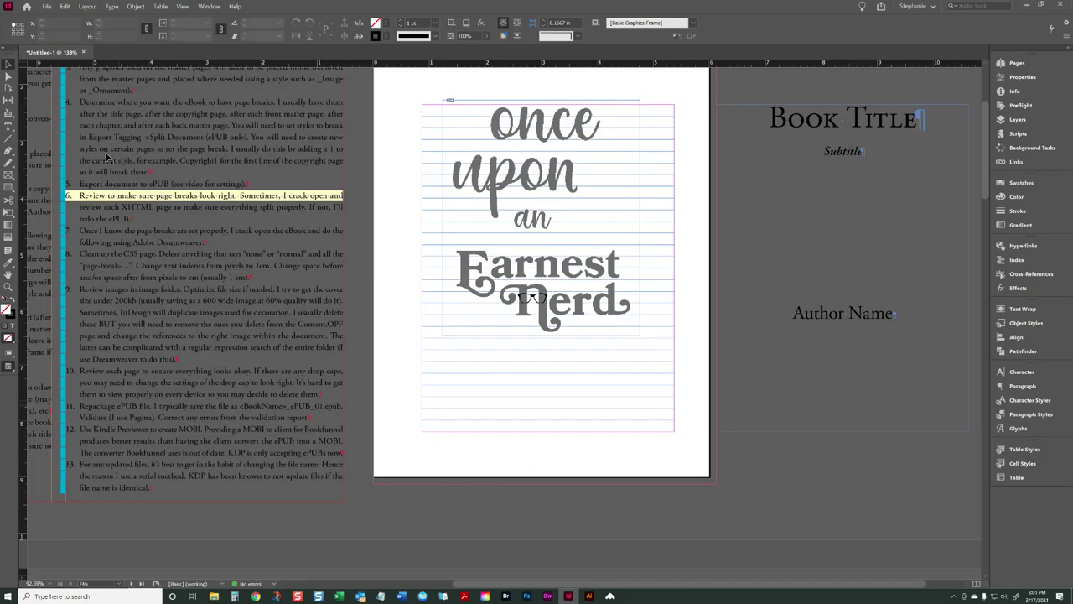
# Step: Create a text frame between the margins below the title graphic and enter the author's name in capitals
pyautogui.click(8, 127)
pyautogui.moveTo(424, 374); pyautogui.dragTo(675, 435)
pyautogui.write('MAGGIE DALLEN')
# Step: Apply the Author paragraph style from the Title Page group to the whole author name
pyautogui.hotkey('ctrl', 'a')
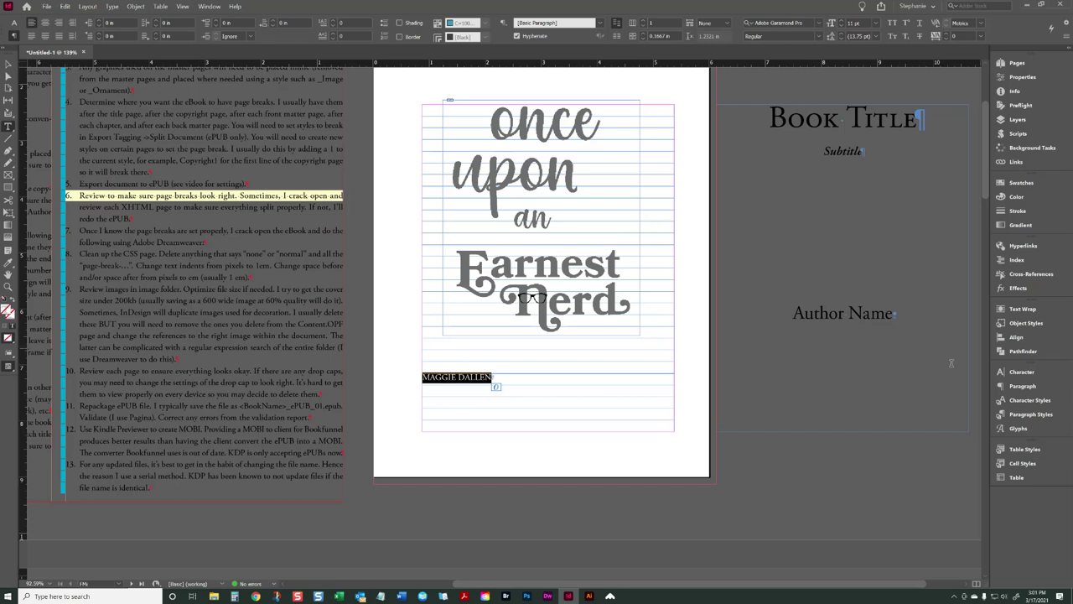
pyautogui.click(1030, 414)
pyautogui.click(848, 461)
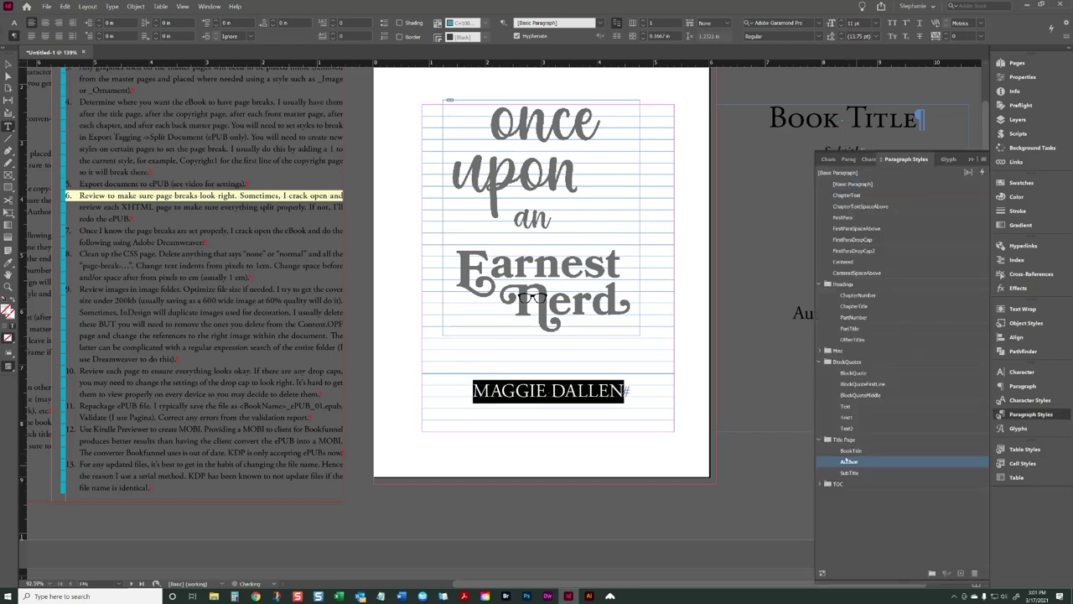
# Step: Change the author name's font to Futura Std Light
pyautogui.click(14, 24)
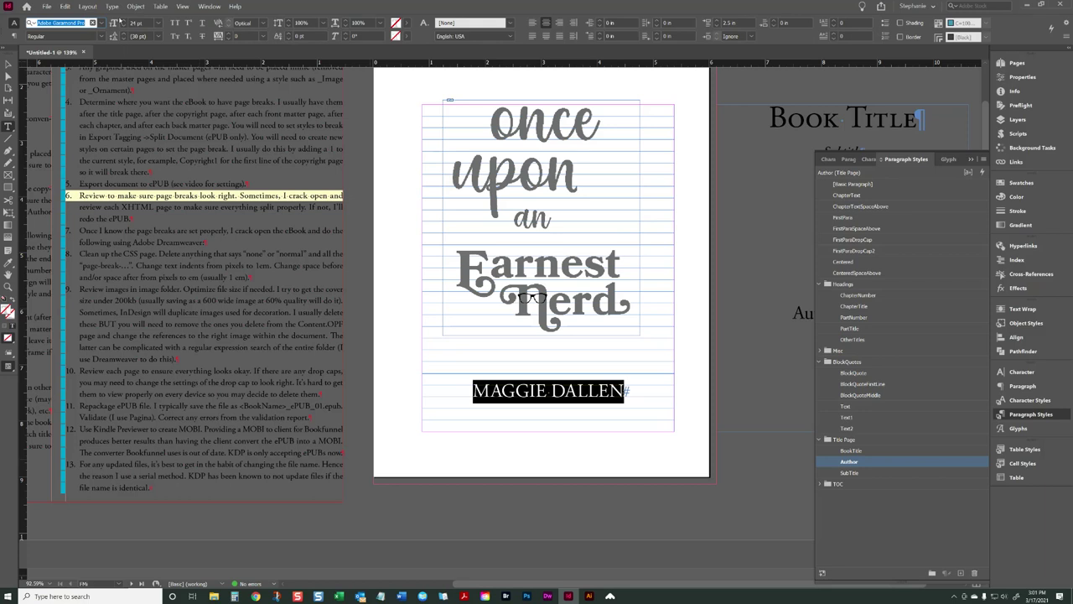
pyautogui.write('Gi')
pyautogui.write('tura')
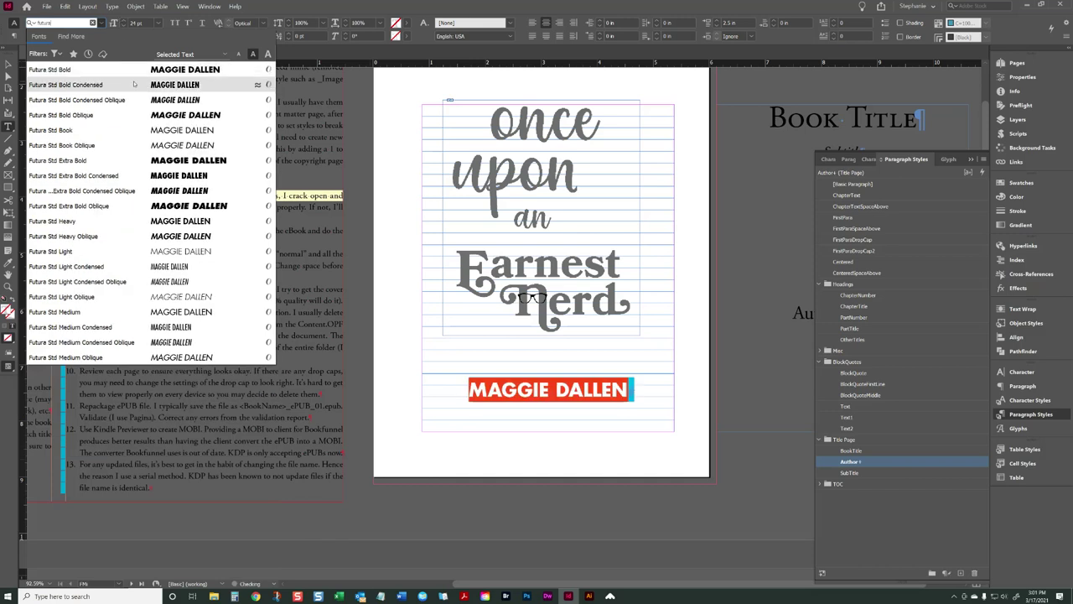
pyautogui.click(126, 130)
pyautogui.click(155, 36)
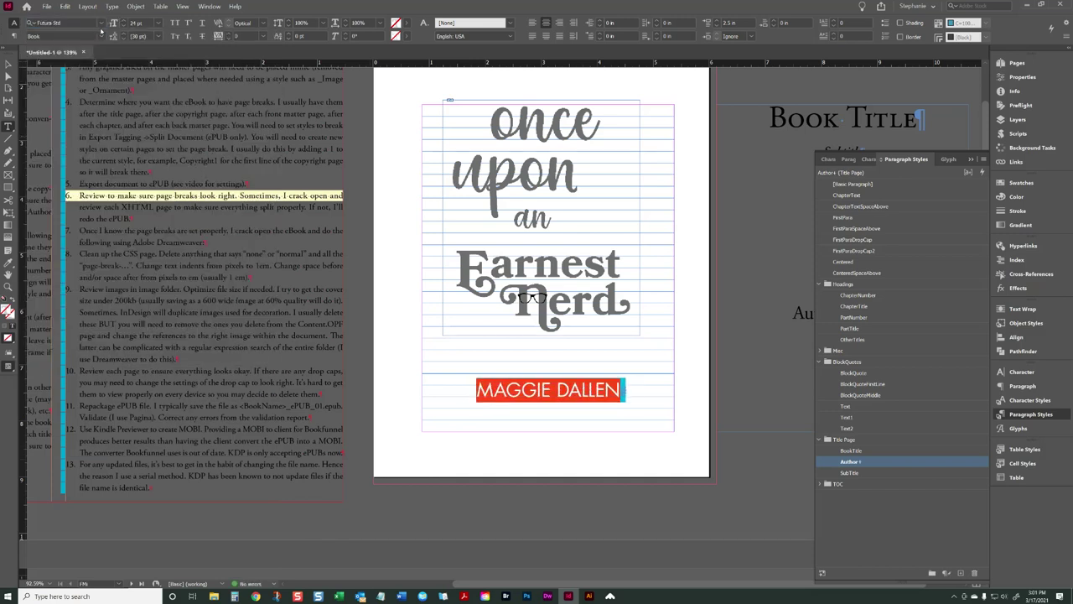
pyautogui.click(67, 131)
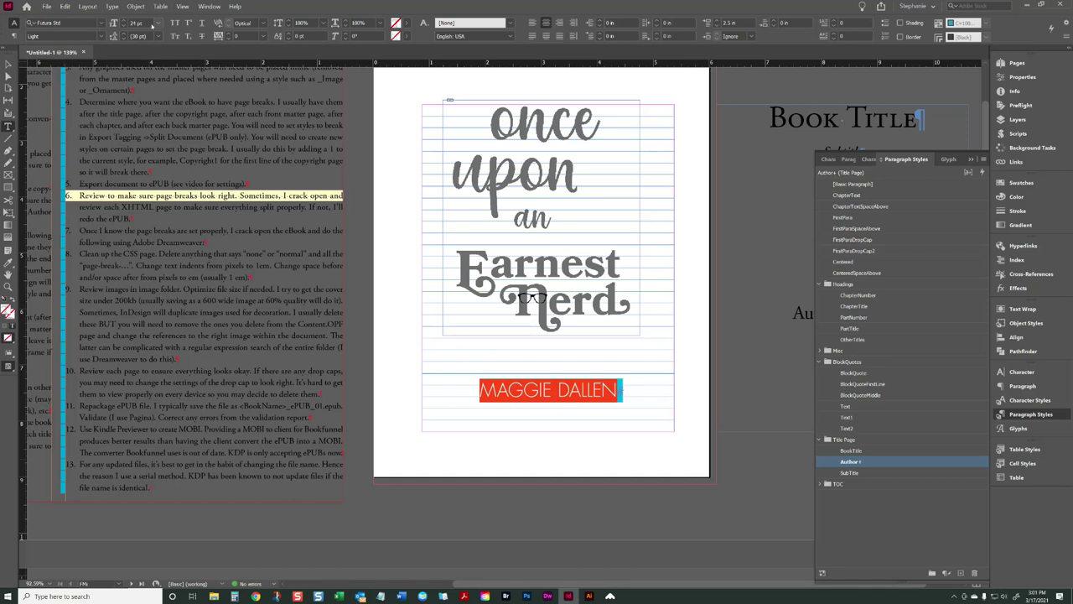
# Step: Set the author name on the title page to 36 pt and preview the page briefly without guides and frame edges
pyautogui.click(159, 23)
pyautogui.click(145, 156)
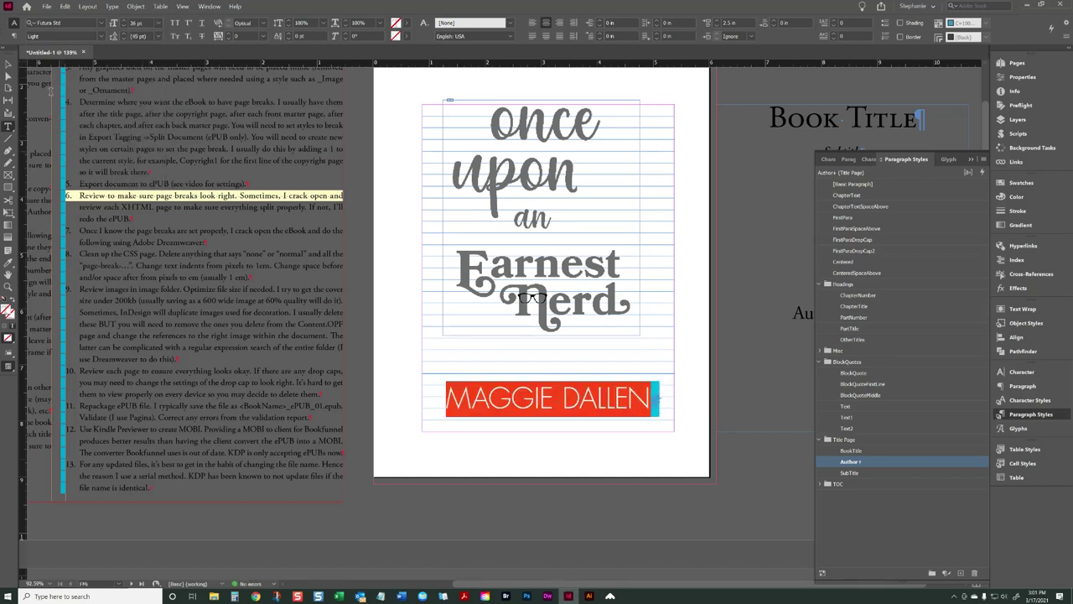
pyautogui.press('Escape')
pyautogui.click(524, 442)
pyautogui.press('w')
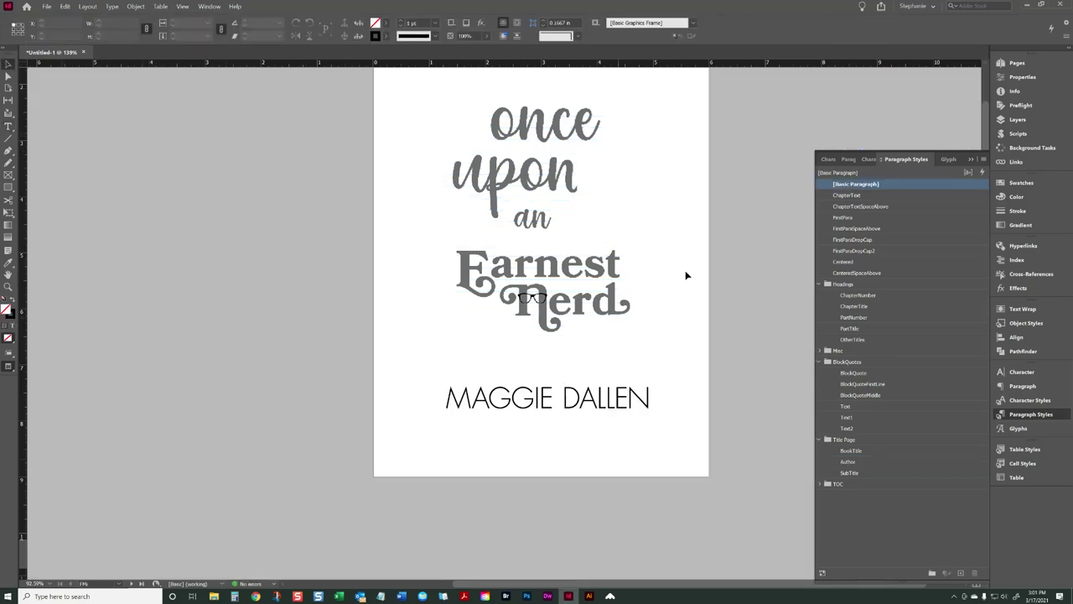
pyautogui.click(971, 158)
pyautogui.press('w')
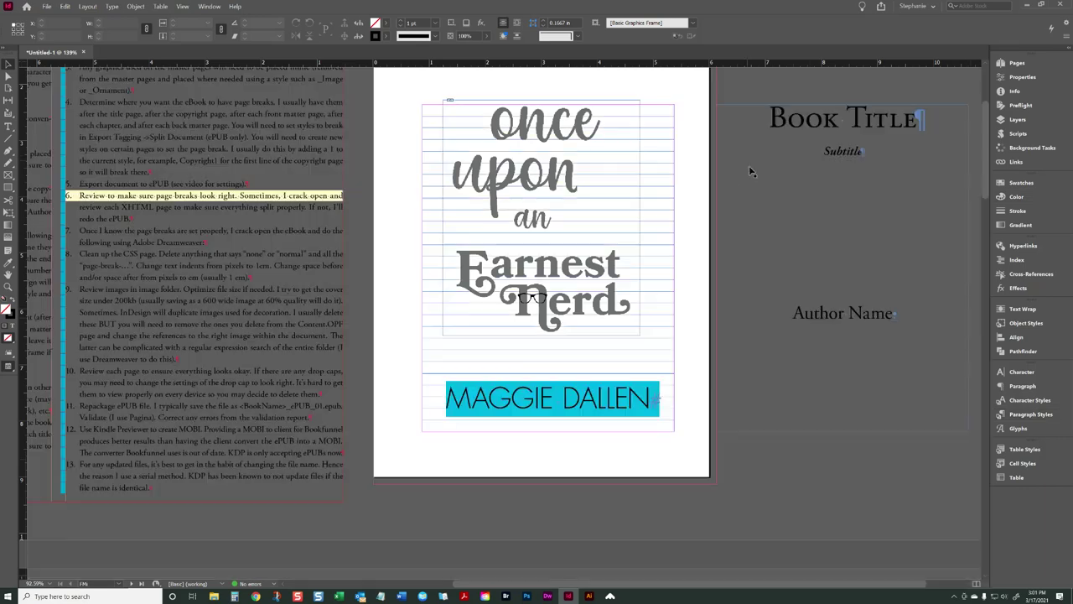
# Step: Replace the Book Title placeholder on the pasteboard beside the title page with "Once Upon an Earnest Nerd"
pyautogui.doubleClick(921, 117)
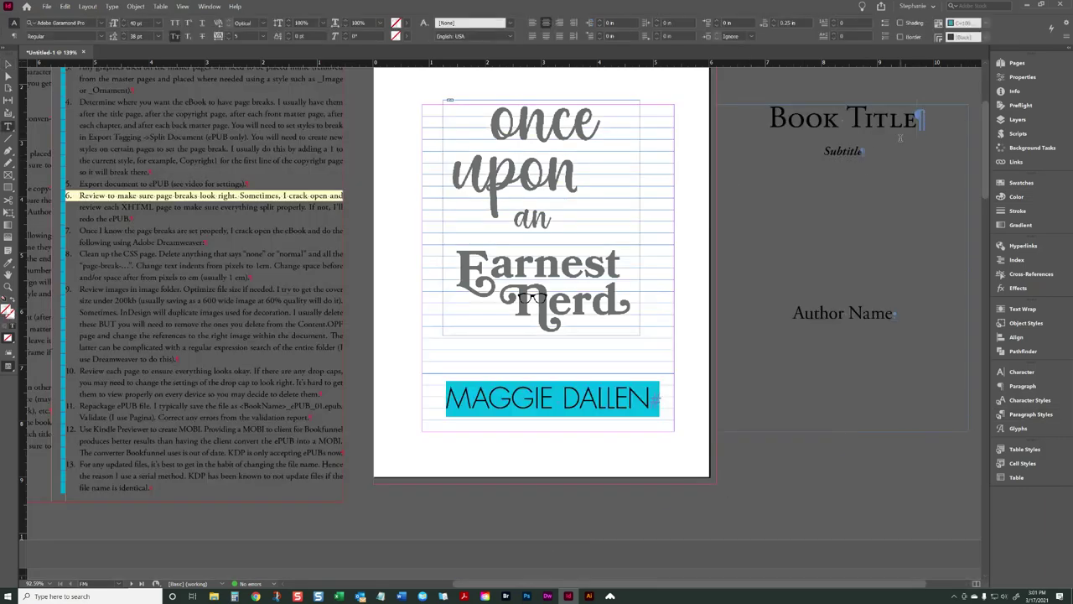
pyautogui.tripleClick(920, 118)
pyautogui.write('Once ')
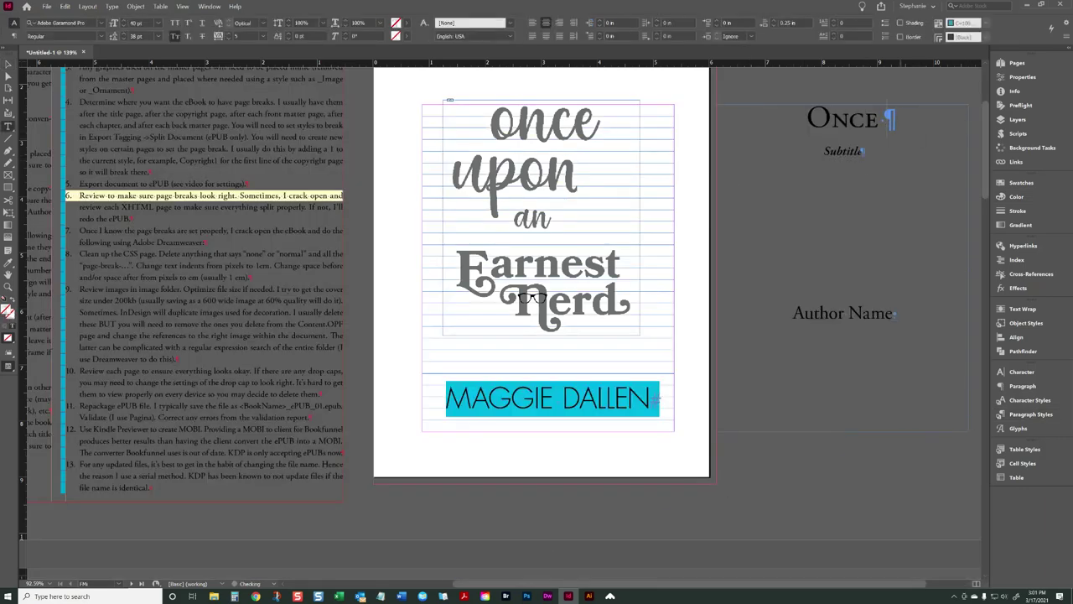
pyautogui.write('Upon an Earnest Nerd')
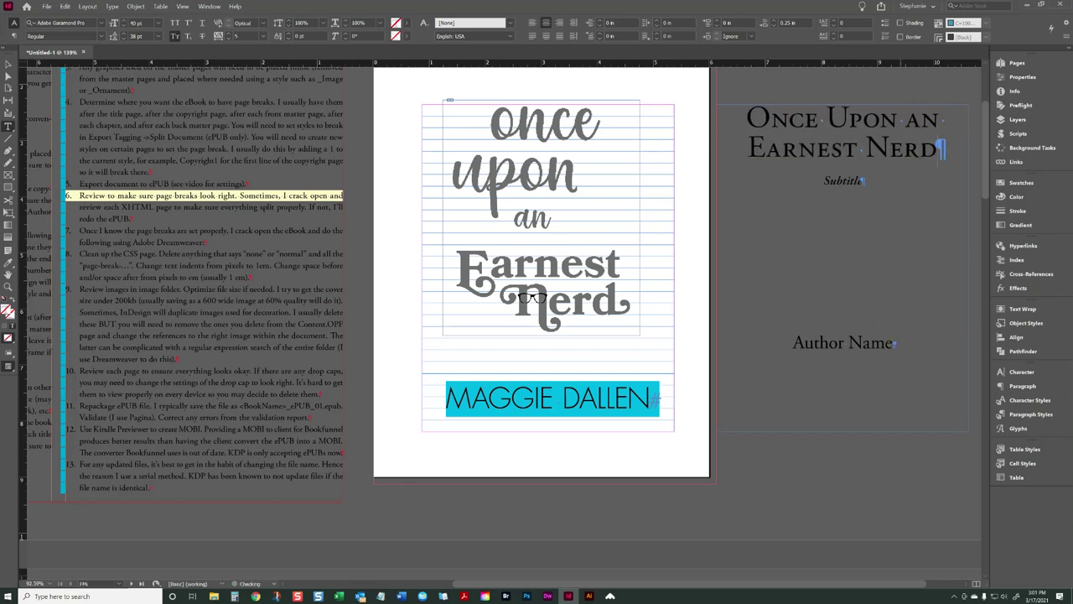
# Step: Replace the Author Name placeholder on the pasteboard with the author's full name
pyautogui.scroll(-5, 897, 134)
pyautogui.scroll(2, 897, 135)
pyautogui.tripleClick(894, 84)
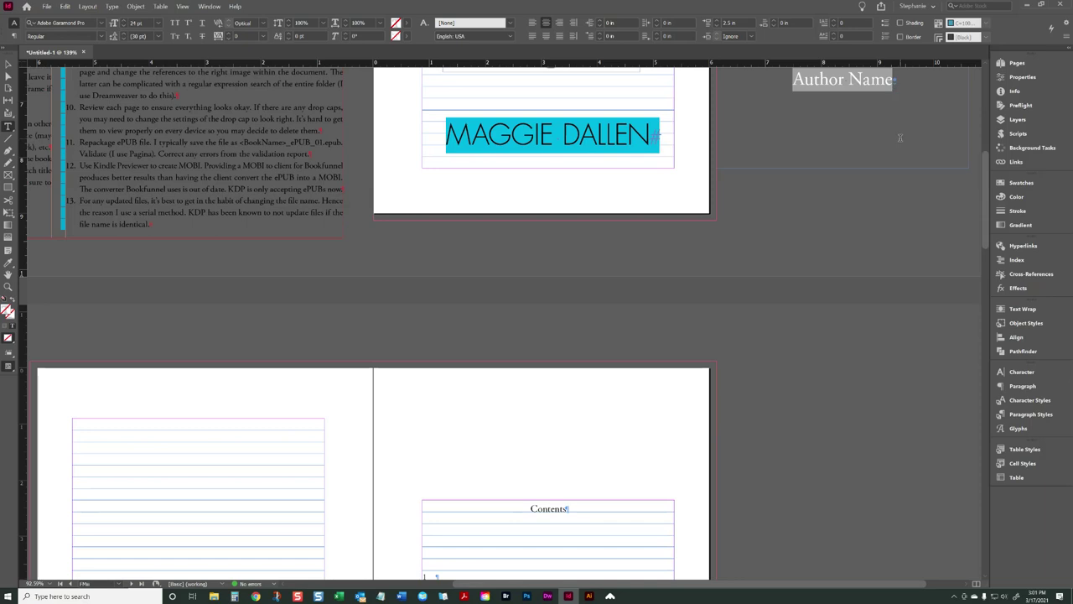
pyautogui.write('Maggie Dallen')
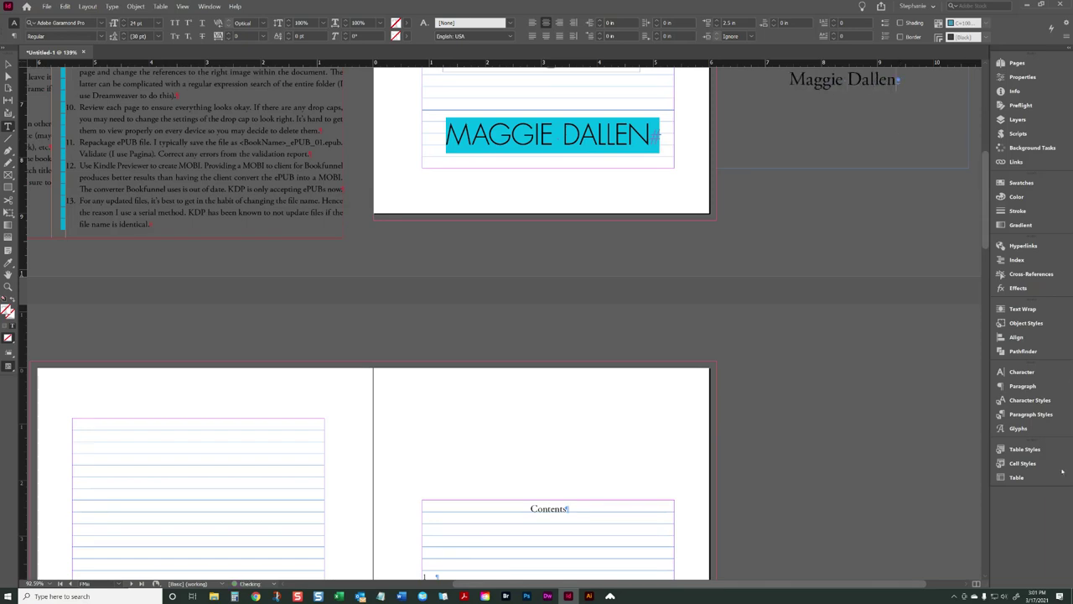
# Step: Show the paragraph styles and check the title and author lines in the copyright page text
pyautogui.click(1030, 414)
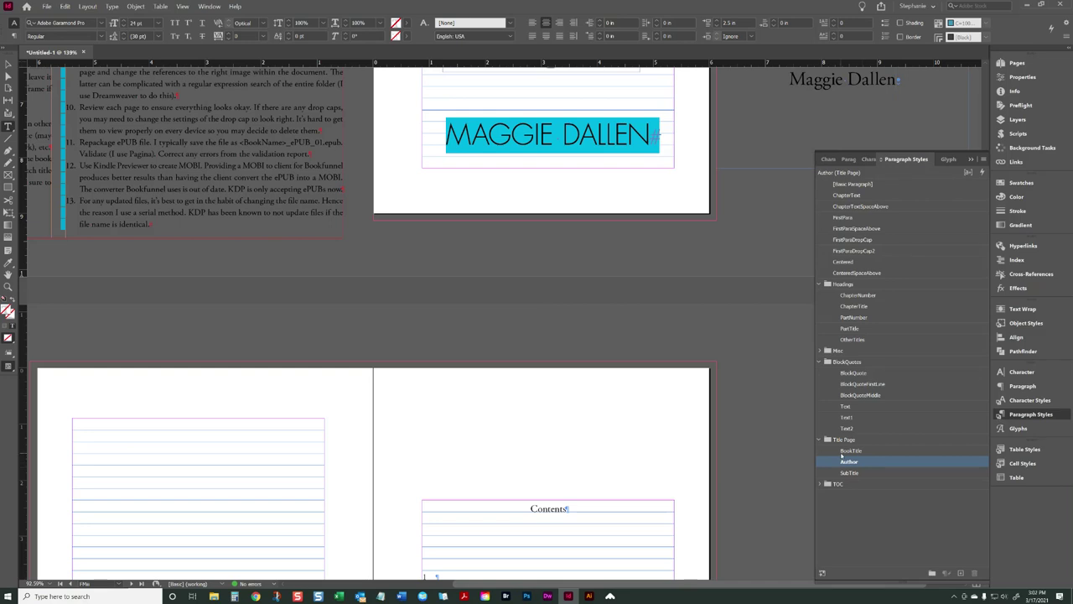
pyautogui.scroll(-5, 390, 376)
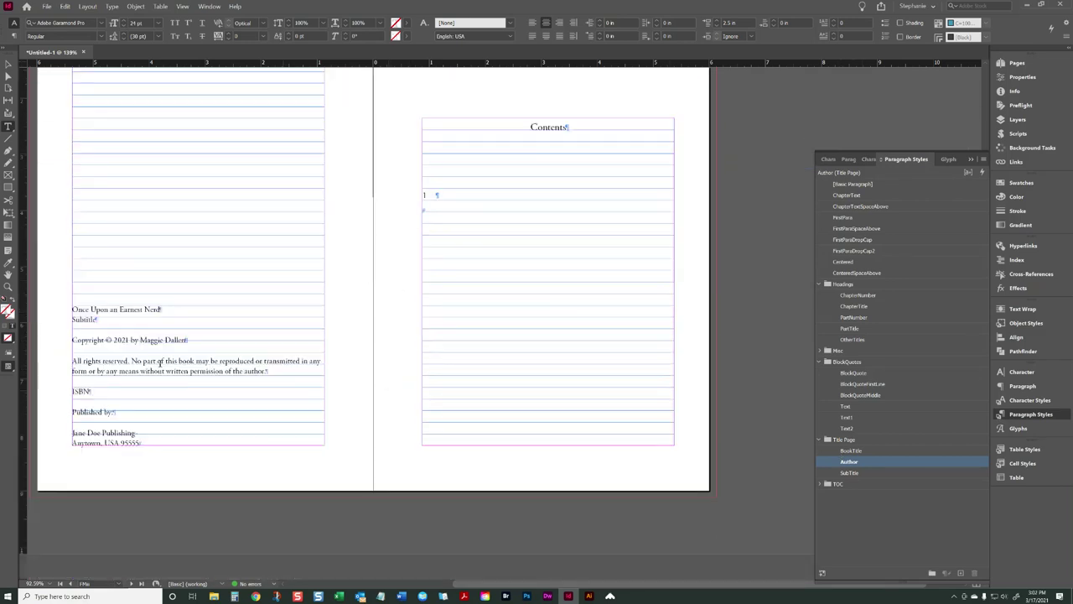
pyautogui.click(299, 330)
# Step: Replace the Subtitle placeholder on the pasteboard beside the title page with "Once Upon Series"
pyautogui.scroll(8, 565, 280)
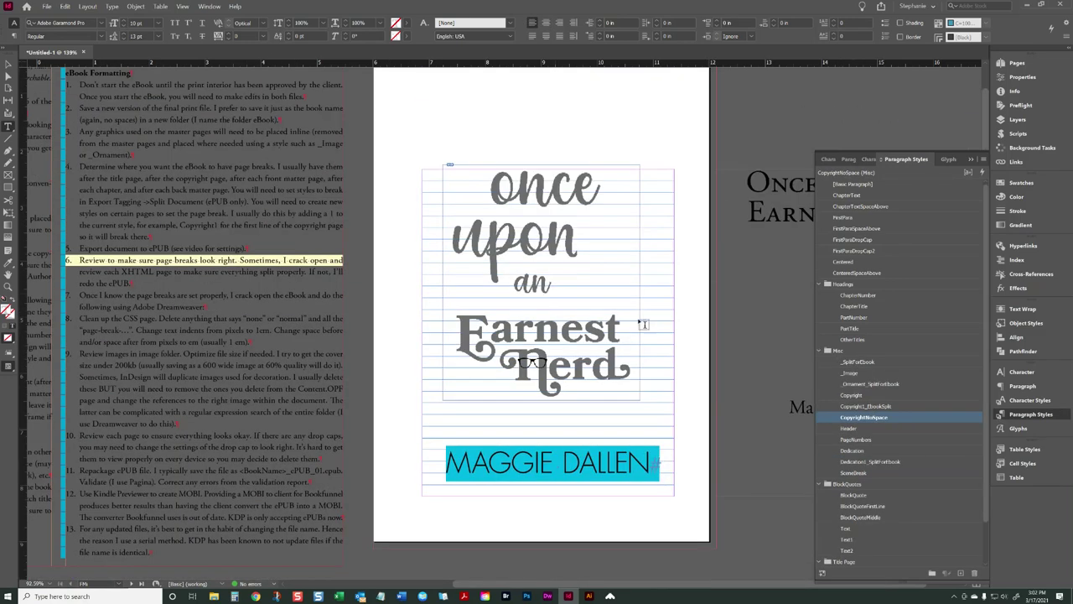
pyautogui.scroll(-3, 831, 122)
pyautogui.scroll(2, 831, 122)
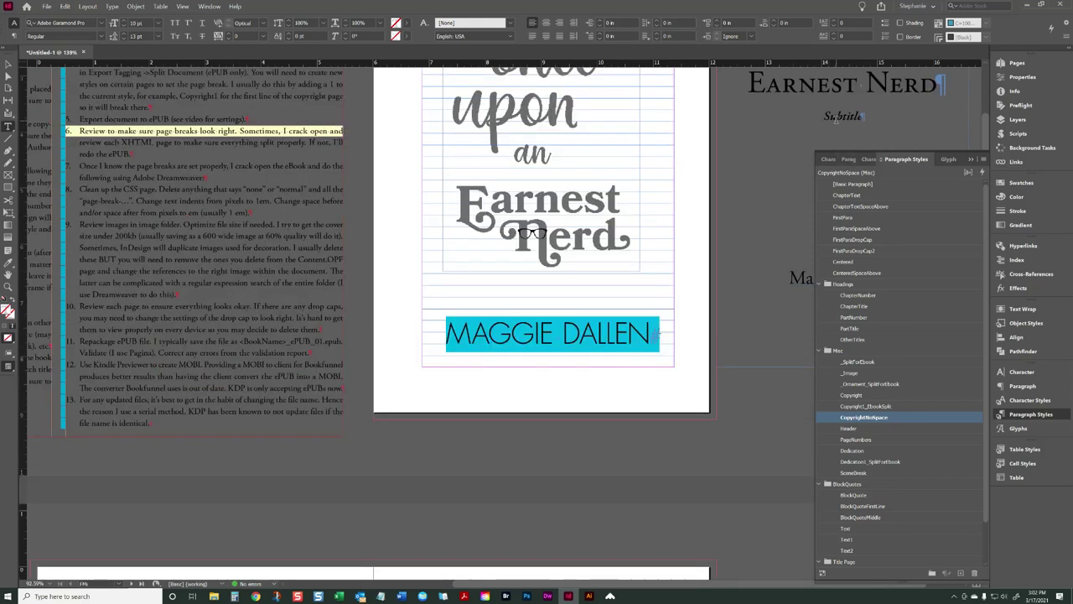
pyautogui.doubleClick(842, 116)
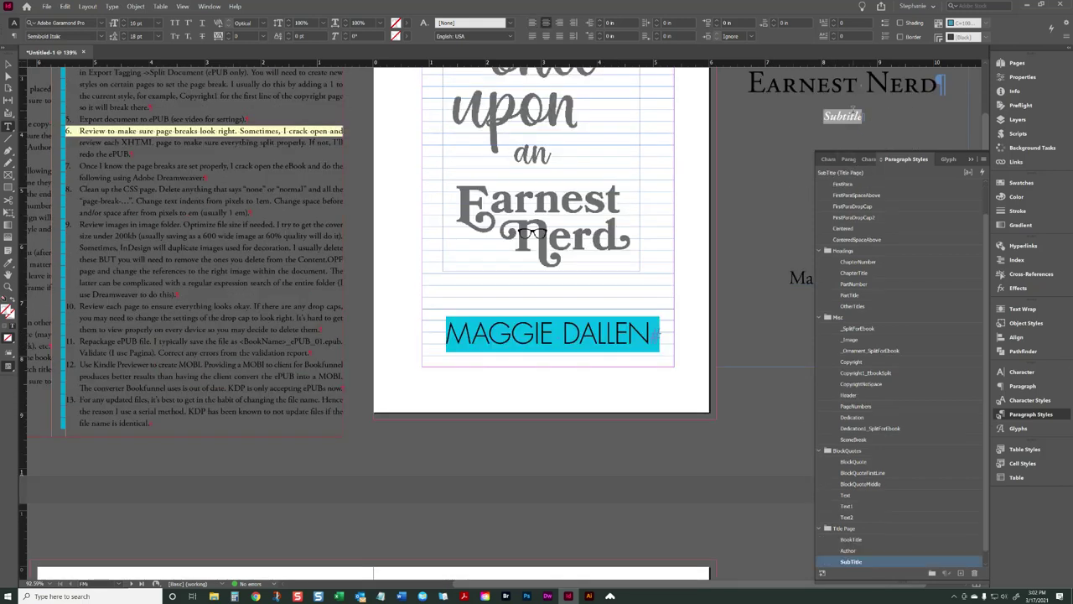
pyautogui.write('Once Upon Series')
# Step: Check the title, series and author entries on the copyright page against the pasteboard text
pyautogui.scroll(-7, 403, 339)
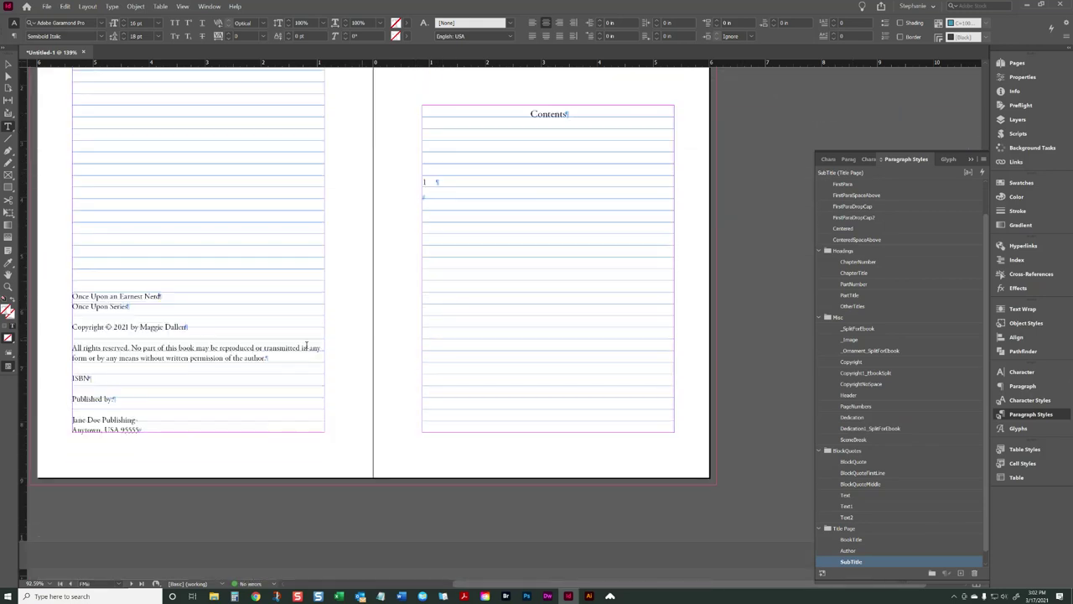
pyautogui.click(220, 303)
pyautogui.moveTo(173, 295); pyautogui.dragTo(70, 306)
pyautogui.moveTo(187, 327); pyautogui.dragTo(140, 327)
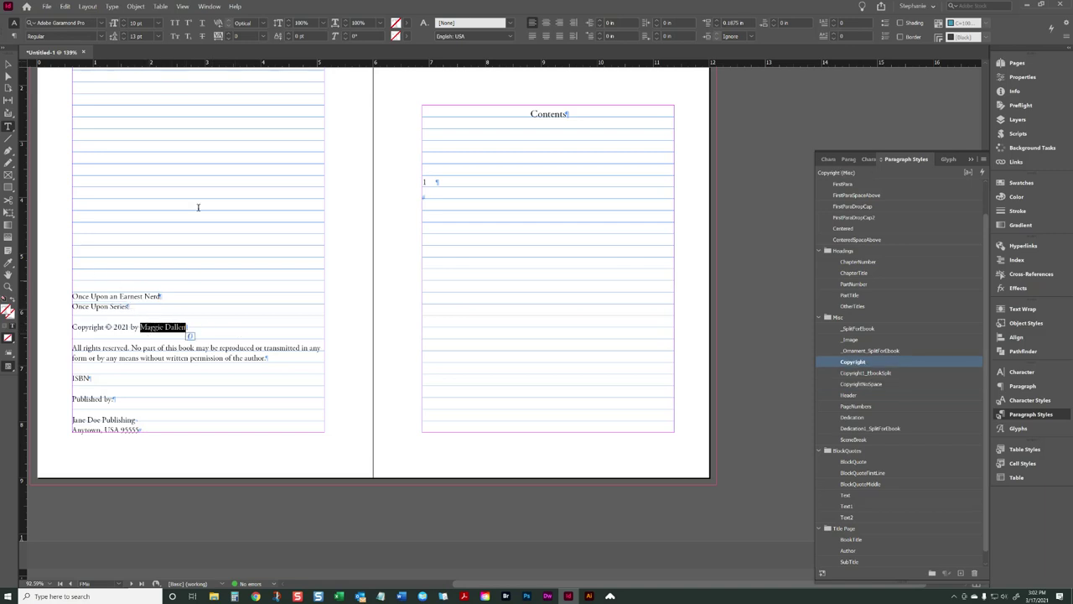
# Step: Examine the manuscript text frame on the first chapter page and the paragraph style of its placeholder text
pyautogui.scroll(-5, 570, 121)
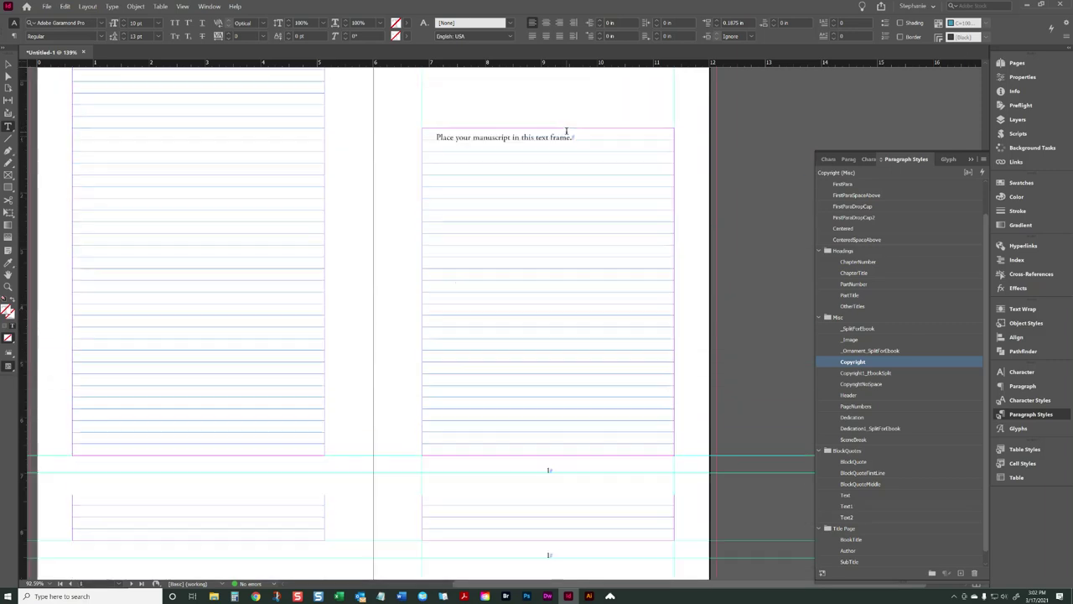
pyautogui.scroll(-3, 570, 127)
pyautogui.scroll(4, 577, 134)
pyautogui.click(573, 311)
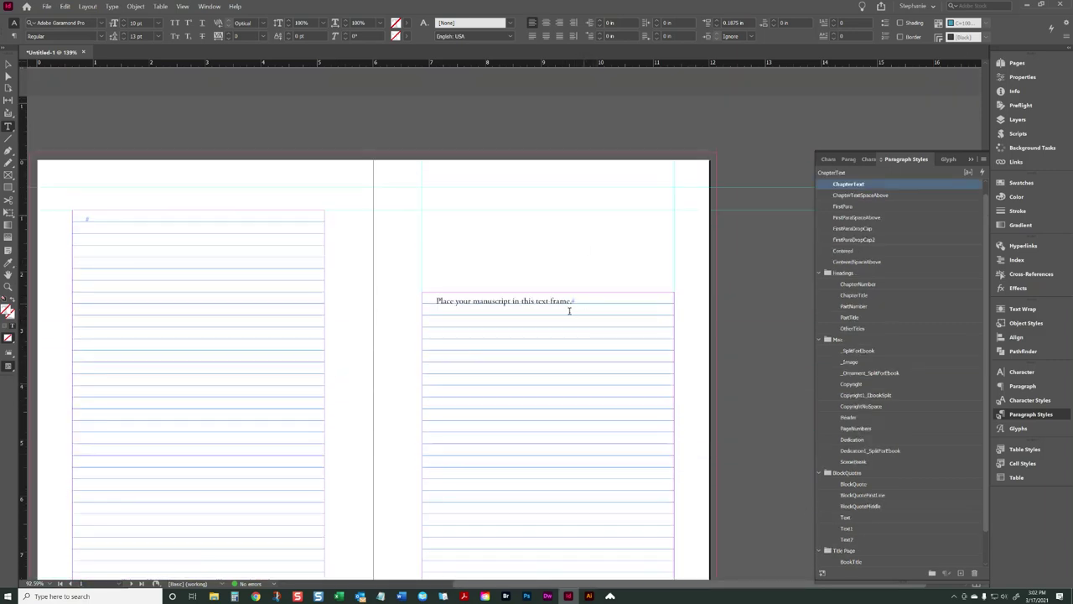
pyautogui.scroll(5, 582, 125)
pyautogui.scroll(-2, 278, 343)
pyautogui.scroll(6, 290, 306)
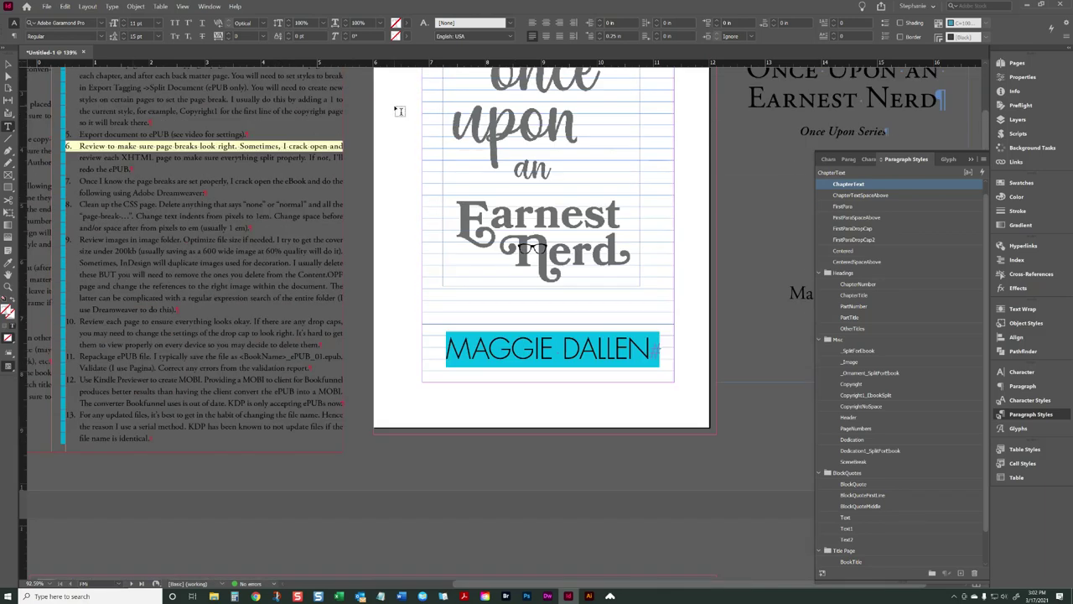
# Step: Inspect the book title text and its frame on the pasteboard beside the title page, and deselect the frame
pyautogui.tripleClick(830, 117)
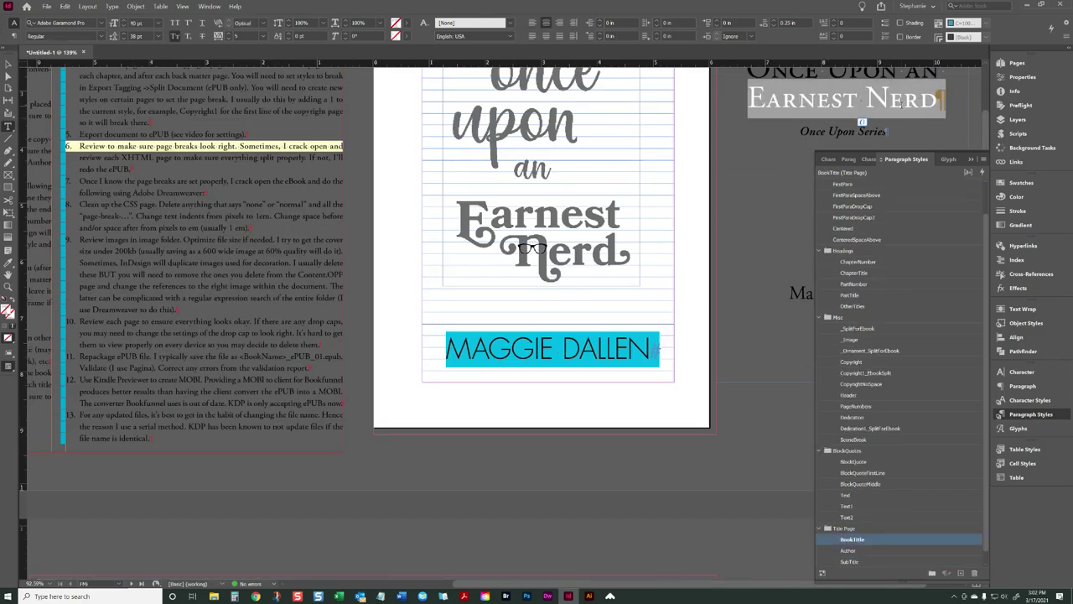
pyautogui.scroll(2, 670, 150)
pyautogui.press('Escape')
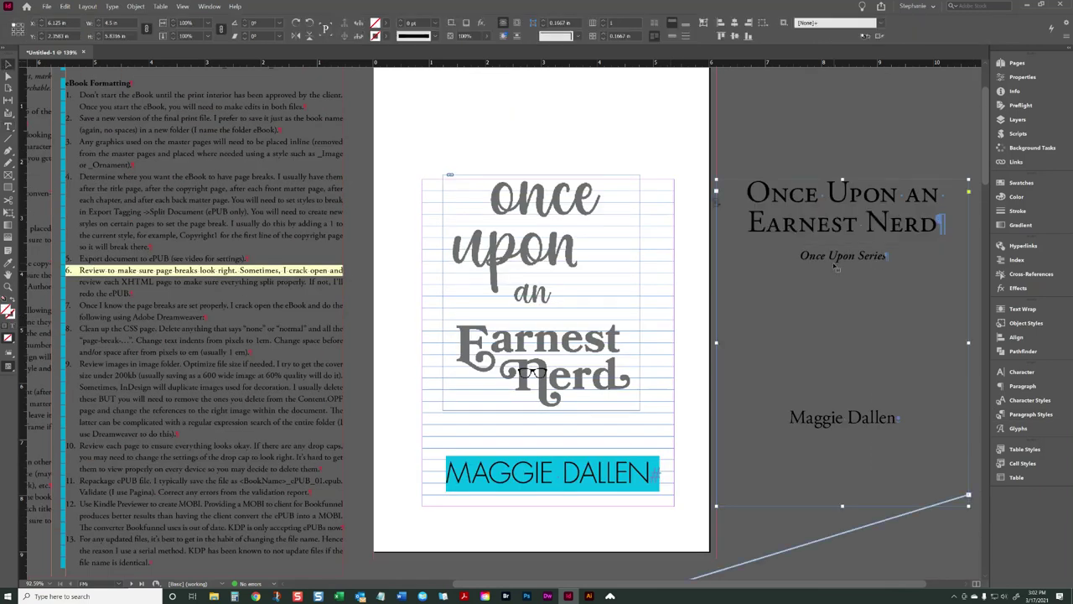
pyautogui.click(776, 165)
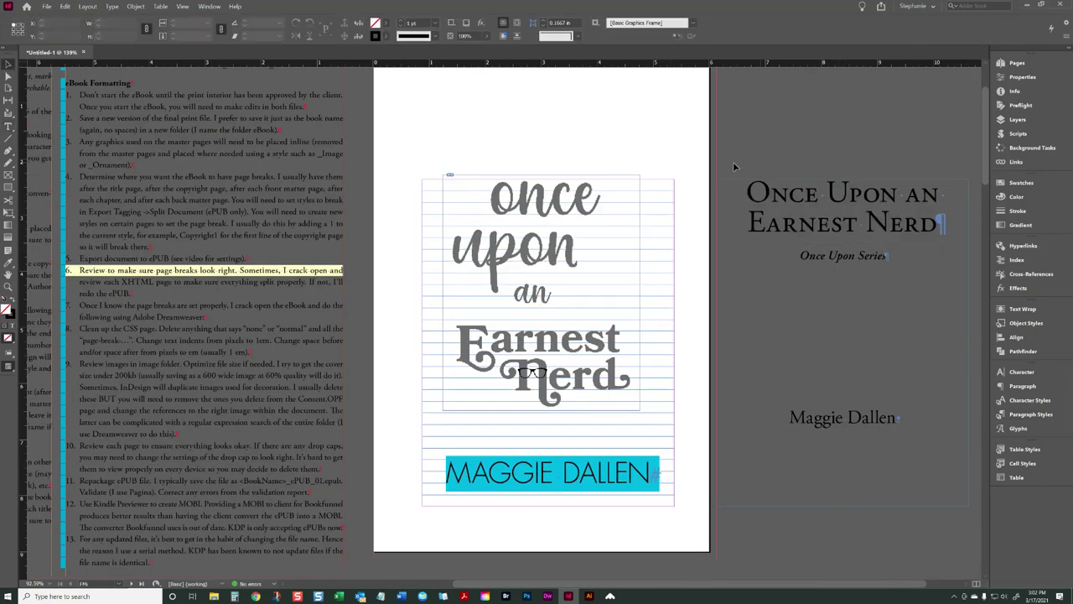
pyautogui.scroll(2, 682, 147)
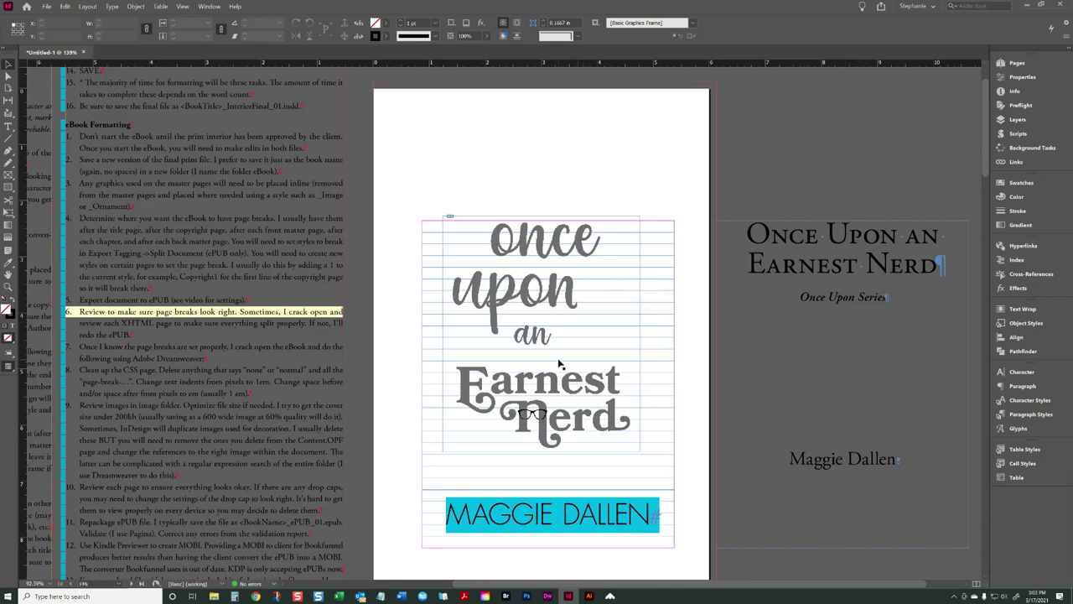
# Step: Insert one page before page FMi using the F-Title-NoOrnOrPage# master
pyautogui.click(1018, 64)
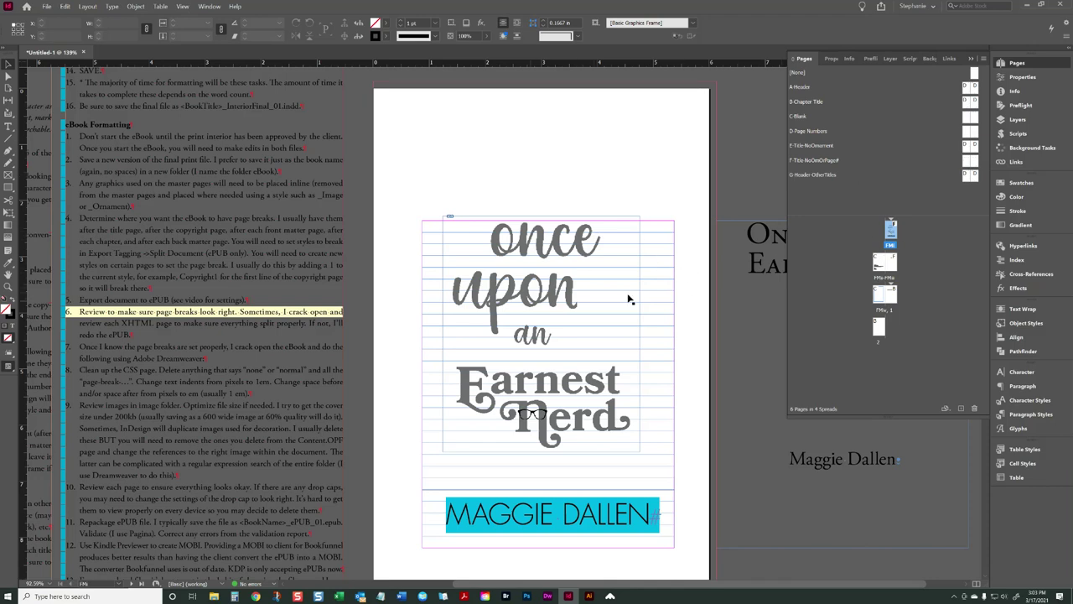
pyautogui.doubleClick(890, 233)
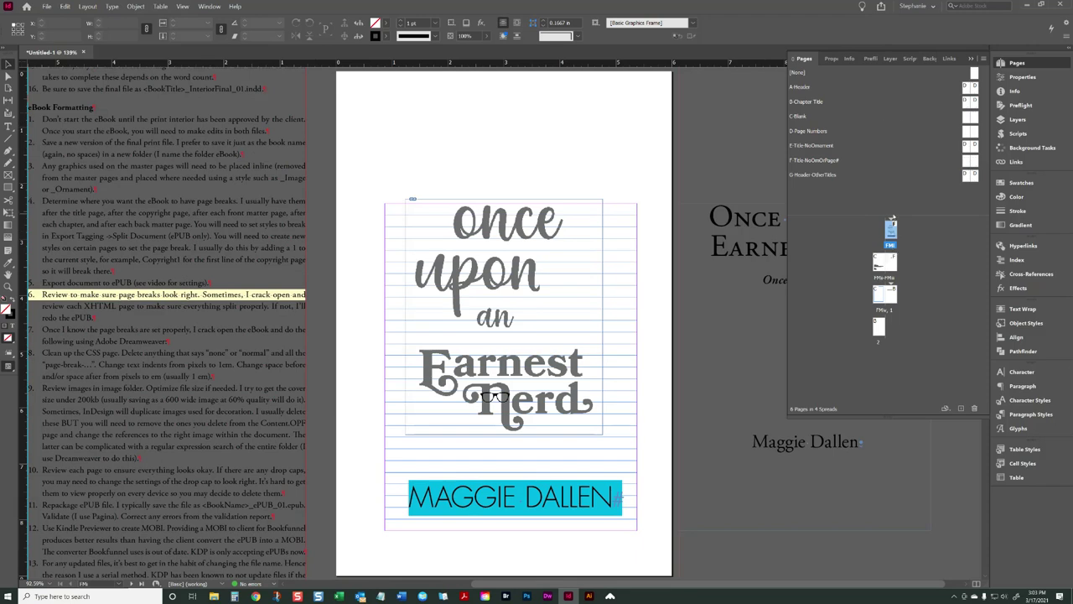
pyautogui.rightClick(892, 228)
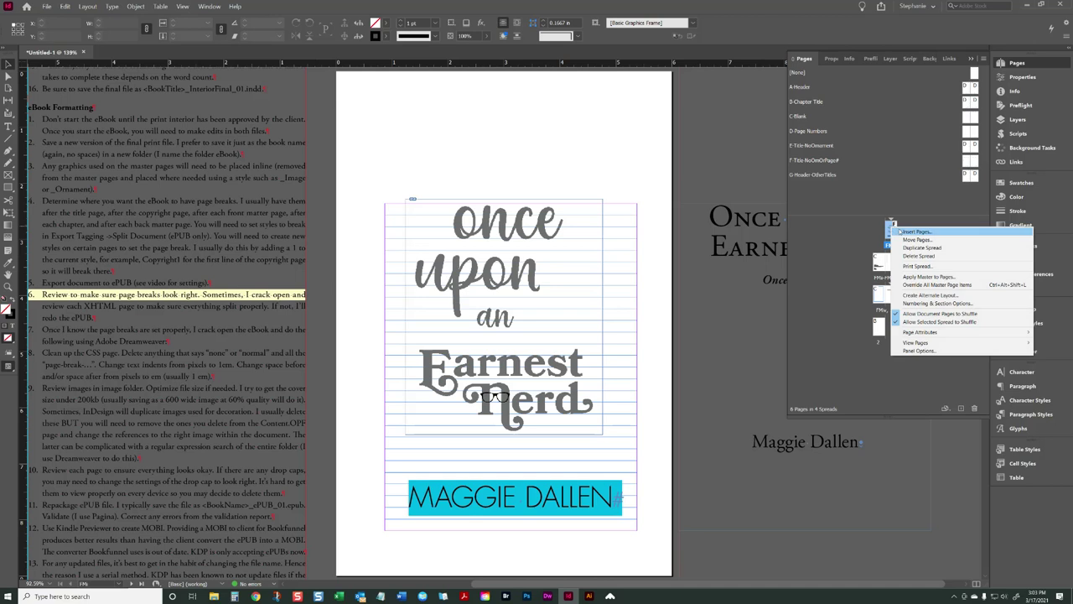
pyautogui.click(898, 232)
pyautogui.click(492, 297)
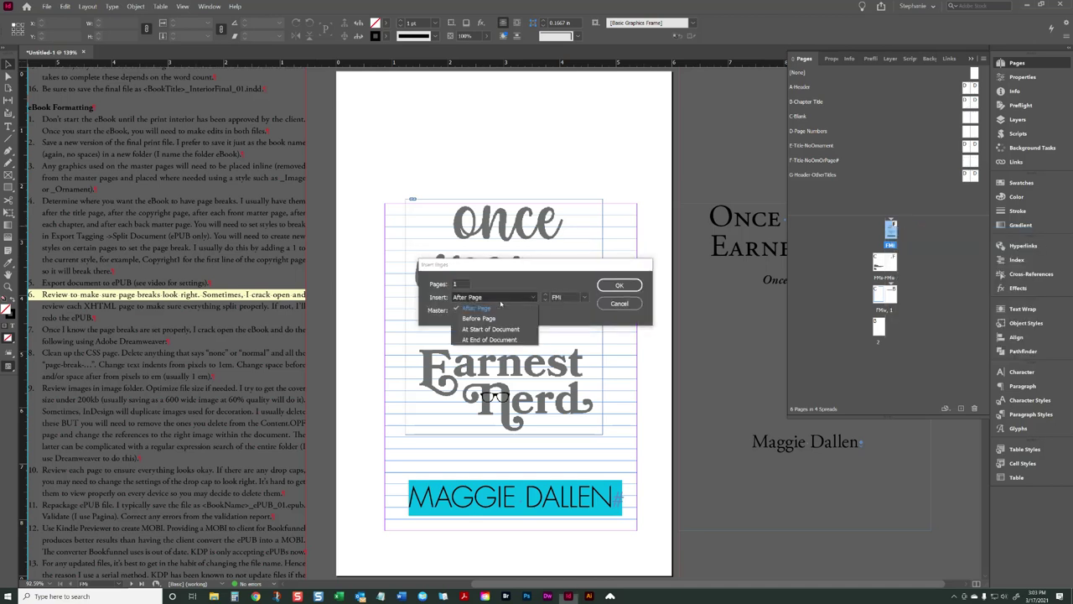
pyautogui.click(480, 319)
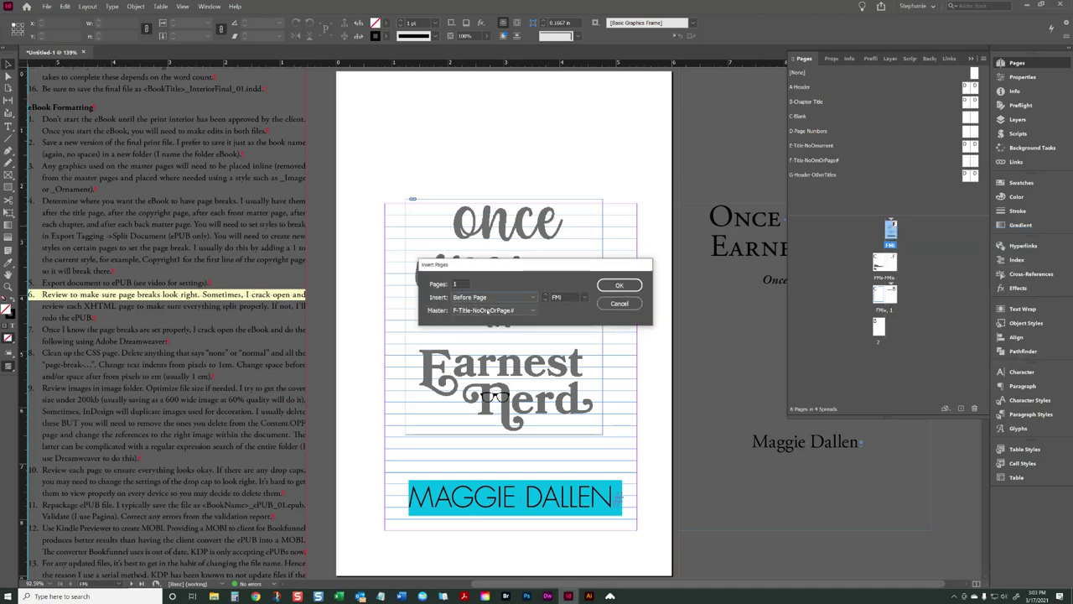
pyautogui.click(469, 311)
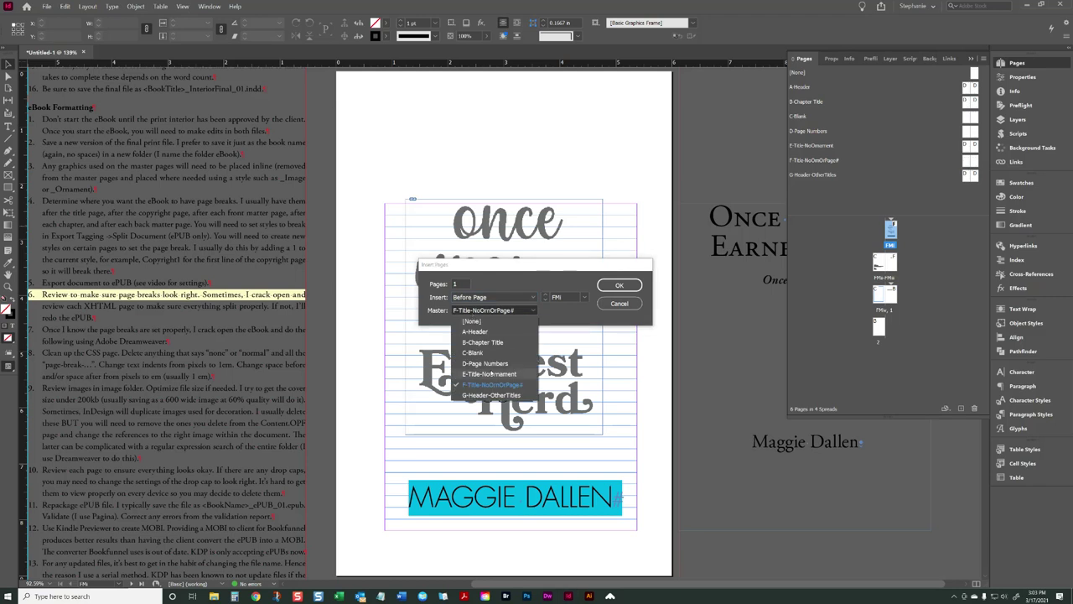
pyautogui.click(492, 384)
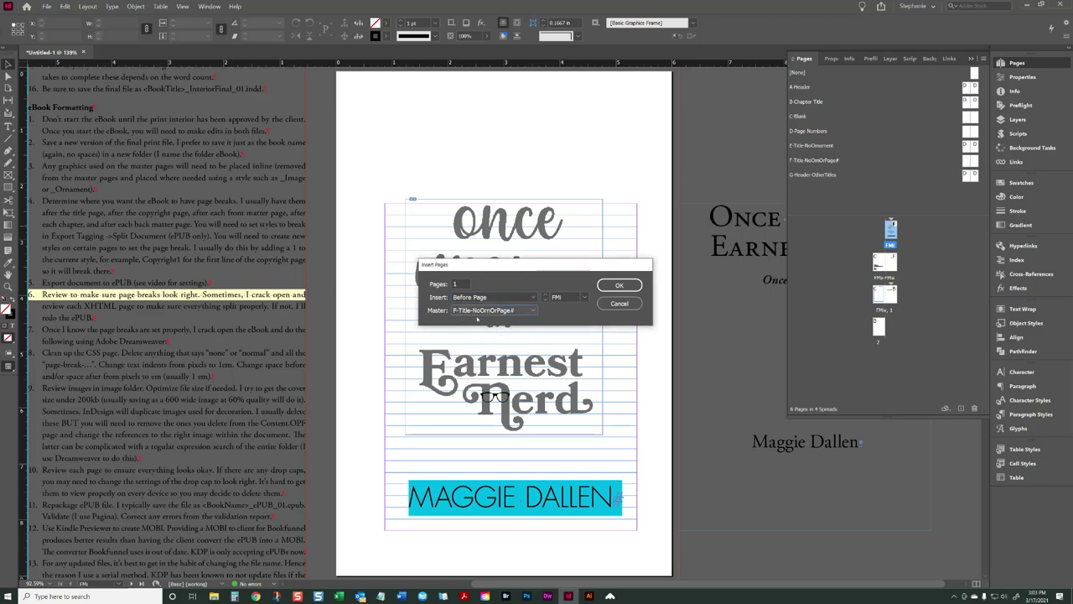
pyautogui.click(610, 287)
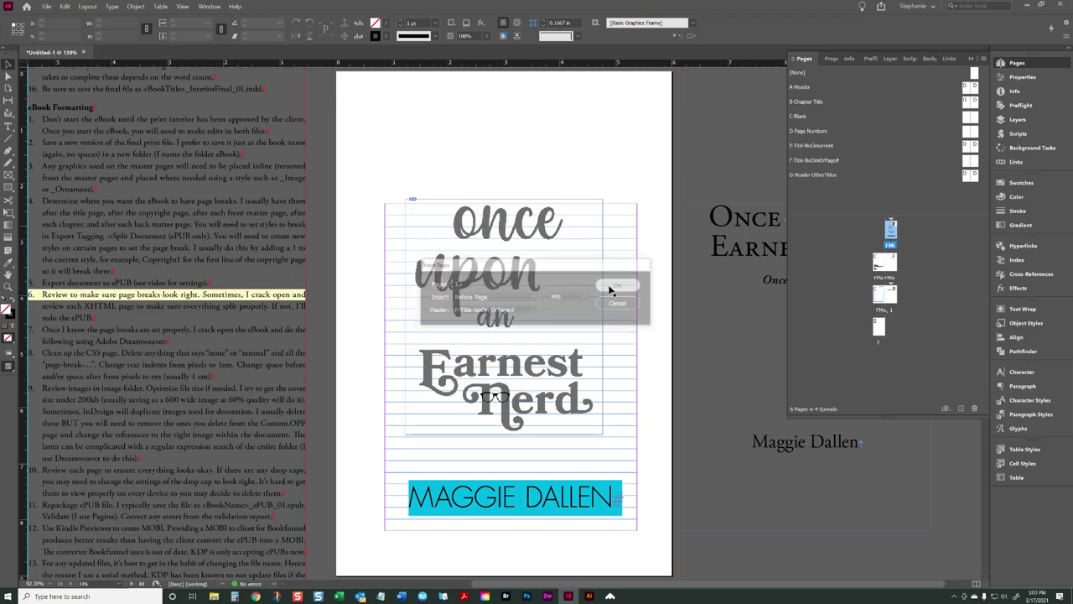
# Step: Paste a copy of the title graphic onto the new blank first page and move it down between the margins
pyautogui.scroll(10, 630, 264)
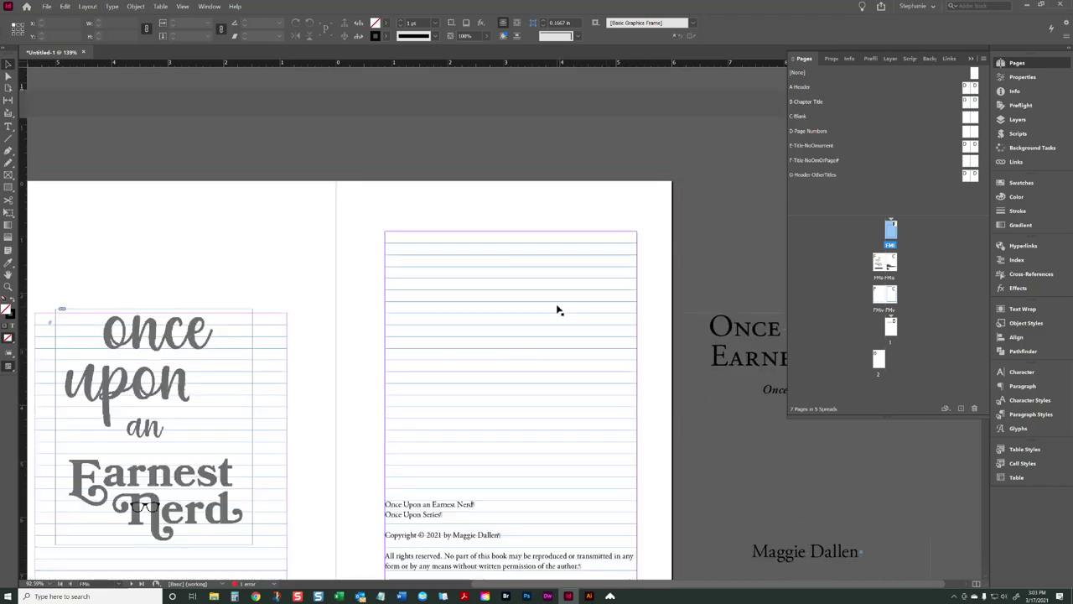
pyautogui.scroll(8, 227, 240)
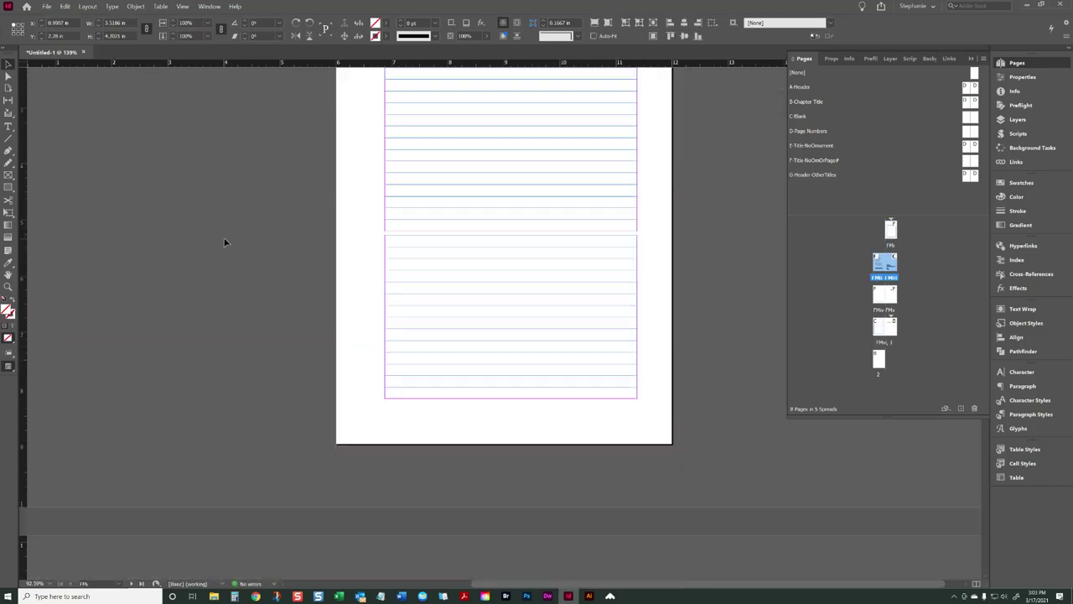
pyautogui.hotkey('ctrl', 'v')
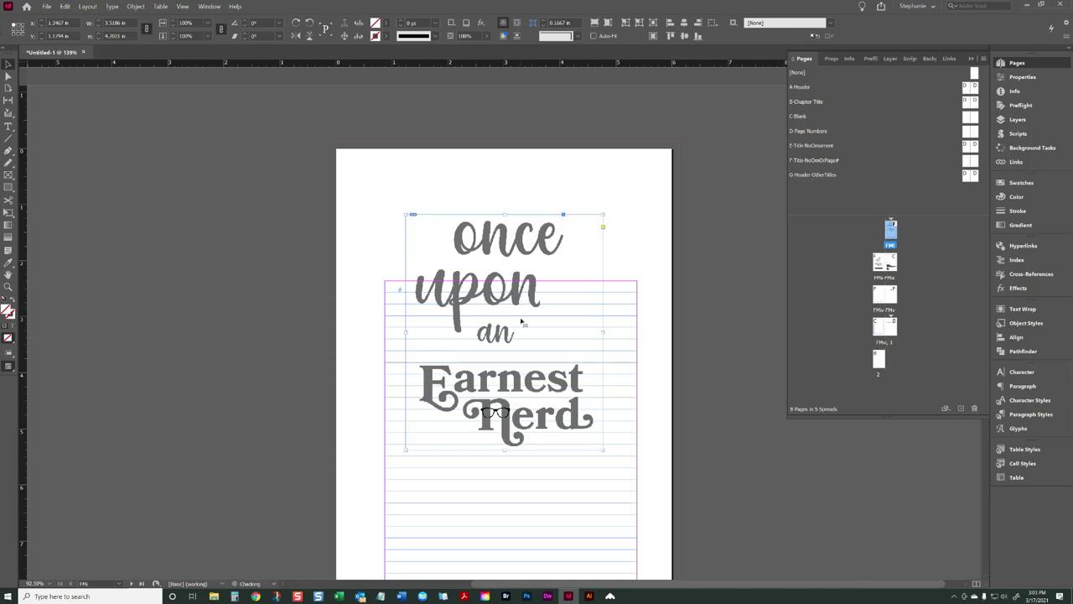
pyautogui.moveTo(545, 359); pyautogui.dragTo(555, 410)
# Step: Scale the half-title graphic to about half its size, center it horizontally on the page, and switch to the preview screen mode
pyautogui.rightClick(545, 355)
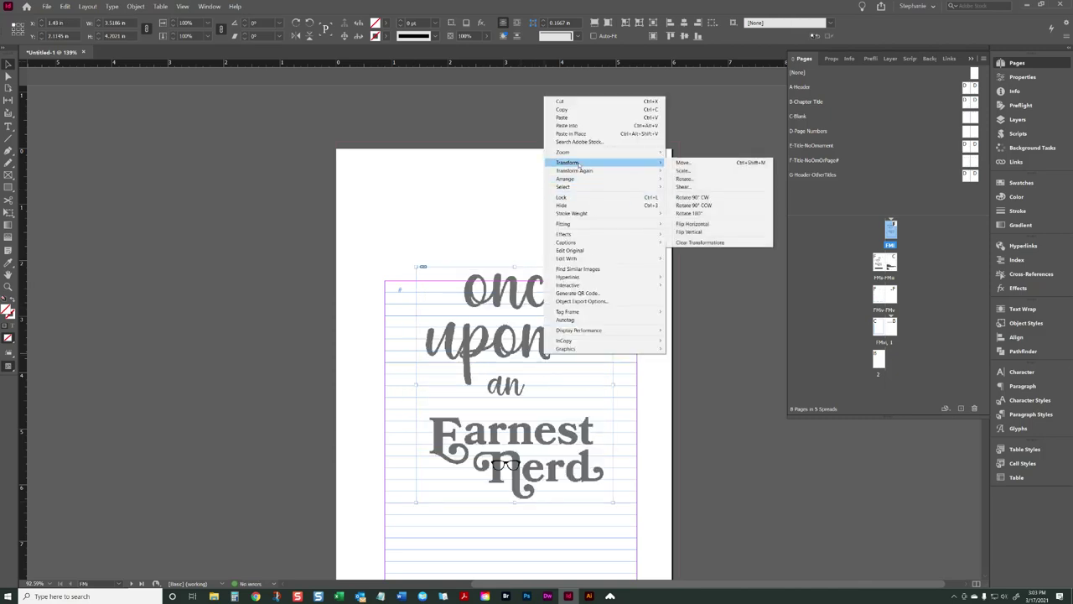
pyautogui.moveTo(642, 164)
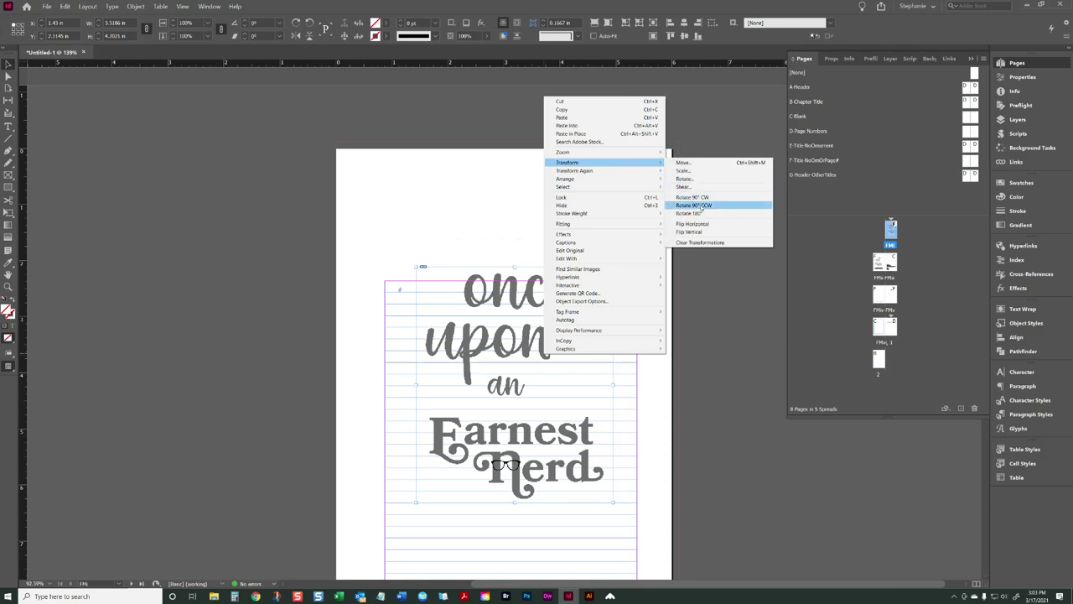
pyautogui.click(702, 170)
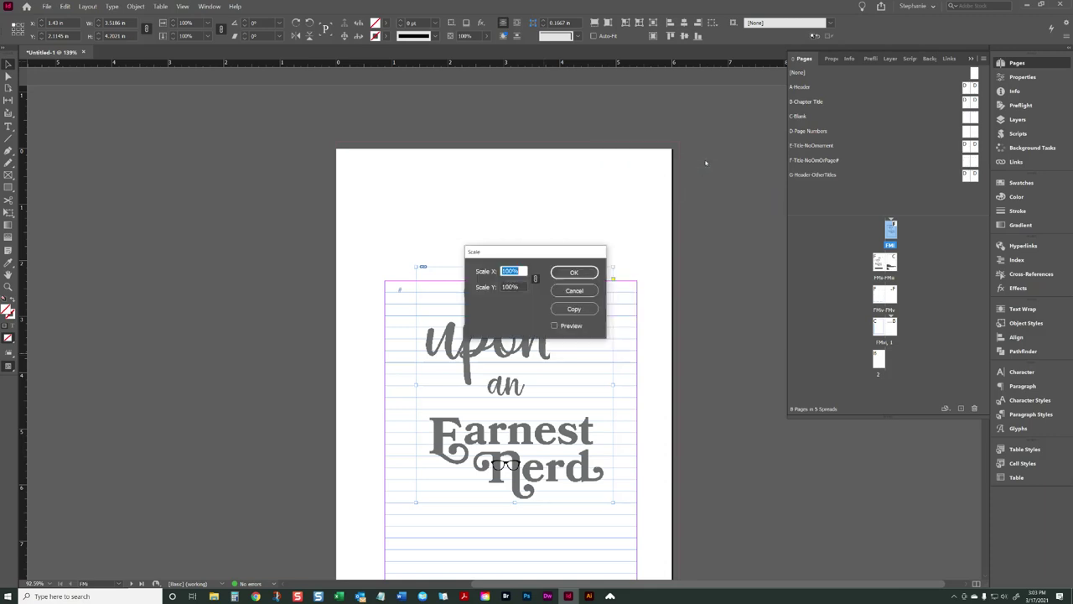
pyautogui.press('Return')
pyautogui.moveTo(518, 348); pyautogui.dragTo(599, 338)
pyautogui.click(666, 322)
pyautogui.press('w')
# Step: Check the half-title page, its empty text frame, and the title and copyright spread that follows it
pyautogui.scroll(-2, 660, 324)
pyautogui.scroll(2, 660, 326)
pyautogui.scroll(-2, 656, 327)
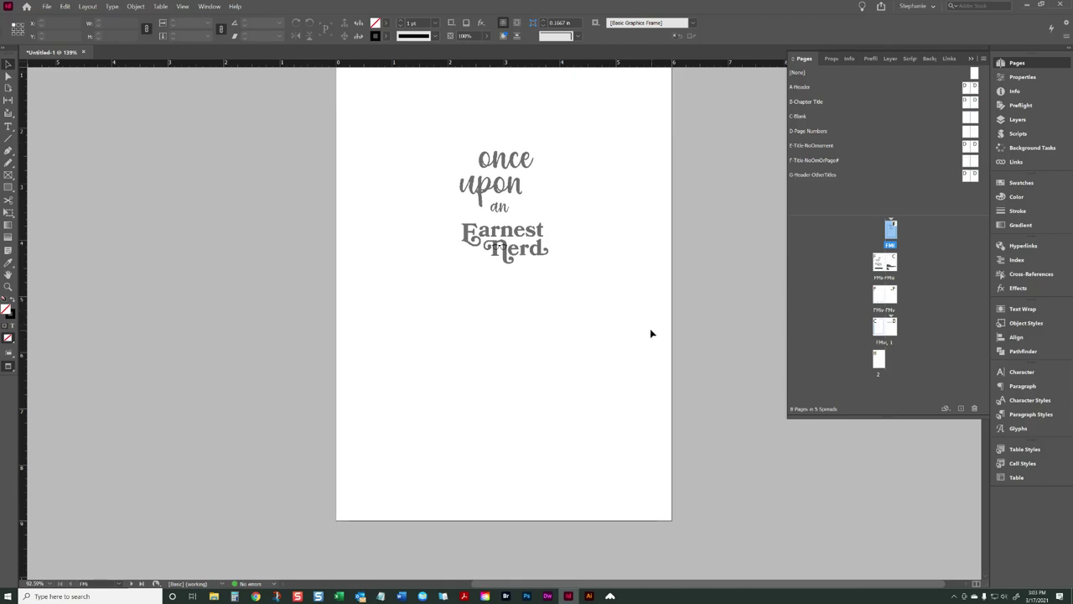
pyautogui.click(489, 333)
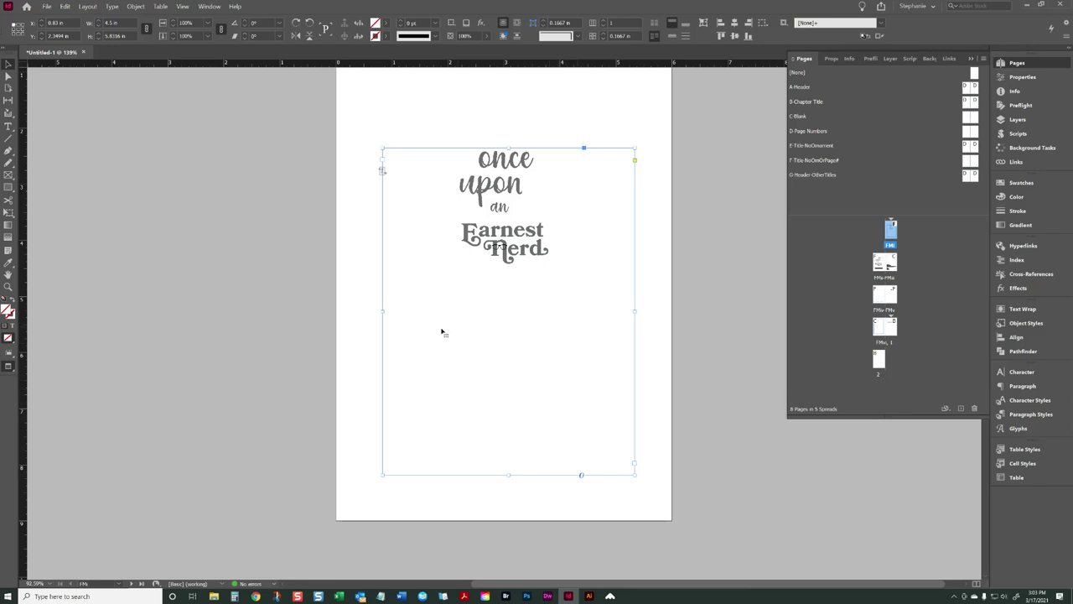
pyautogui.click(345, 358)
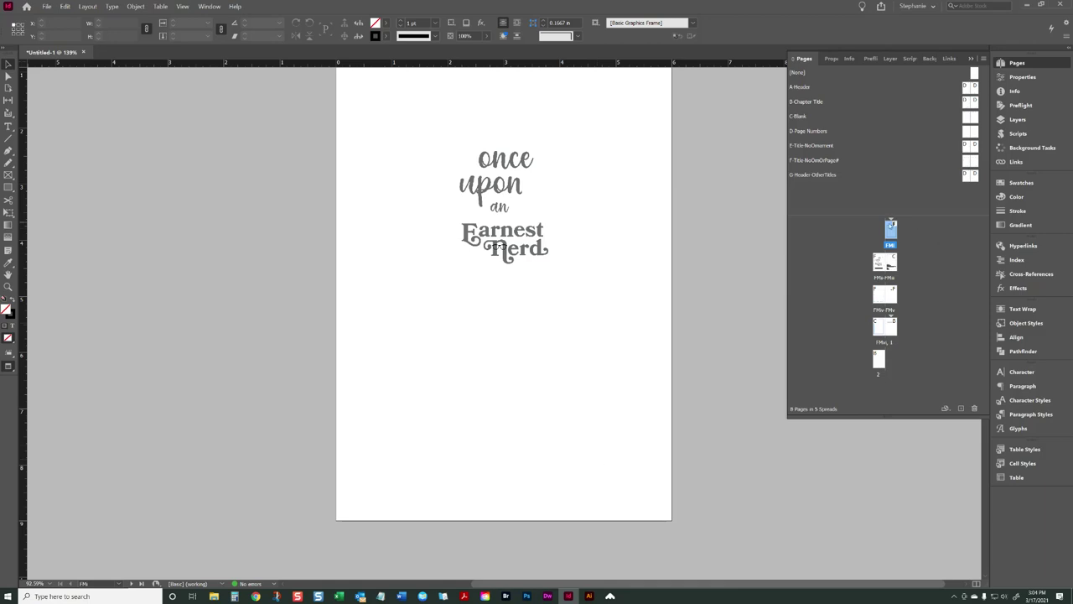
pyautogui.scroll(-5, 738, 274)
pyautogui.scroll(6, 610, 247)
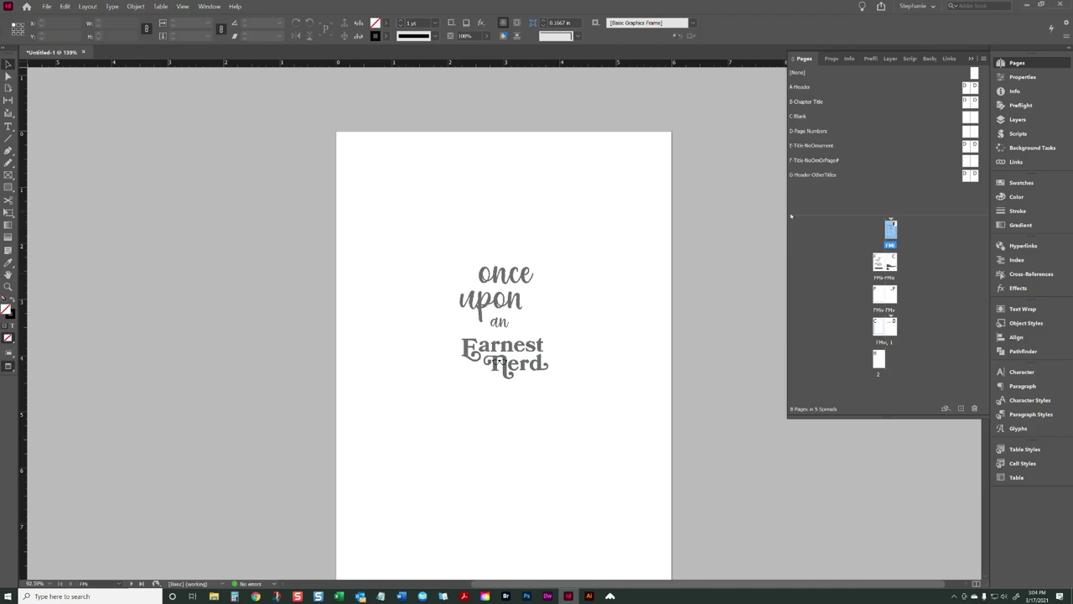
pyautogui.scroll(-10, 553, 277)
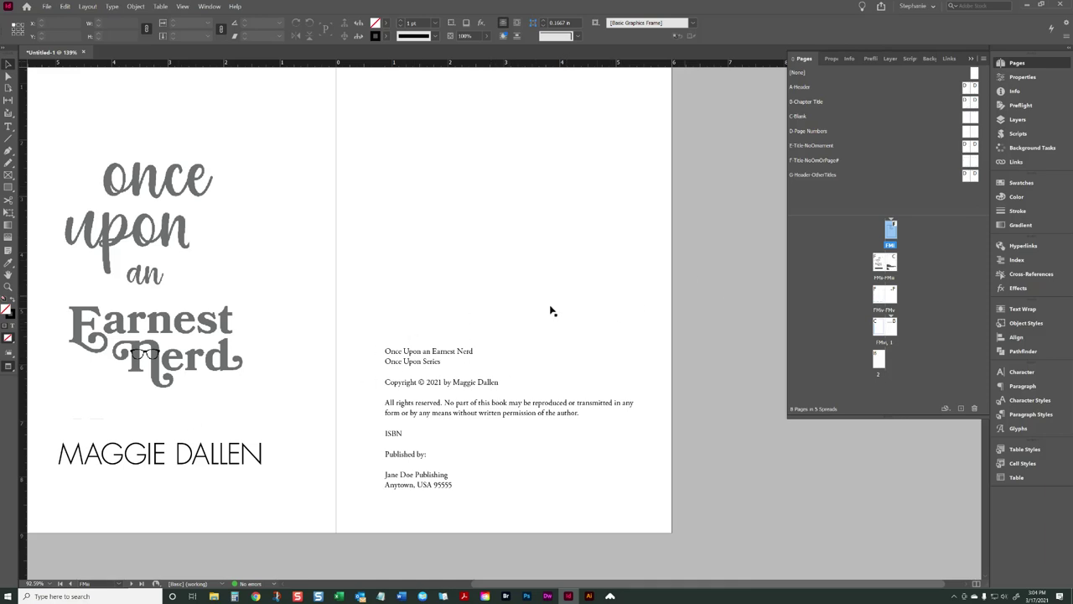
pyautogui.scroll(6, 642, 301)
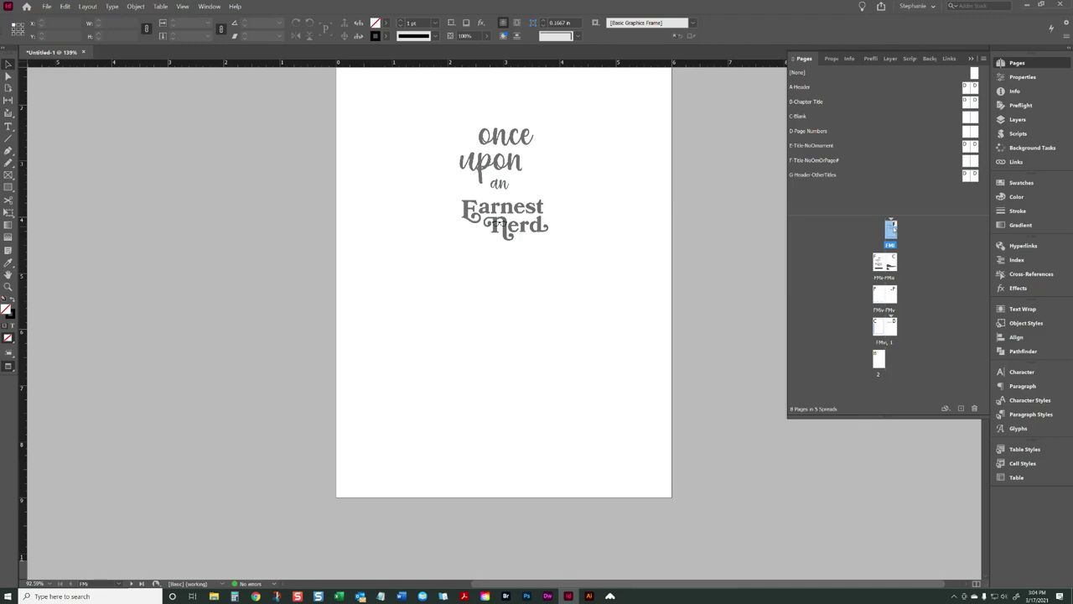
# Step: Insert one page after page FMi using the C-Blank master
pyautogui.rightClick(894, 226)
pyautogui.click(910, 232)
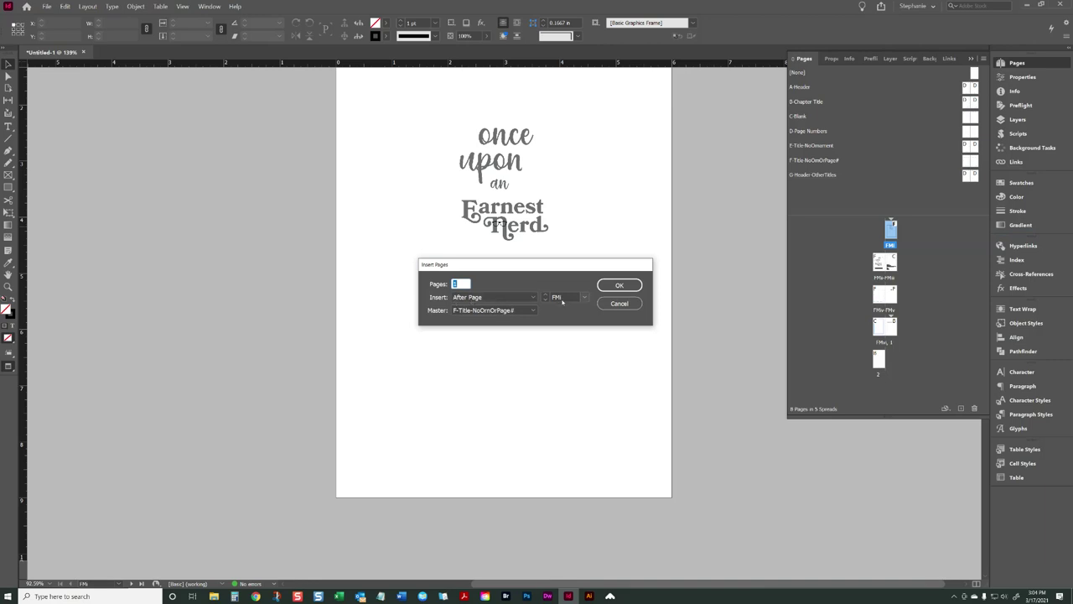
pyautogui.click(491, 310)
pyautogui.click(478, 352)
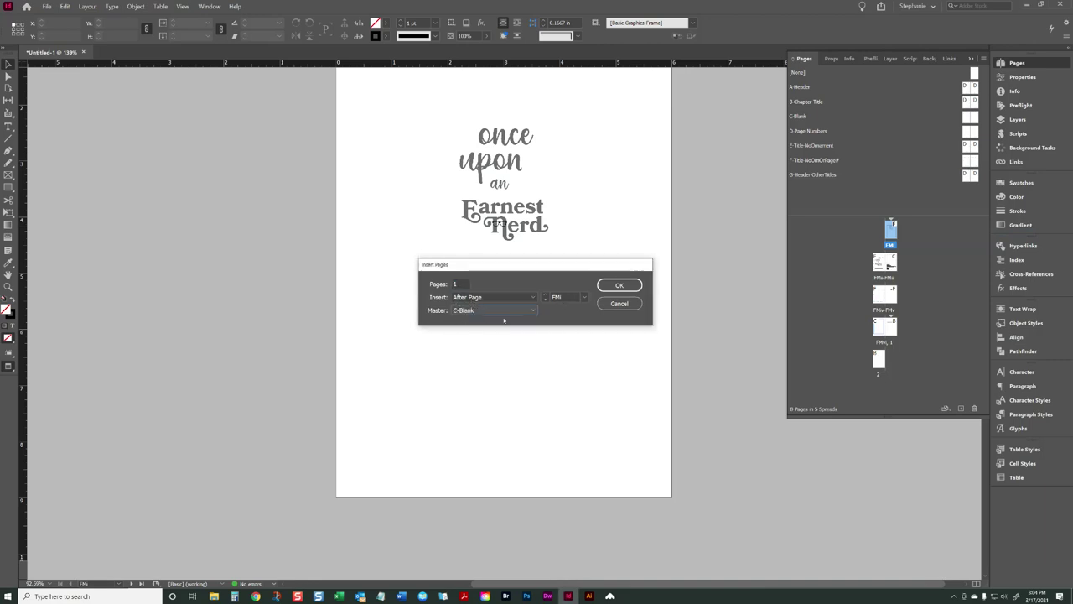
pyautogui.click(619, 286)
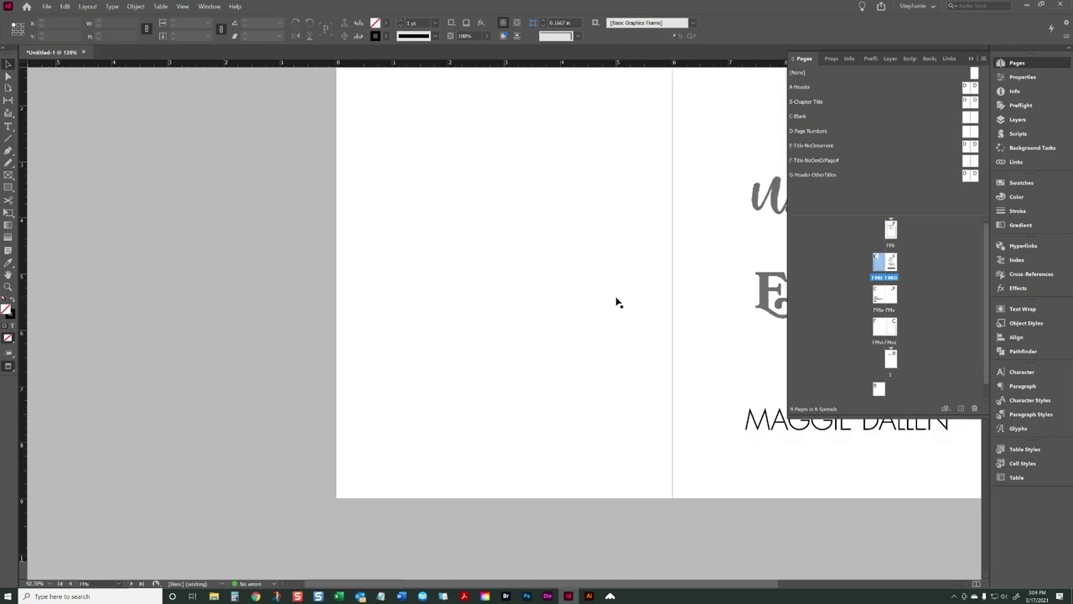
pyautogui.hotkey('ctrl', 'z')
# Step: Review the blank and title page spread and the copyright and contents spread, with guides and frame edges shown
pyautogui.hscroll(3, 666, 537)
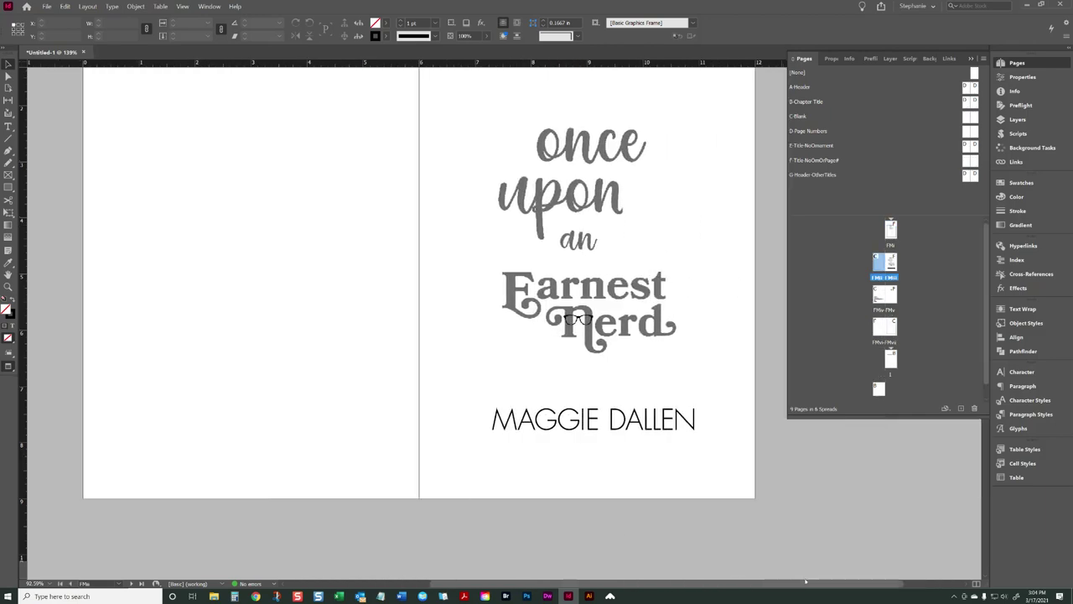
pyautogui.scroll(-2, 691, 467)
pyautogui.scroll(3, 690, 461)
pyautogui.scroll(-8, 690, 453)
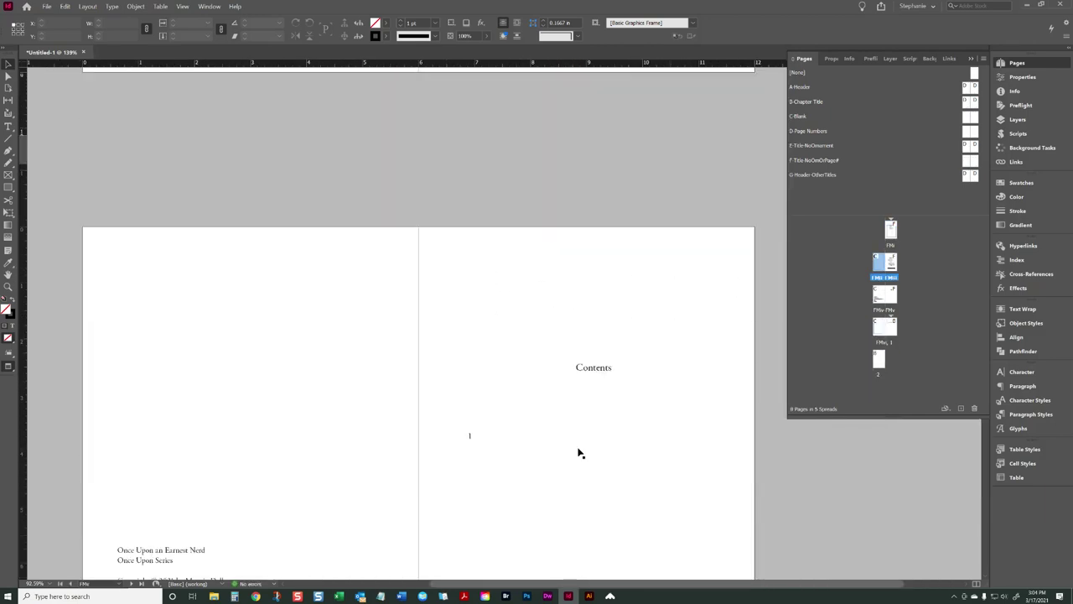
pyautogui.scroll(5, 416, 348)
pyautogui.scroll(2, 417, 348)
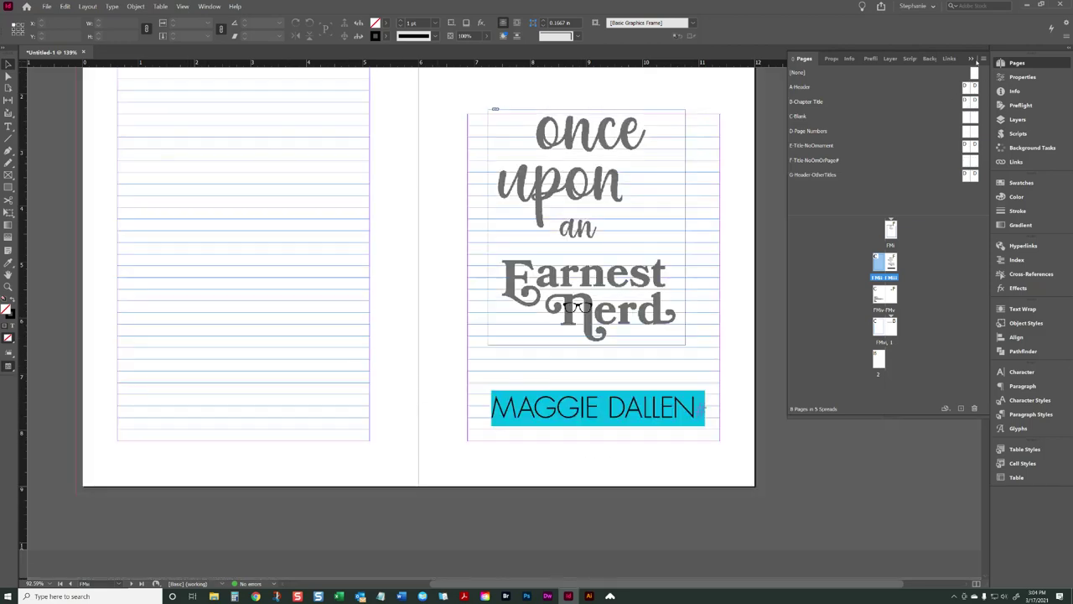
pyautogui.scroll(-3, 820, 193)
pyautogui.scroll(4, 820, 194)
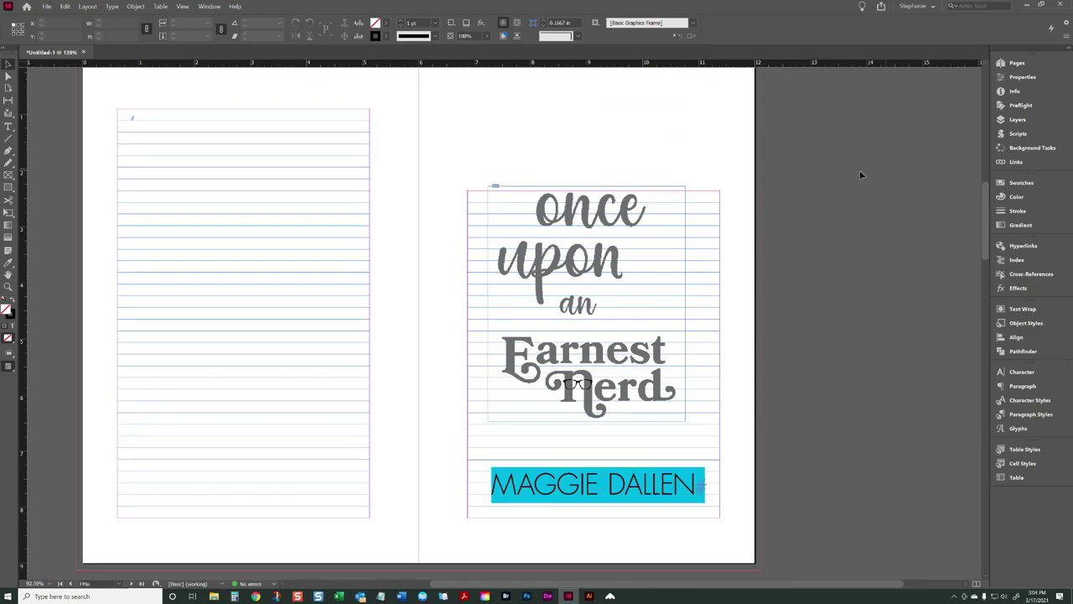
pyautogui.scroll(-5, 662, 237)
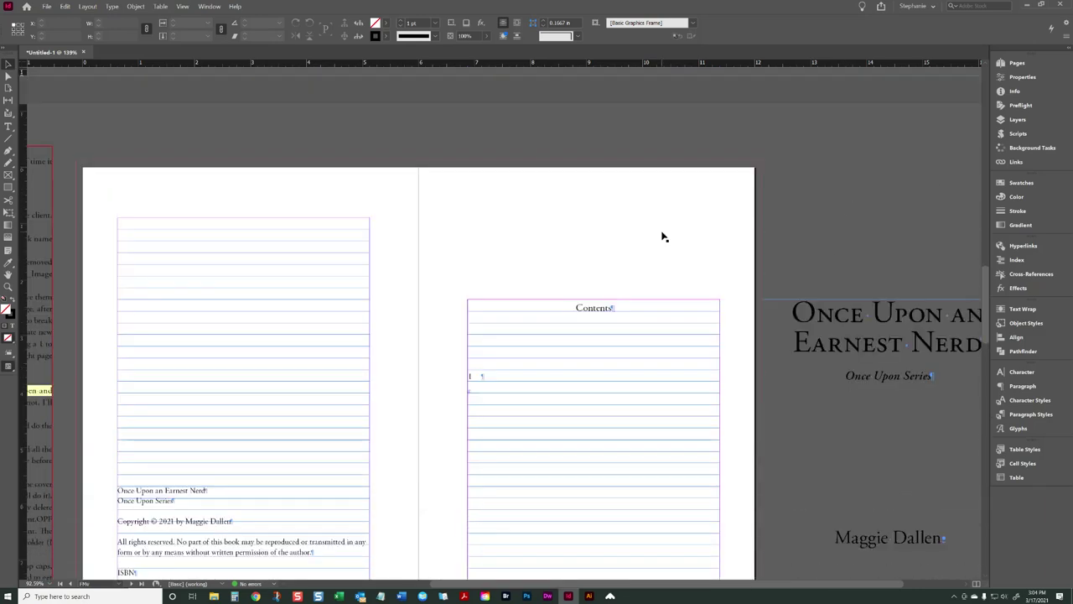
pyautogui.scroll(4, 699, 227)
pyautogui.scroll(-5, 699, 227)
# Step: Move the original title text frame on the pasteboard from beside the contents page up to beside the title page, and deselect it
pyautogui.click(857, 276)
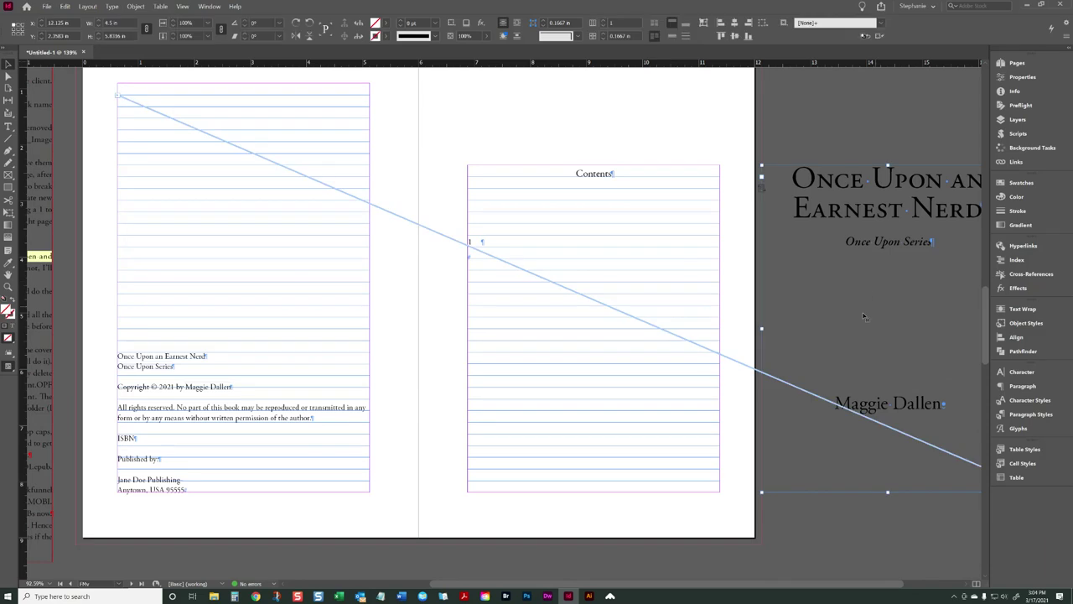
pyautogui.scroll(2, 863, 302)
pyautogui.moveTo(914, 391); pyautogui.dragTo(883, 14)
pyautogui.scroll(3, 894, 156)
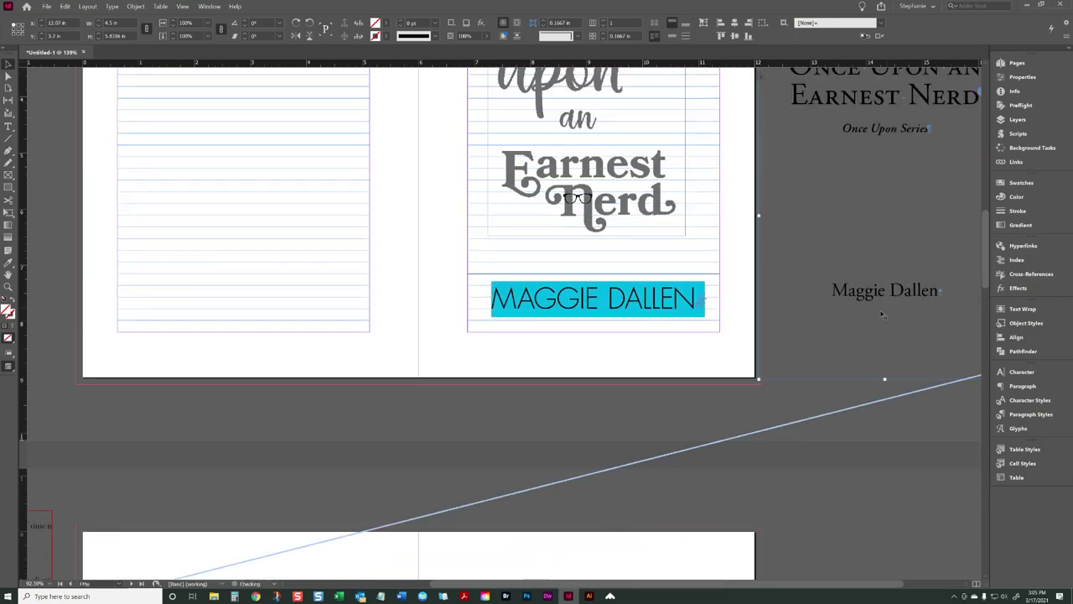
pyautogui.click(918, 182)
pyautogui.scroll(2, 918, 182)
pyautogui.click(904, 210)
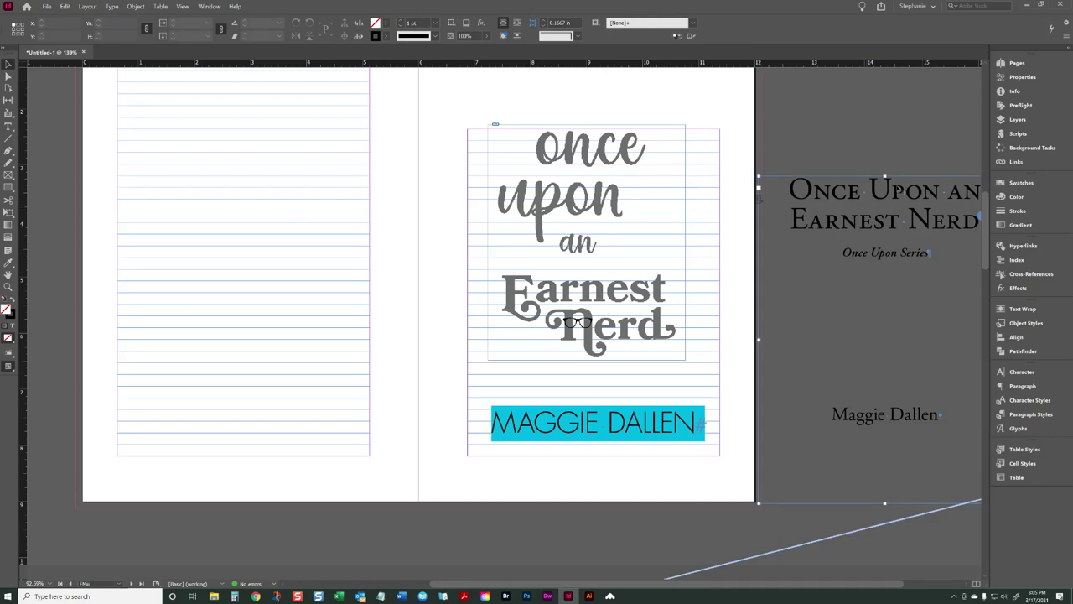
pyautogui.moveTo(902, 210); pyautogui.dragTo(944, 164)
pyautogui.scroll(-8, 824, 161)
pyautogui.click(817, 224)
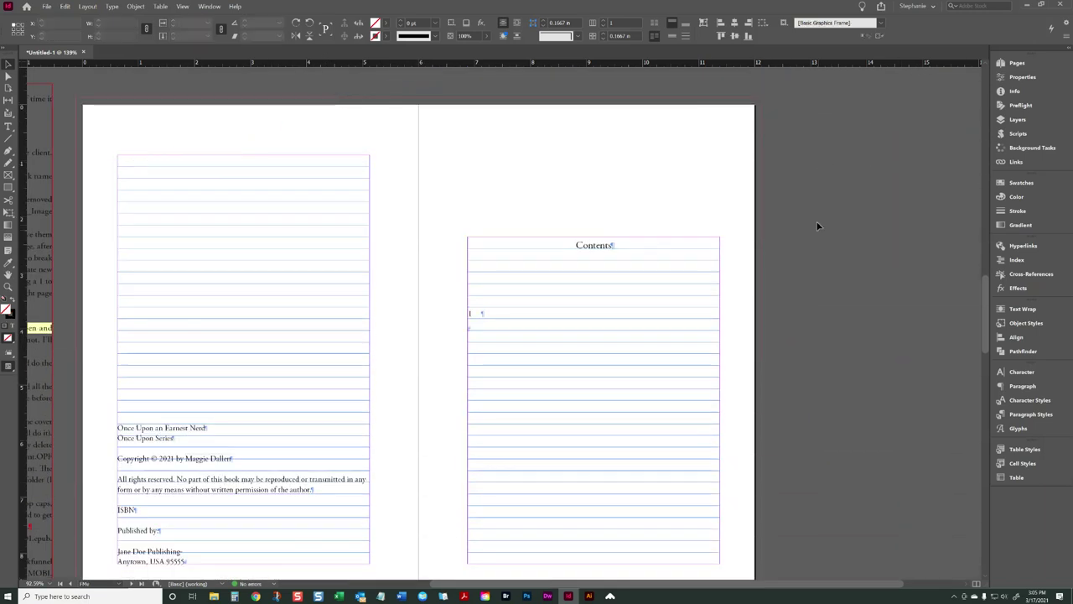
# Step: Examine the copyright page's text frame, its text thread, and its page in the document's page overview
pyautogui.scroll(-3, 361, 255)
pyautogui.scroll(3, 358, 255)
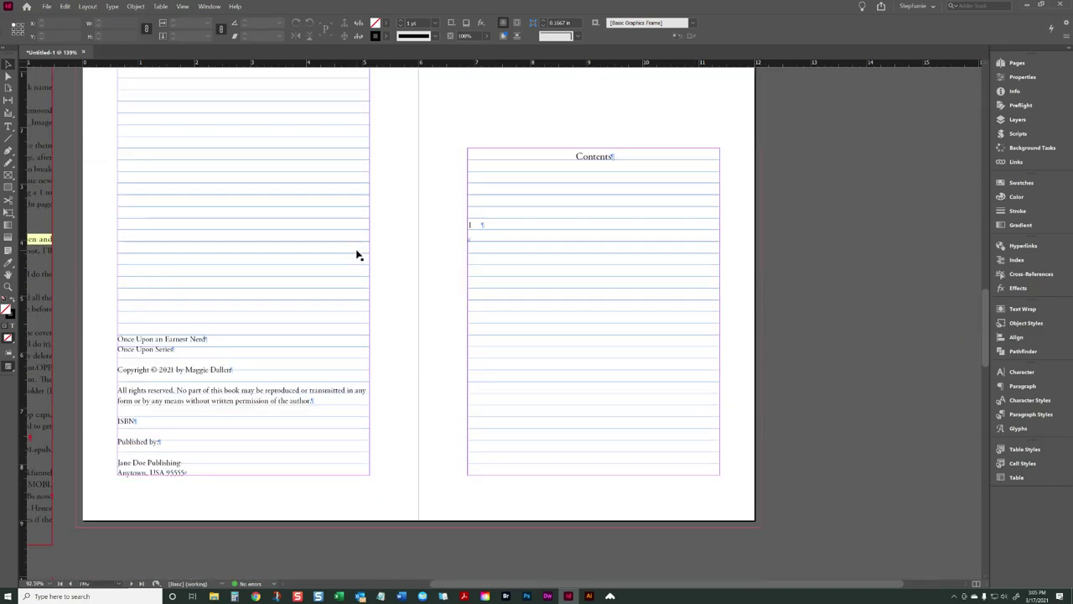
pyautogui.scroll(-2, 354, 254)
pyautogui.click(242, 332)
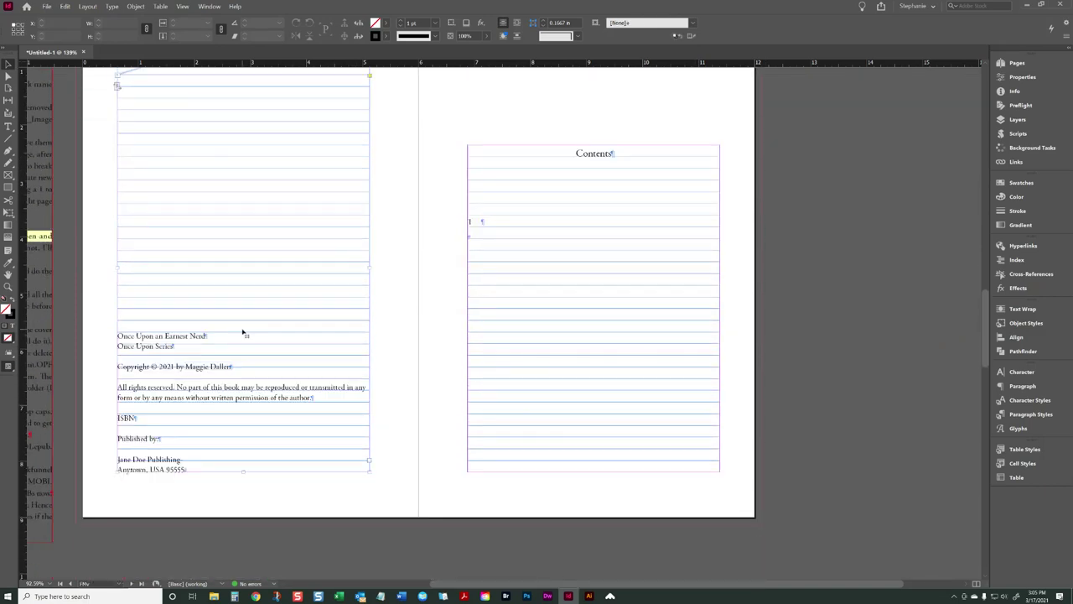
pyautogui.click(420, 239)
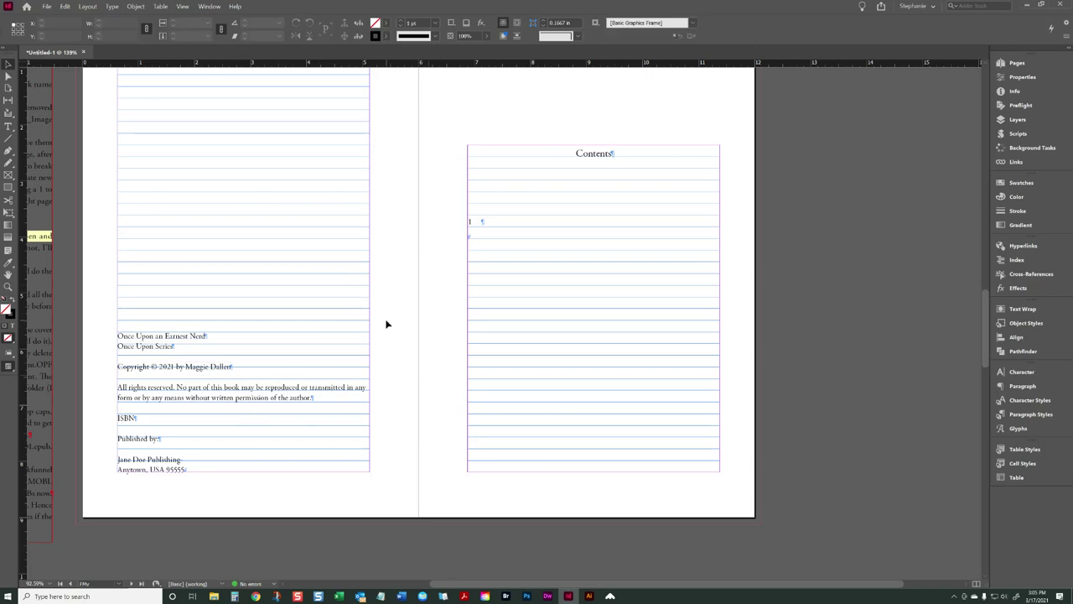
pyautogui.scroll(2, 259, 273)
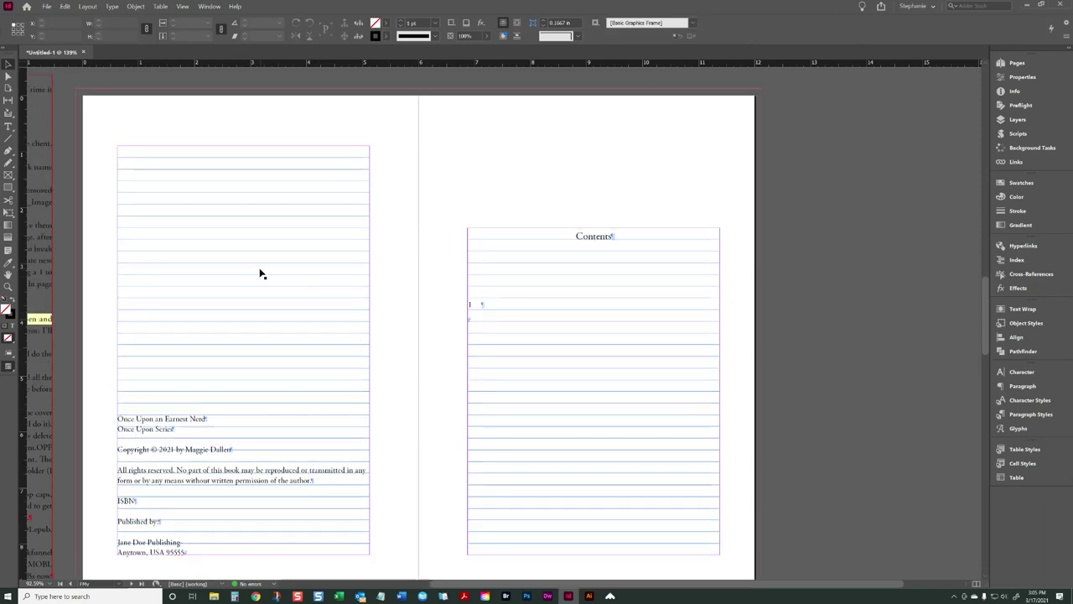
pyautogui.click(259, 272)
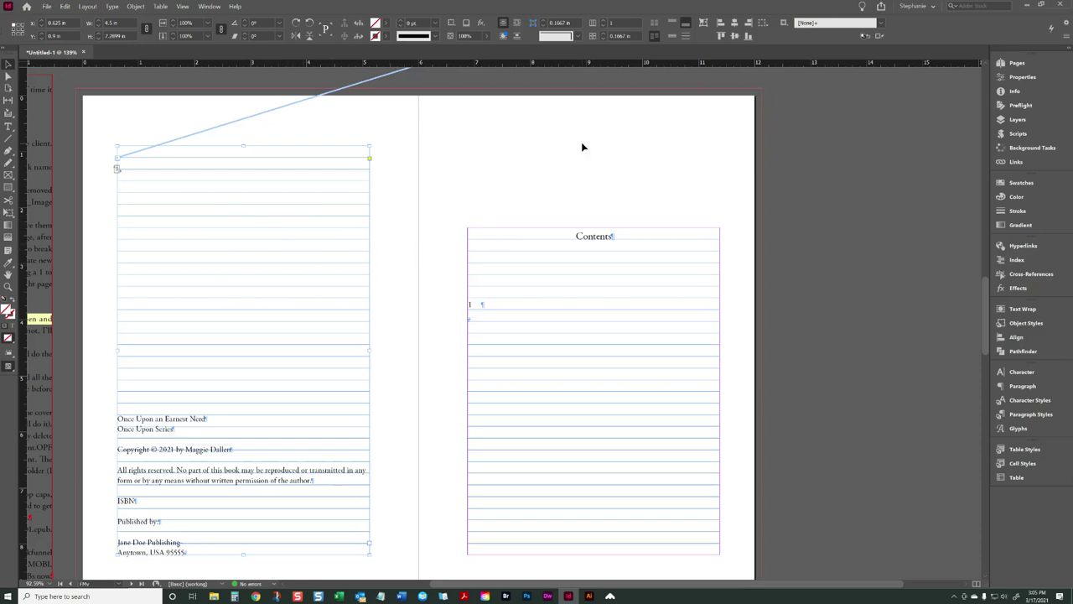
pyautogui.click(1000, 64)
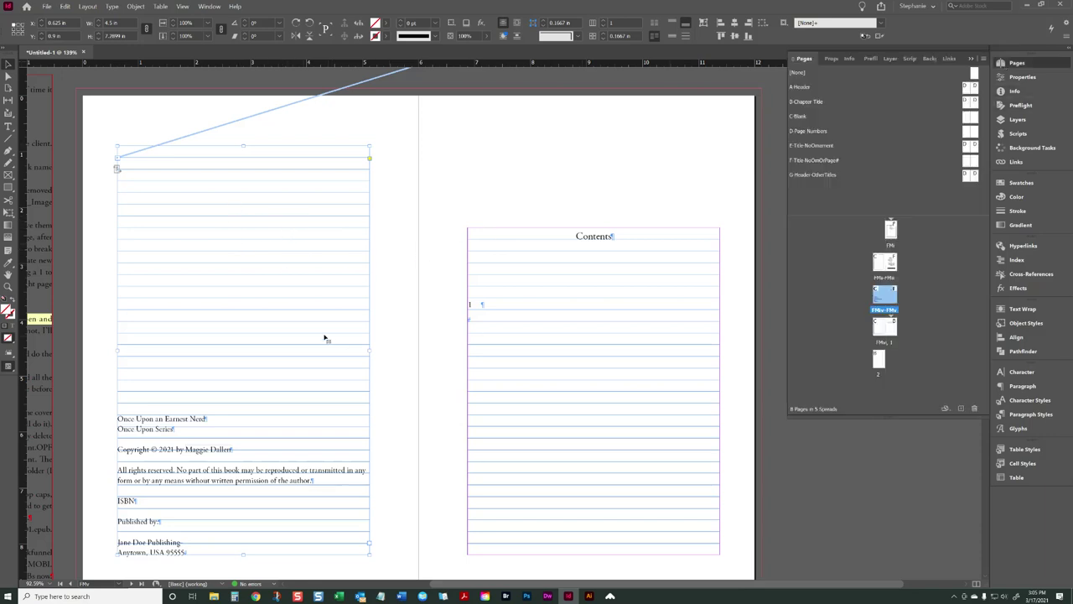
# Step: Review the vertical justification in the copyright frame's Text Frame Options, leaving the settings as they are, and deselect the frame
pyautogui.scroll(-4, 337, 342)
pyautogui.scroll(3, 321, 257)
pyautogui.rightClick(315, 319)
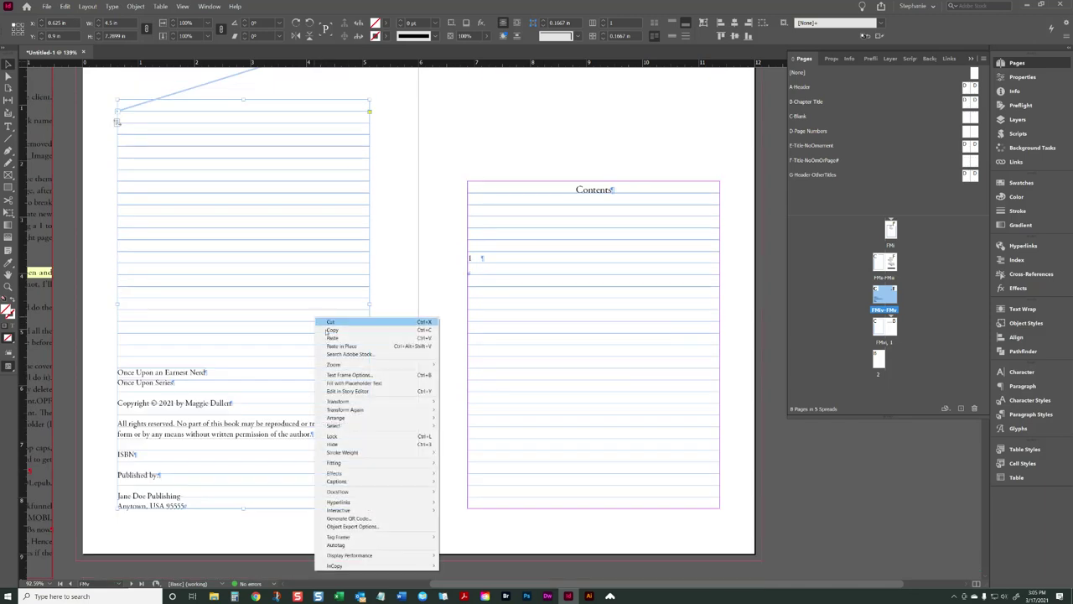
pyautogui.click(361, 373)
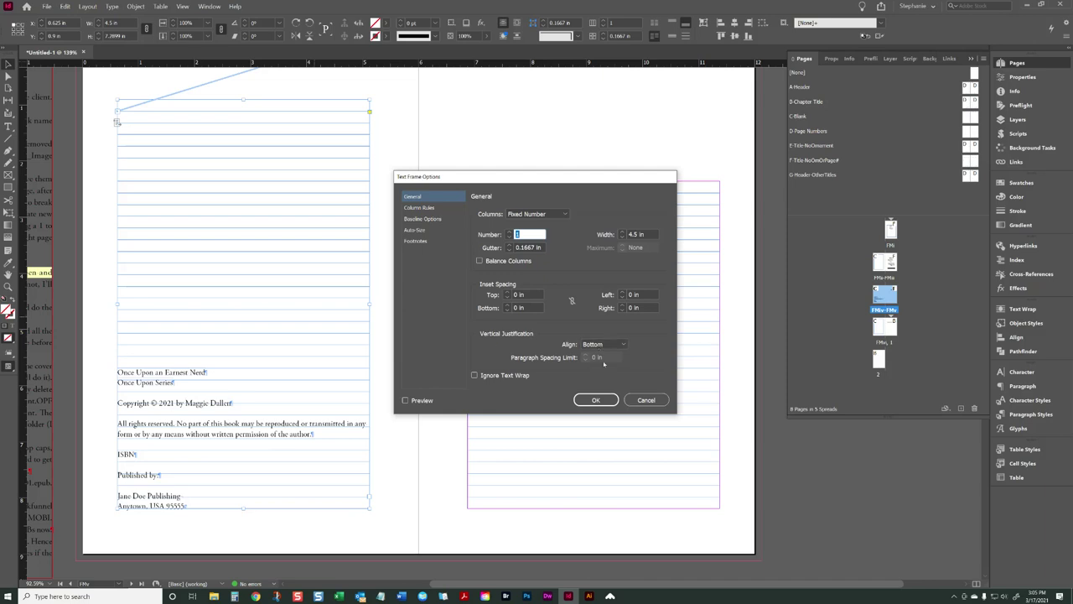
pyautogui.click(646, 400)
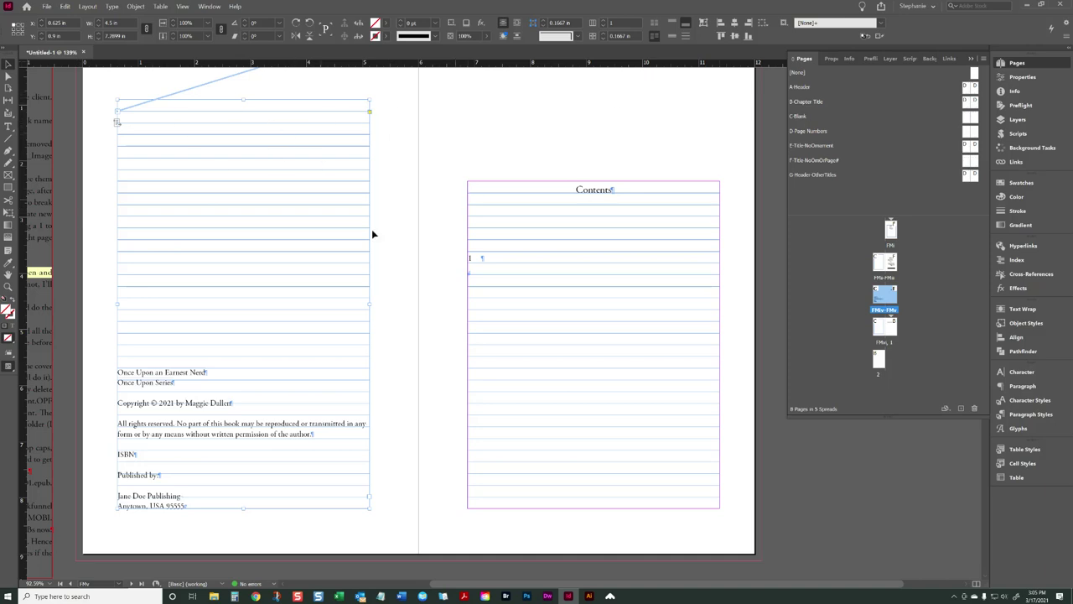
pyautogui.rightClick(247, 328)
pyautogui.click(285, 383)
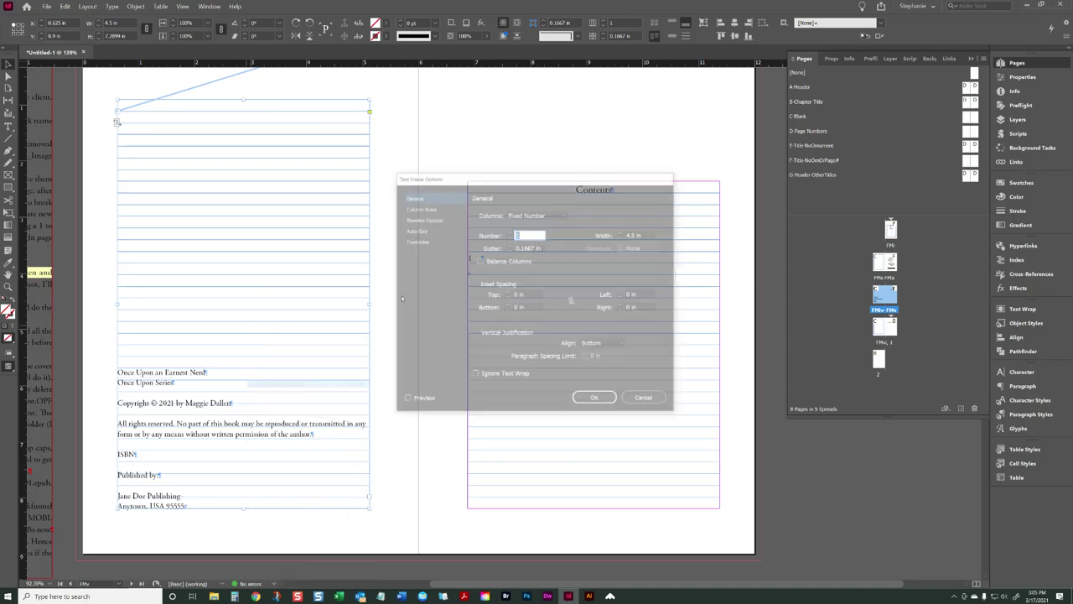
pyautogui.click(646, 399)
pyautogui.click(419, 318)
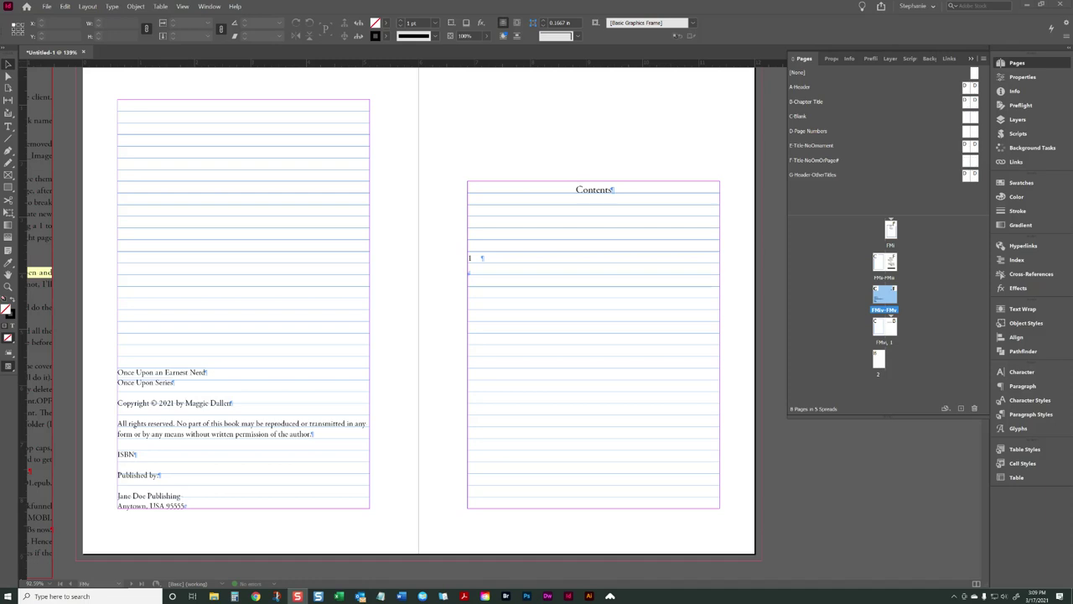
# Step: Insert a frame break after the last line of the copyright text and enter the heading "Dedication" on the facing page
pyautogui.doubleClick(227, 495)
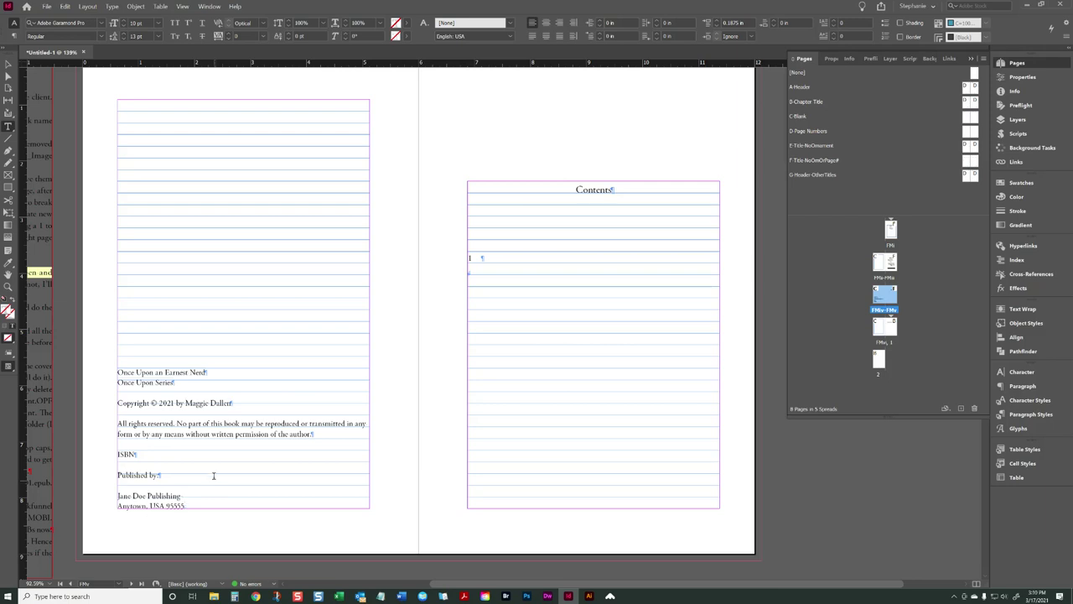
pyautogui.click(112, 7)
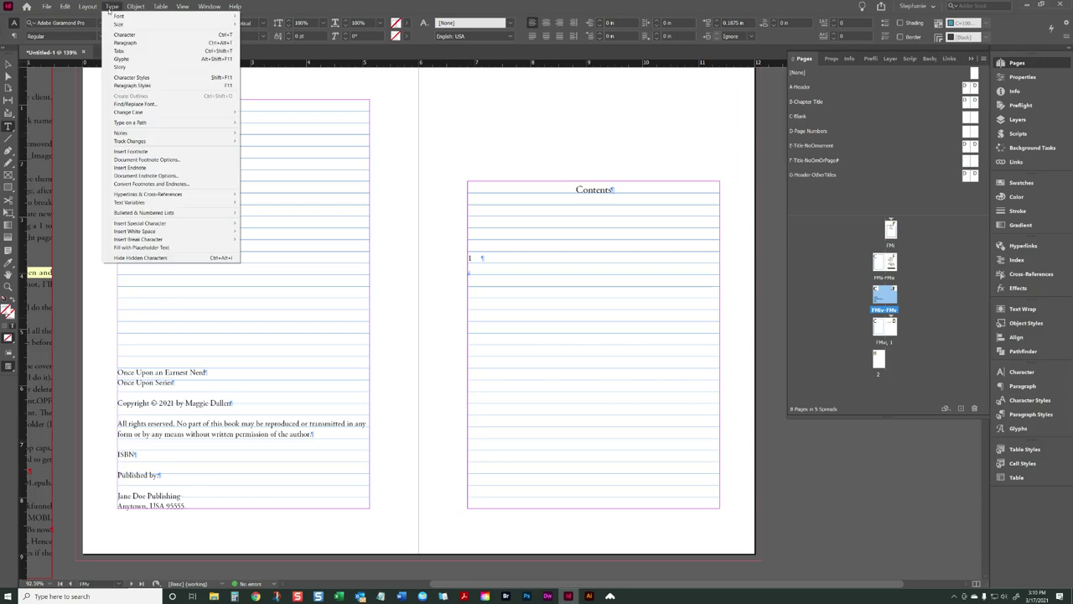
pyautogui.moveTo(149, 241)
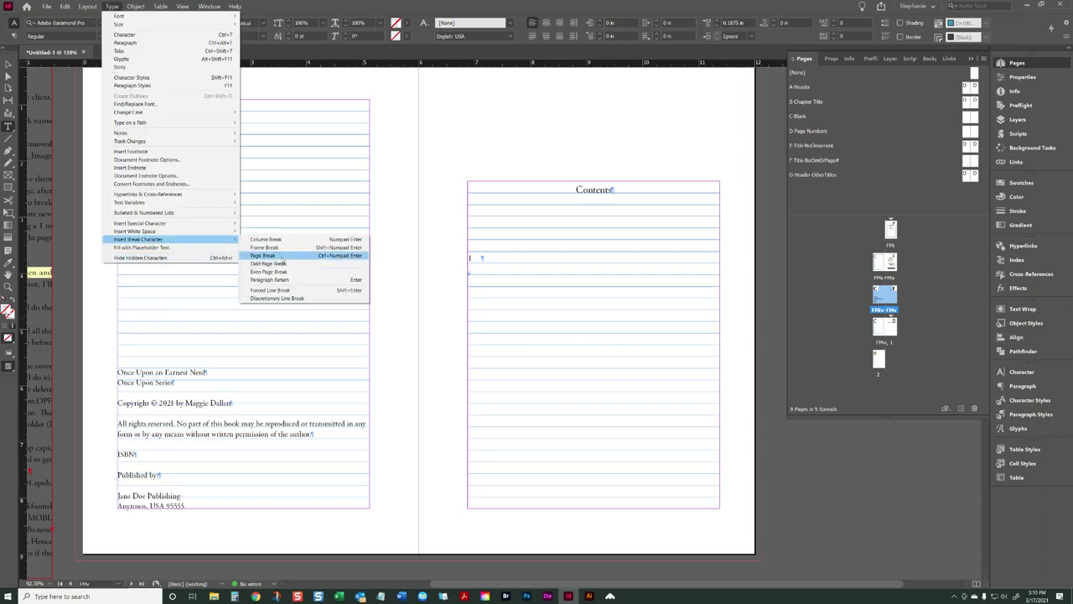
pyautogui.click(220, 501)
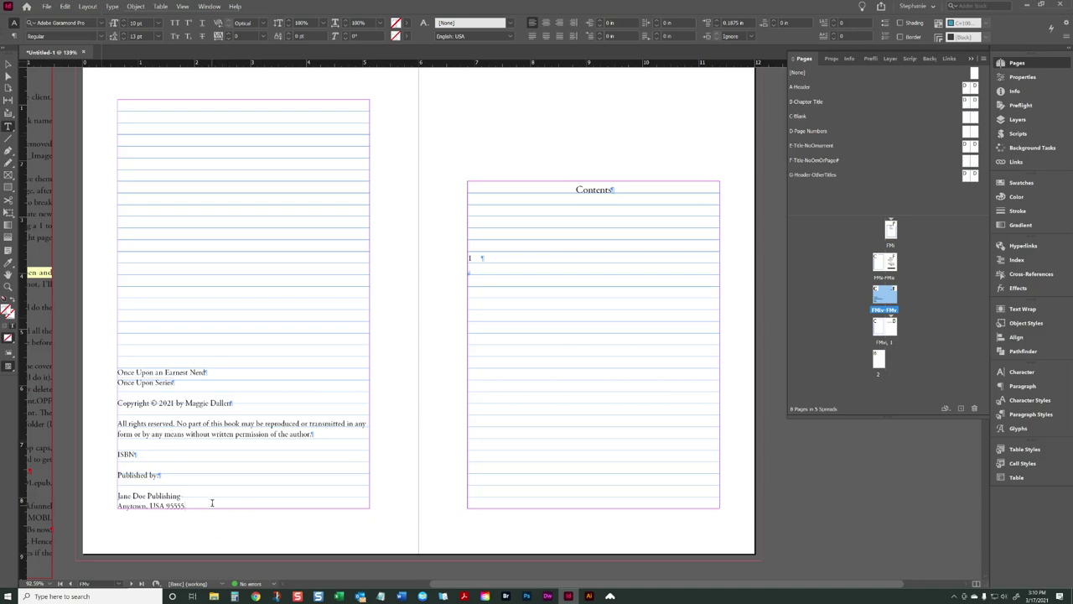
pyautogui.hotkey('ctrl', '2')
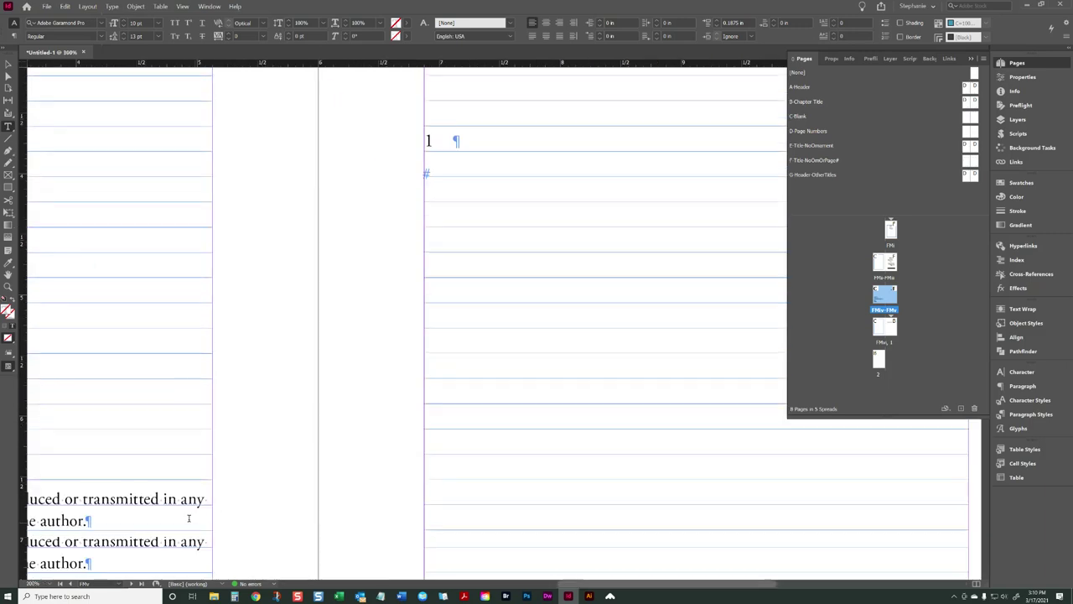
pyautogui.hscroll(-5, 438, 468)
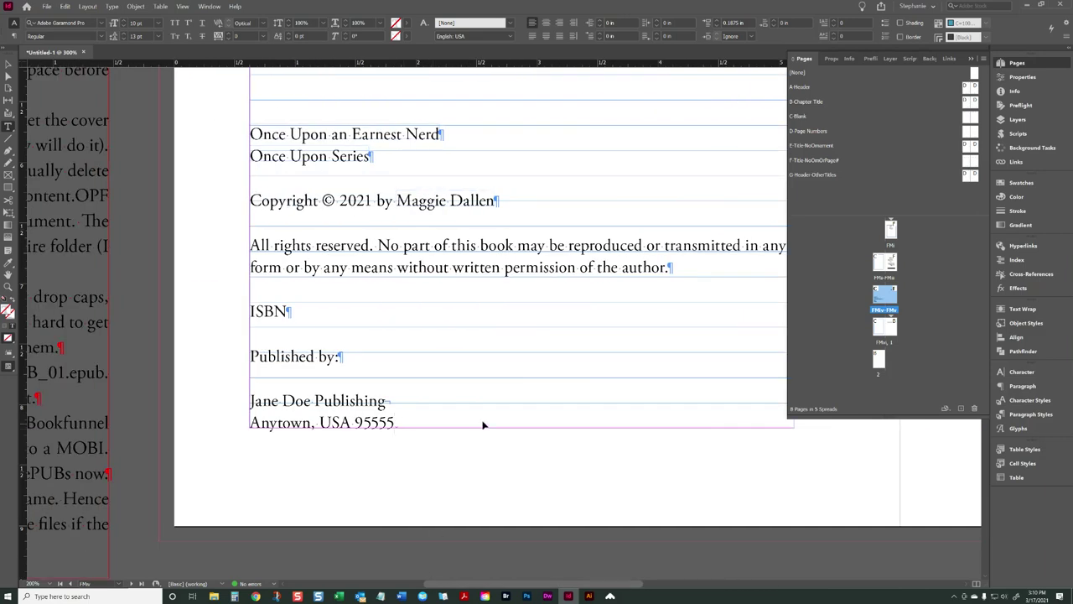
pyautogui.hotkey('ctrl', '=')
pyautogui.hotkey('ctrl', '=')
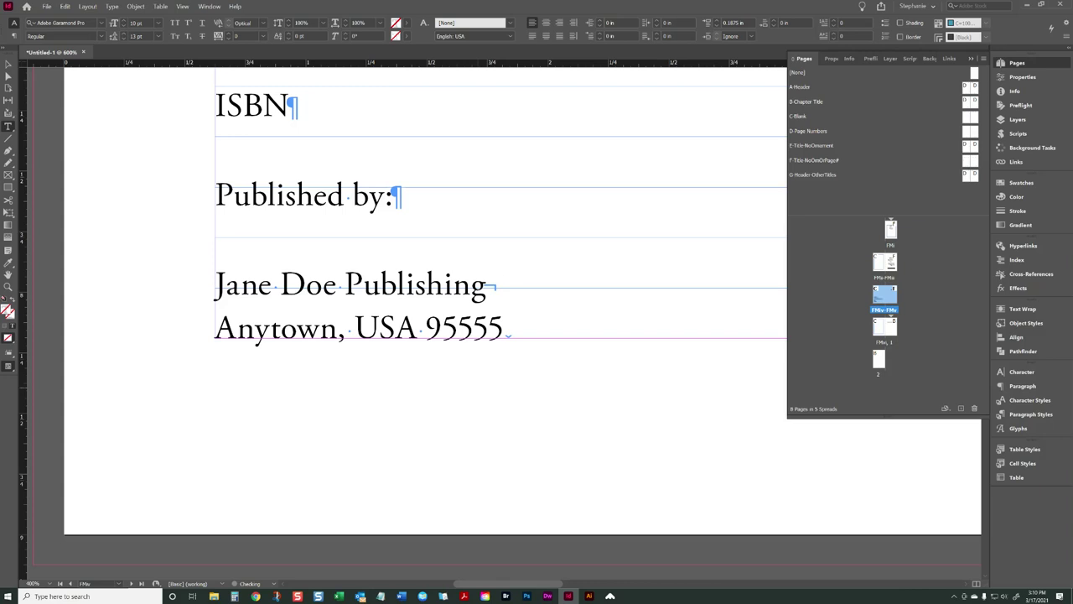
pyautogui.press('shift+KP_Enter')
pyautogui.hotkey('ctrl', '-')
pyautogui.hotkey('ctrl', '-')
pyautogui.hotkey('ctrl', '-')
pyautogui.hotkey('ctrl', '-')
pyautogui.hotkey('ctrl', '-')
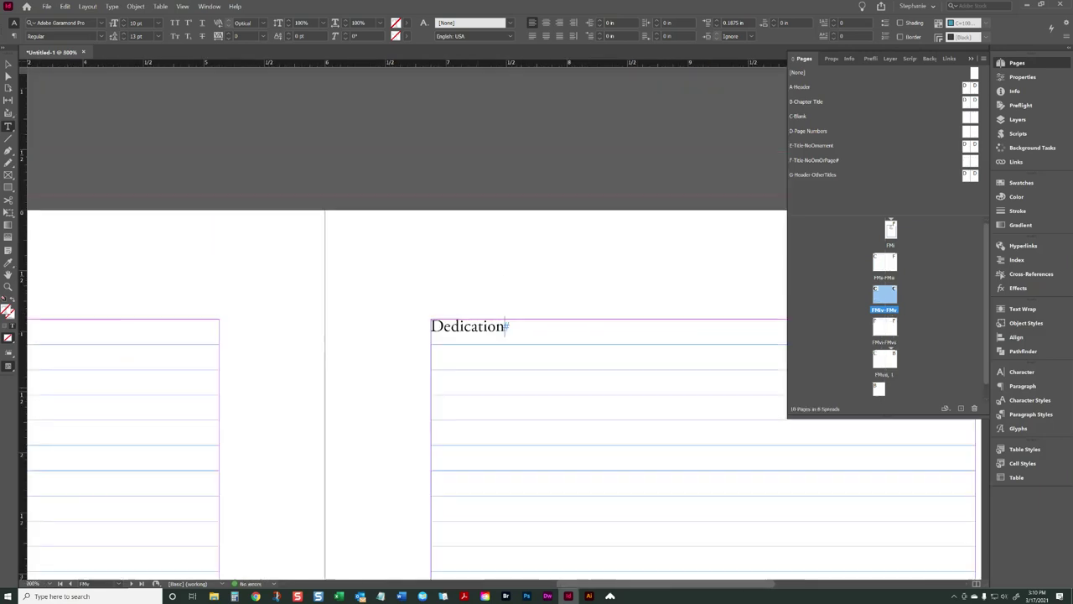
# Step: Apply the OtherTitles paragraph style to the Dedication heading
pyautogui.scroll(-3, 545, 335)
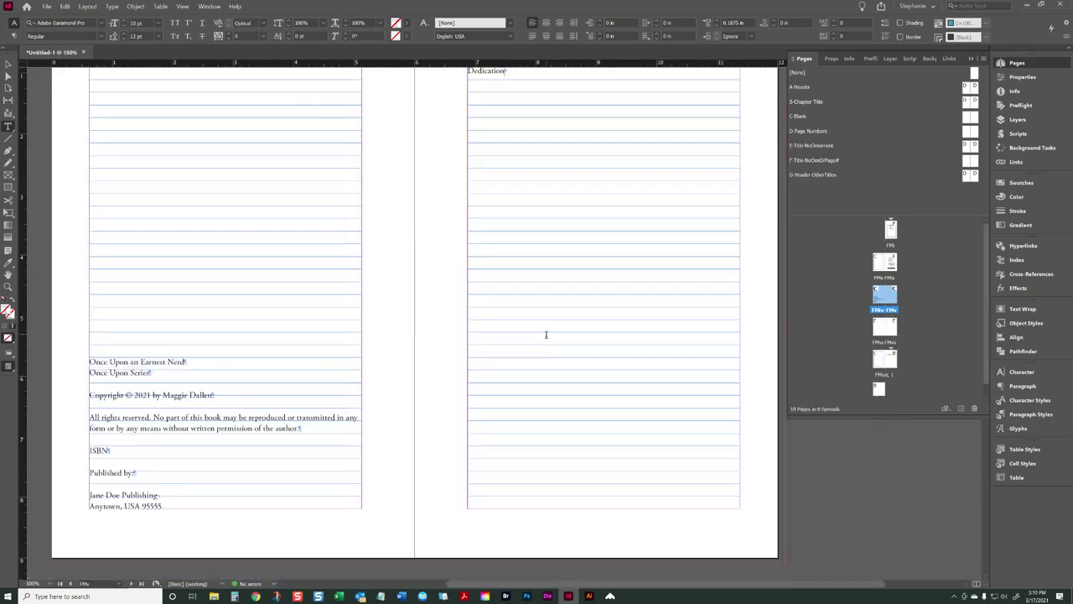
pyautogui.click(1031, 414)
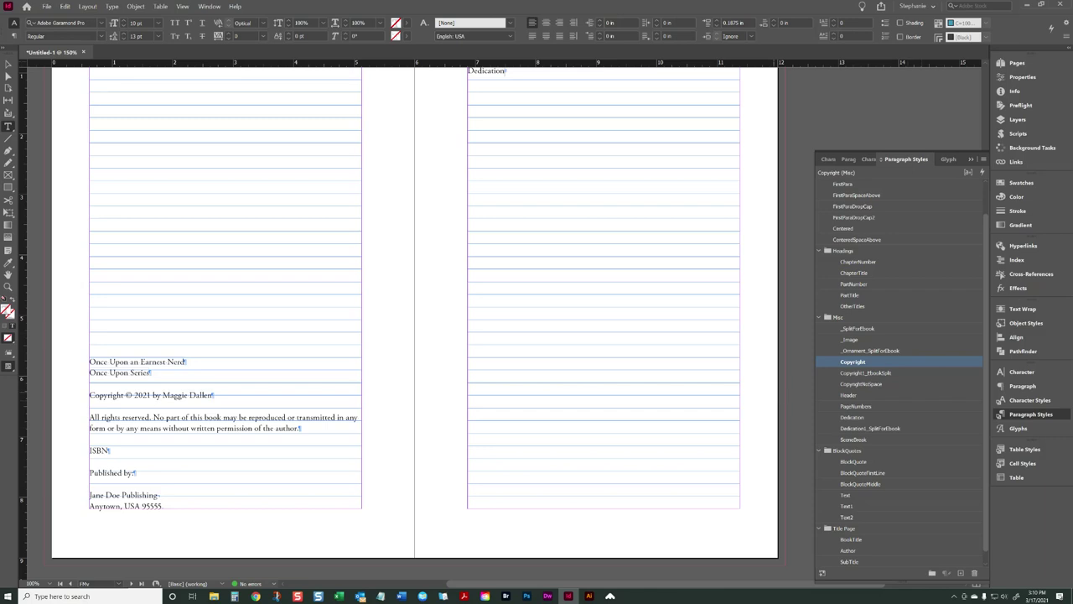
pyautogui.scroll(1, 734, 295)
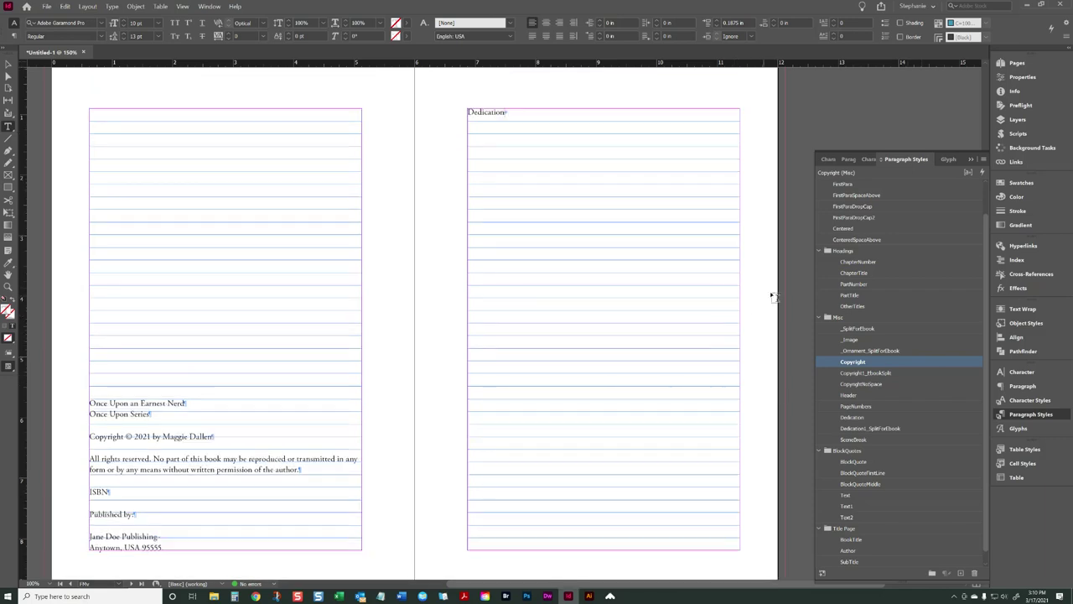
pyautogui.click(854, 305)
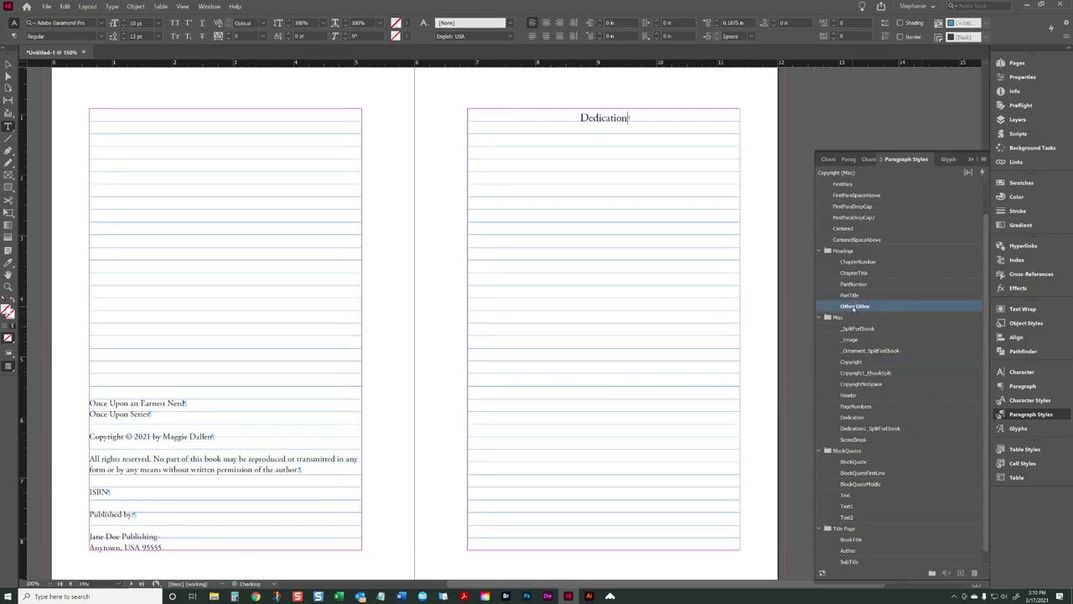
# Step: Apply the F-Title-NoOrnOrPage# parent page to the dedication page
pyautogui.click(1017, 63)
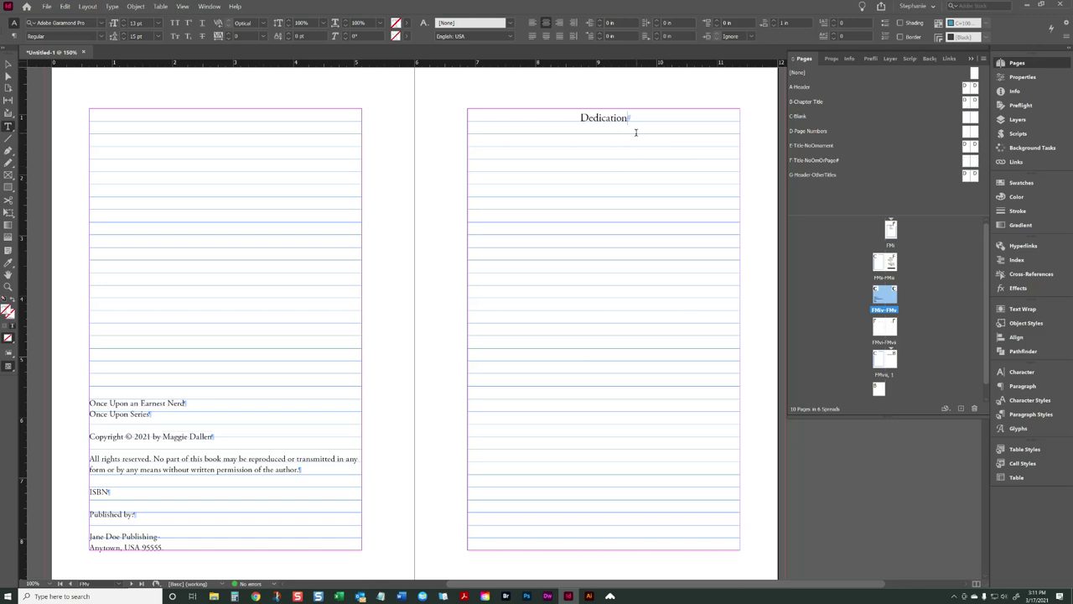
pyautogui.moveTo(971, 160); pyautogui.dragTo(891, 293)
pyautogui.scroll(-1, 627, 199)
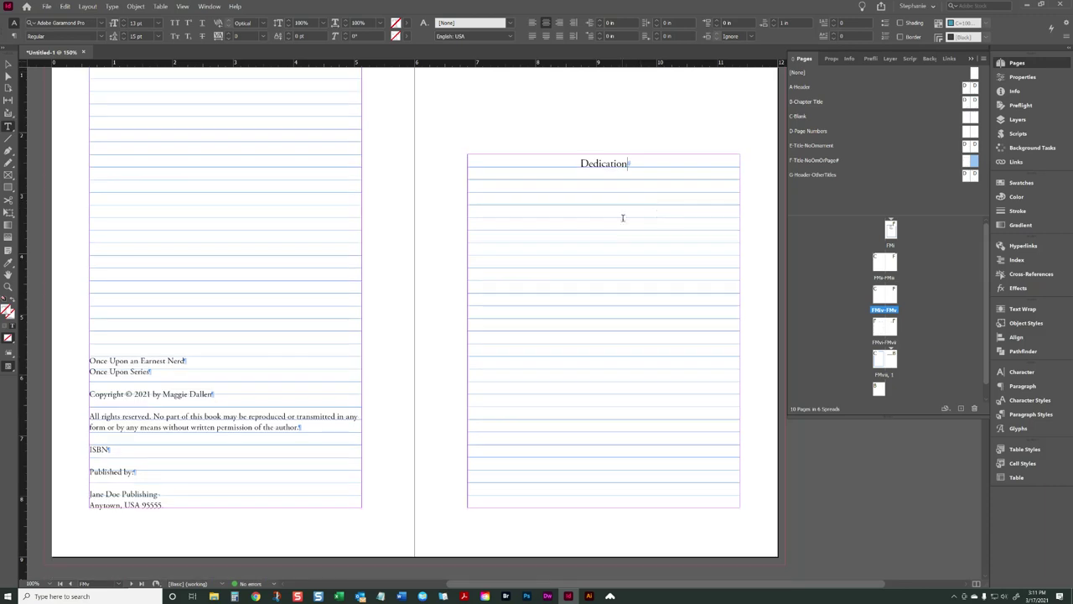
# Step: Add the line "To Mickey Mouse" below the Dedication heading in the Dedication paragraph style
pyautogui.click(656, 214)
pyautogui.click(1030, 414)
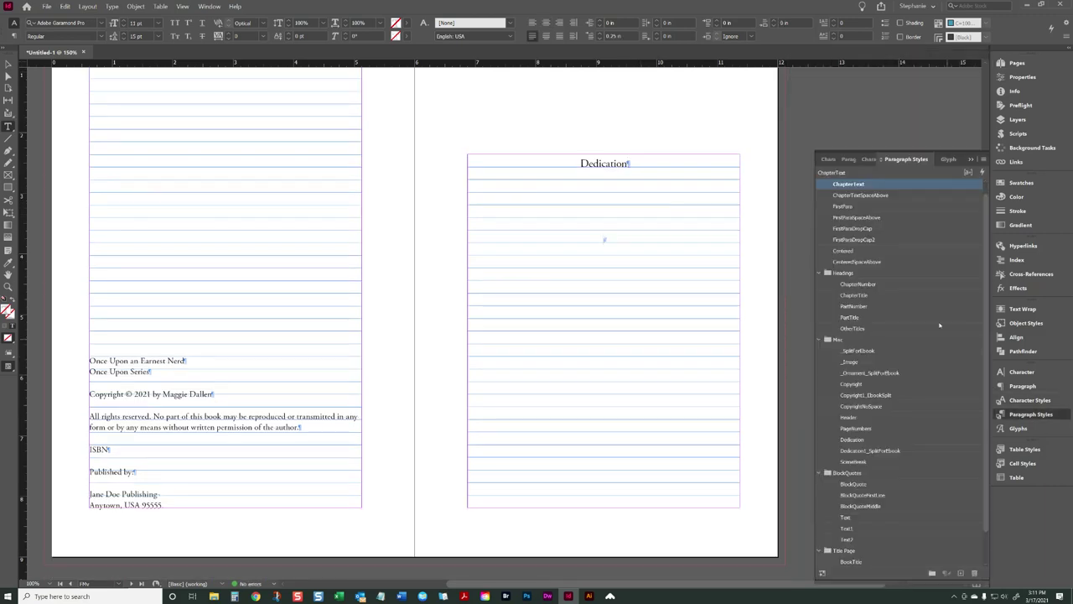
pyautogui.click(873, 439)
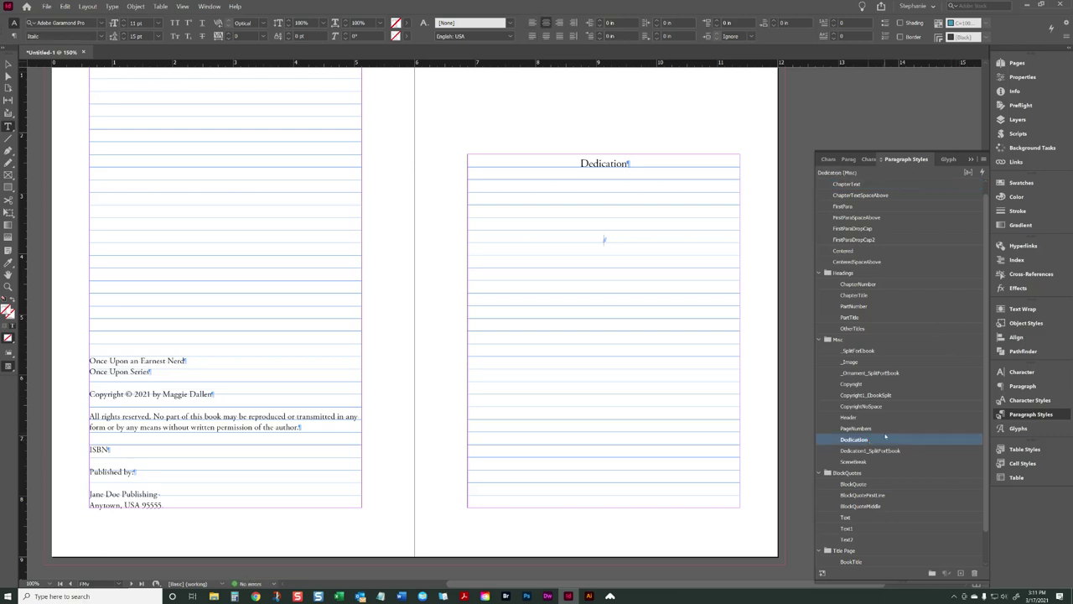
pyautogui.write('To Mickey Mouse')
pyautogui.scroll(3, 775, 415)
pyautogui.doubleClick(599, 288)
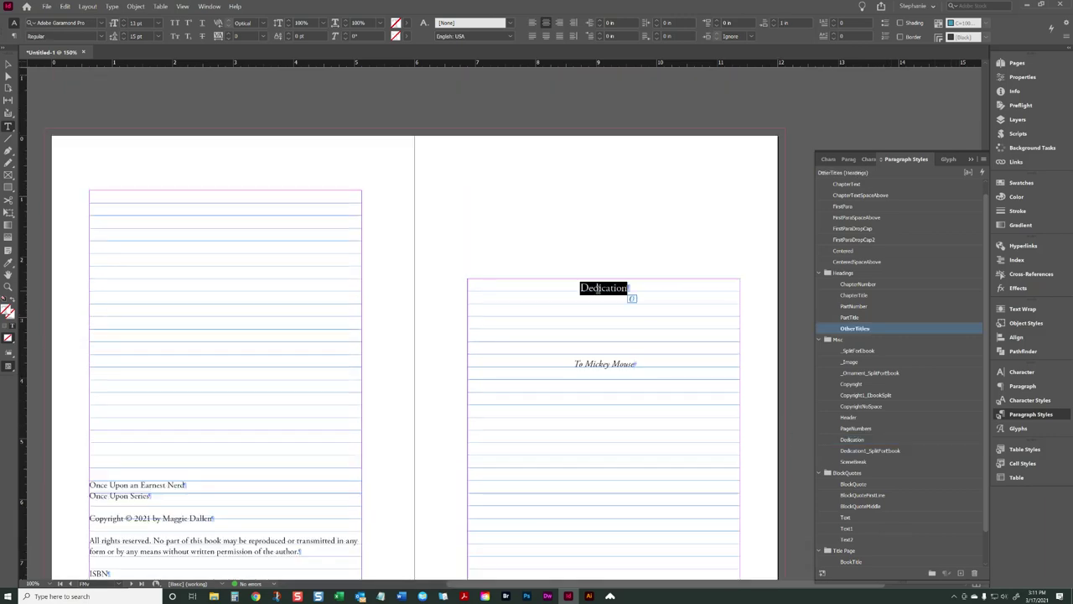
# Step: Add an acknowledgement heading on a new right-hand page after the dedication and apply the OtherTitles paragraph style to it
pyautogui.click(666, 359)
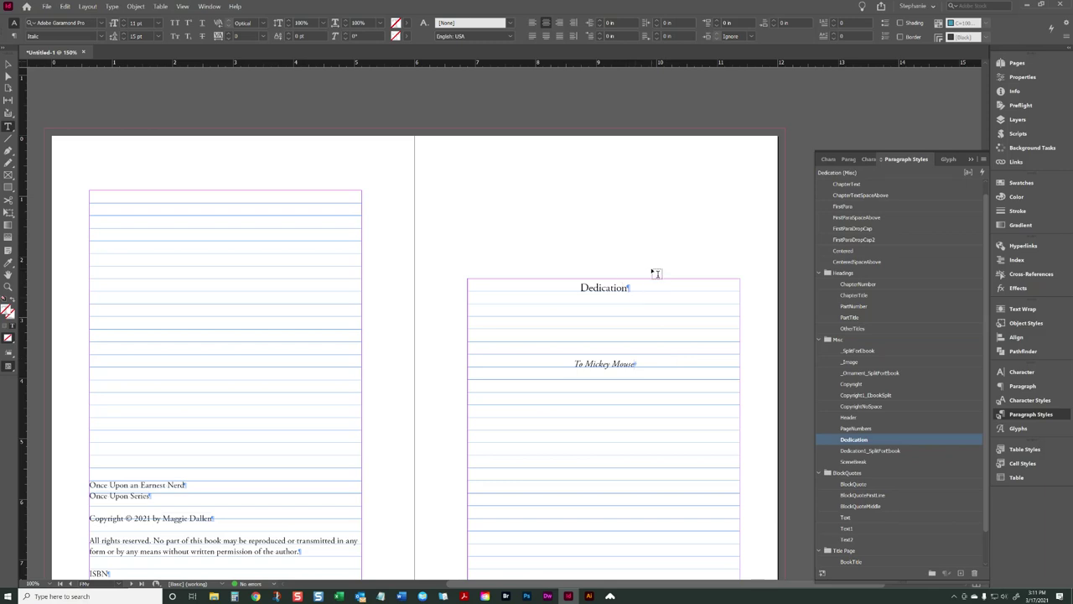
pyautogui.scroll(2, 657, 273)
pyautogui.scroll(-3, 677, 276)
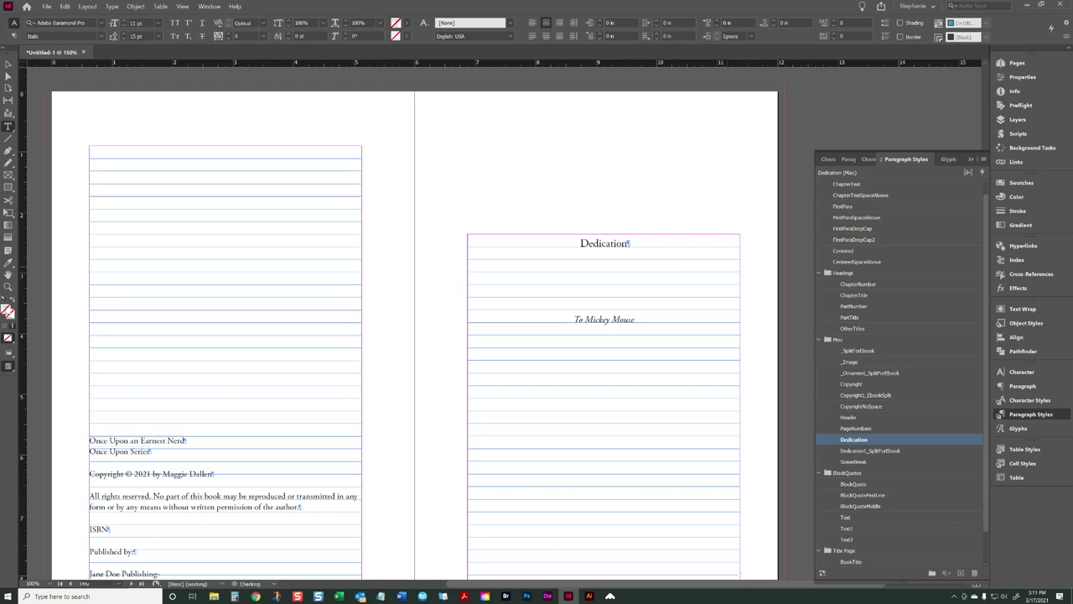
pyautogui.scroll(-10, 415, 319)
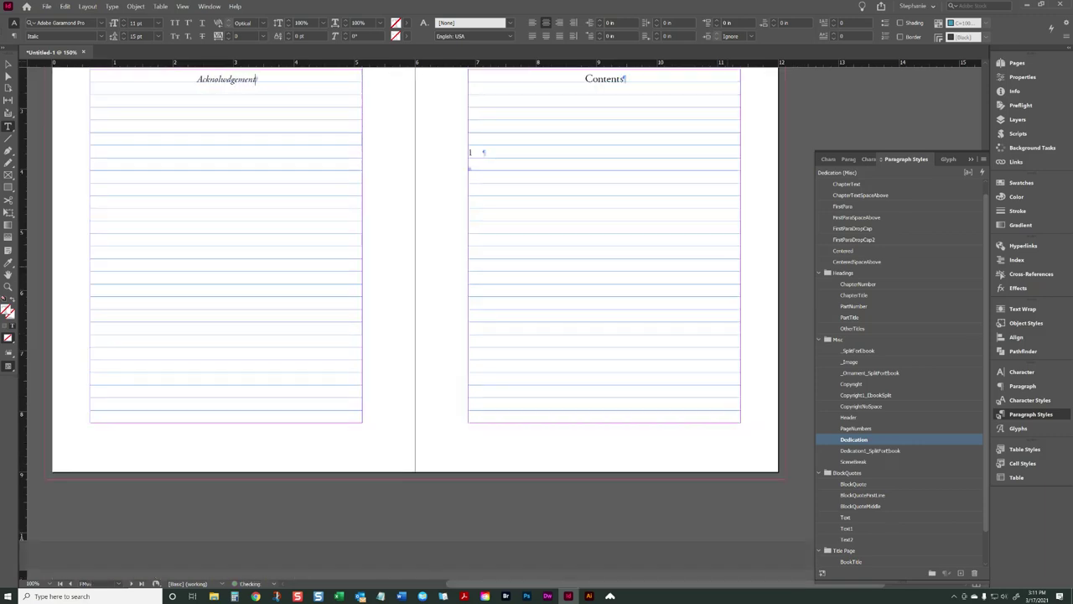
pyautogui.click(857, 328)
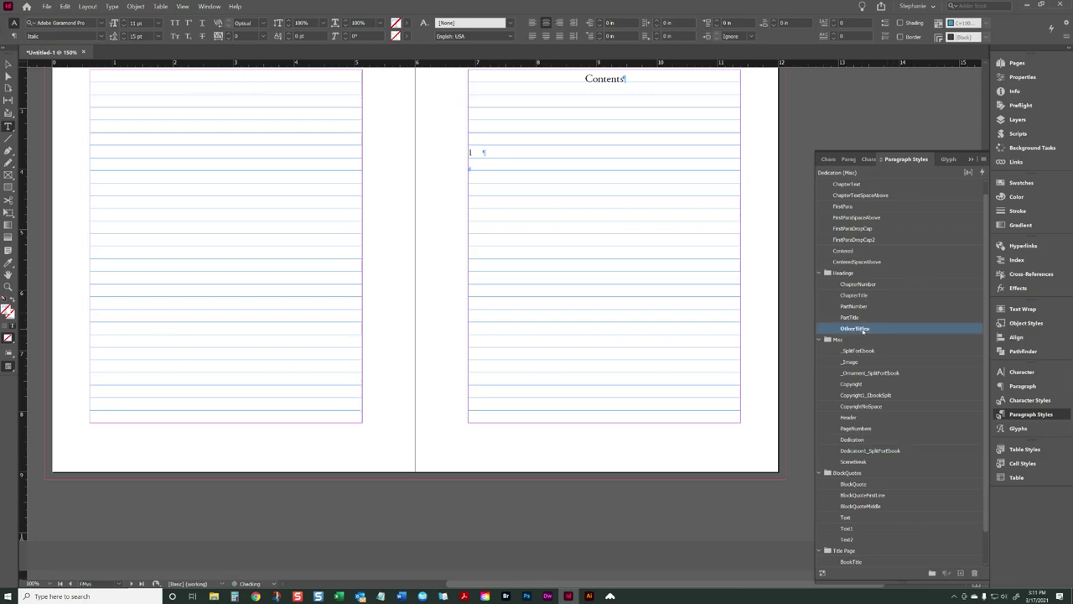
pyautogui.scroll(2, 741, 285)
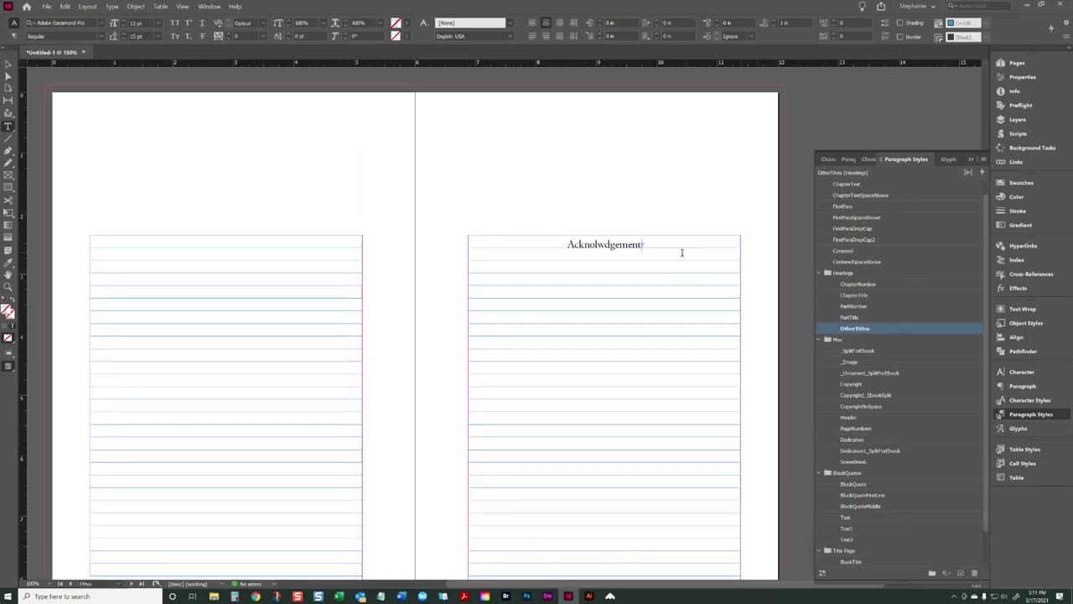
# Step: Correct the spelling of the new heading so that it reads "Acknowledgements"
pyautogui.rightClick(590, 243)
pyautogui.doubleClick(590, 244)
pyautogui.click(646, 251)
pyautogui.click(595, 244)
pyautogui.press('BackSpace')
pyautogui.press('Right')
pyautogui.write('le')
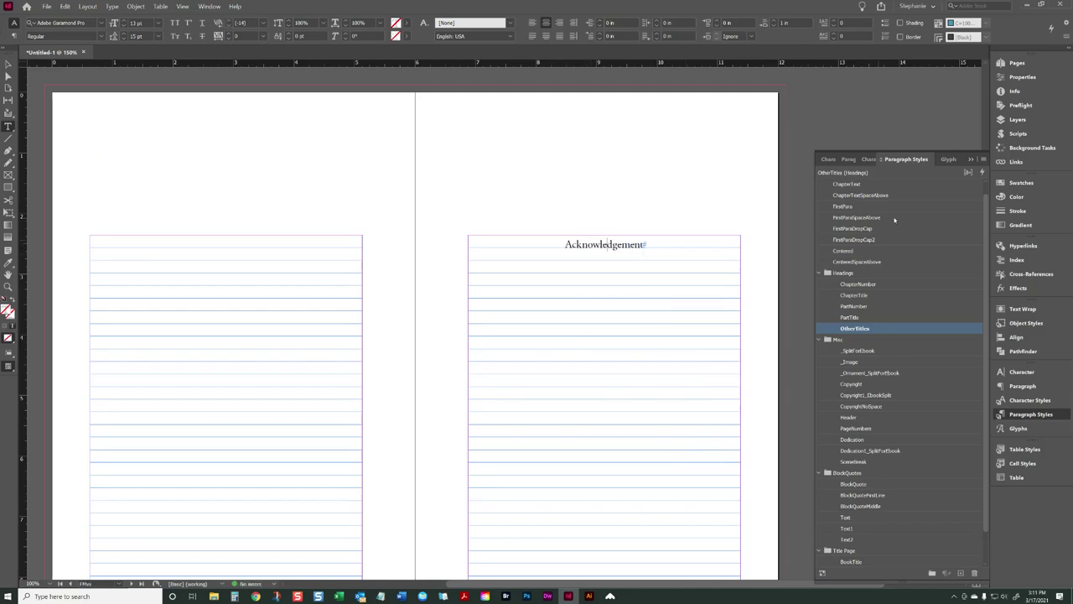
pyautogui.write('s')
# Step: Start a ChapterText paragraph with "SDbswkjhklDJSB" below the Acknowledgements heading and fill the rest of the frame with placeholder text
pyautogui.press('Return')
pyautogui.write('SDbswkjhklDJSB')
pyautogui.hotkey('shift', 'Home')
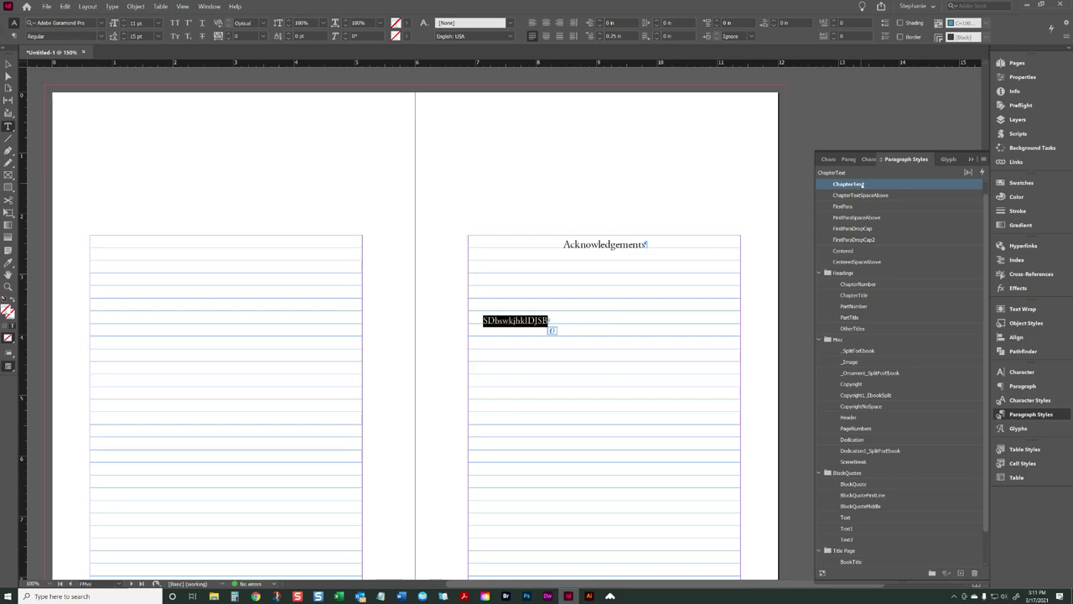
pyautogui.click(87, 7)
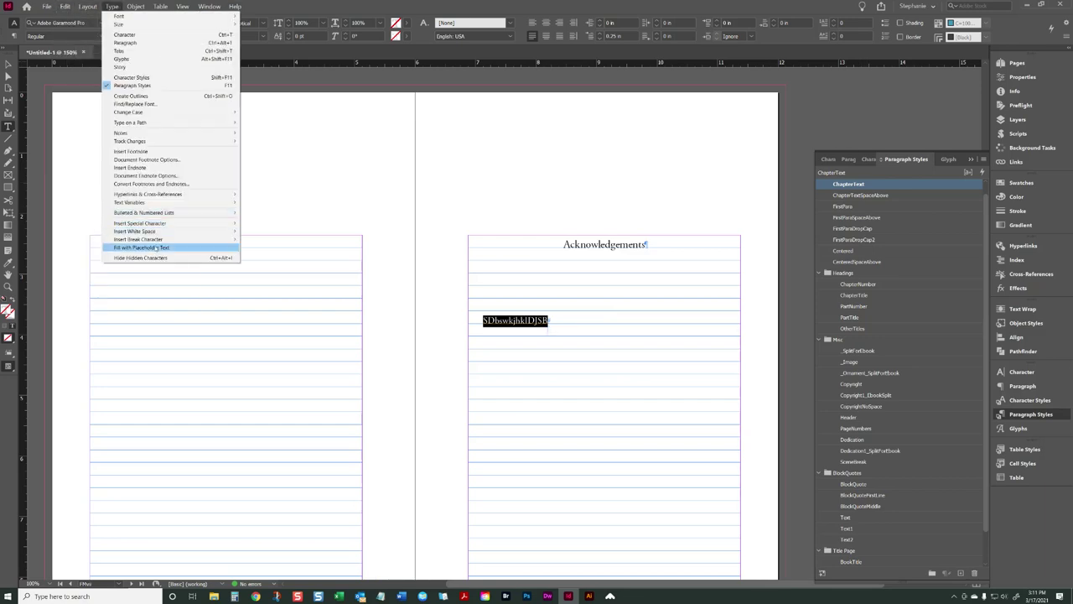
pyautogui.click(167, 232)
pyautogui.scroll(-6, 511, 333)
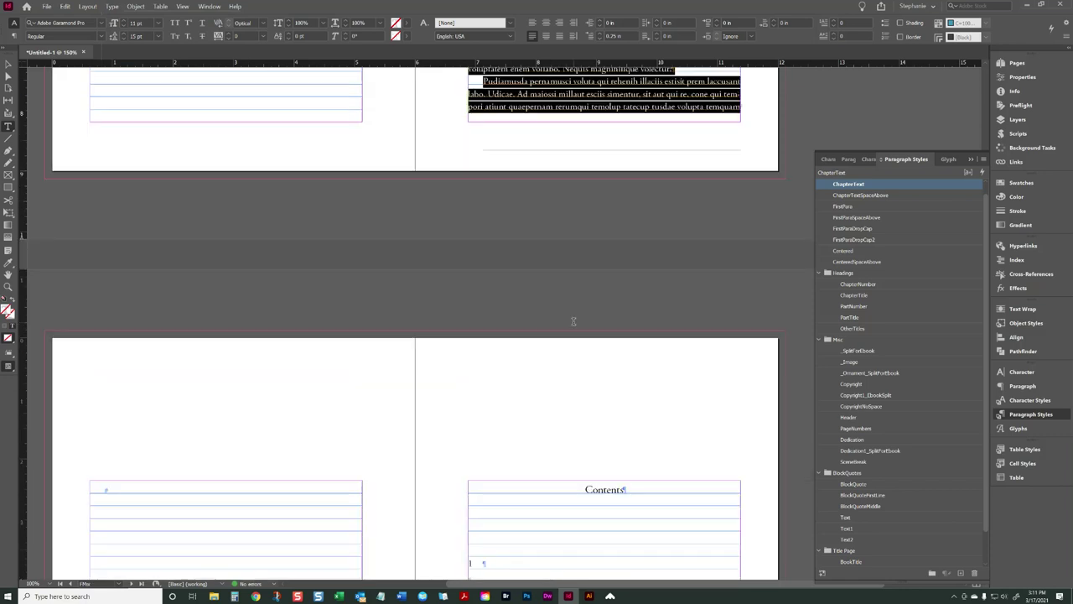
pyautogui.scroll(2, 570, 296)
pyautogui.click(568, 228)
pyautogui.scroll(2, 560, 209)
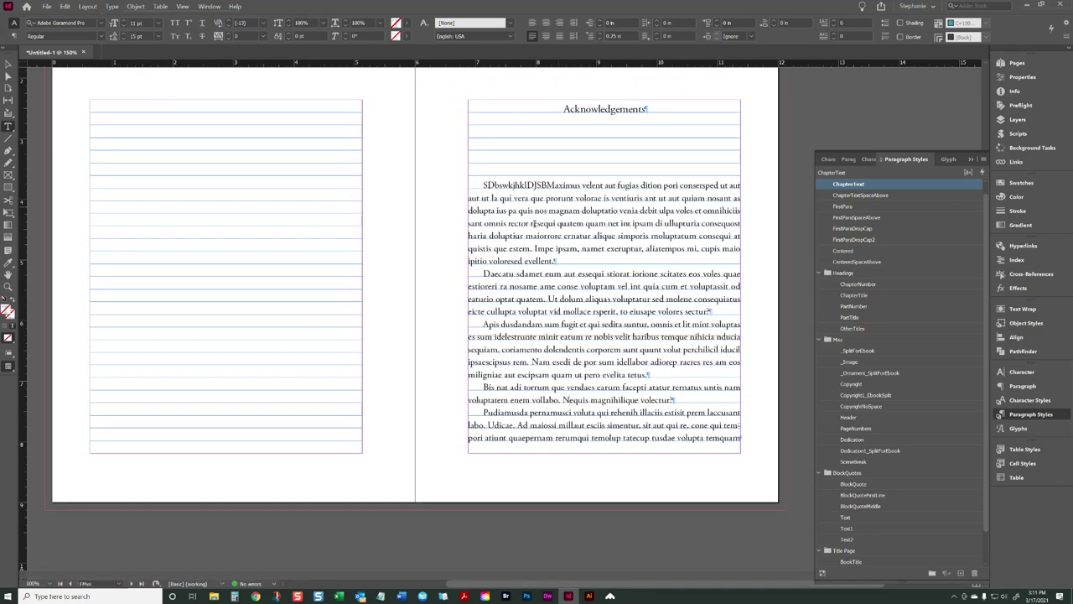
# Step: Copy the acknowledgements placeholder paragraphs and paste them repeatedly into the body so the text runs onto the following page
pyautogui.moveTo(478, 267); pyautogui.dragTo(746, 448)
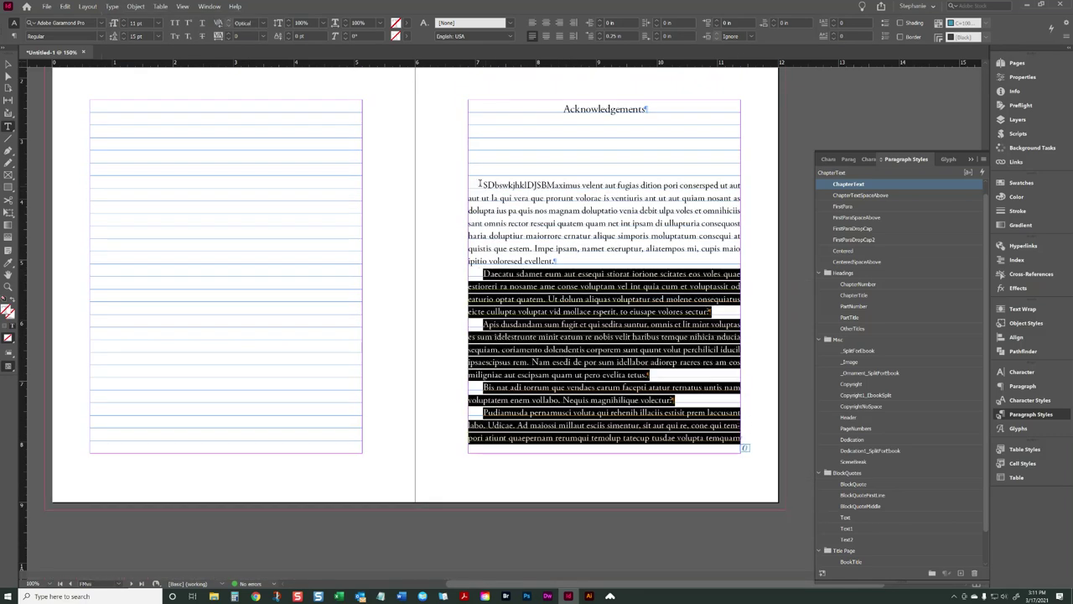
pyautogui.hotkey('ctrl', 'a')
pyautogui.click(691, 366)
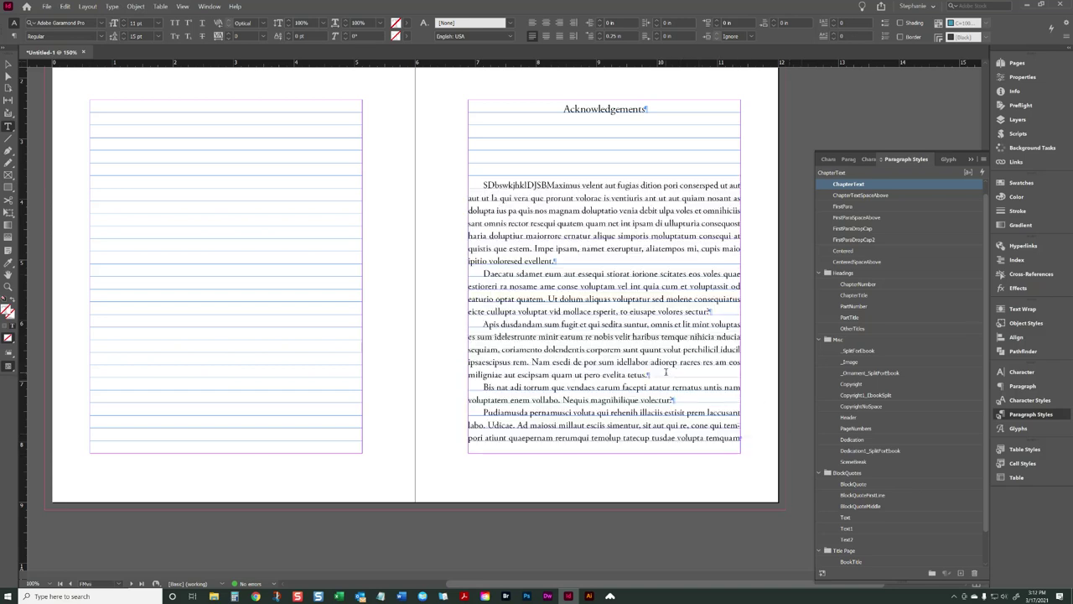
pyautogui.hotkey('ctrl', 'z')
pyautogui.hotkey('ctrl', 'z')
pyautogui.hotkey('ctrl', 'z')
pyautogui.hotkey('ctrl', 'z')
pyautogui.hotkey('ctrl', 'z')
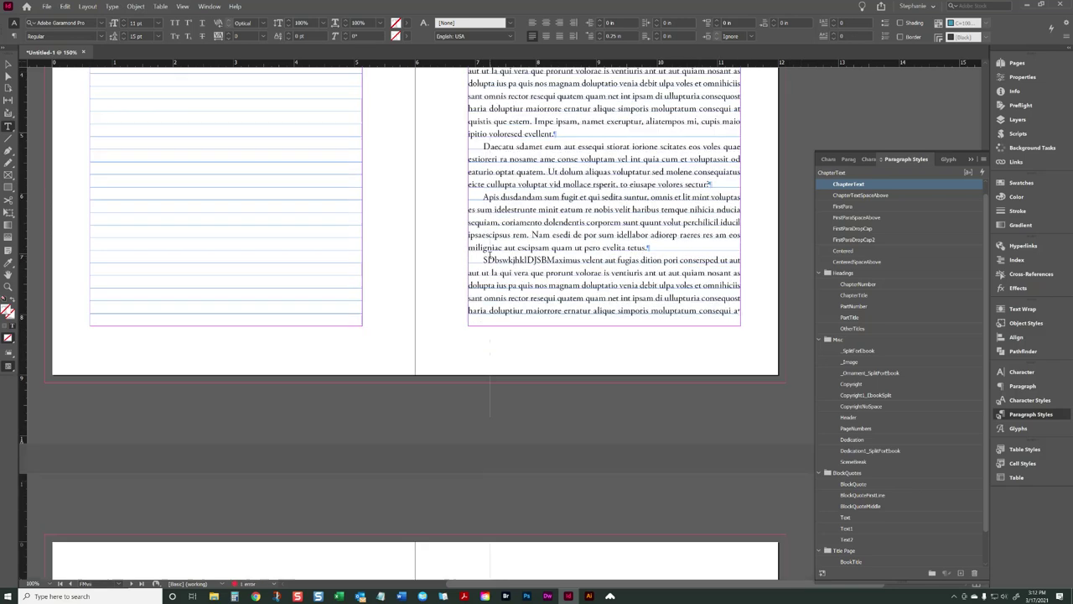
pyautogui.hotkey('ctrl', 'z')
pyautogui.hotkey('ctrl', 'z')
pyautogui.hotkey('ctrl', 'z')
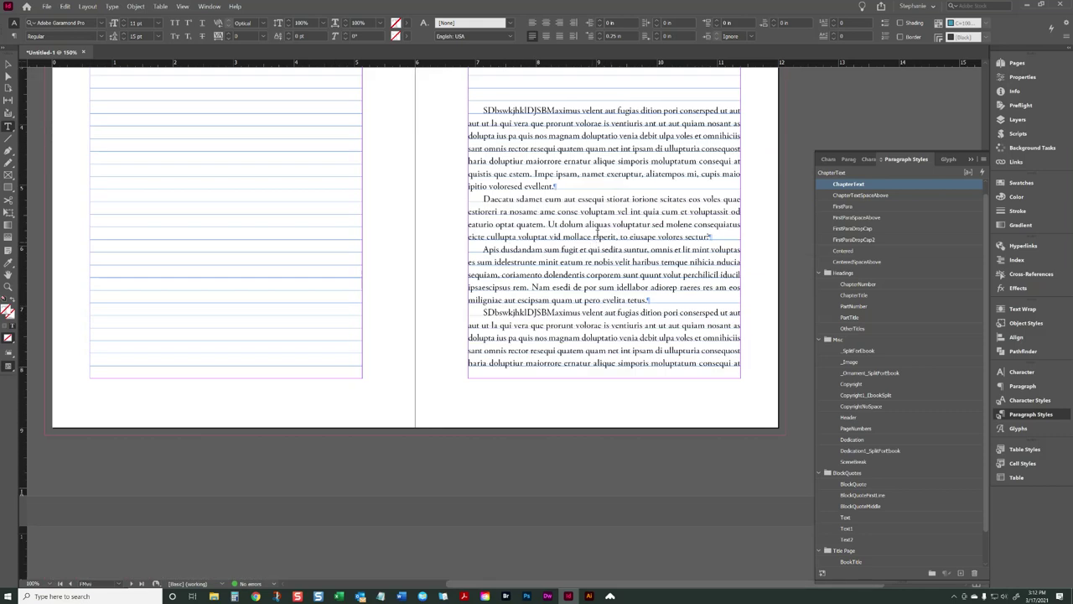
pyautogui.hotkey('ctrl', 'z')
# Step: Check how the acknowledgements text flows onto the page facing the contents, and show the document's page overview
pyautogui.click(628, 243)
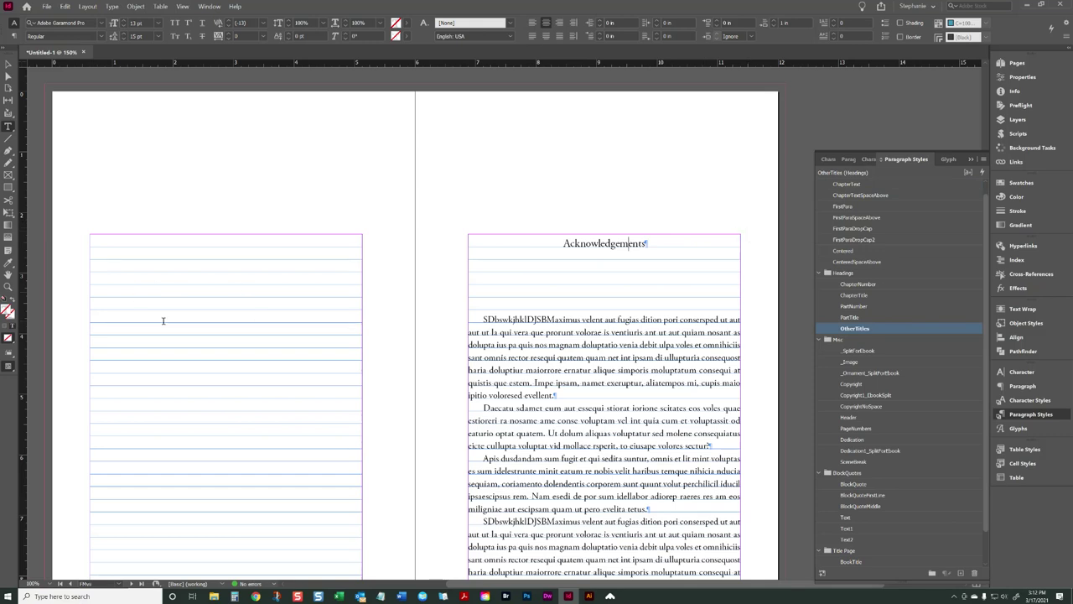
pyautogui.scroll(-3, 201, 295)
pyautogui.scroll(-7, 399, 272)
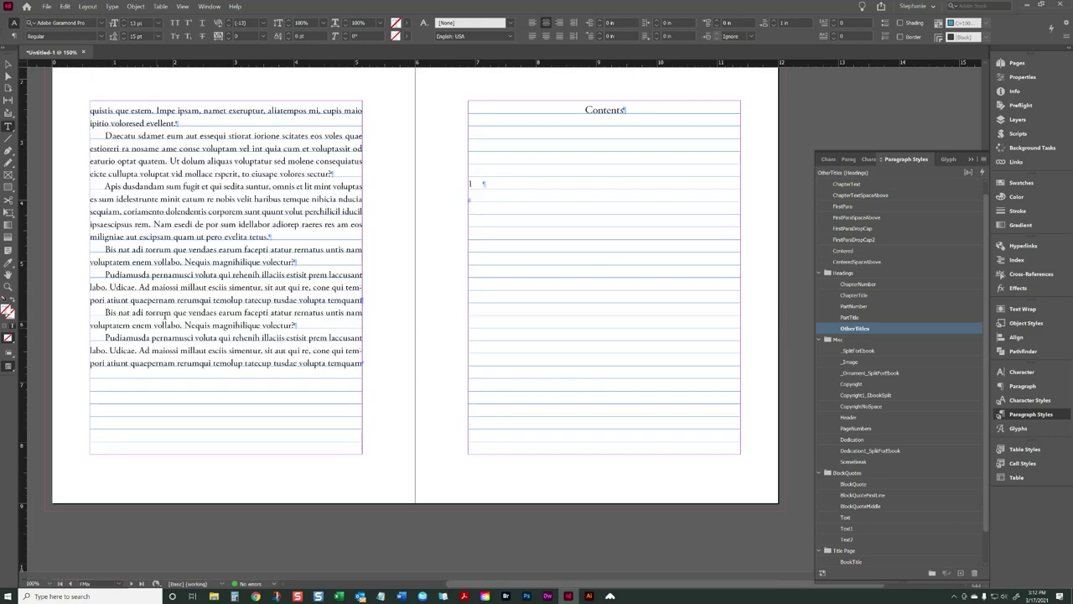
pyautogui.click(155, 327)
pyautogui.scroll(2, 267, 269)
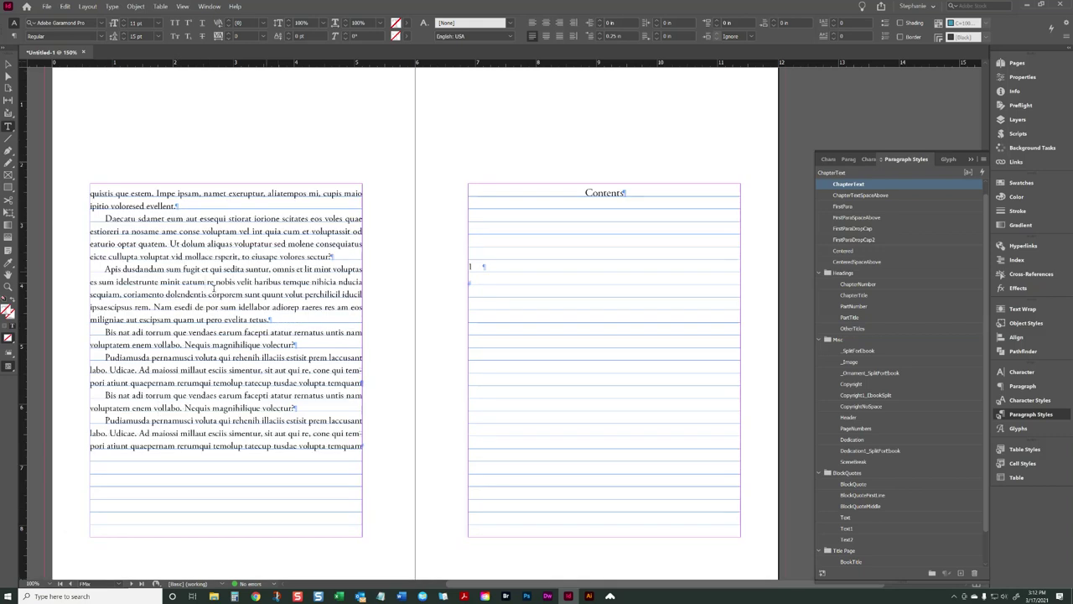
pyautogui.click(1016, 63)
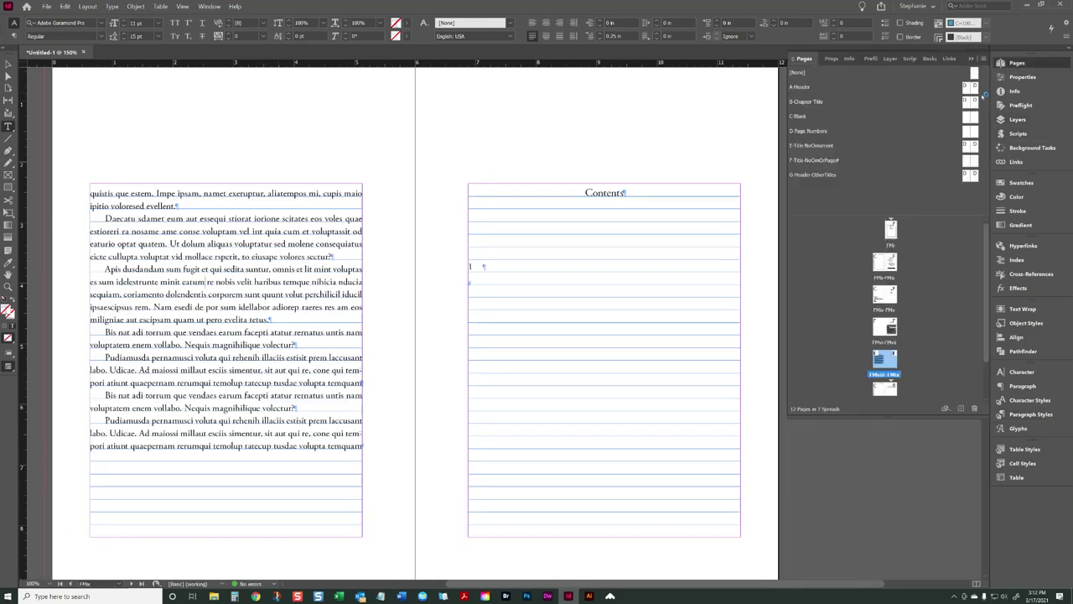
# Step: Apply the A-Header master to the acknowledgements continuation page facing the contents
pyautogui.moveTo(969, 87); pyautogui.dragTo(879, 359)
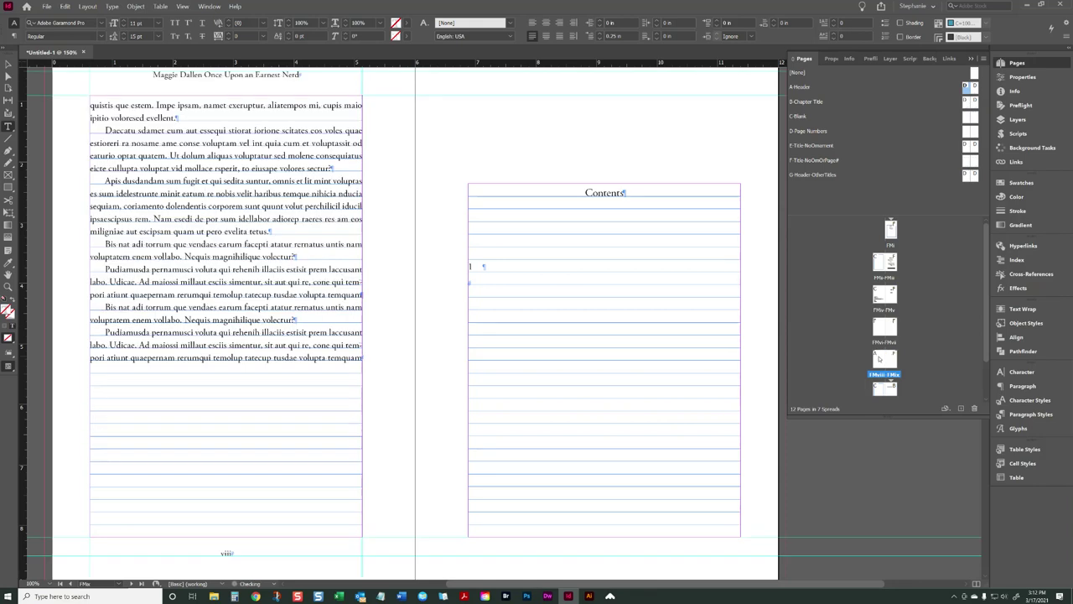
pyautogui.scroll(4, 298, 209)
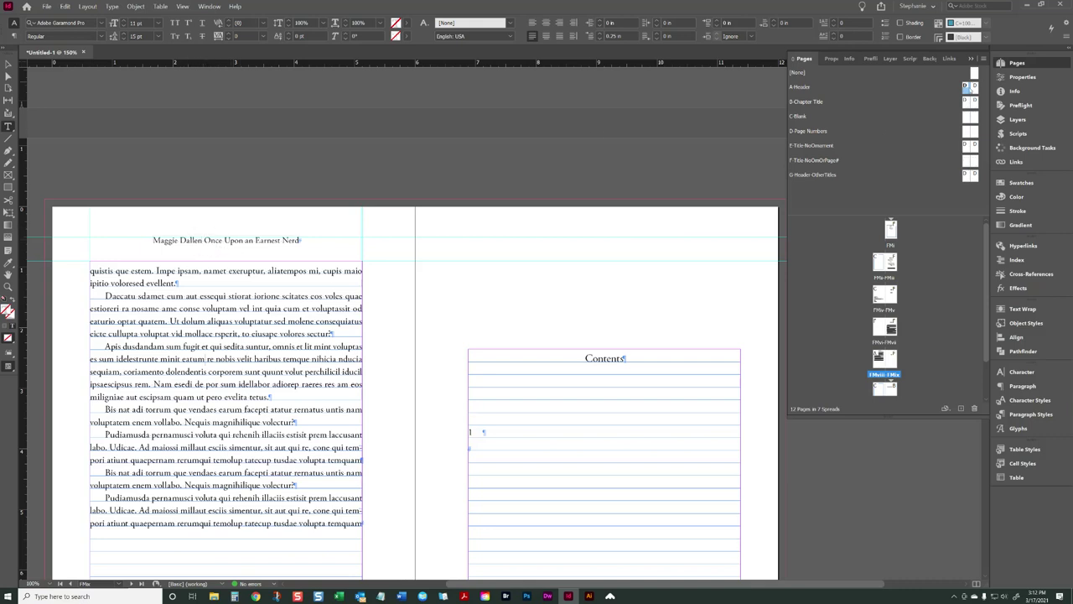
# Step: On the A-Header master, delete <Book Title> from the left-page header and <Chapter Title> from the right-page header, and return to the acknowledgements continuation page
pyautogui.doubleClick(970, 87)
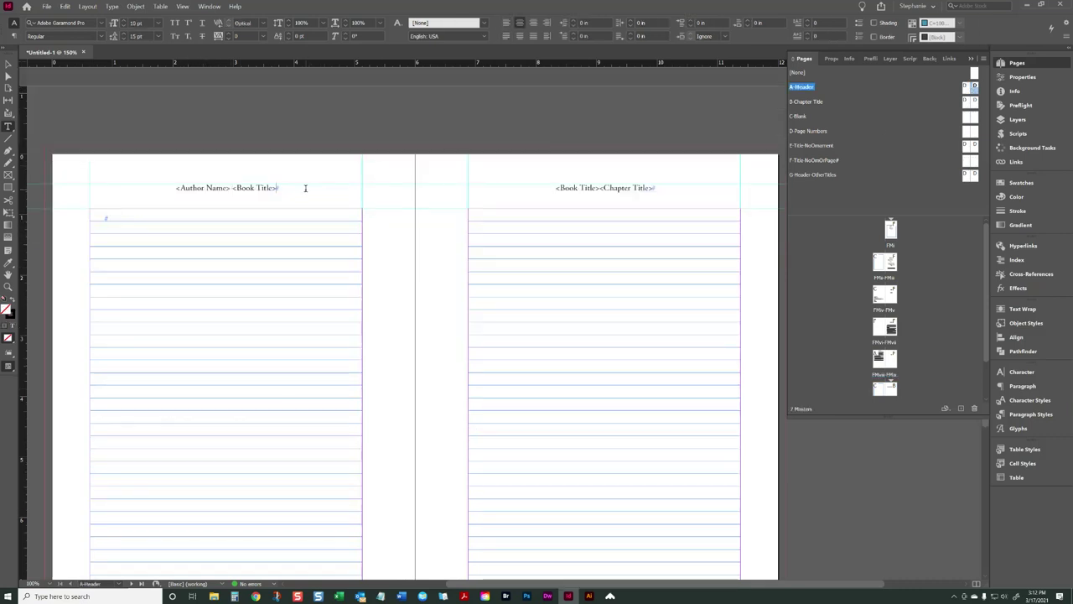
pyautogui.moveTo(232, 188); pyautogui.dragTo(279, 188)
pyautogui.press('BackSpace')
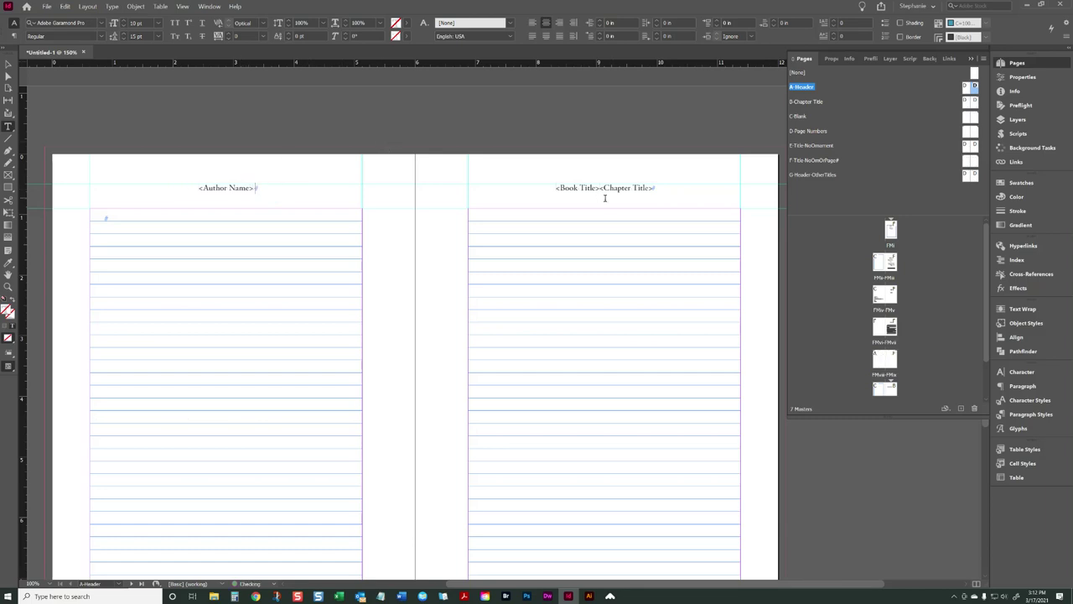
pyautogui.moveTo(625, 192); pyautogui.dragTo(657, 195)
pyautogui.press('BackSpace')
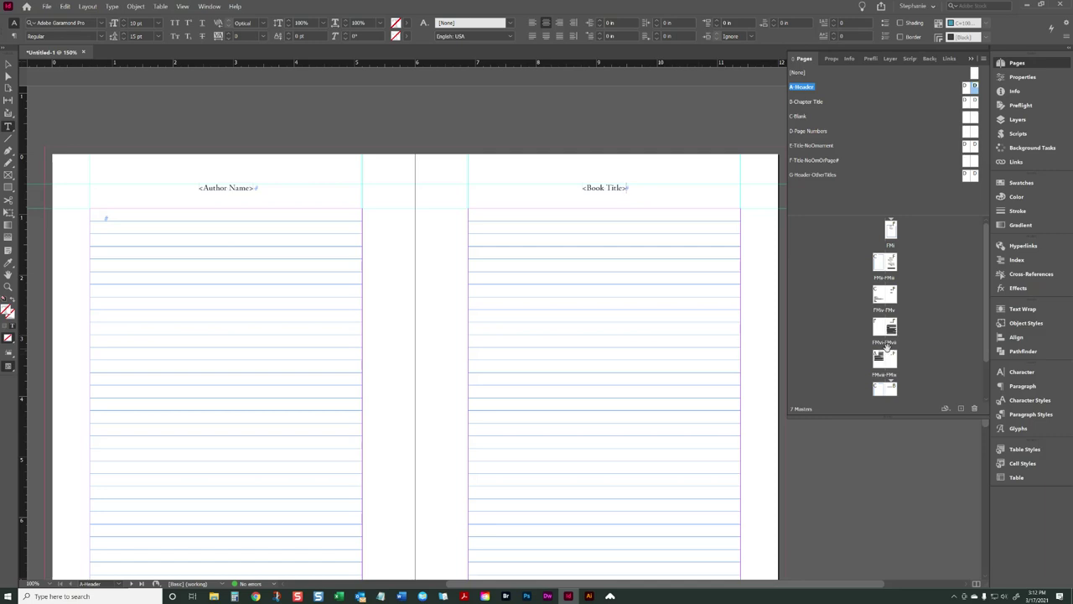
pyautogui.doubleClick(885, 358)
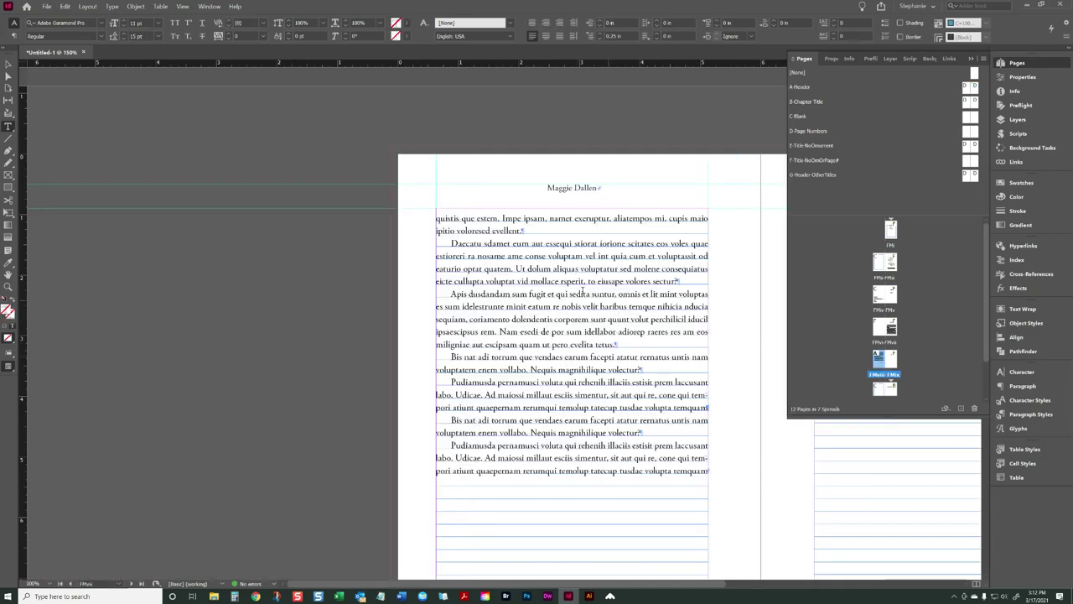
pyautogui.hscroll(6, 600, 355)
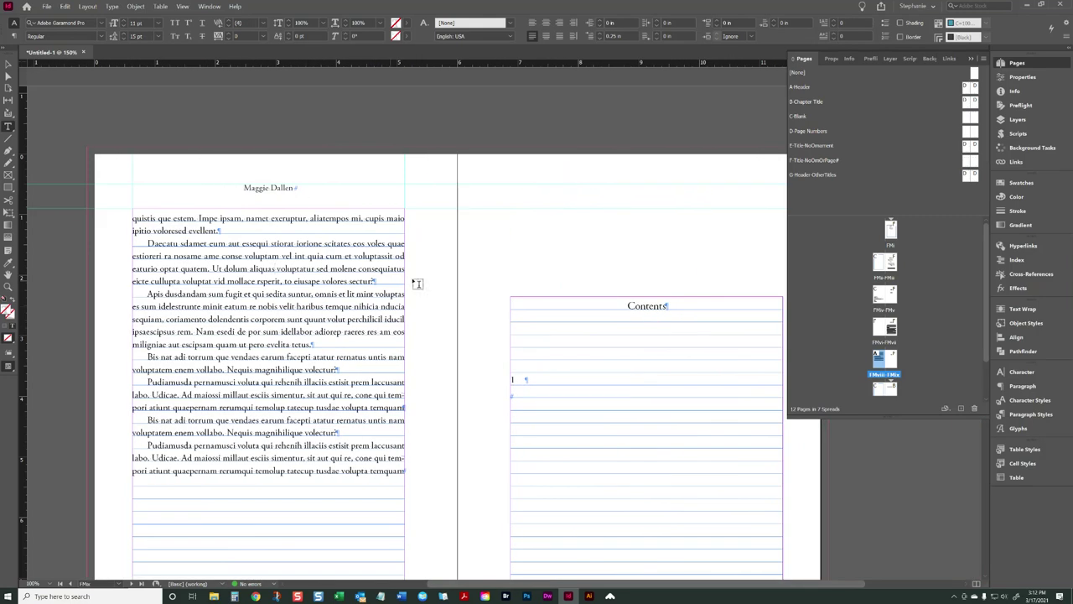
# Step: Review the copyright, dedication and acknowledgements spreads and how their text frames are threaded up to the contents
pyautogui.scroll(15, 445, 283)
pyautogui.scroll(5, 585, 212)
pyautogui.scroll(-2, 589, 218)
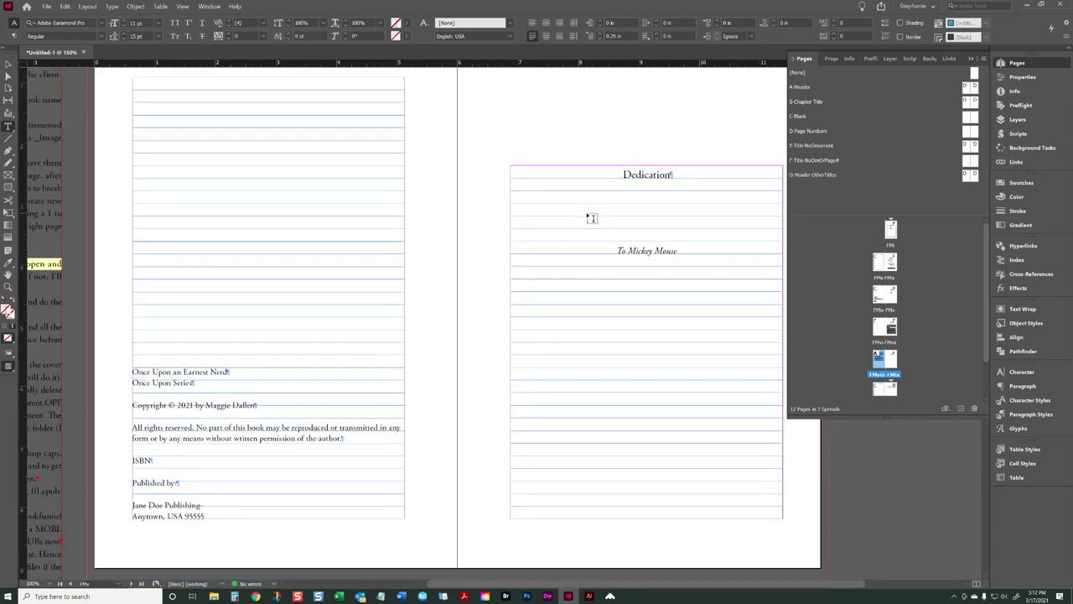
pyautogui.scroll(-1, 591, 218)
pyautogui.press('Escape')
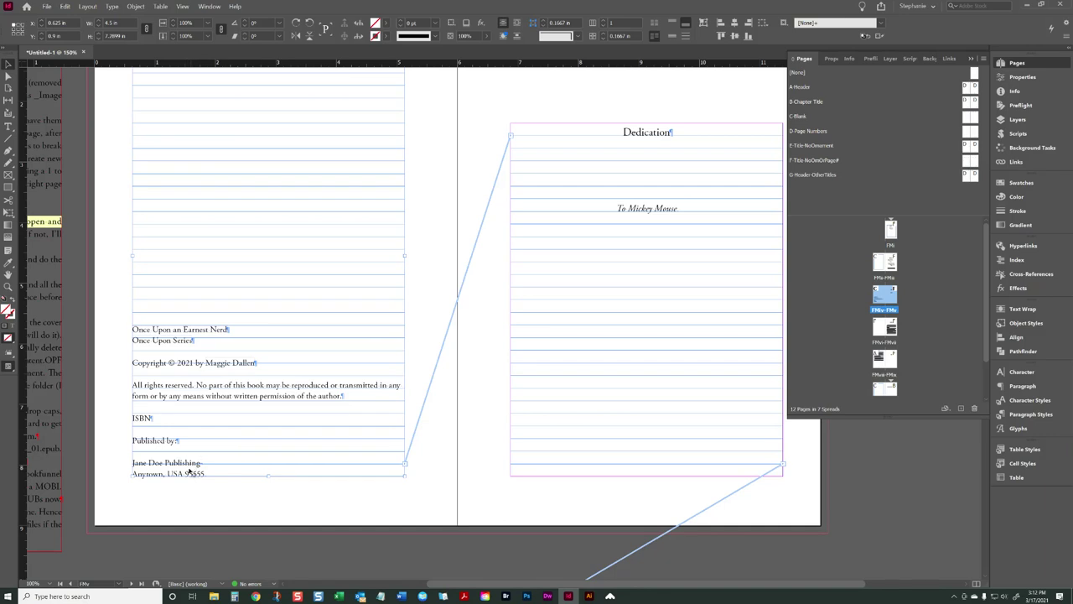
pyautogui.scroll(10, 528, 276)
pyautogui.scroll(-5, 625, 228)
pyautogui.scroll(-5, 625, 228)
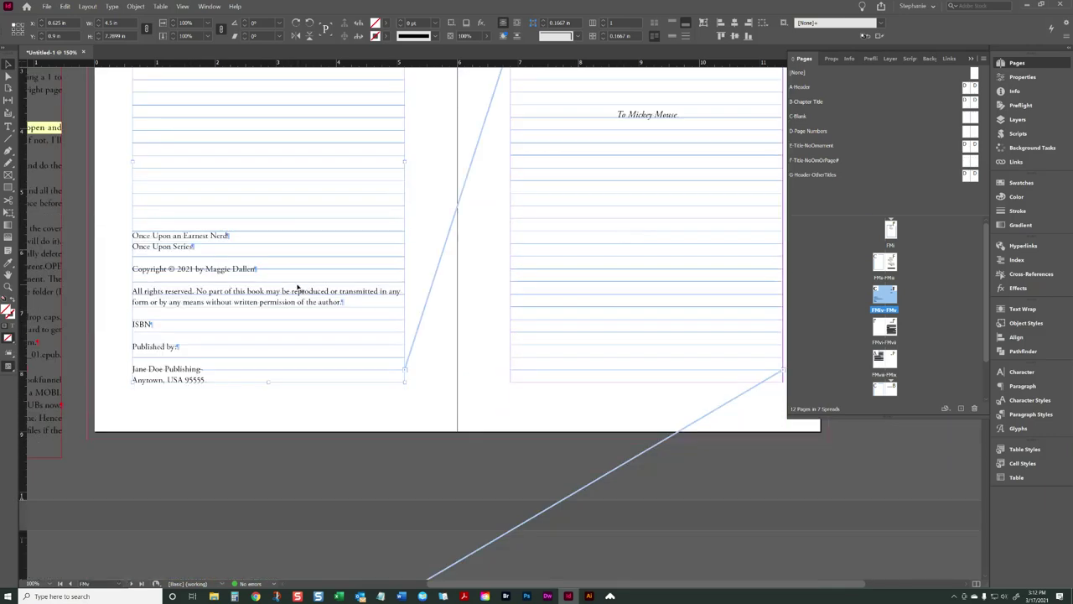
pyautogui.scroll(-5, 598, 276)
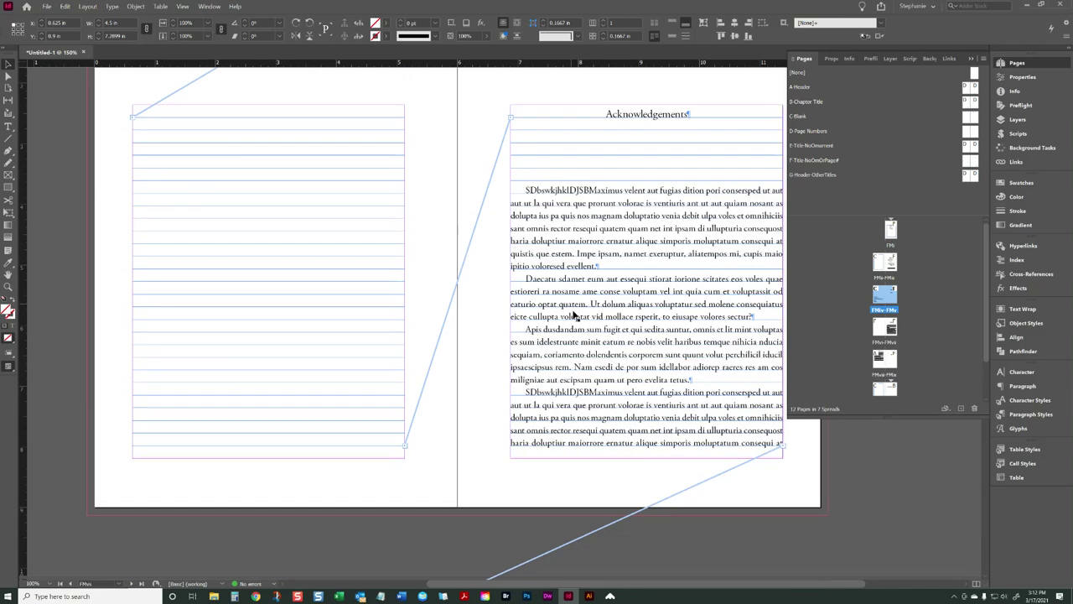
pyautogui.scroll(-5, 666, 340)
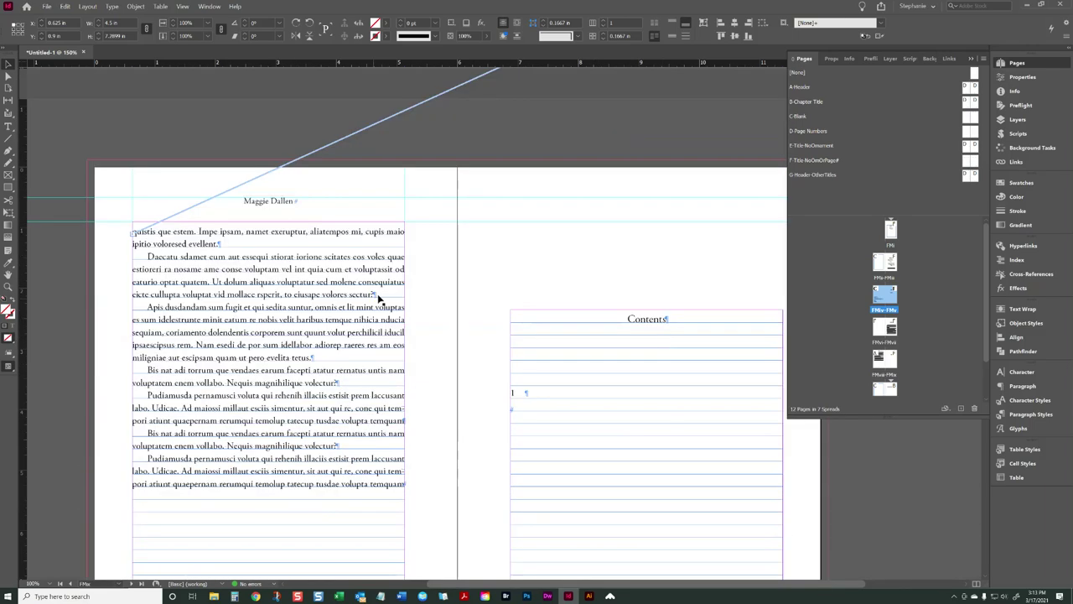
pyautogui.scroll(-2, 415, 270)
# Step: Examine the Contents text frame and whether it links to the frames before and after it
pyautogui.click(630, 311)
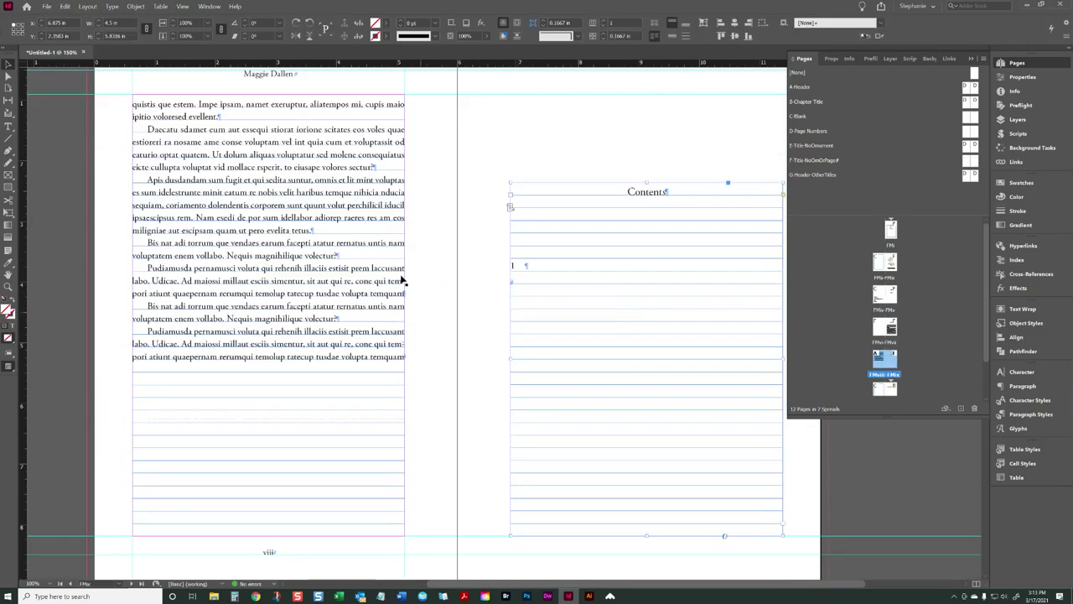
pyautogui.scroll(10, 393, 278)
pyautogui.scroll(-10, 589, 211)
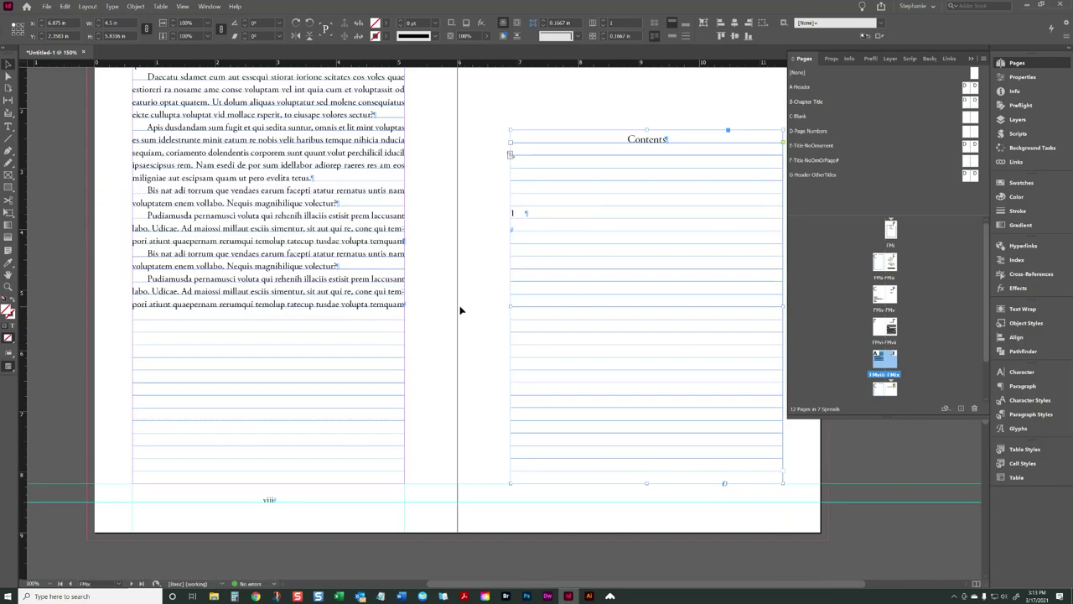
pyautogui.click(449, 311)
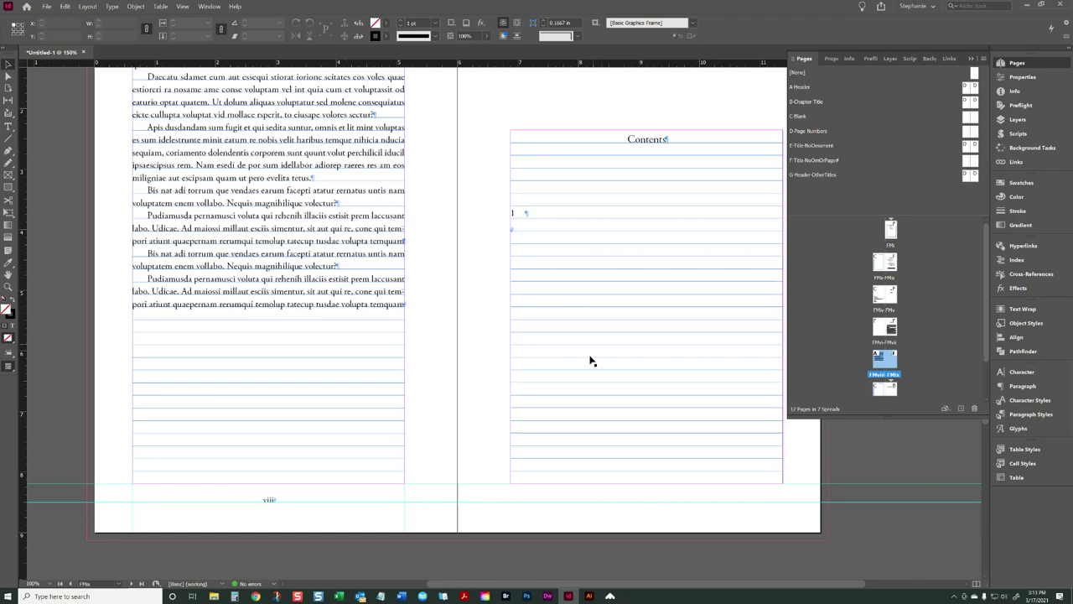
pyautogui.scroll(-6, 590, 360)
pyautogui.scroll(-8, 495, 335)
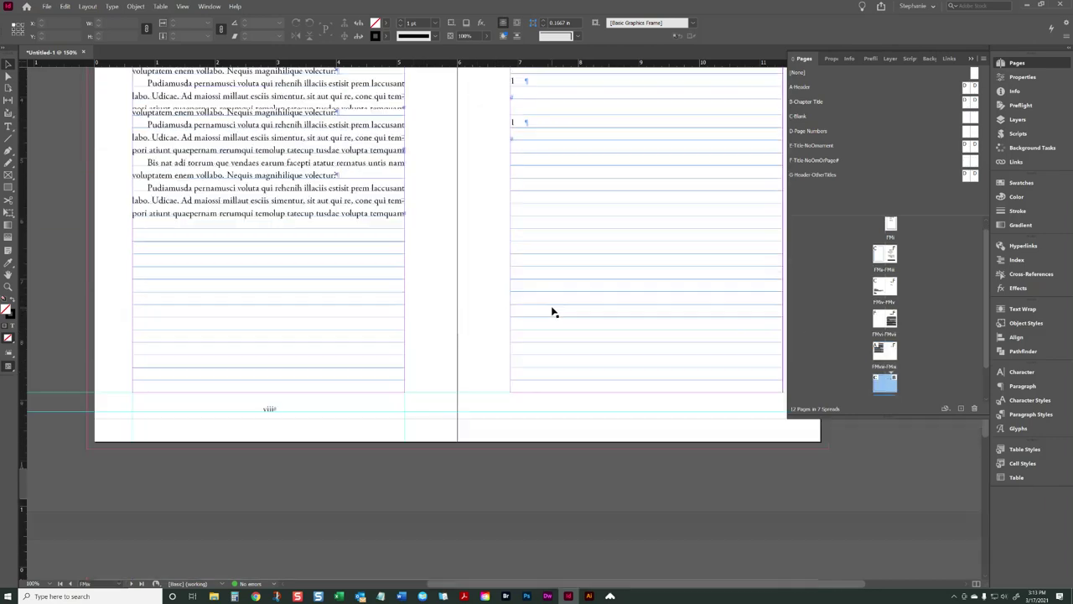
pyautogui.scroll(2, 552, 312)
pyautogui.click(691, 309)
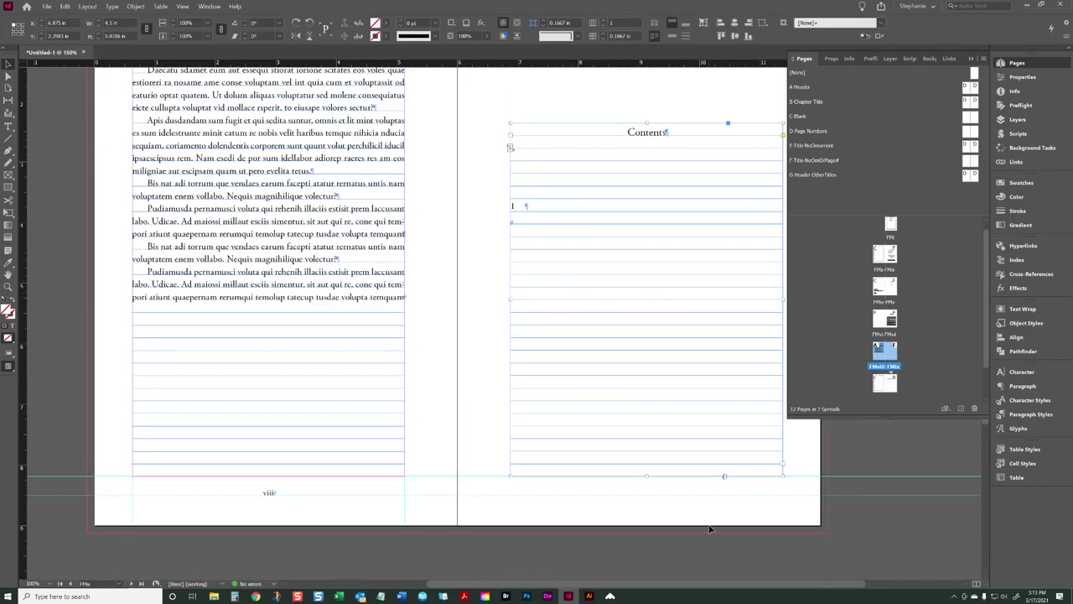
pyautogui.hscroll(3, 552, 457)
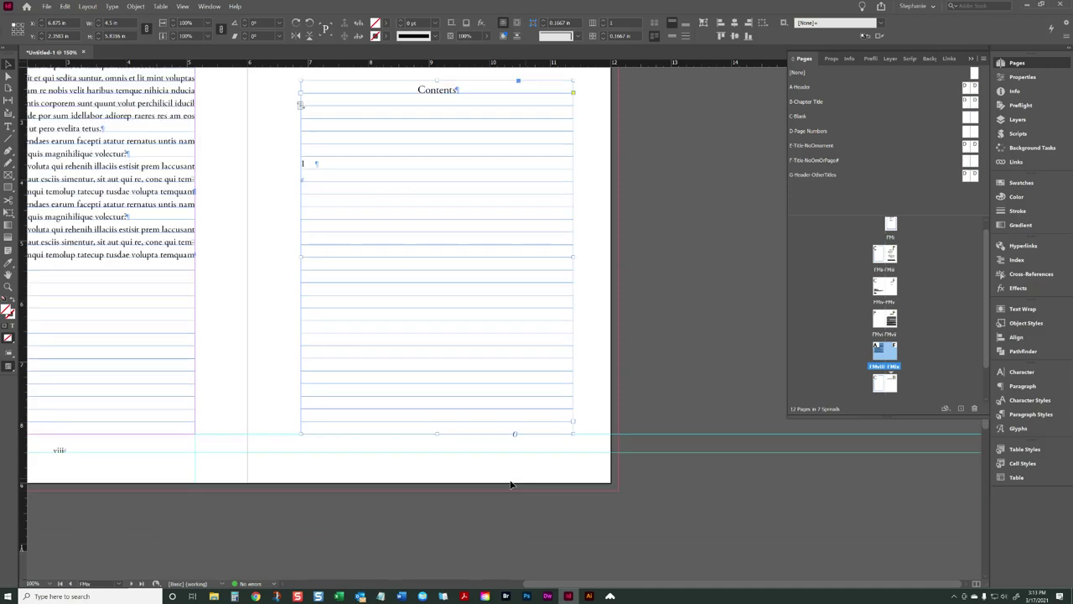
pyautogui.scroll(-4, 495, 481)
pyautogui.scroll(5, 496, 481)
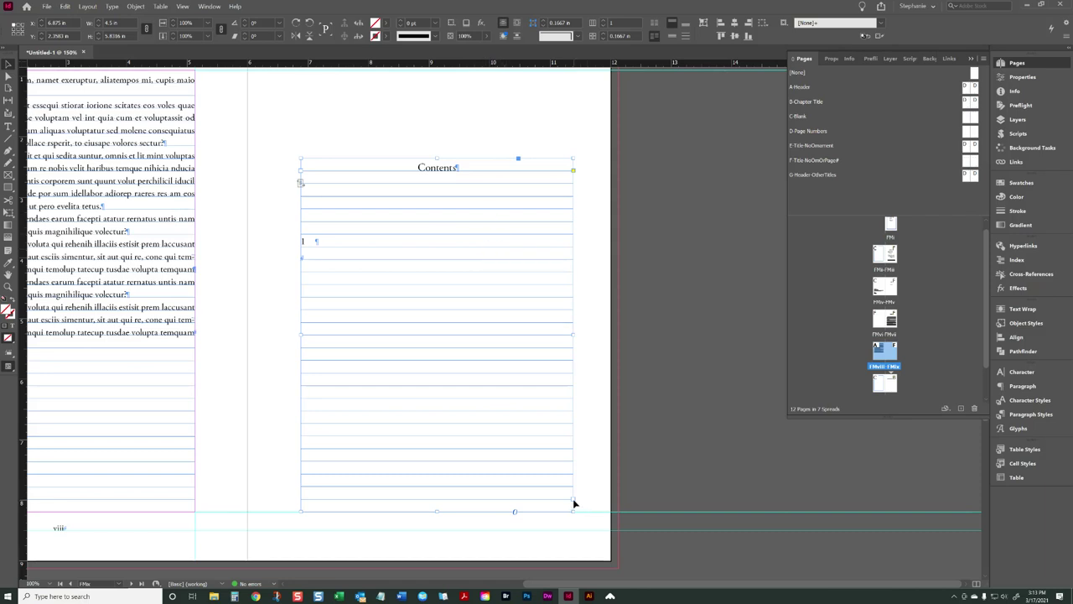
# Step: Insert one page after the contents page FMix, based on the F-Title-NoOrnOrPage# master
pyautogui.doubleClick(884, 353)
pyautogui.rightClick(890, 352)
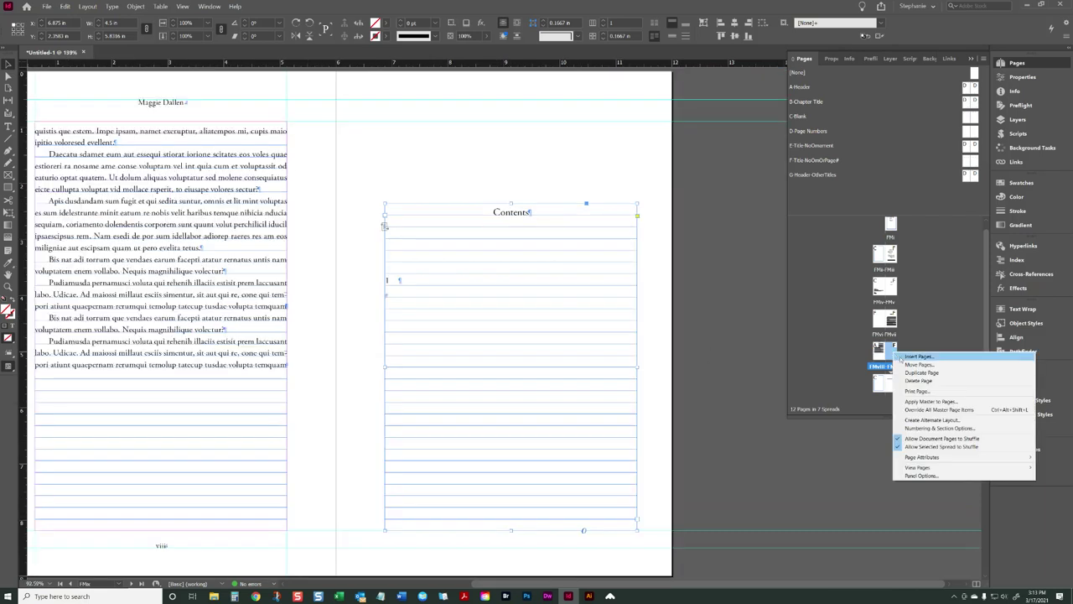
pyautogui.click(918, 356)
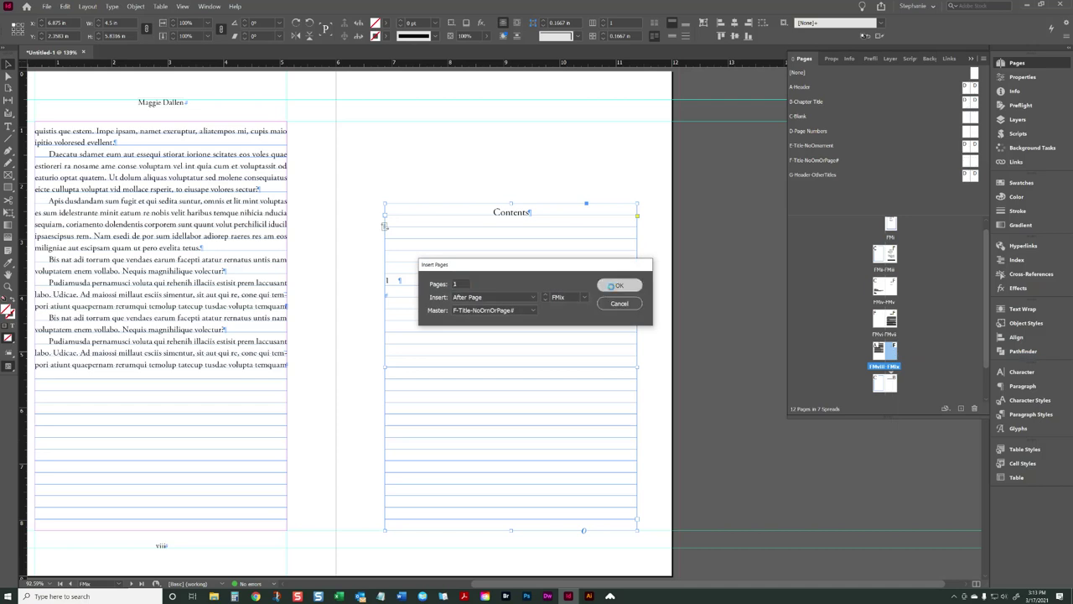
pyautogui.click(618, 285)
# Step: Enter the heading "A Note to the Reader" on the inserted page and apply the OtherTitles paragraph style
pyautogui.doubleClick(507, 230)
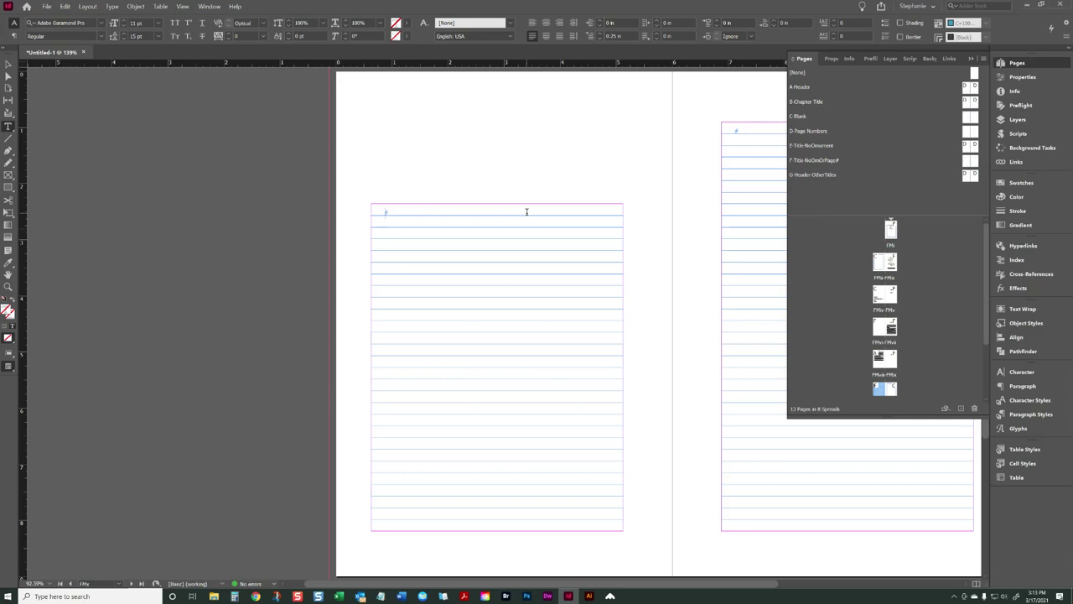
pyautogui.write('A Note to the Reader')
pyautogui.click(1030, 414)
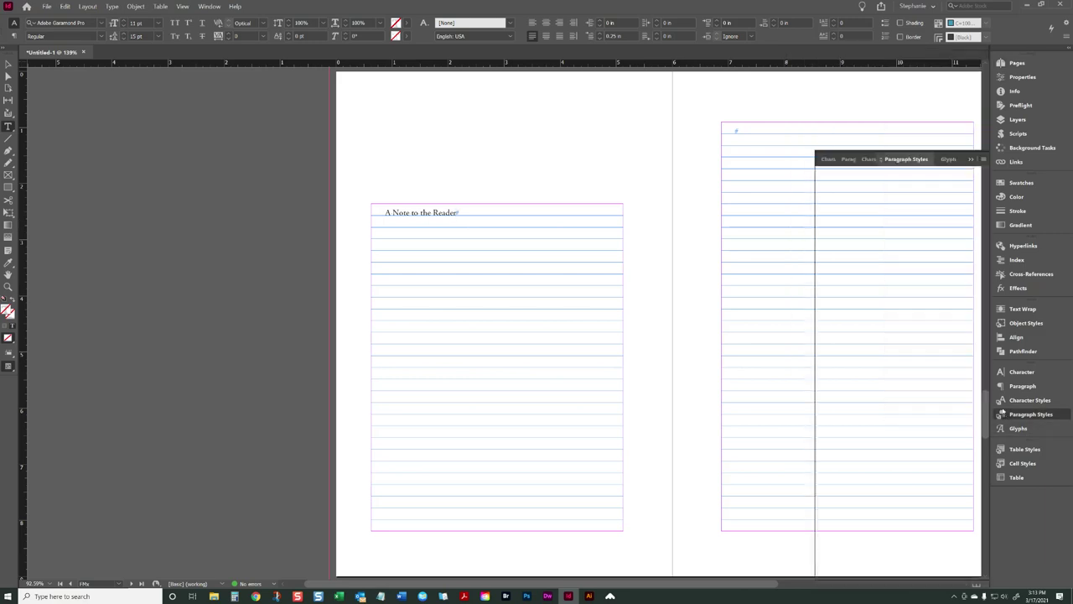
pyautogui.click(891, 329)
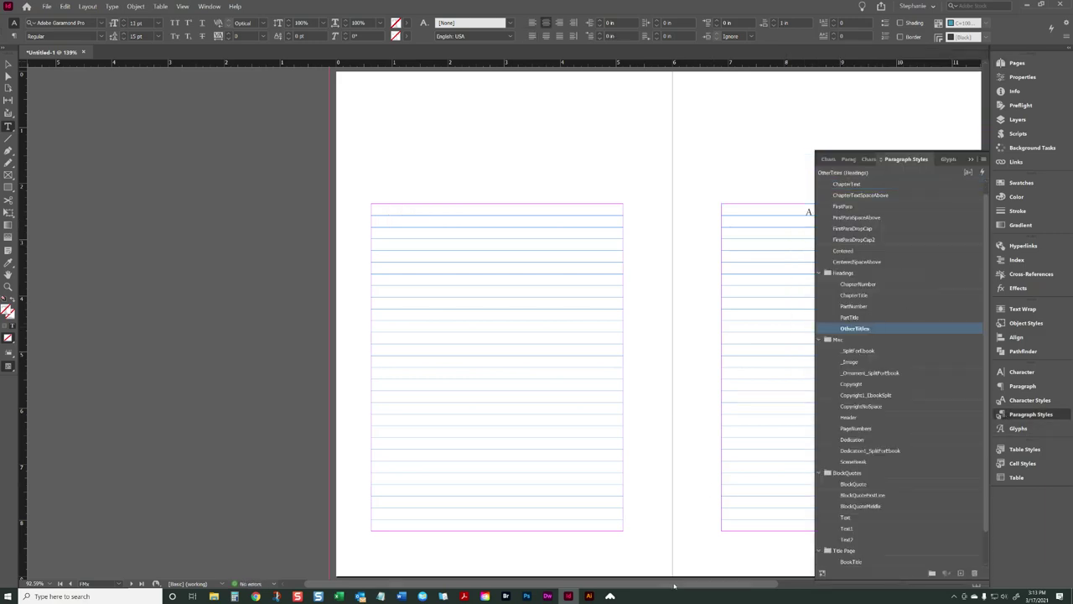
pyautogui.moveTo(674, 585); pyautogui.dragTo(795, 579)
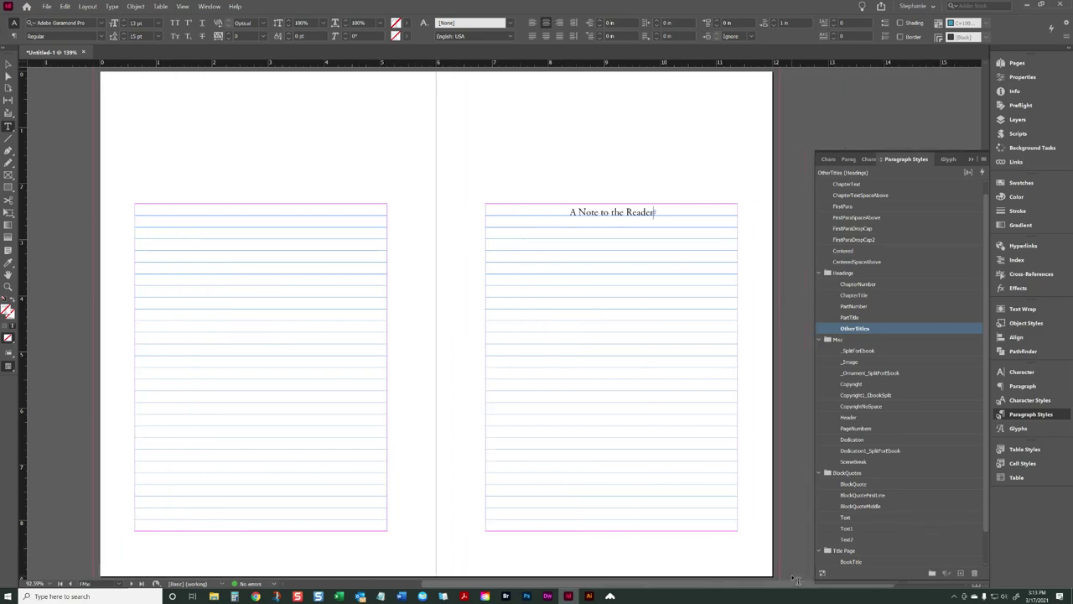
# Step: Add the heading "A Note from the Editor" on a new page after the reader's note and apply the OtherTitles style
pyautogui.press('Return')
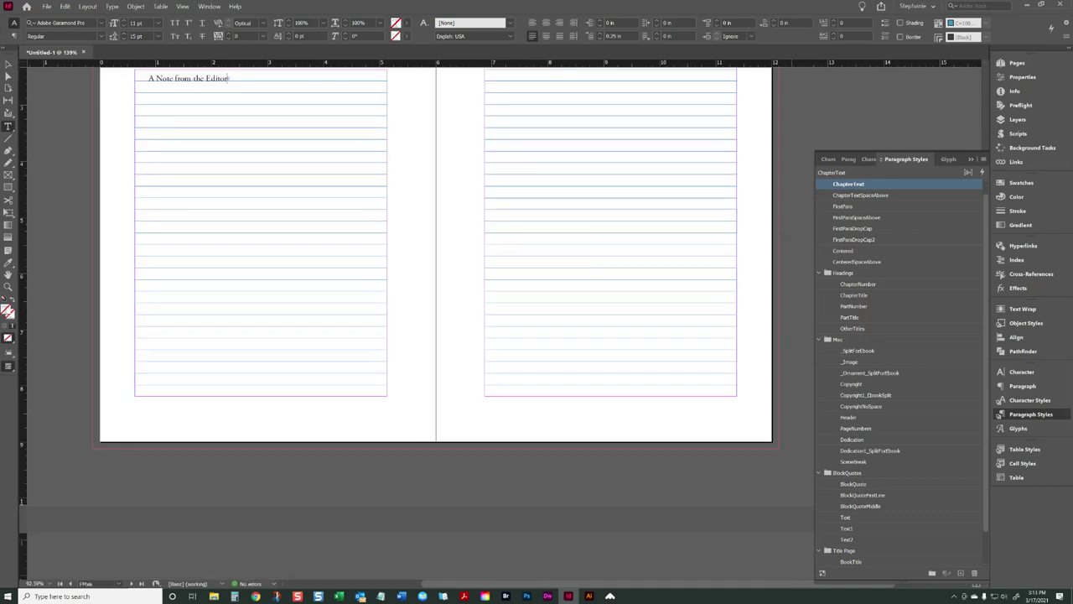
pyautogui.click(852, 328)
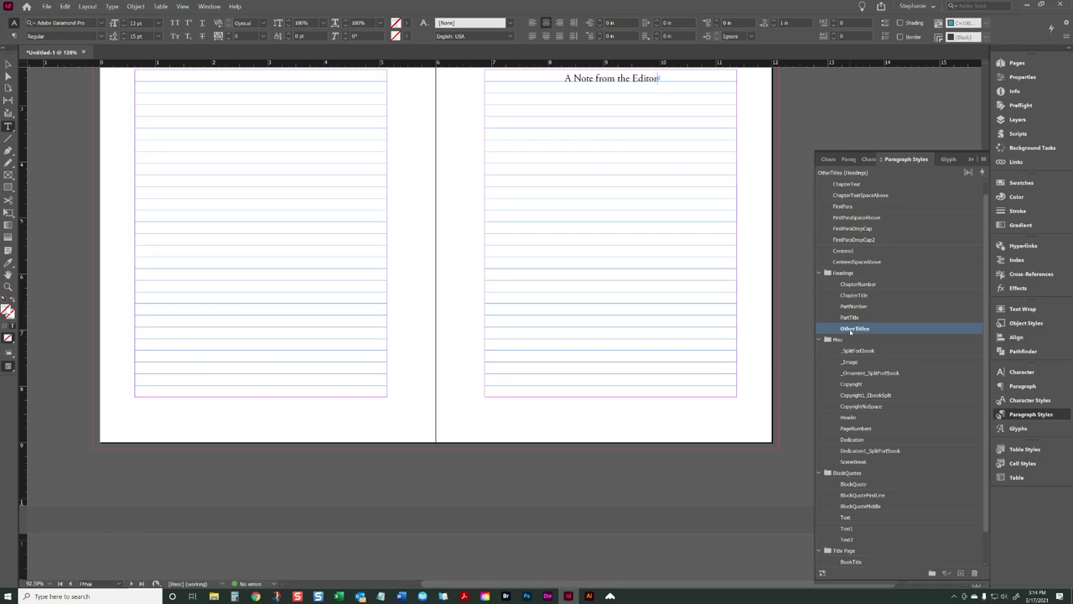
pyautogui.write('.')
# Step: Add the heading "Foreword" on a new page after the editor's note and apply the OtherTitles style
pyautogui.press('Return')
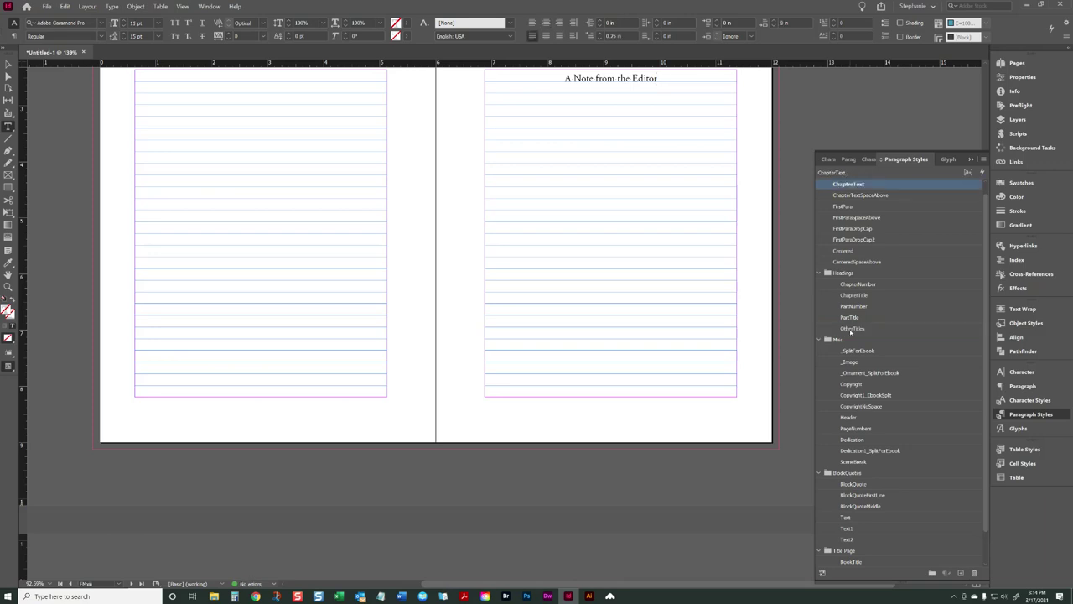
pyautogui.press('ctrl+KP_Enter')
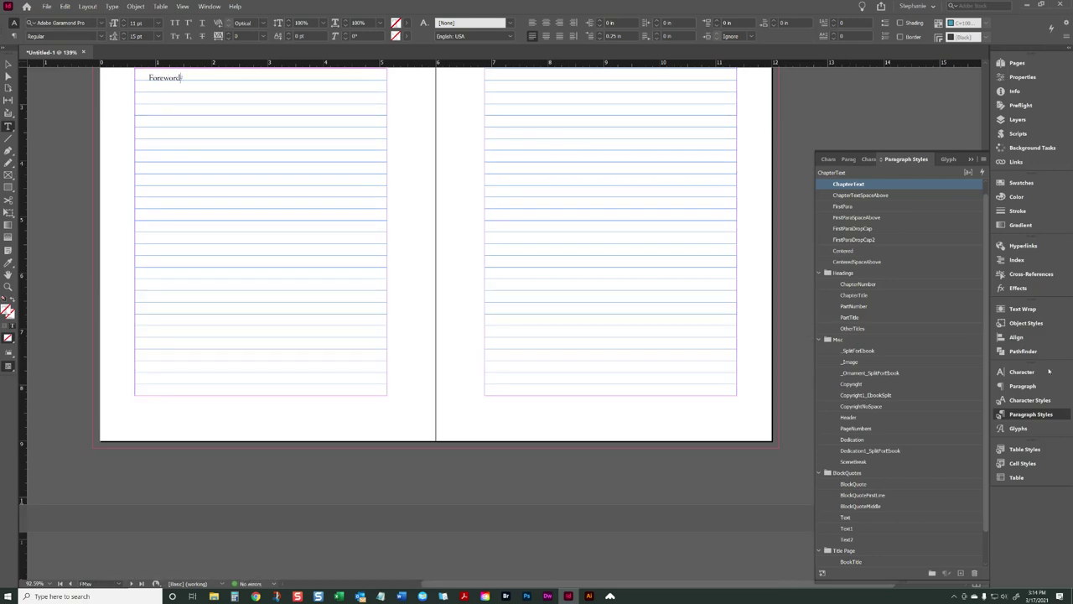
pyautogui.click(855, 328)
# Step: Check the layout of the new heading pages from the Foreword back to the reader's note
pyautogui.scroll(2, 662, 336)
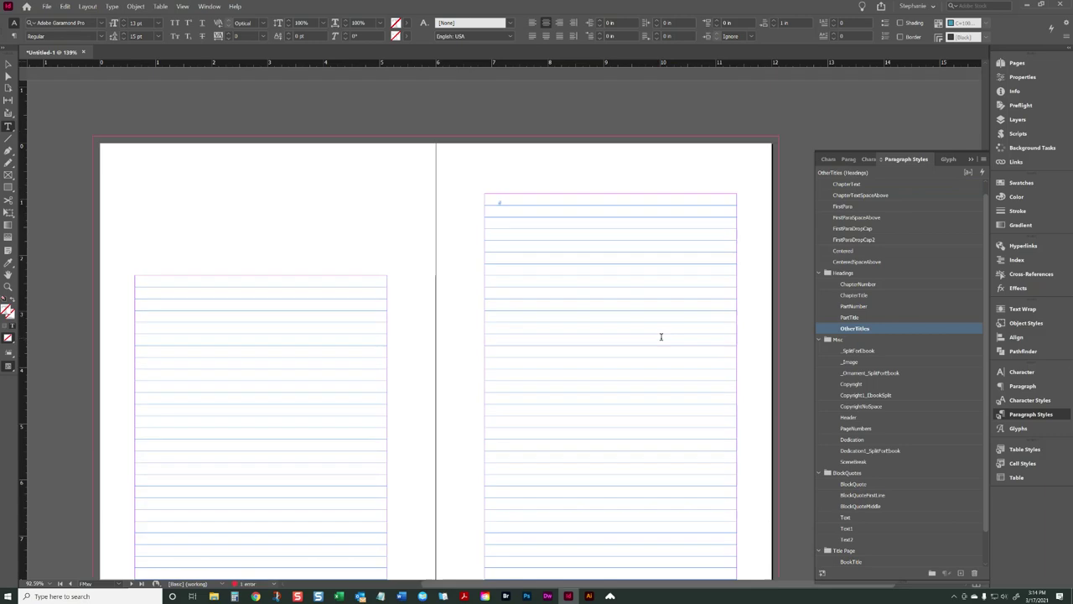
pyautogui.scroll(2, 587, 290)
pyautogui.scroll(-3, 637, 293)
pyautogui.scroll(6, 637, 293)
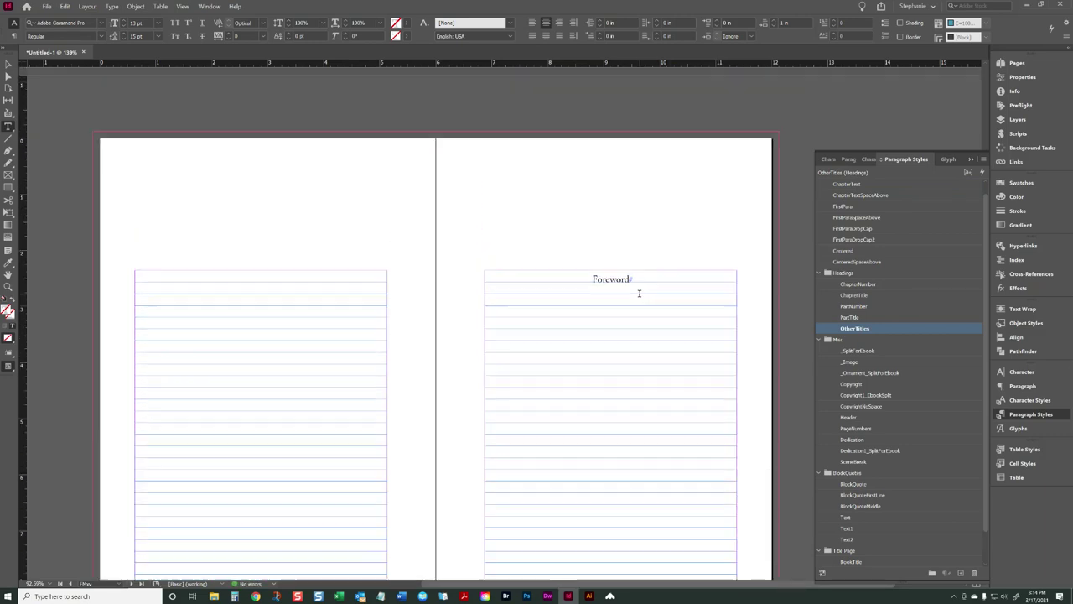
pyautogui.scroll(6, 658, 300)
pyautogui.scroll(-1, 652, 292)
pyautogui.scroll(2, 652, 298)
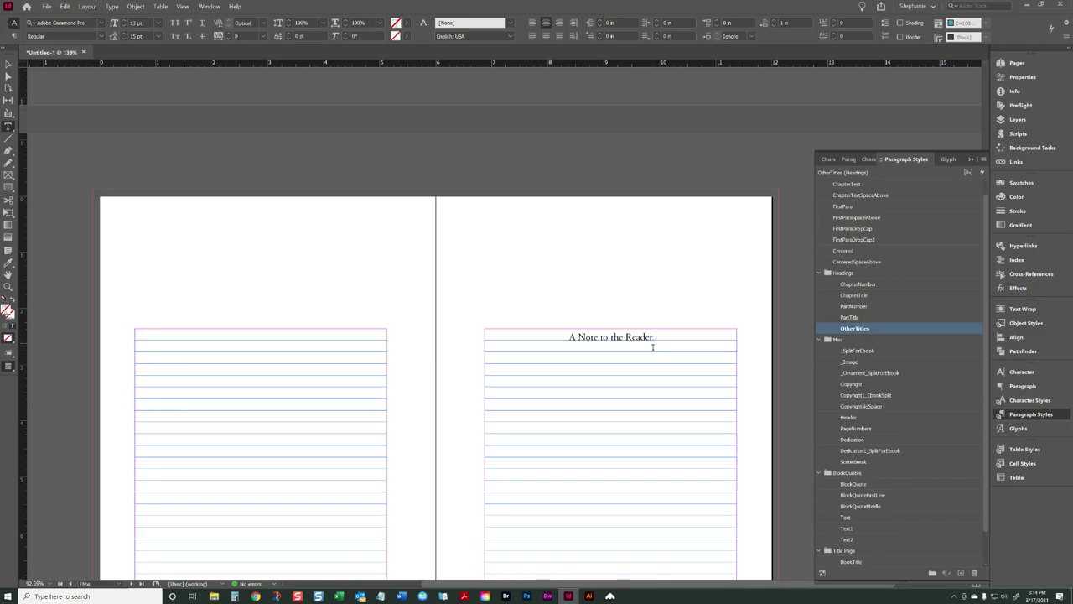
# Step: Replace the manuscript placeholder text on page 1 with "Chapter 1" and apply the ChapterNumber paragraph style
pyautogui.scroll(-8, 668, 331)
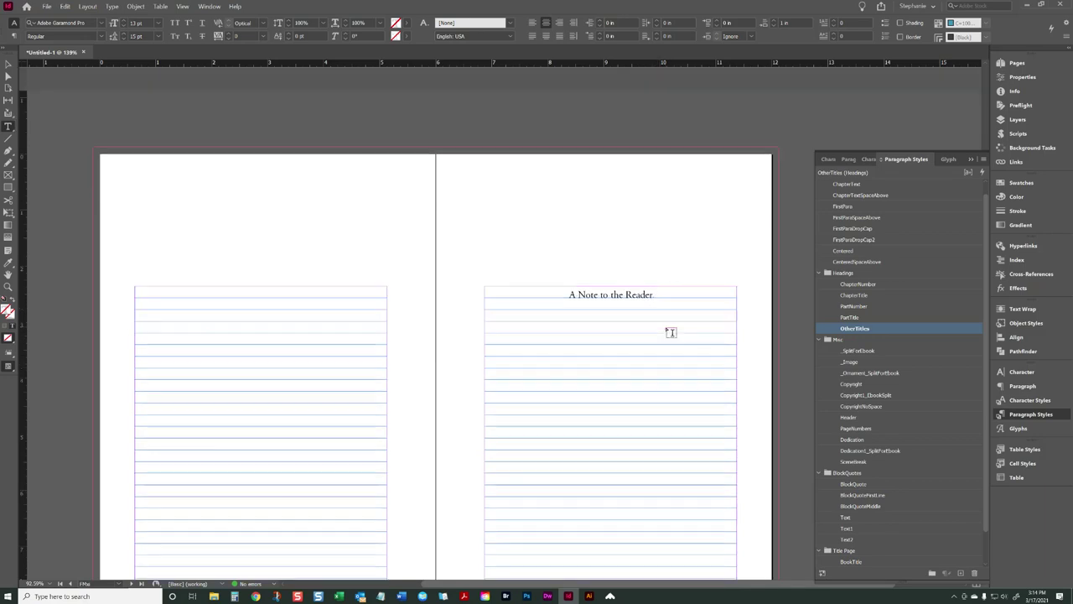
pyautogui.scroll(-5, 670, 332)
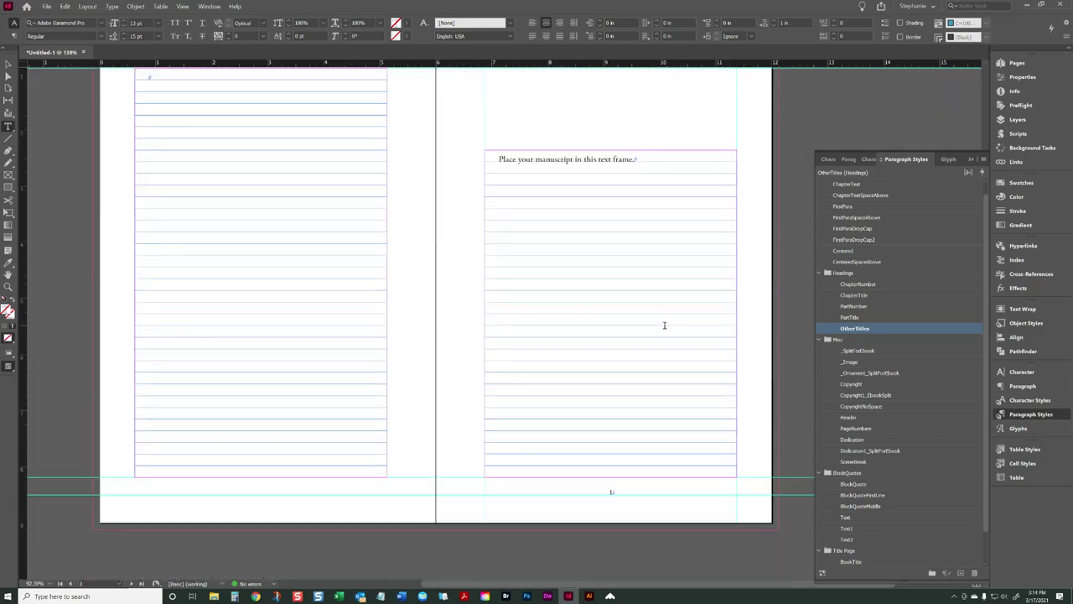
pyautogui.click(618, 192)
pyautogui.hotkey('ctrl', 'a')
pyautogui.write('Chapte')
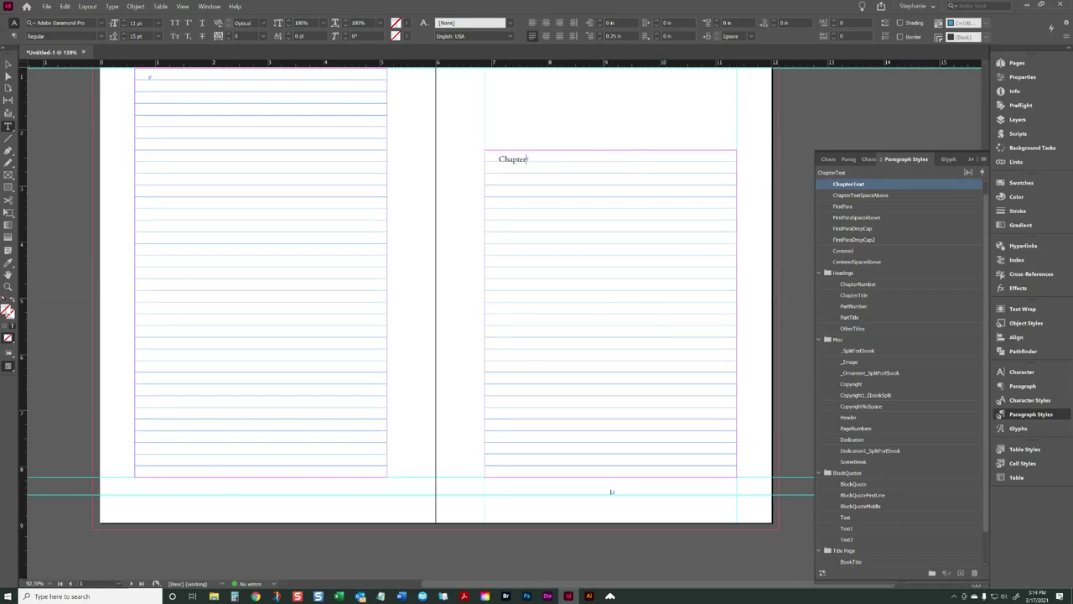
pyautogui.write('r 1')
pyautogui.click(846, 284)
# Step: Add the chapter title "How To Use Text Frames" in the ChapterTitle style below the Chapter 1 heading
pyautogui.press('Return')
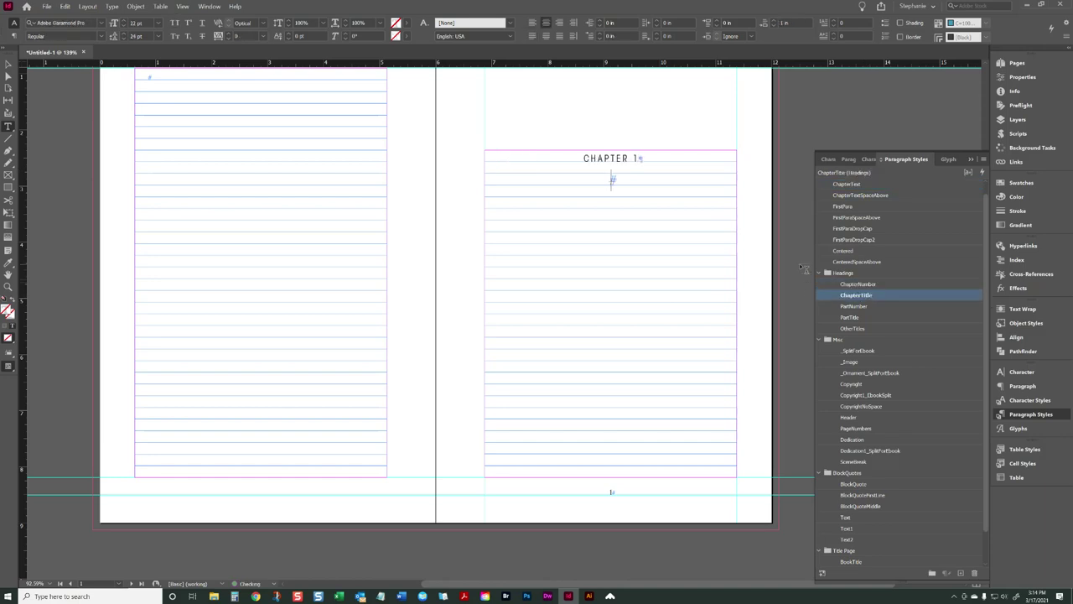
pyautogui.write('How To Use Text Frames')
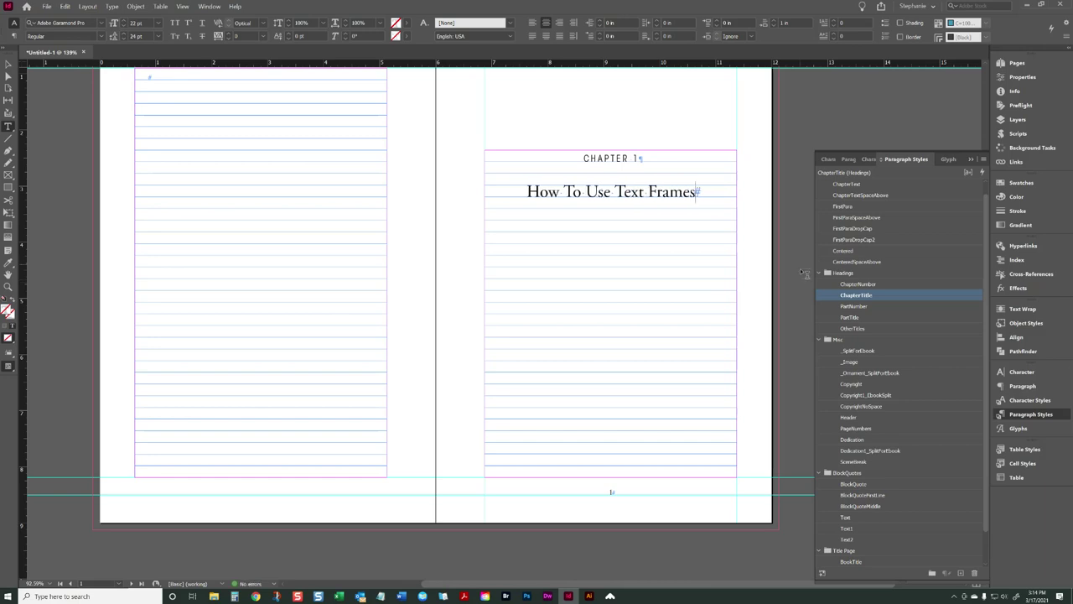
pyautogui.scroll(-10, 693, 302)
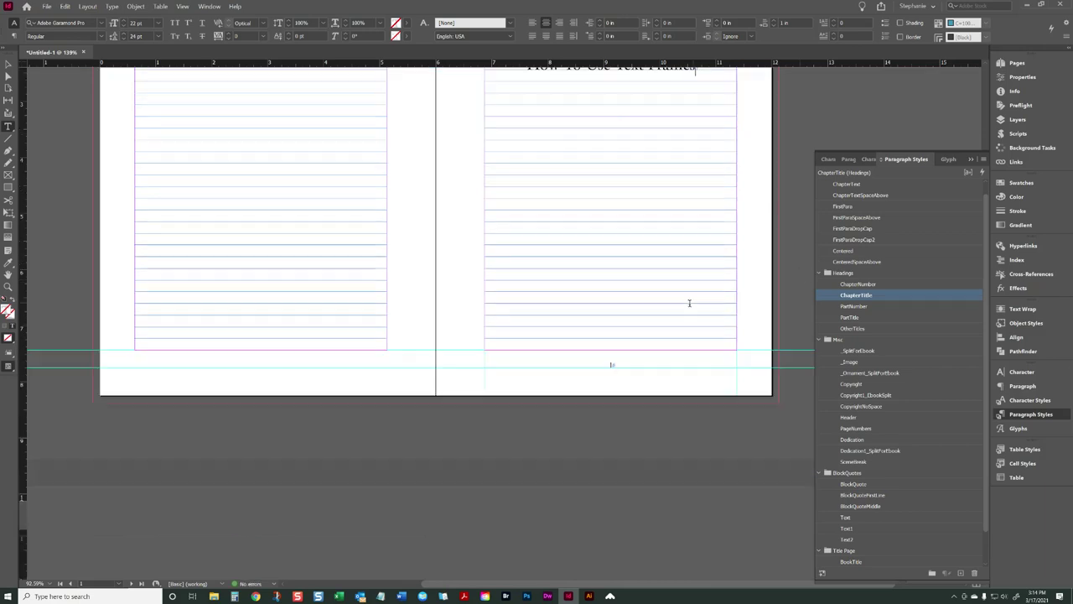
pyautogui.scroll(10, 600, 267)
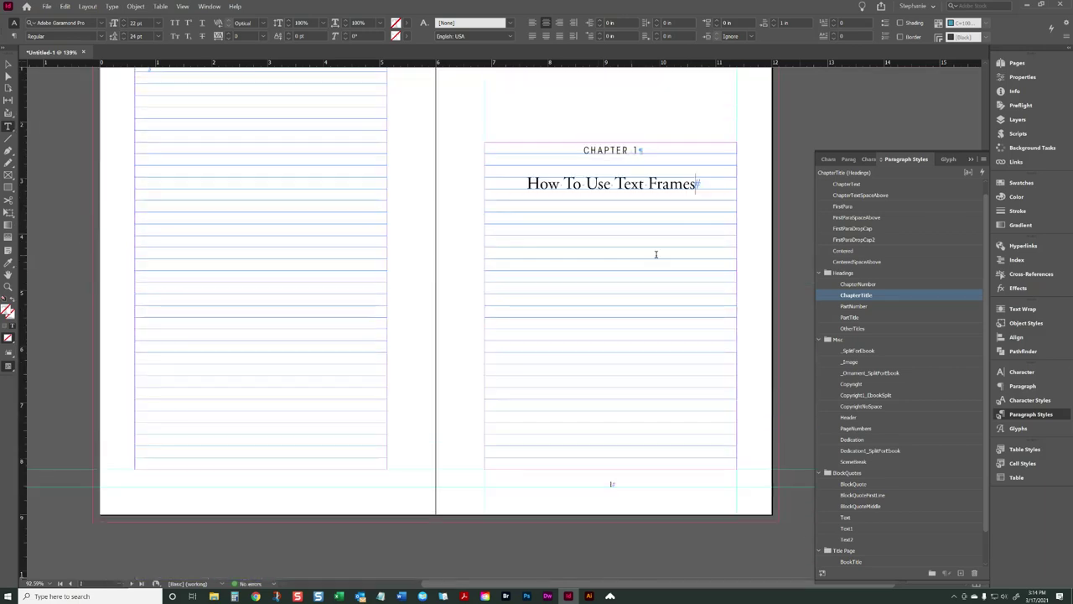
# Step: Add a "Chapter 2" heading on page 2 and apply the ChapterNumber paragraph style to it
pyautogui.press('Return')
pyautogui.press('pagedown')
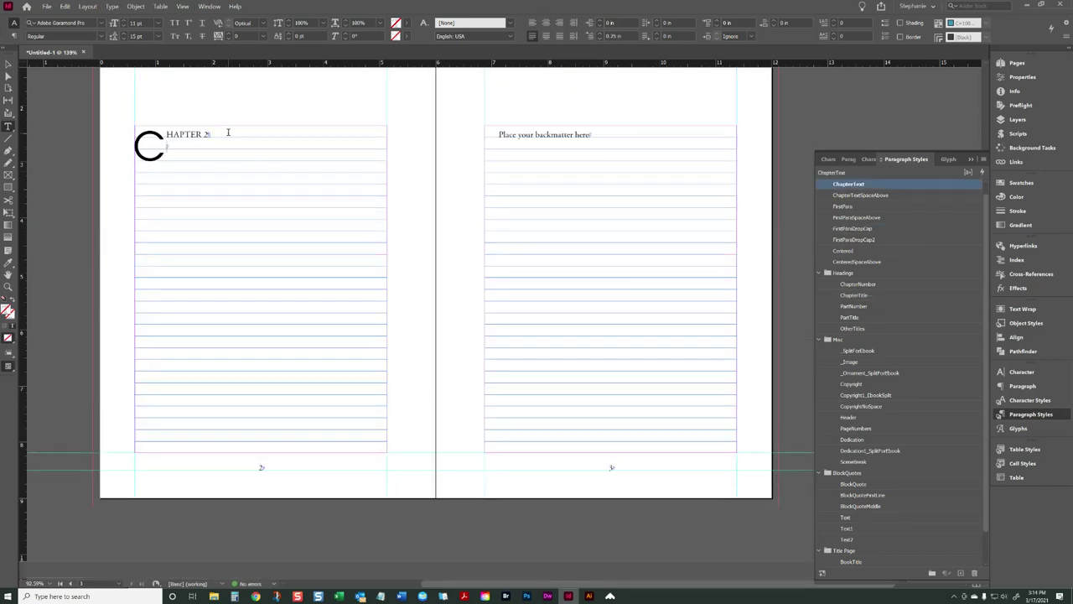
pyautogui.press('Up')
pyautogui.click(872, 287)
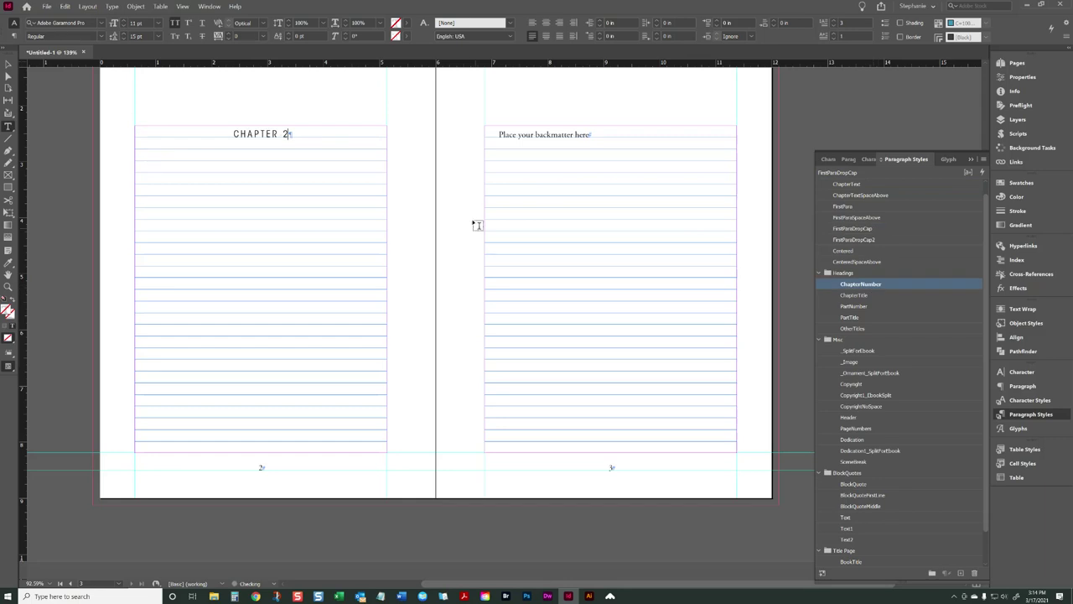
# Step: Add the chapter title "How to Use InDesign" in the ChapterTitle style below the Chapter 2 heading
pyautogui.press('Return')
pyautogui.write('How t')
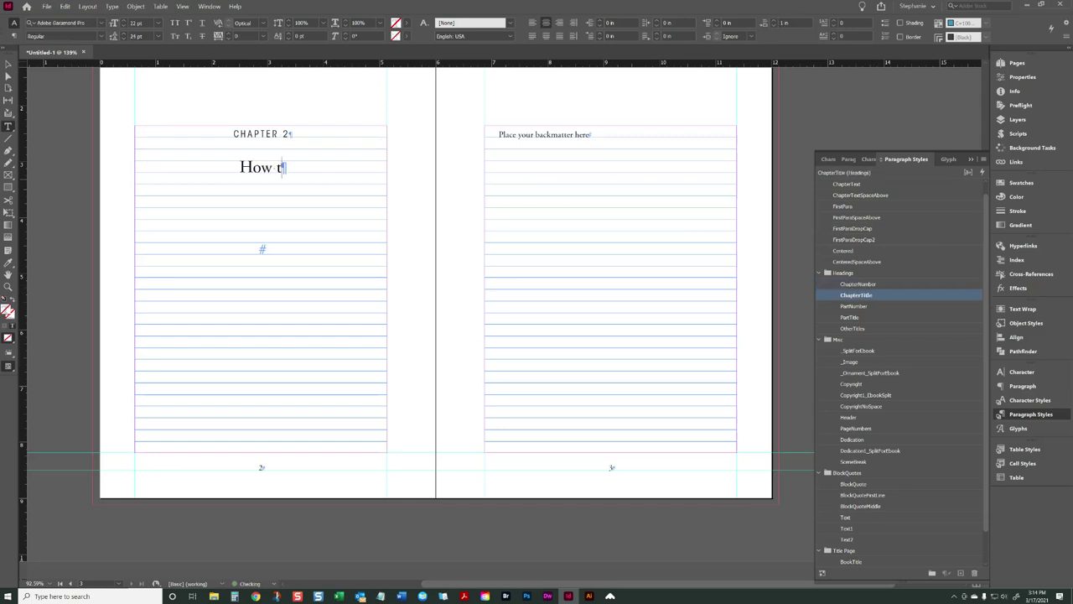
pyautogui.write('o Use InDesign')
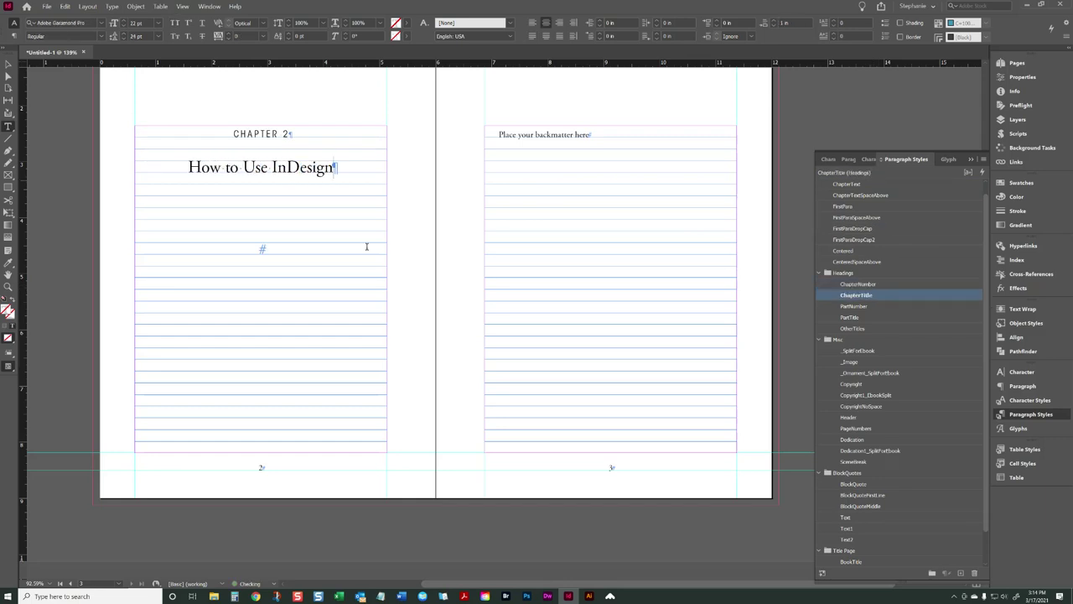
# Step: Replace the backmatter placeholder on page 3 with the heading "About the Author" and apply the OtherTitles style
pyautogui.tripleClick(527, 133)
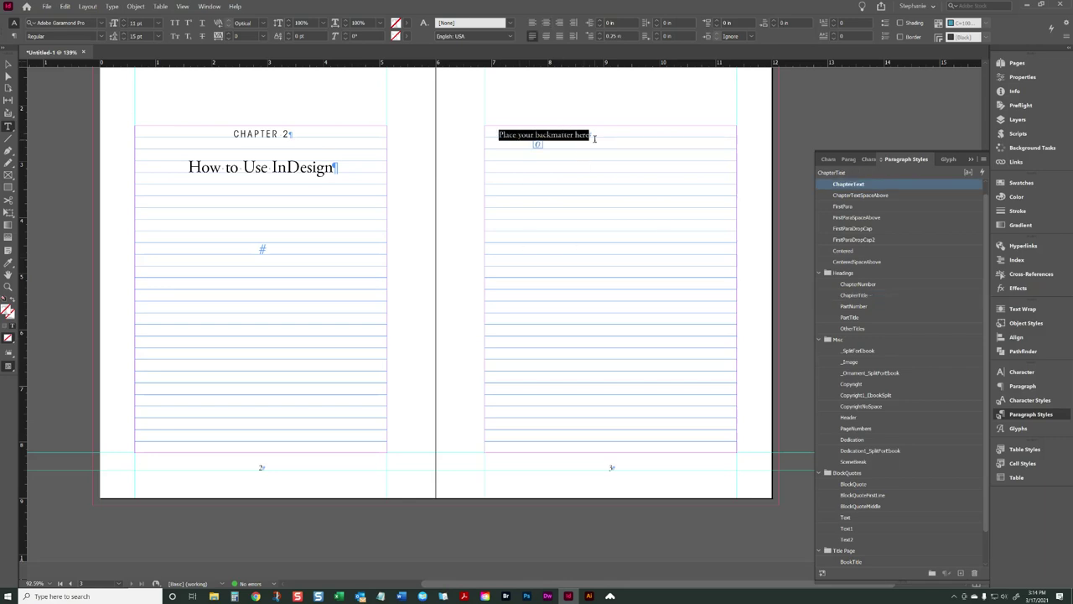
pyautogui.write('About the Author')
pyautogui.press('ctrl+KP_1')
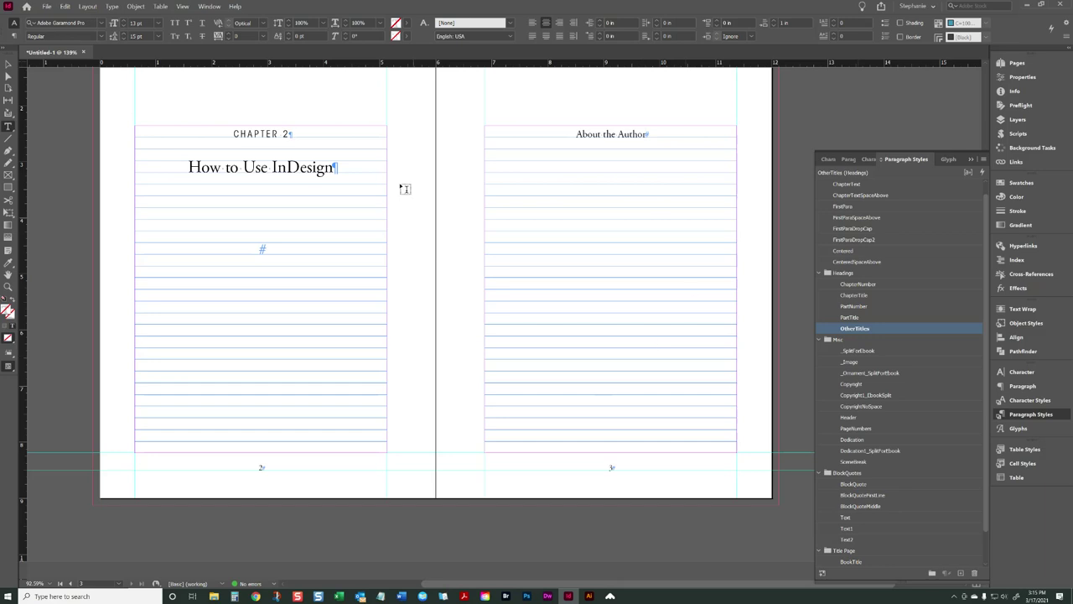
# Step: Check the text threading of the Chapter 2 frame and the About the Author frame
pyautogui.press('Escape')
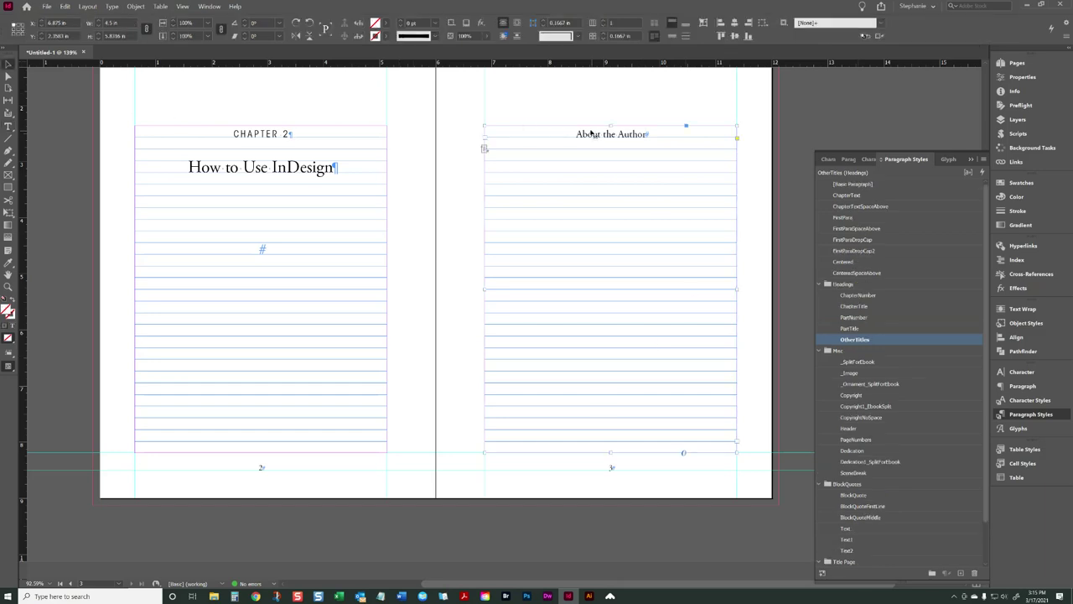
pyautogui.click(292, 173)
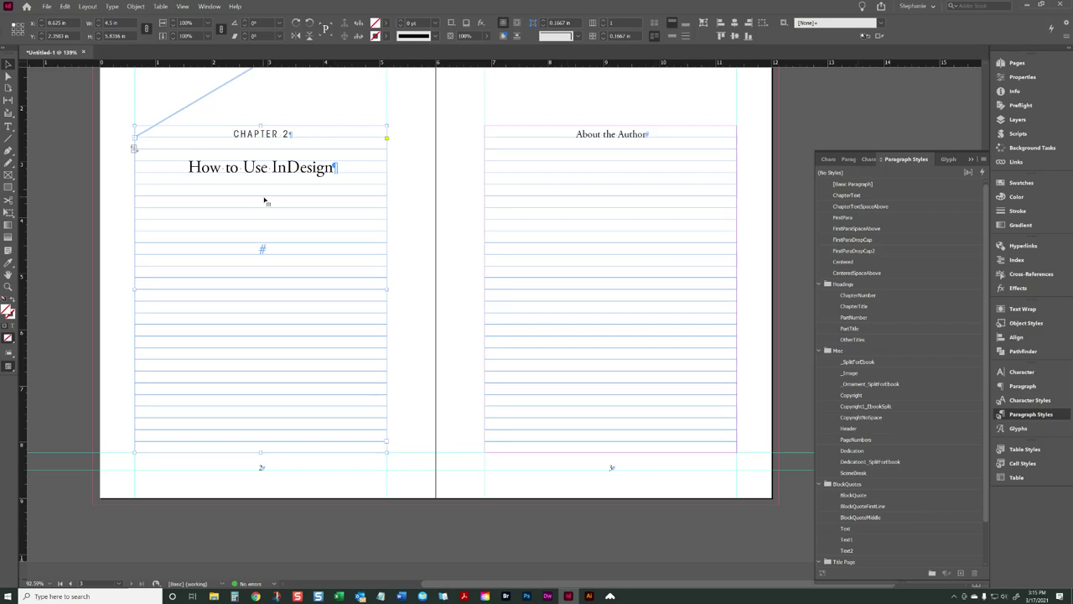
pyautogui.click(555, 141)
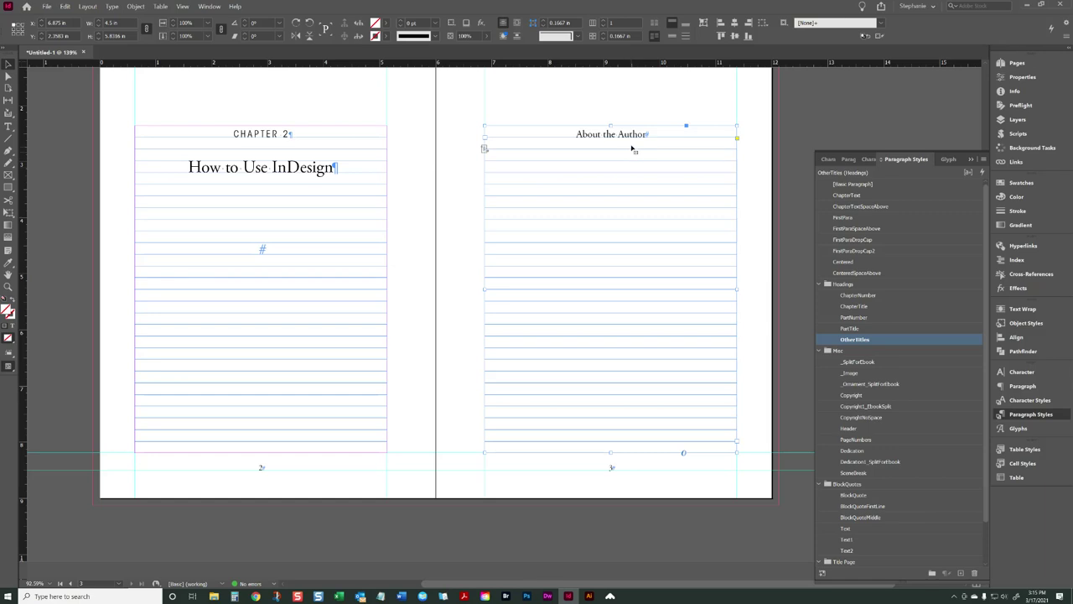
# Step: Review the spreads from the About the Author page back through the front matter to the title page
pyautogui.scroll(10, 696, 216)
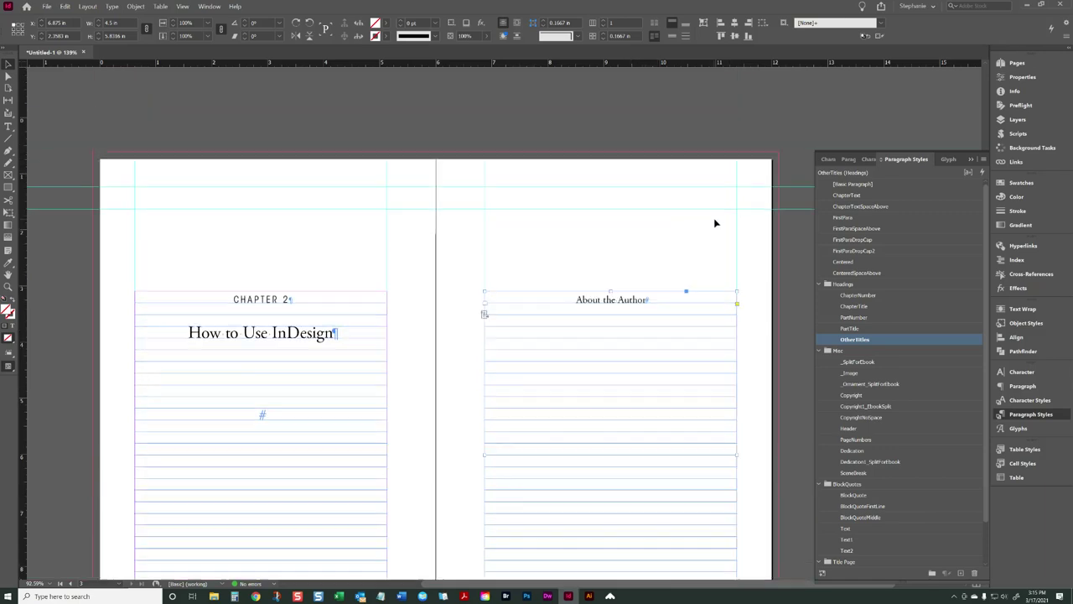
pyautogui.scroll(-15, 712, 219)
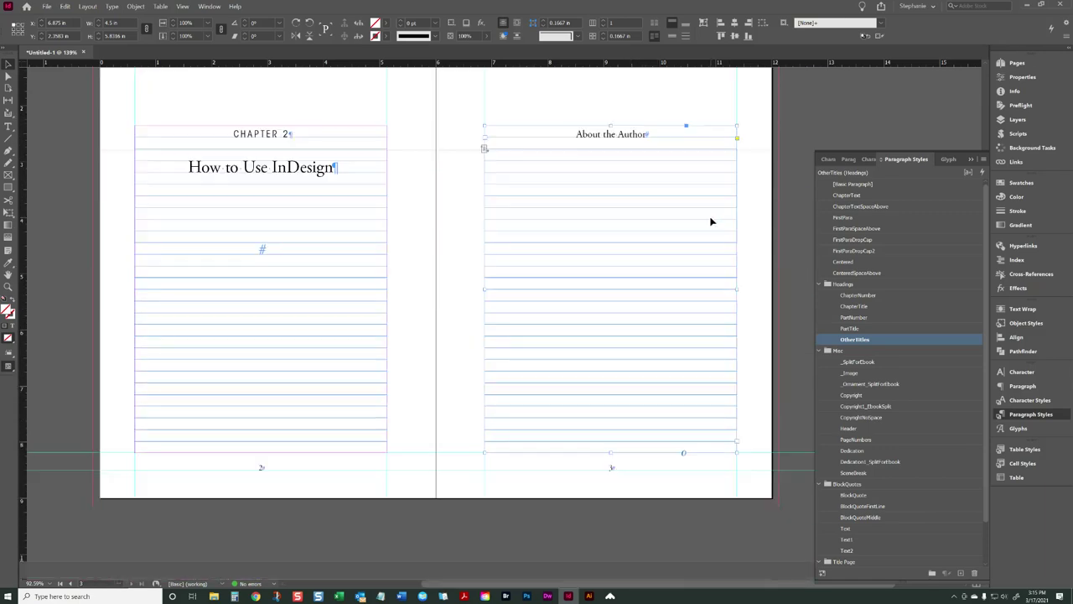
pyautogui.scroll(16, 710, 221)
pyautogui.scroll(16, 710, 221)
pyautogui.scroll(-9, 712, 222)
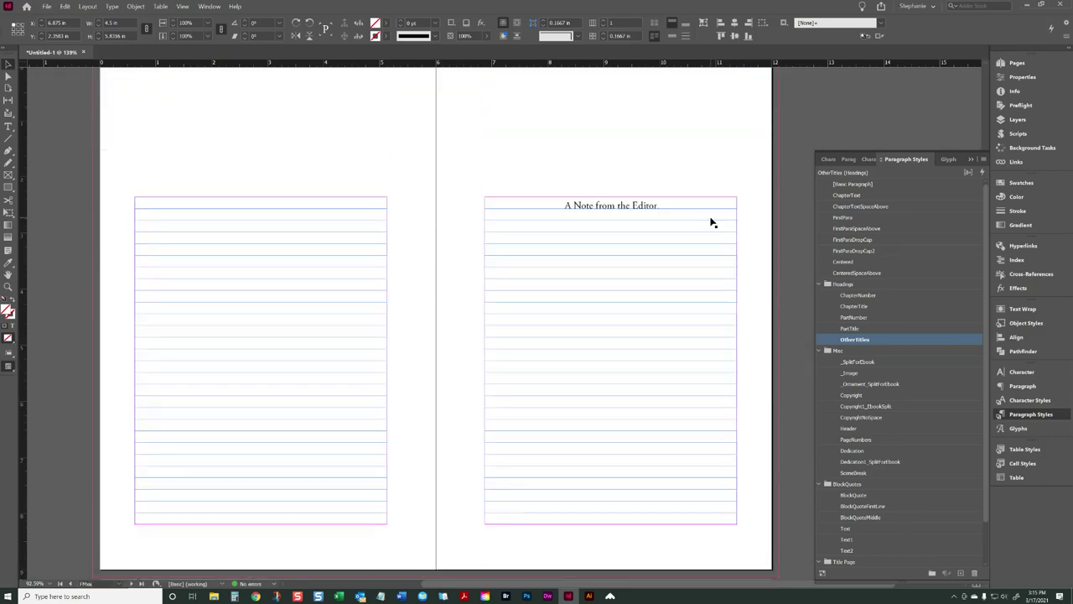
pyautogui.scroll(12, 712, 222)
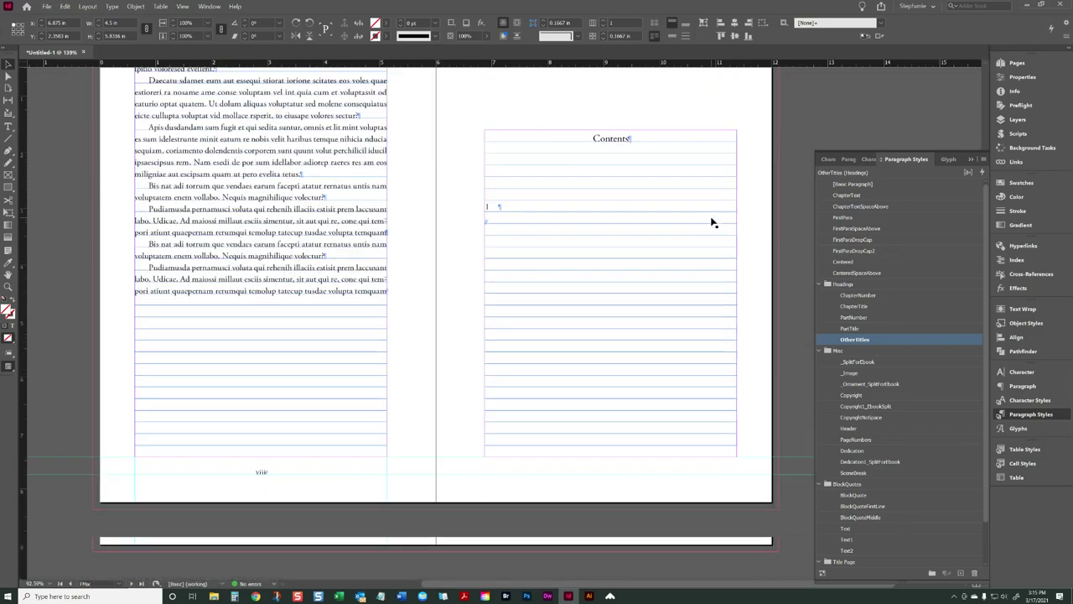
pyautogui.scroll(-1, 711, 222)
pyautogui.scroll(14, 711, 222)
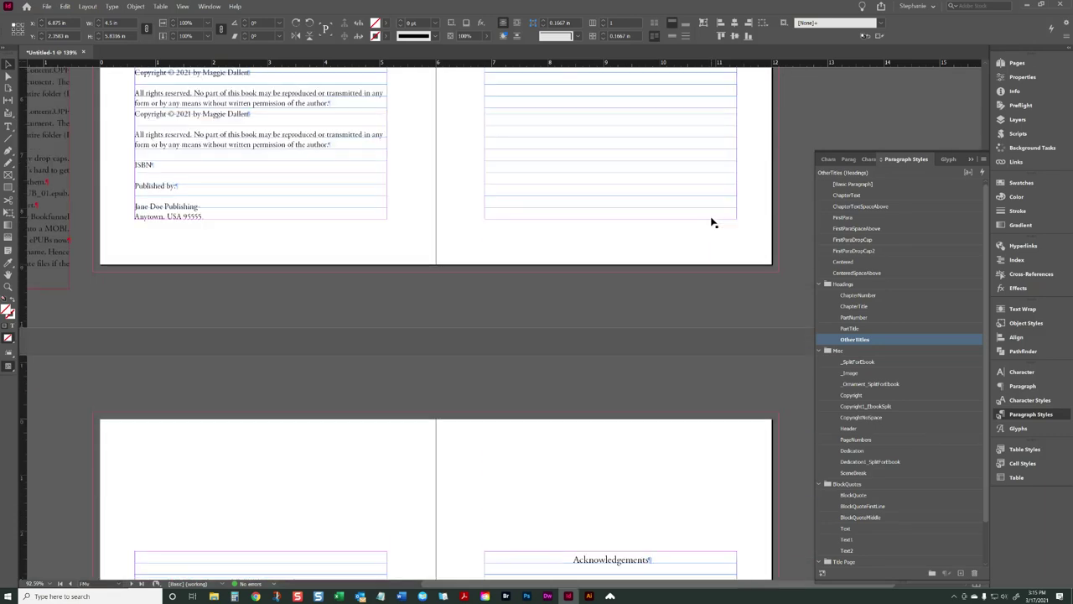
pyautogui.scroll(-3, 601, 216)
pyautogui.scroll(7, 599, 213)
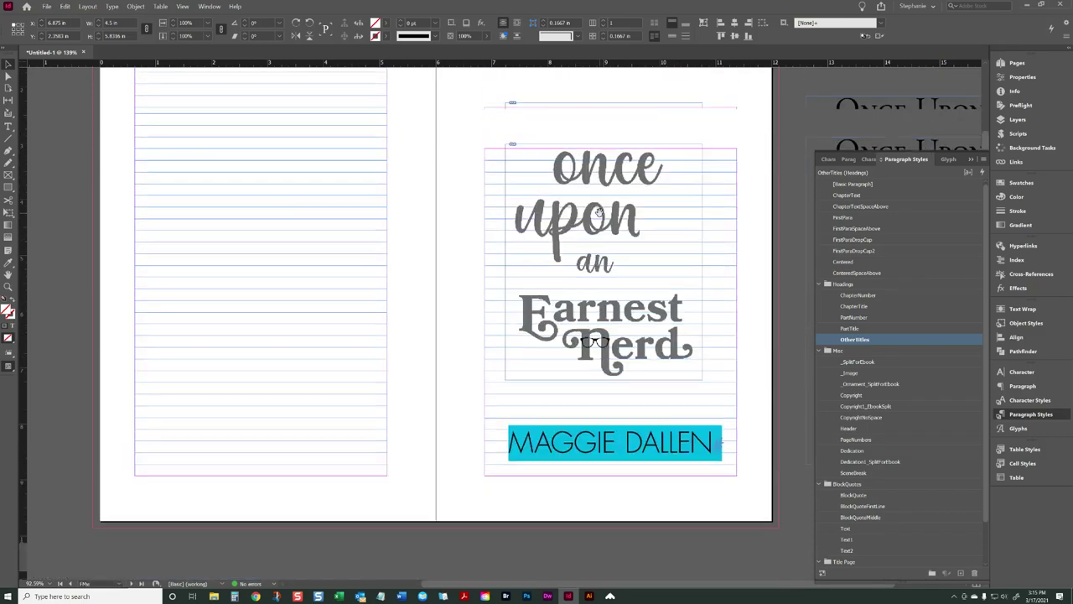
# Step: Inspect the title artwork frame on the first page and the author name frame on the title page
pyautogui.click(639, 213)
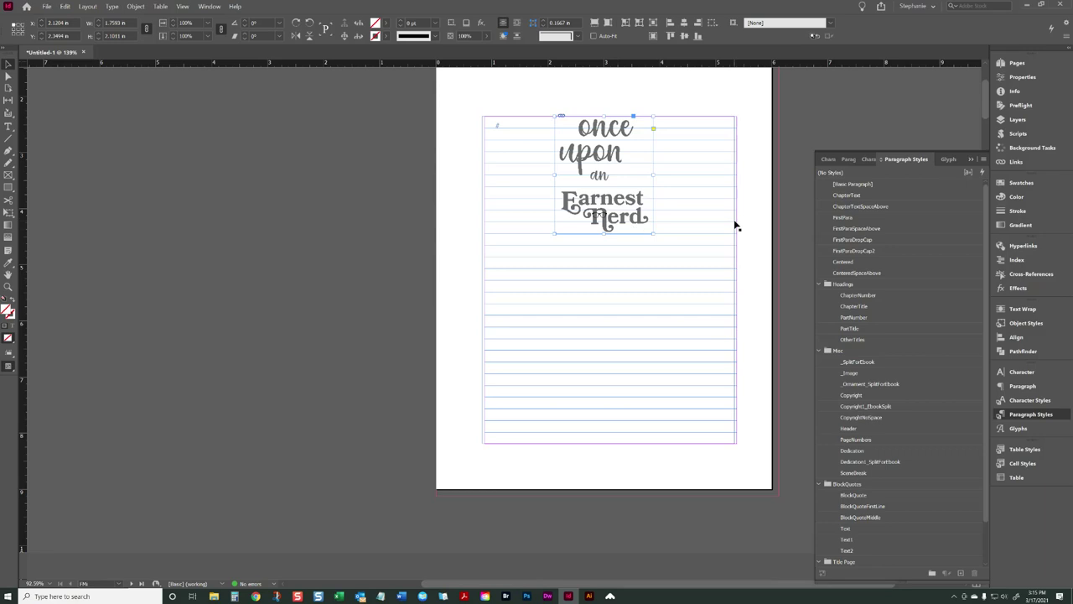
pyautogui.scroll(-3, 731, 228)
pyautogui.scroll(3, 731, 228)
pyautogui.scroll(-8, 732, 228)
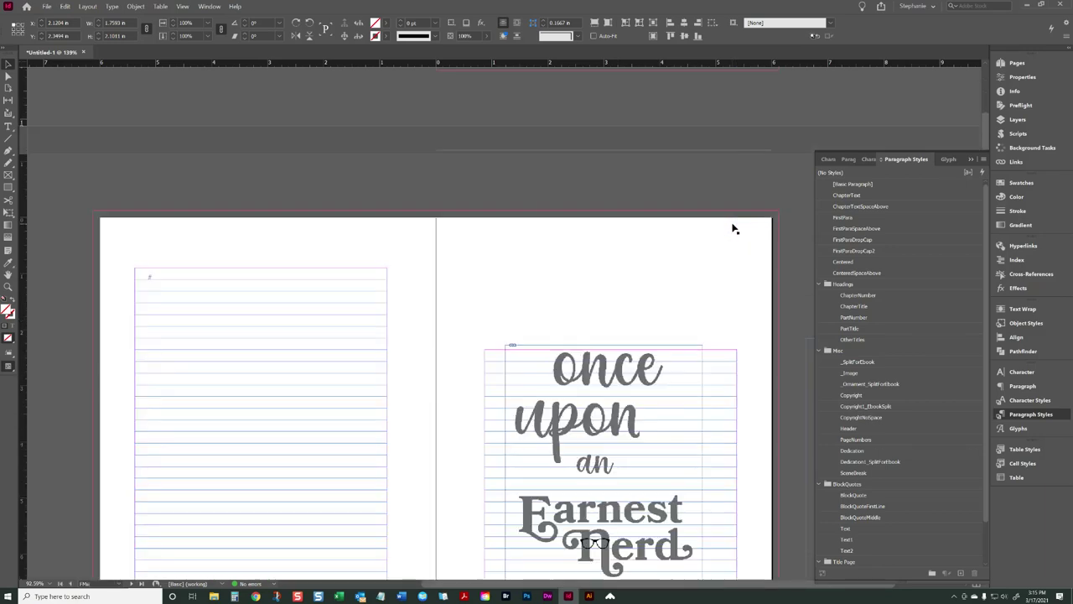
pyautogui.click(674, 430)
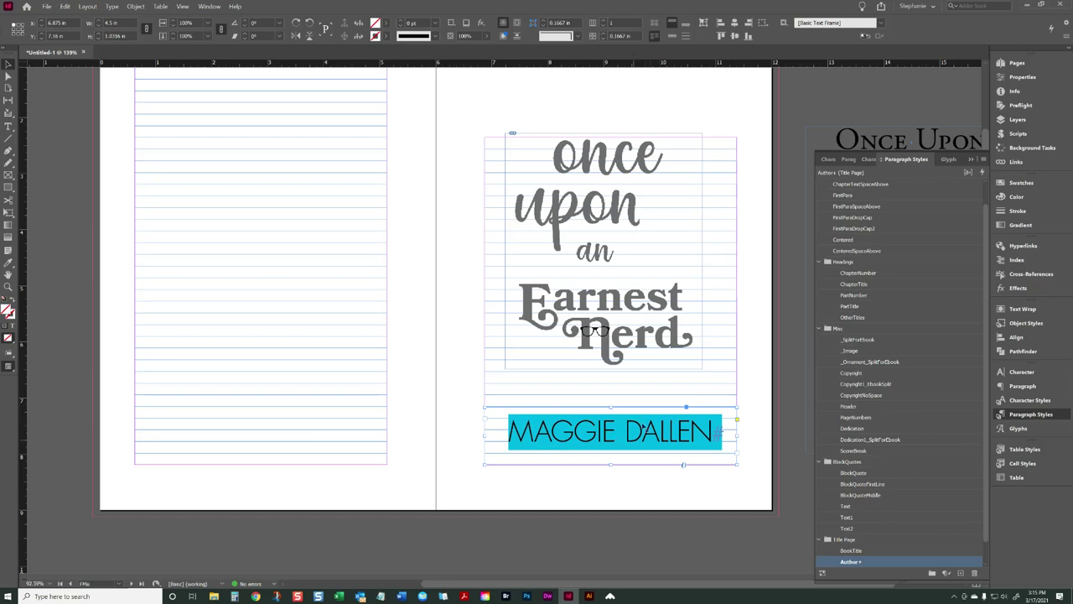
# Step: Collapse the Paragraph Styles panel and examine all the title, series and author text in the pasteboard frame beside the title page
pyautogui.click(971, 160)
pyautogui.click(803, 166)
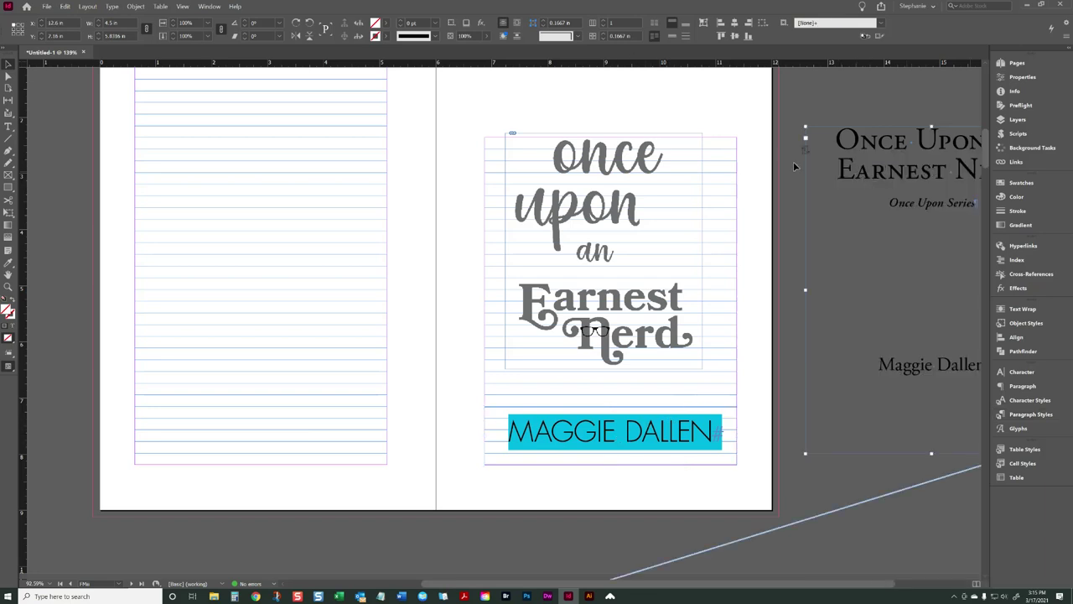
pyautogui.doubleClick(831, 136)
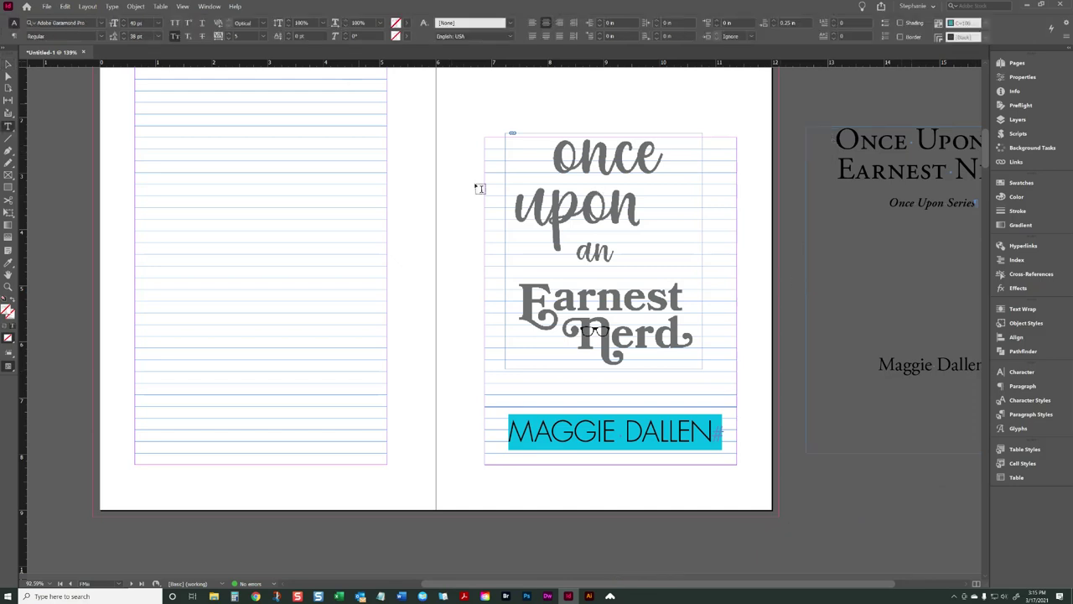
pyautogui.scroll(5, 553, 172)
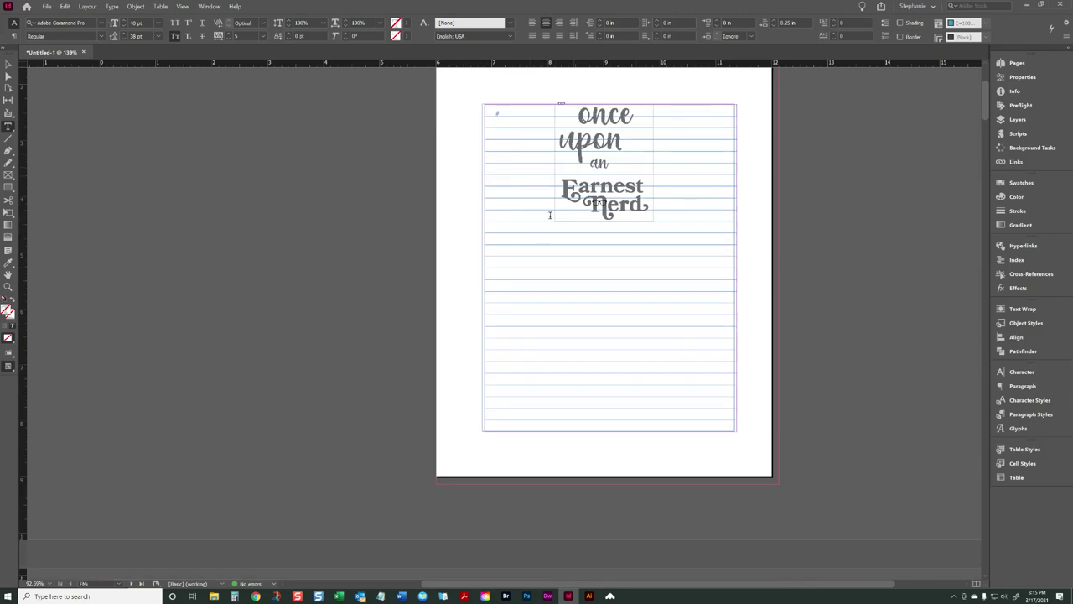
pyautogui.scroll(-5, 588, 255)
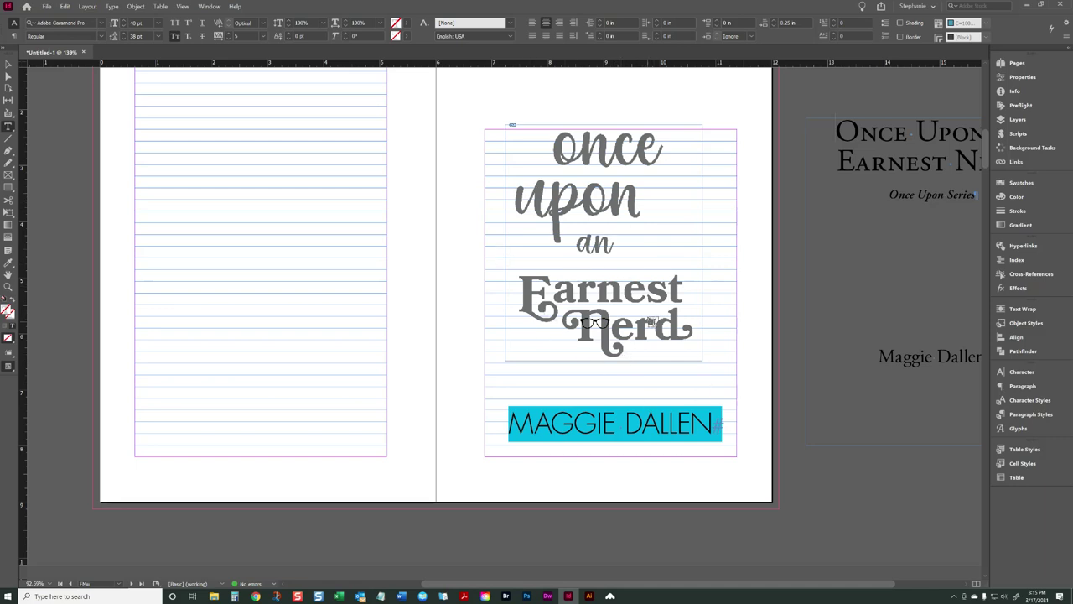
pyautogui.click(842, 130)
pyautogui.hotkey('ctrl', 'a')
pyautogui.hscroll(2, 838, 352)
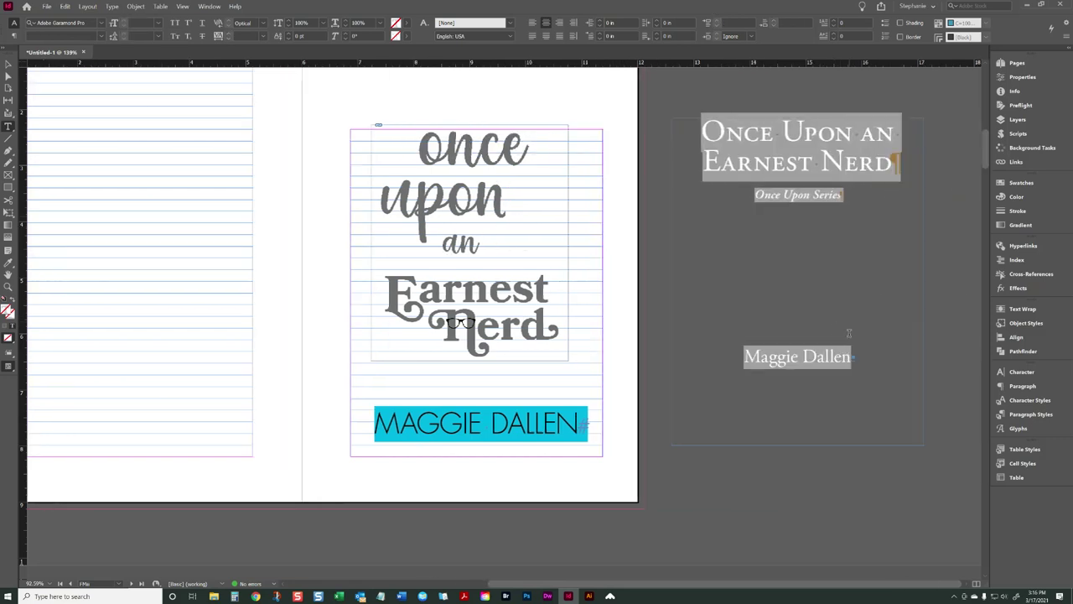
# Step: Examine the book title and series lines at the start of the copyright page text
pyautogui.scroll(-10, 469, 267)
pyautogui.moveTo(107, 350); pyautogui.dragTo(327, 359)
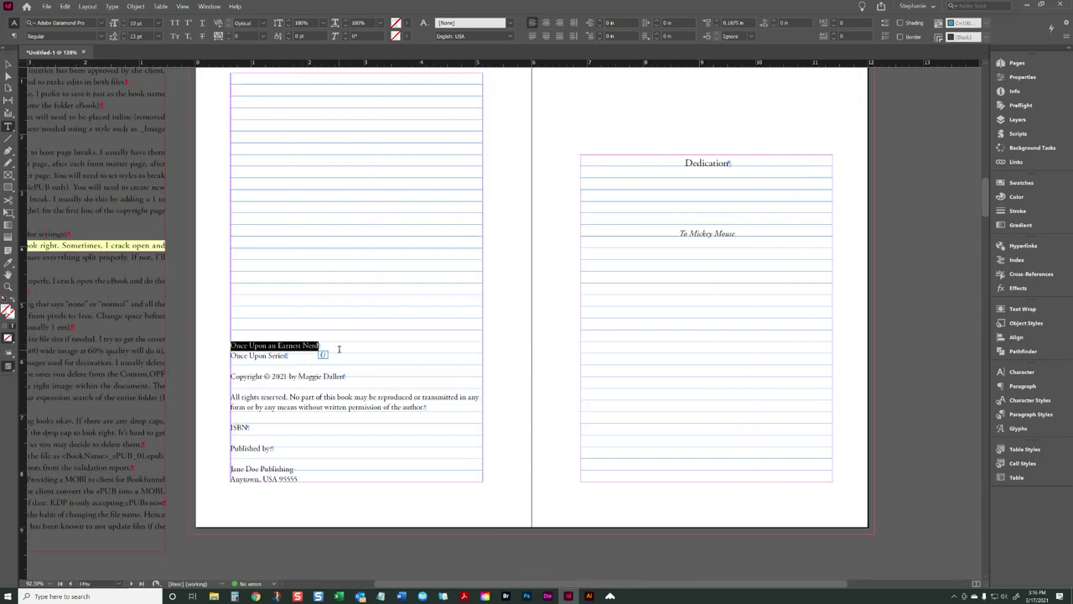
pyautogui.tripleClick(325, 356)
pyautogui.press('Up')
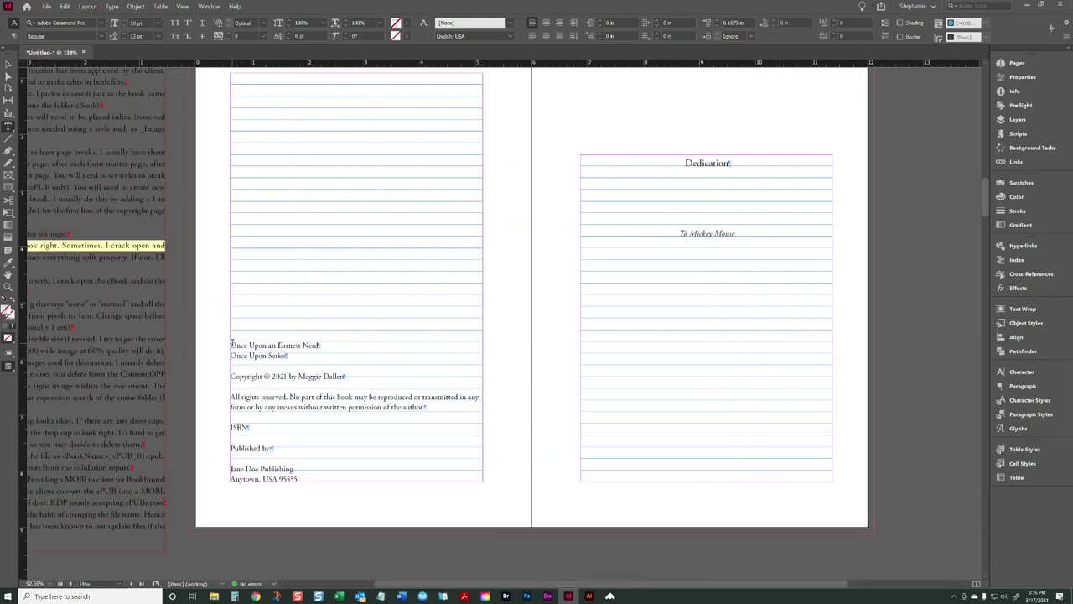
# Step: Try cutting all text from the pasteboard title frame, check the dependent copyright page lines, and undo the cut
pyautogui.scroll(4, 654, 288)
pyautogui.scroll(5, 653, 288)
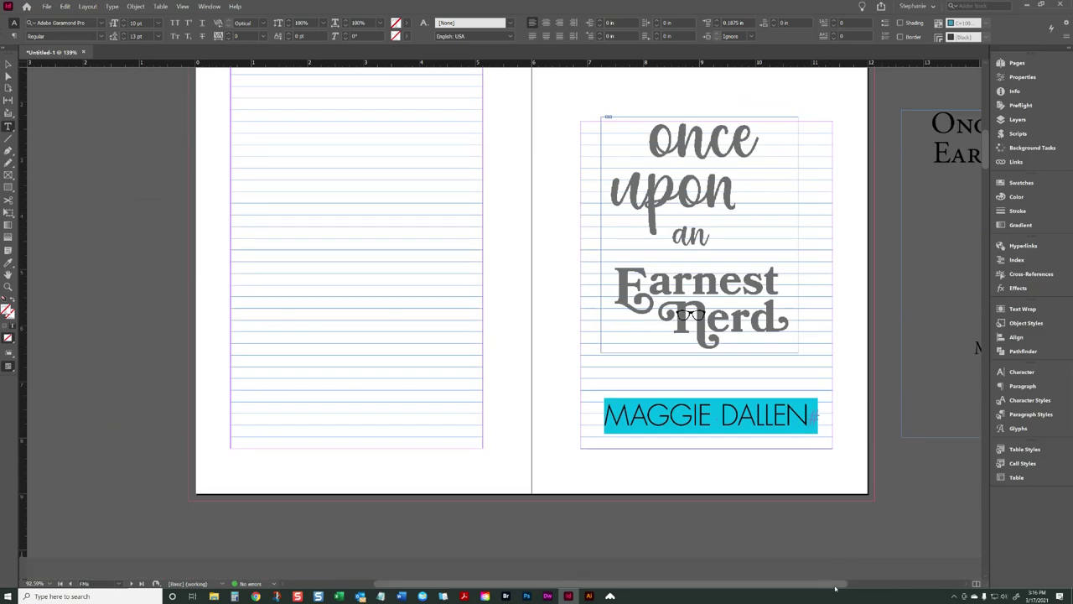
pyautogui.moveTo(835, 580); pyautogui.dragTo(922, 579)
pyautogui.moveTo(925, 350); pyautogui.dragTo(761, 127)
pyautogui.hotkey('ctrl', 'x')
pyautogui.scroll(-6, 472, 249)
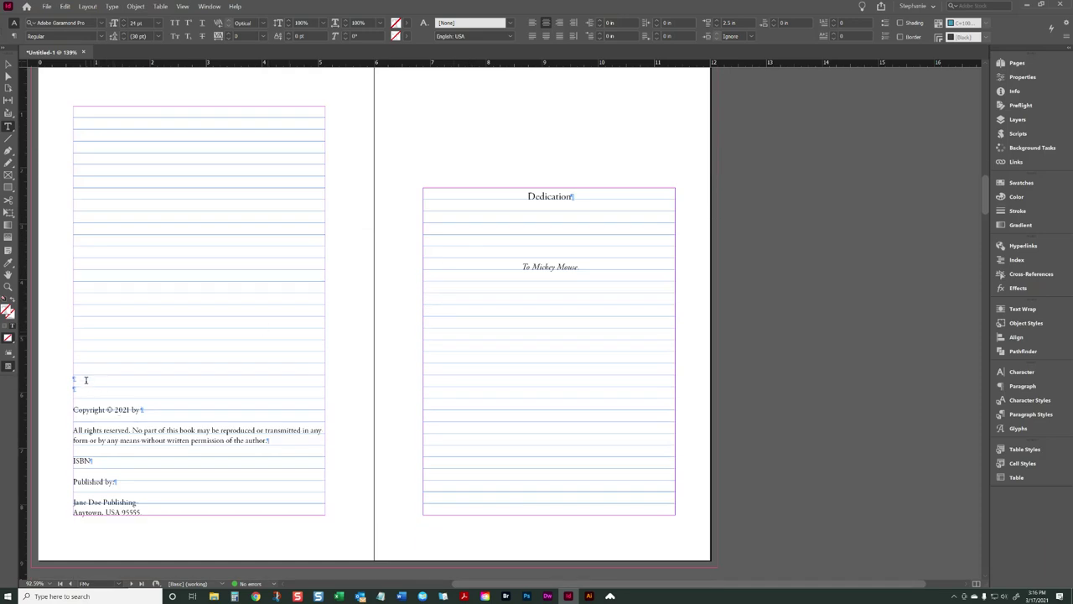
pyautogui.click(104, 388)
pyautogui.hotkey('ctrl', 'v')
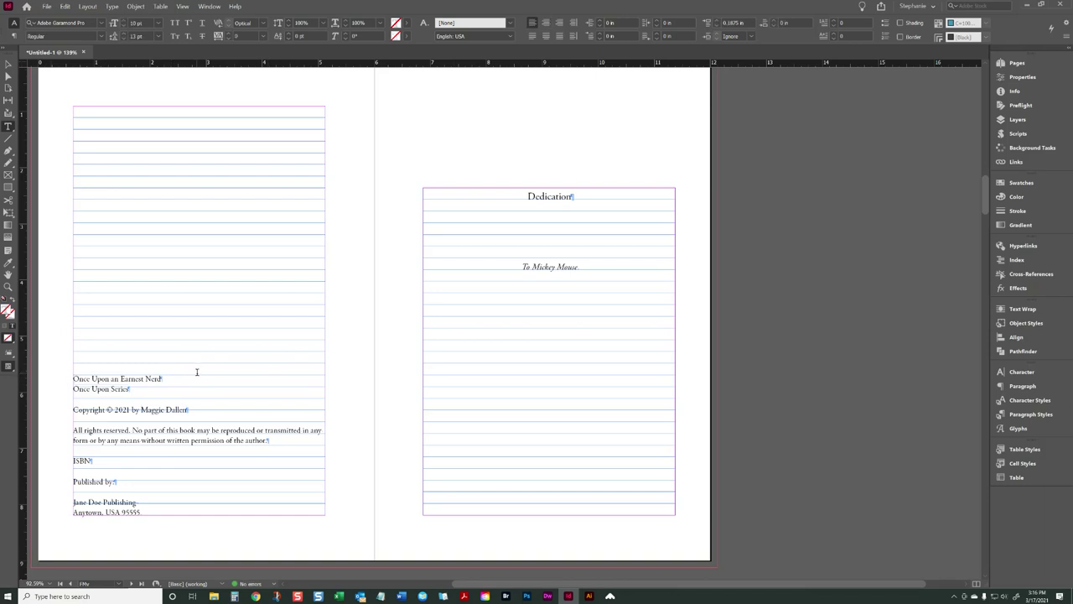
# Step: Compare the title and series text in the pasteboard frame with the matching lines on the copyright page
pyautogui.scroll(6, 791, 227)
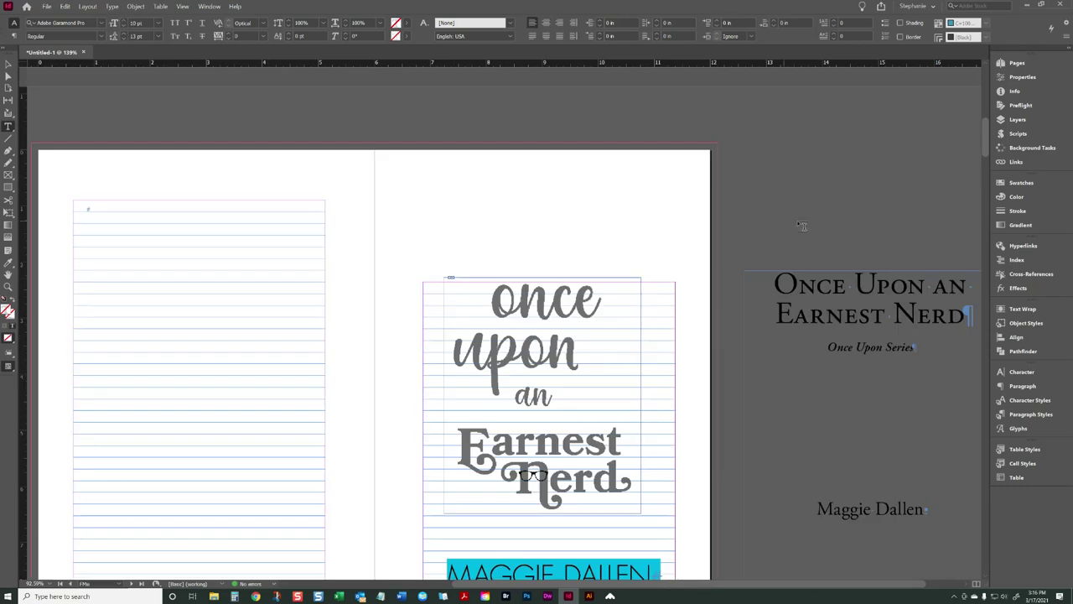
pyautogui.scroll(-4, 879, 319)
pyautogui.scroll(3, 611, 220)
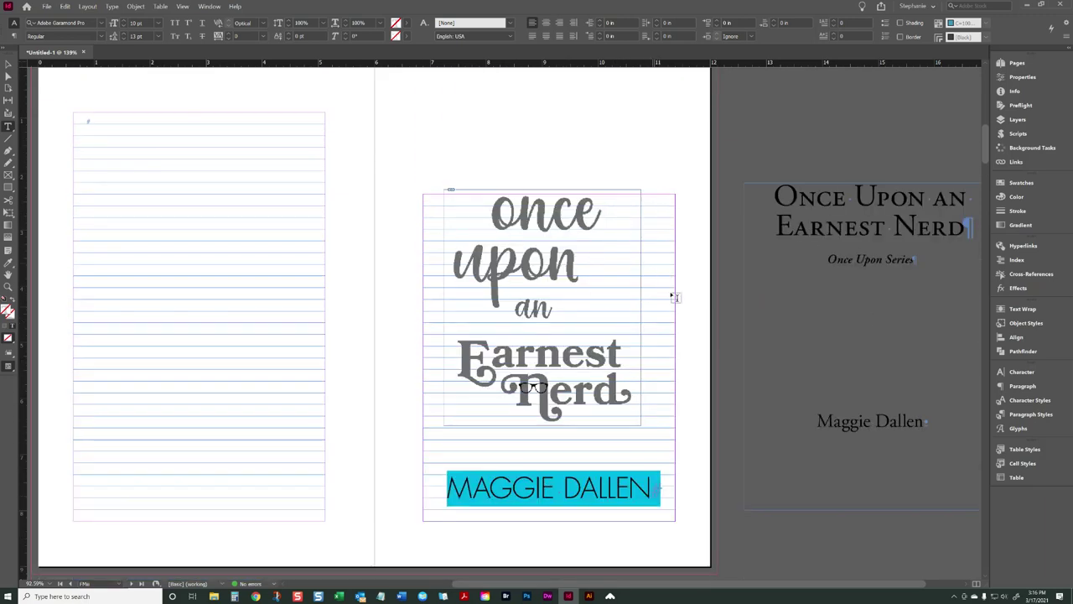
pyautogui.scroll(-10, 684, 290)
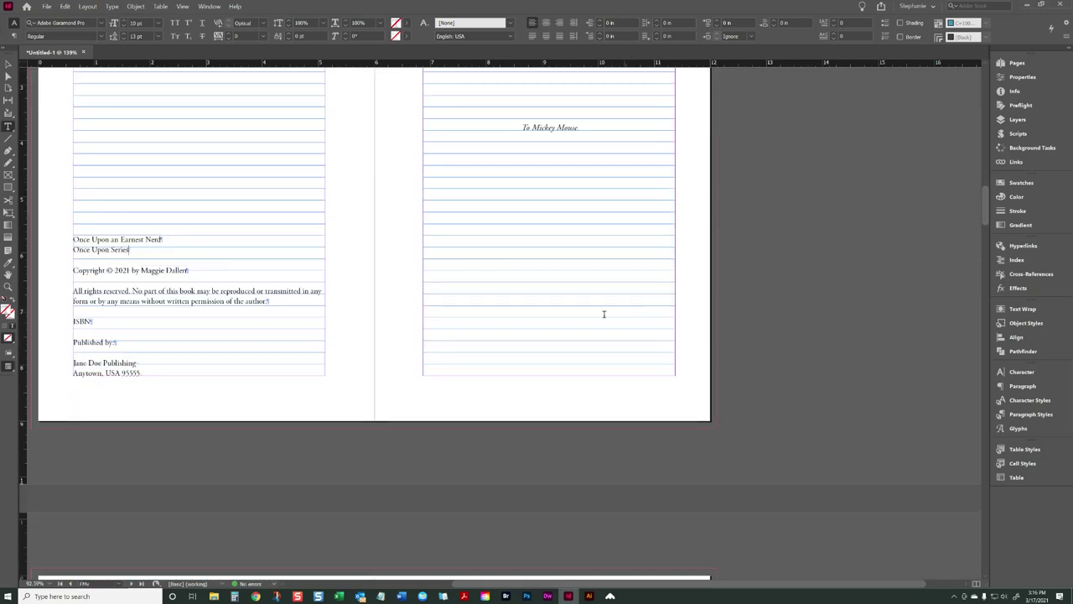
pyautogui.click(198, 326)
pyautogui.scroll(2, 206, 321)
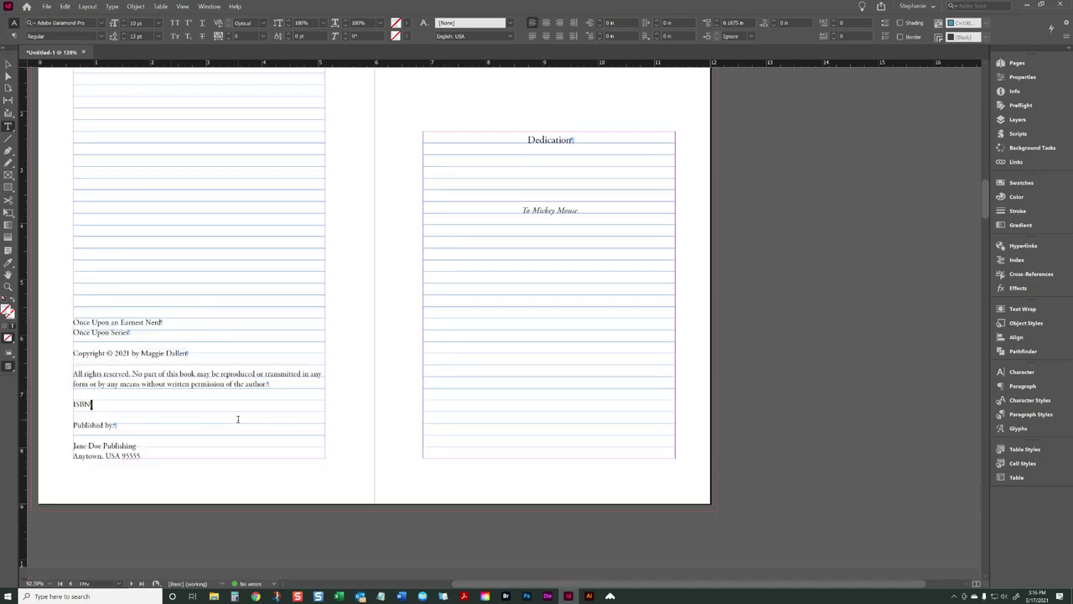
# Step: Trace the text thread from the pasteboard title frame through the copyright page frame to the Dedication frame
pyautogui.click(8, 65)
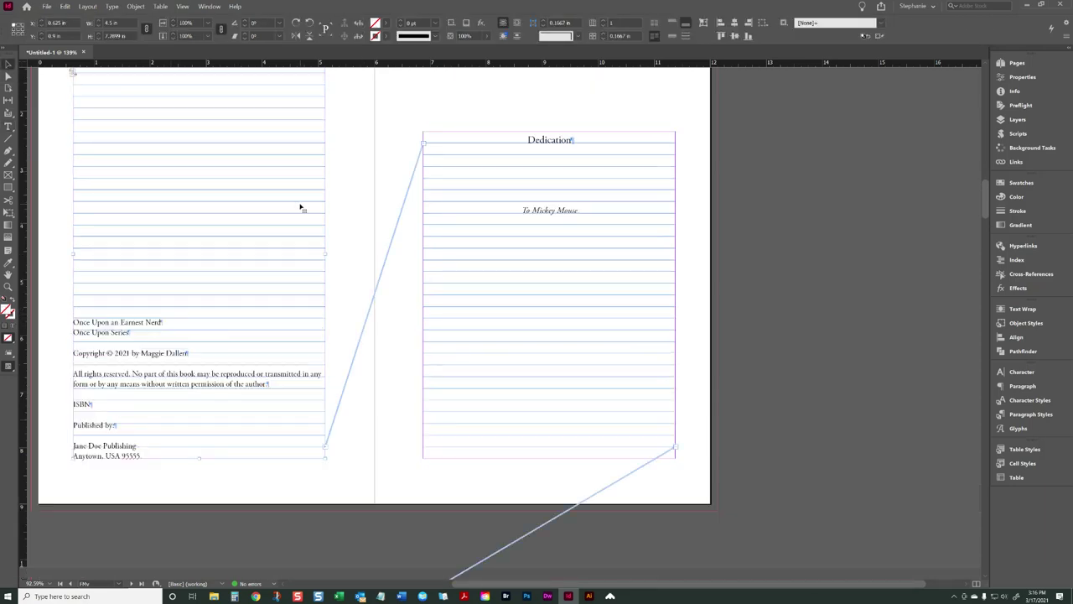
pyautogui.click(394, 172)
pyautogui.scroll(10, 394, 172)
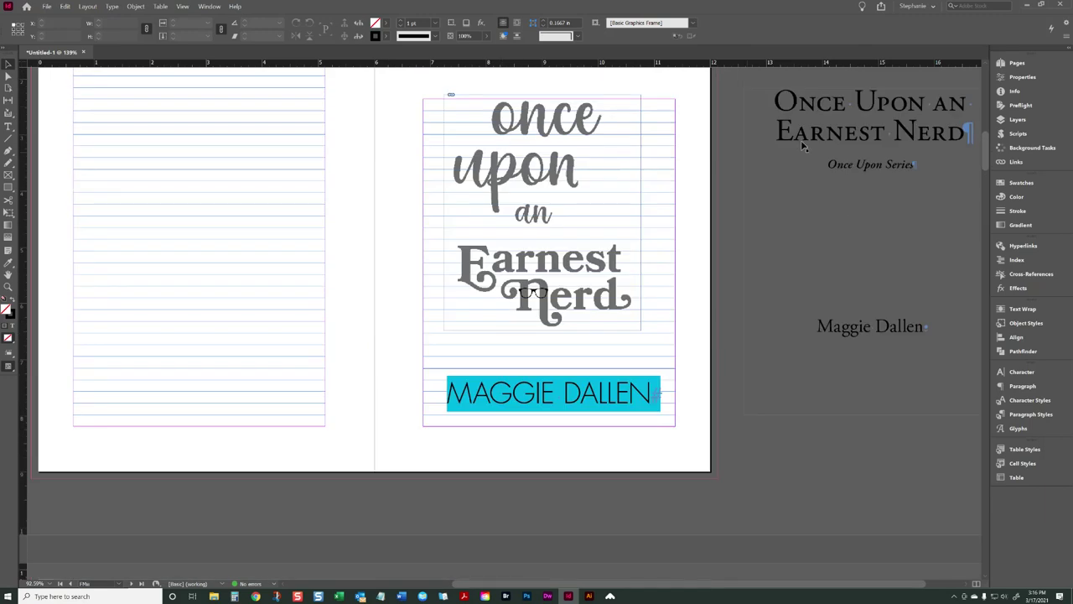
pyautogui.click(886, 283)
pyautogui.scroll(-7, 682, 241)
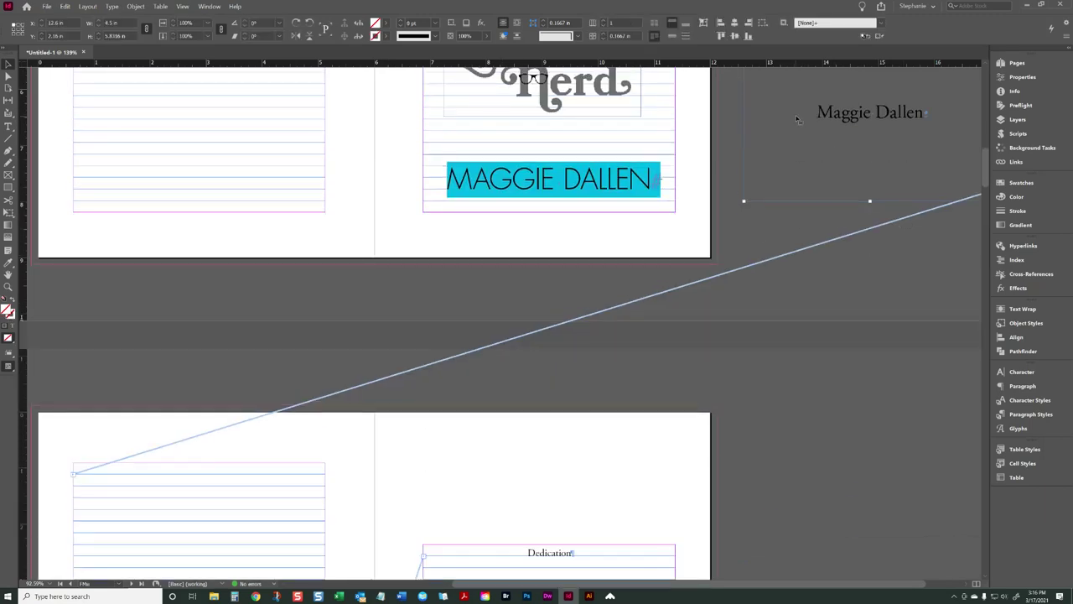
pyautogui.scroll(-5, 792, 126)
pyautogui.scroll(9, 791, 128)
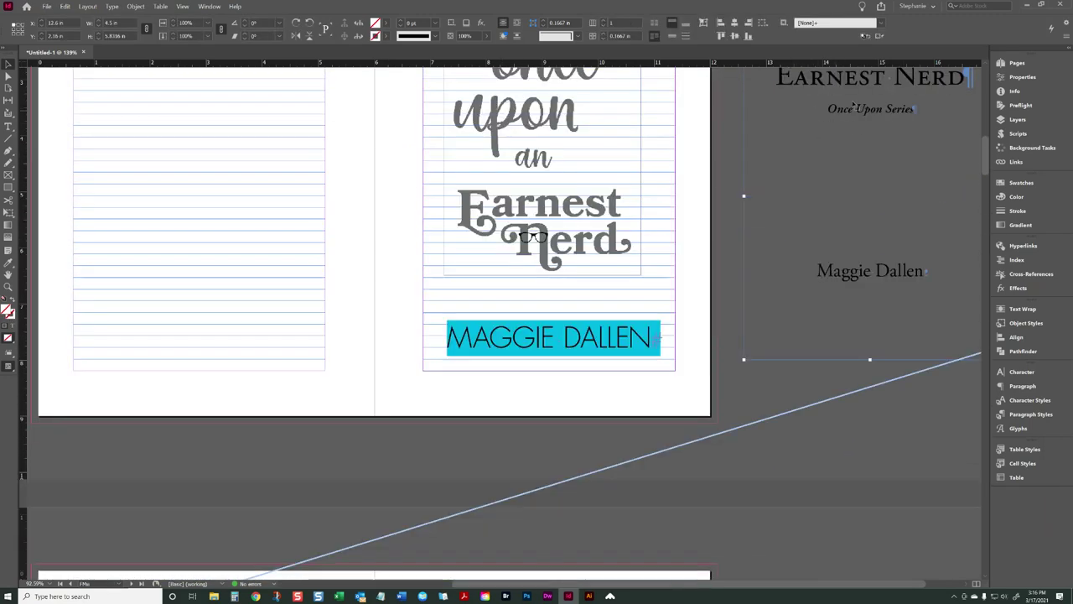
pyautogui.scroll(-15, 596, 170)
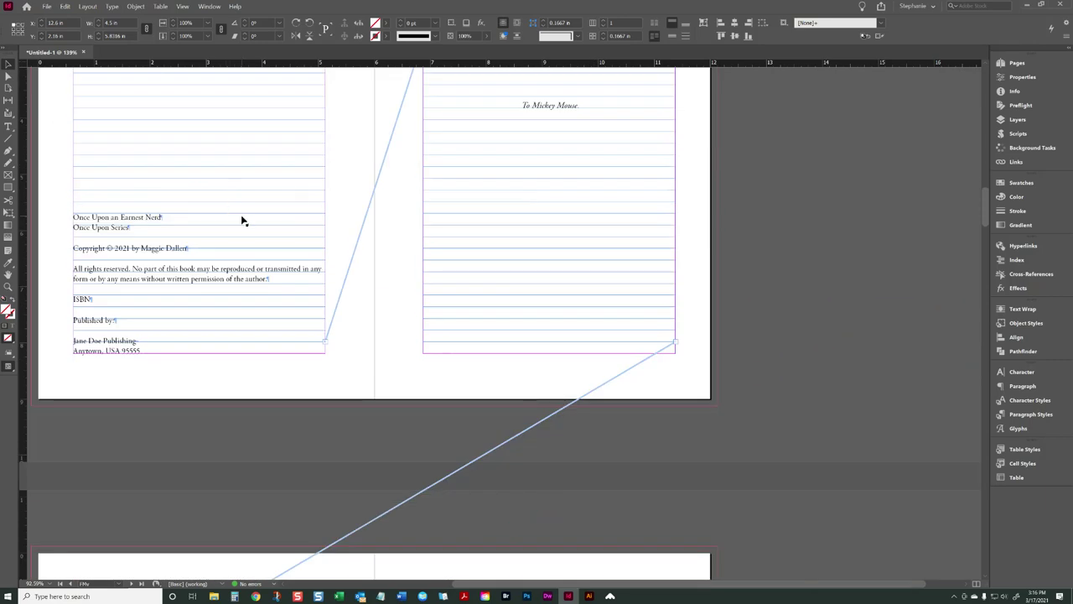
pyautogui.scroll(15, 863, 86)
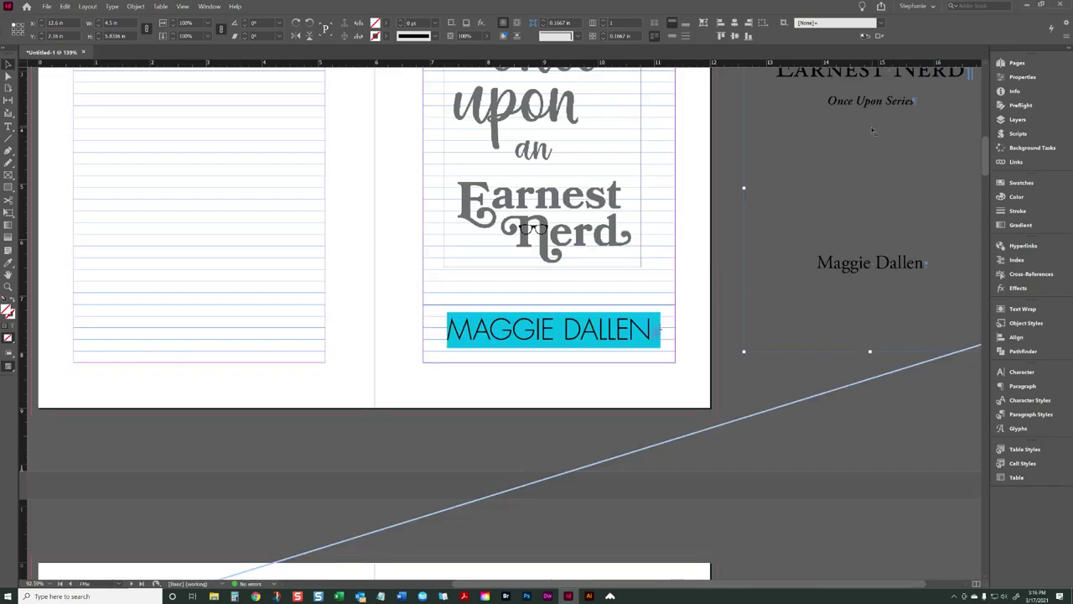
pyautogui.scroll(-15, 868, 138)
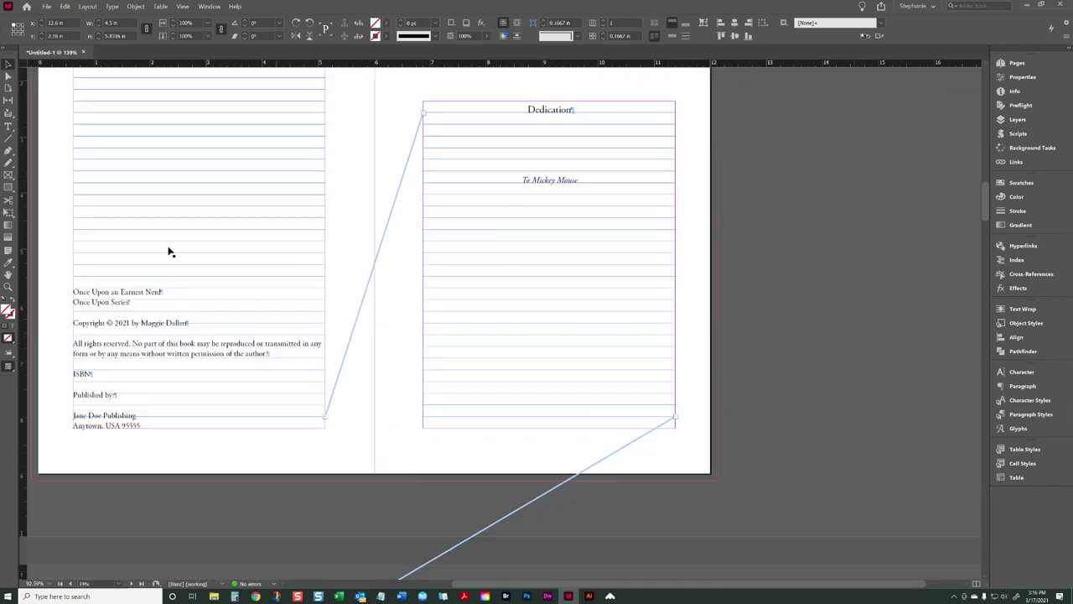
# Step: Check where the front matter text thread ends on page viii and inspect the separate Contents frame
pyautogui.scroll(-5, 539, 260)
pyautogui.scroll(-10, 539, 259)
pyautogui.scroll(-7, 587, 277)
pyautogui.scroll(-5, 559, 283)
pyautogui.scroll(-4, 258, 332)
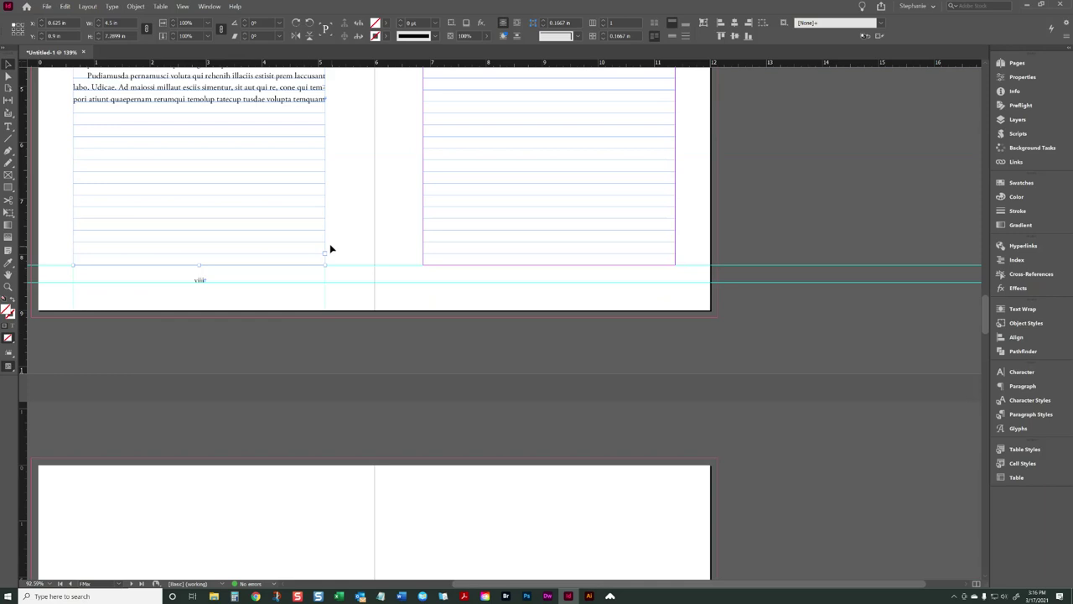
pyautogui.scroll(4, 610, 230)
pyautogui.click(534, 209)
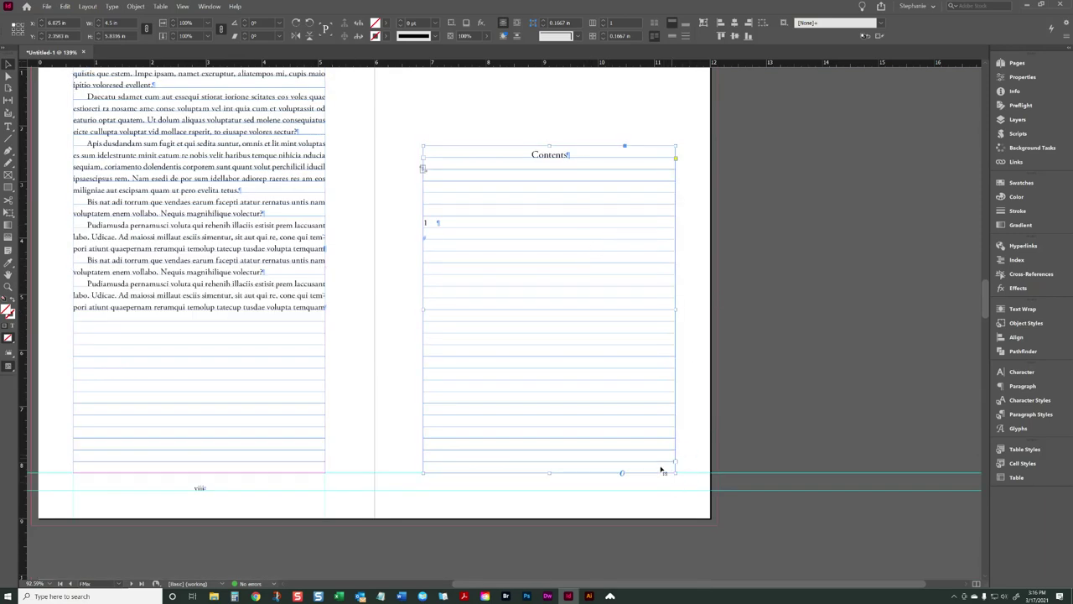
# Step: Inspect the A Note to the Reader frame and follow its text thread through the following front matter pages
pyautogui.scroll(-10, 442, 325)
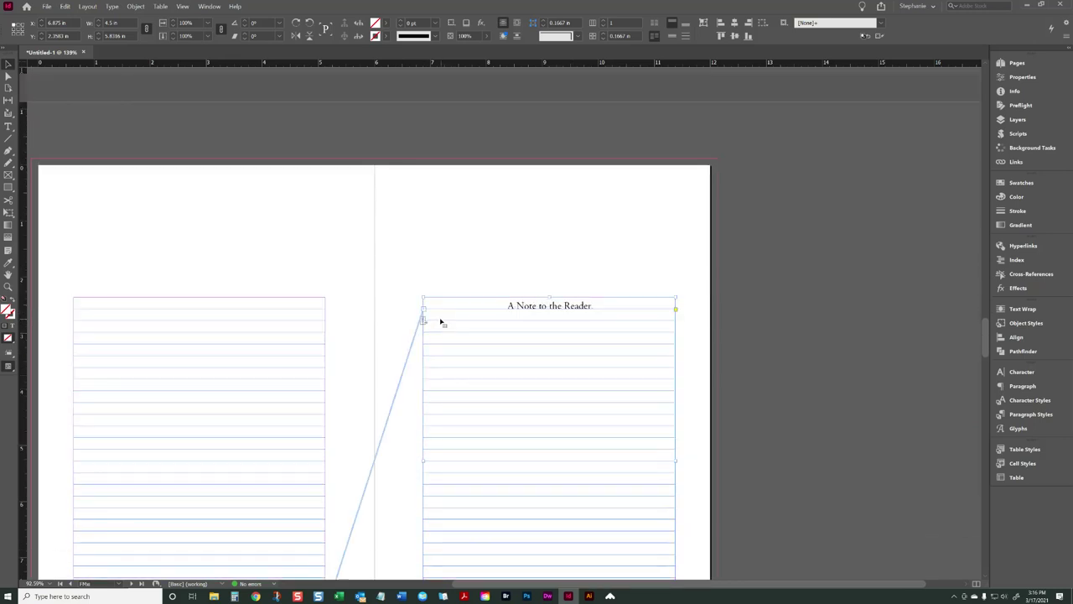
pyautogui.click(441, 321)
pyautogui.scroll(-7, 503, 277)
pyautogui.scroll(2, 479, 224)
pyautogui.scroll(2, 480, 224)
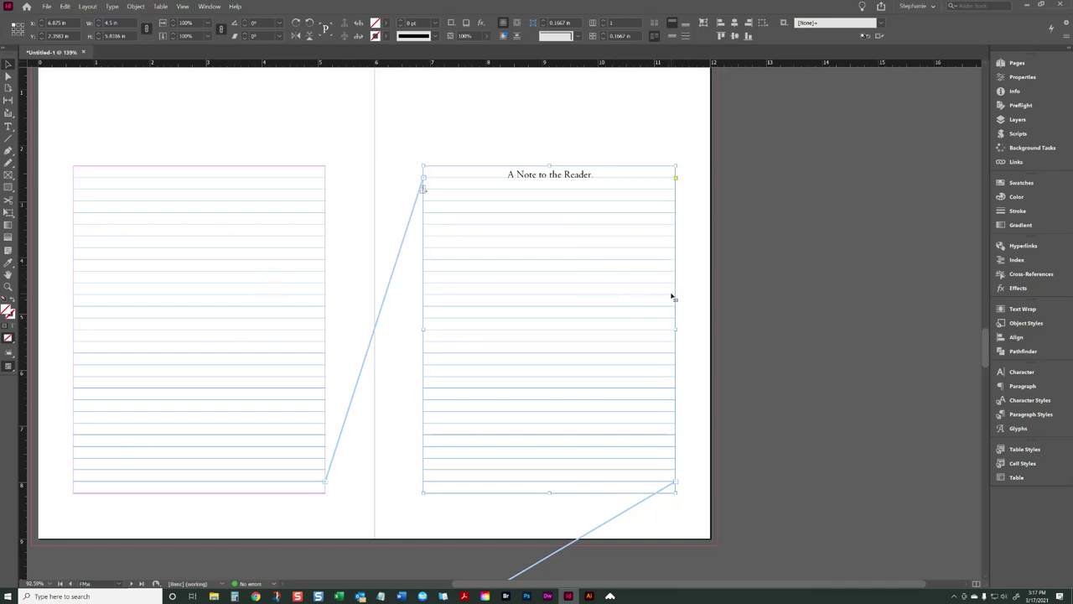
pyautogui.scroll(-10, 687, 331)
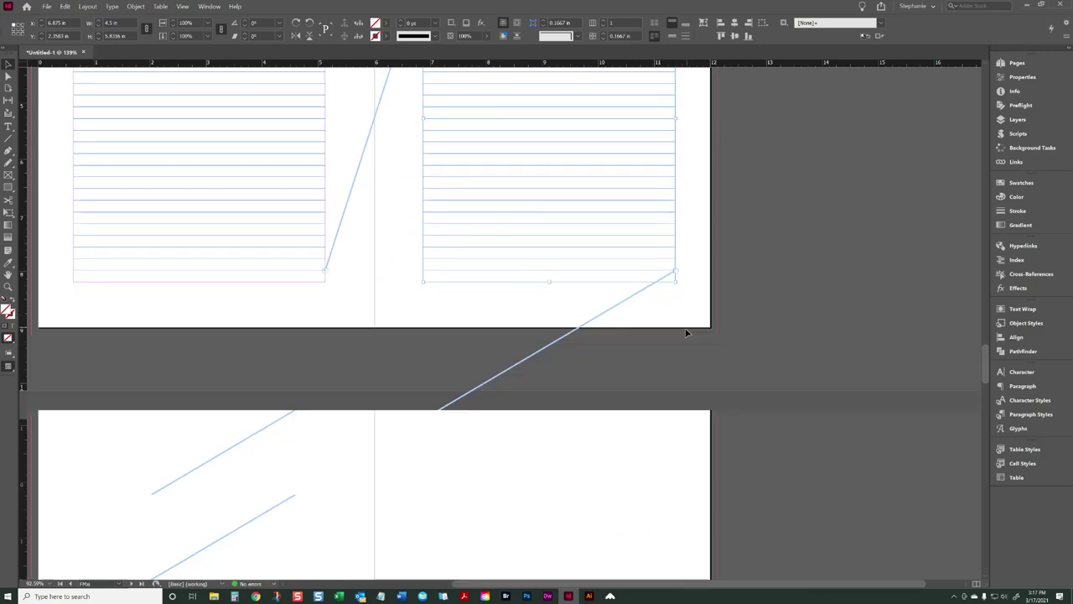
pyautogui.scroll(-15, 702, 294)
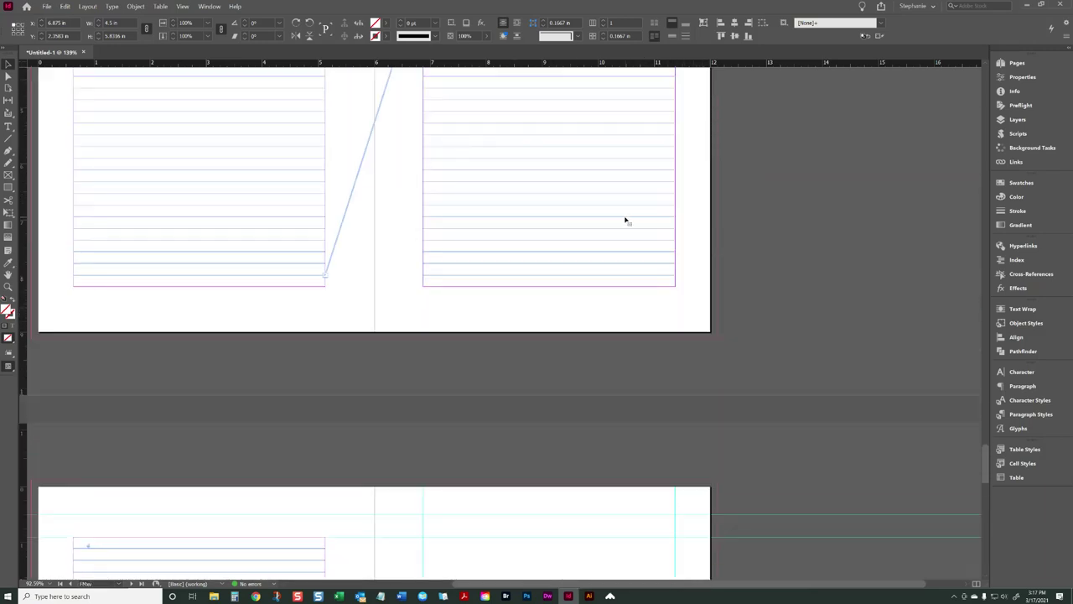
# Step: Examine the threading of the Foreword frame, the Chapter 1 and Chapter 2 frames, and the About the Author frame
pyautogui.click(624, 220)
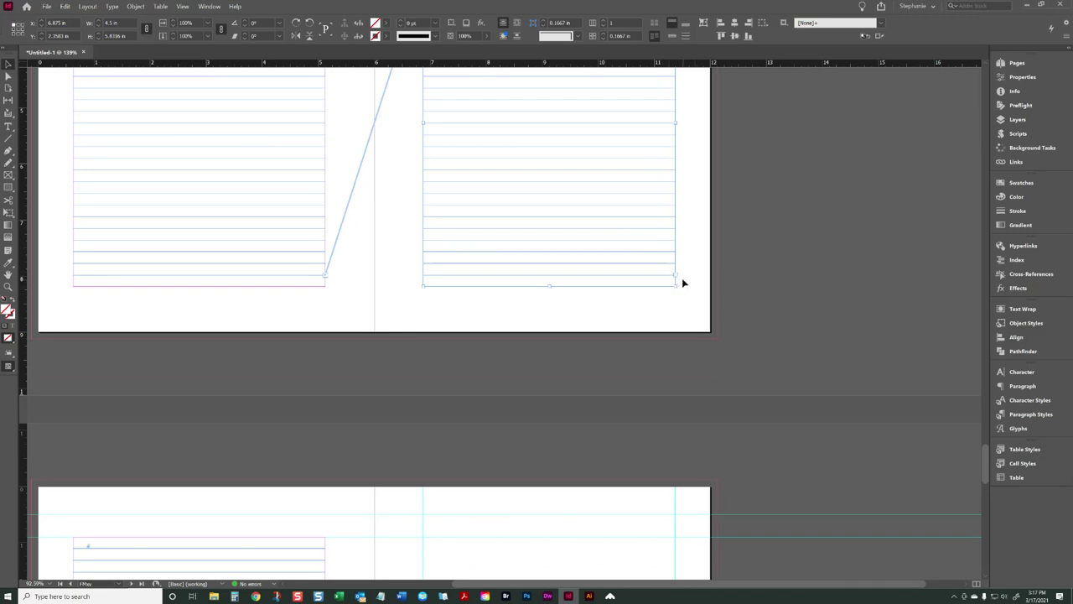
pyautogui.click(684, 283)
pyautogui.scroll(5, 684, 283)
pyautogui.scroll(-3, 654, 299)
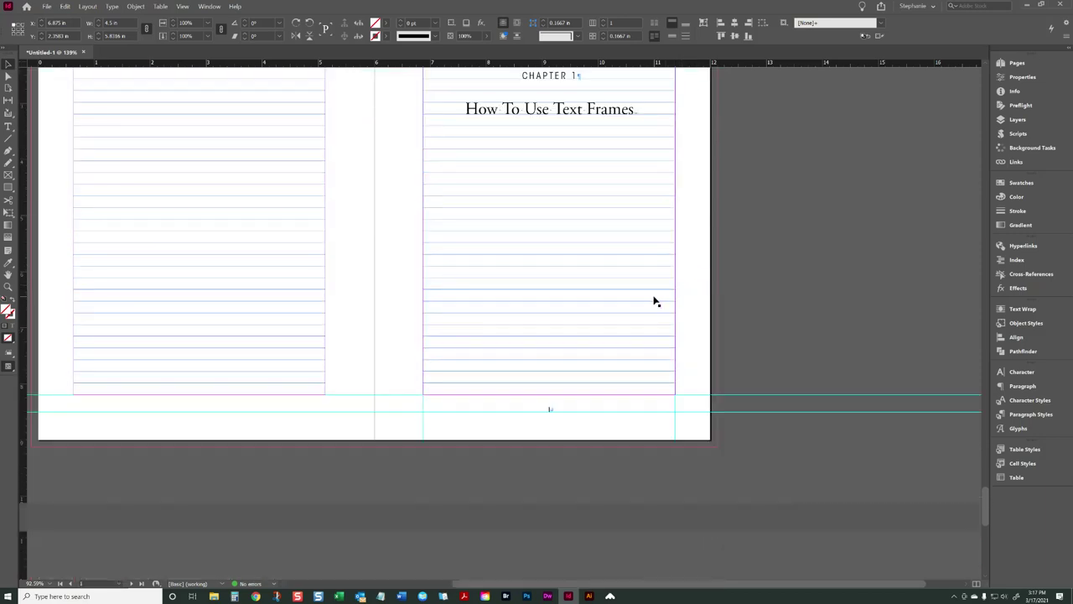
pyautogui.scroll(1, 675, 299)
pyautogui.click(675, 300)
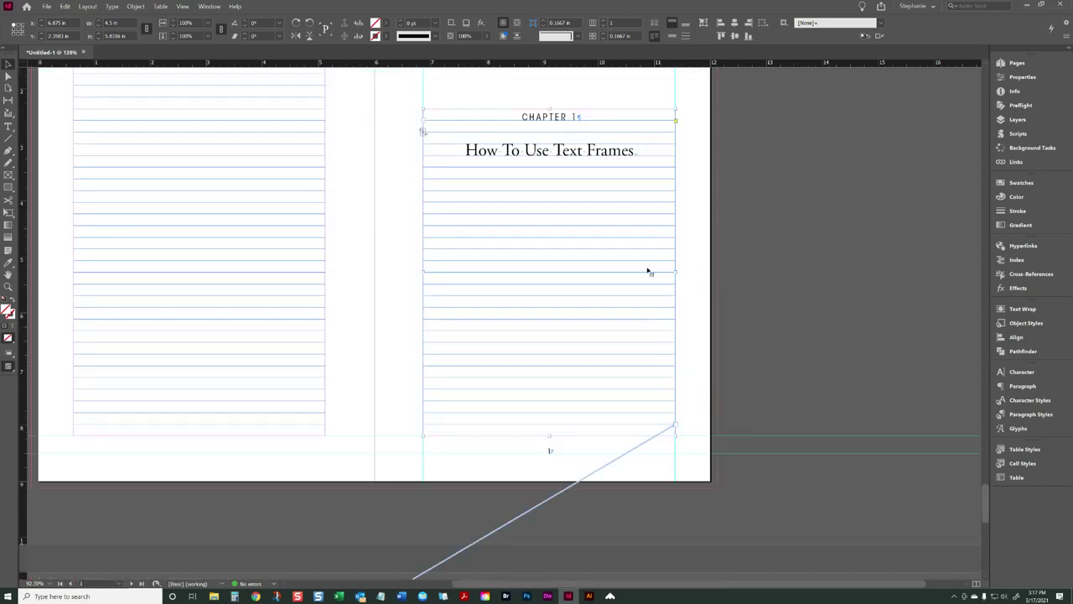
pyautogui.scroll(1, 623, 215)
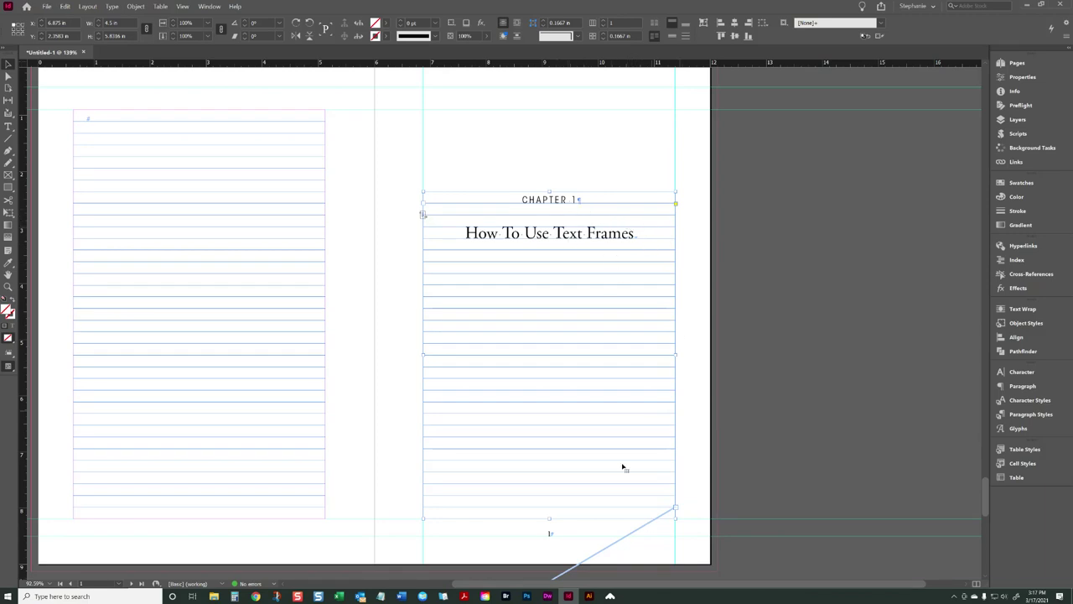
pyautogui.scroll(-7, 642, 531)
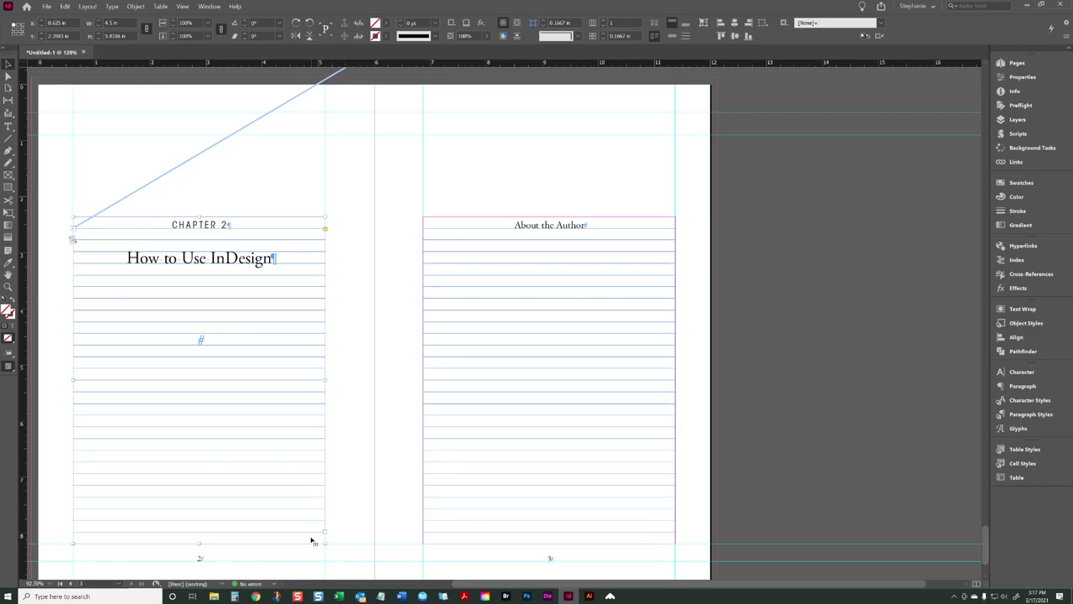
pyautogui.click(557, 233)
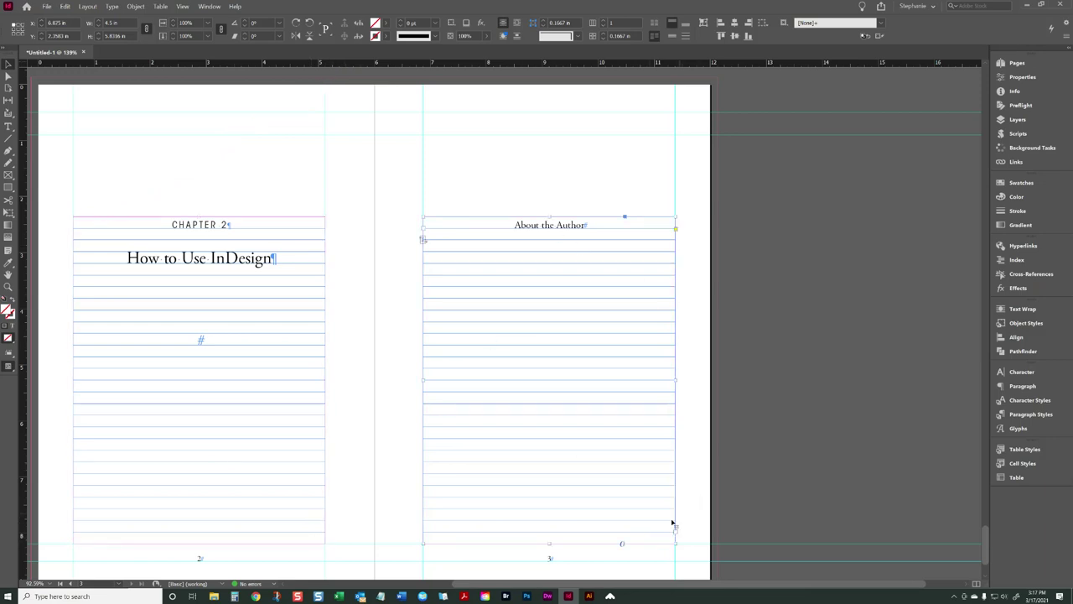
# Step: Update the table of contents in the Contents frame
pyautogui.scroll(-20, 657, 386)
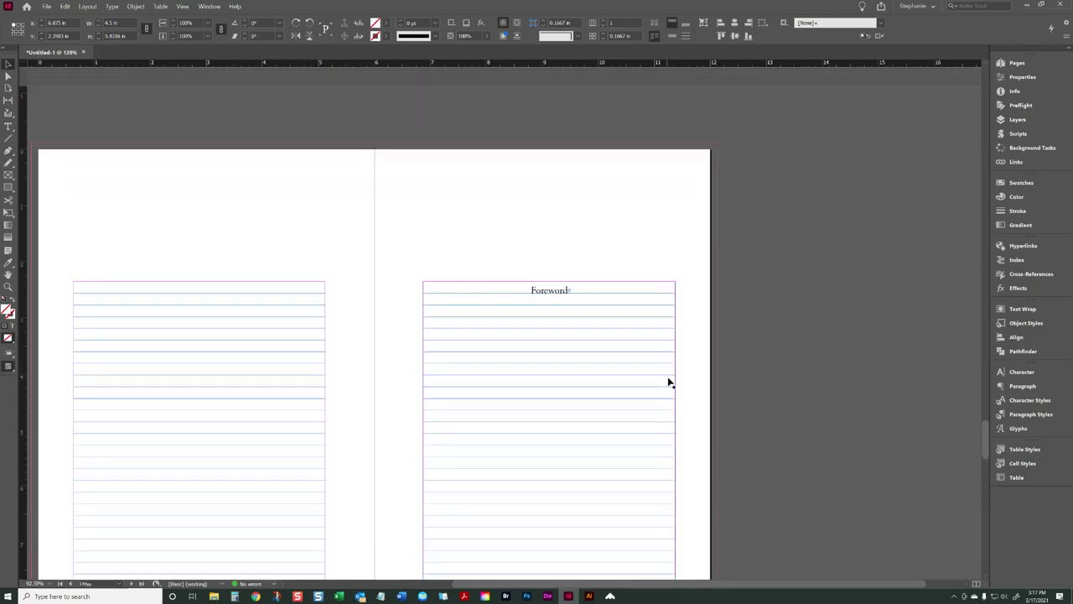
pyautogui.scroll(-15, 668, 378)
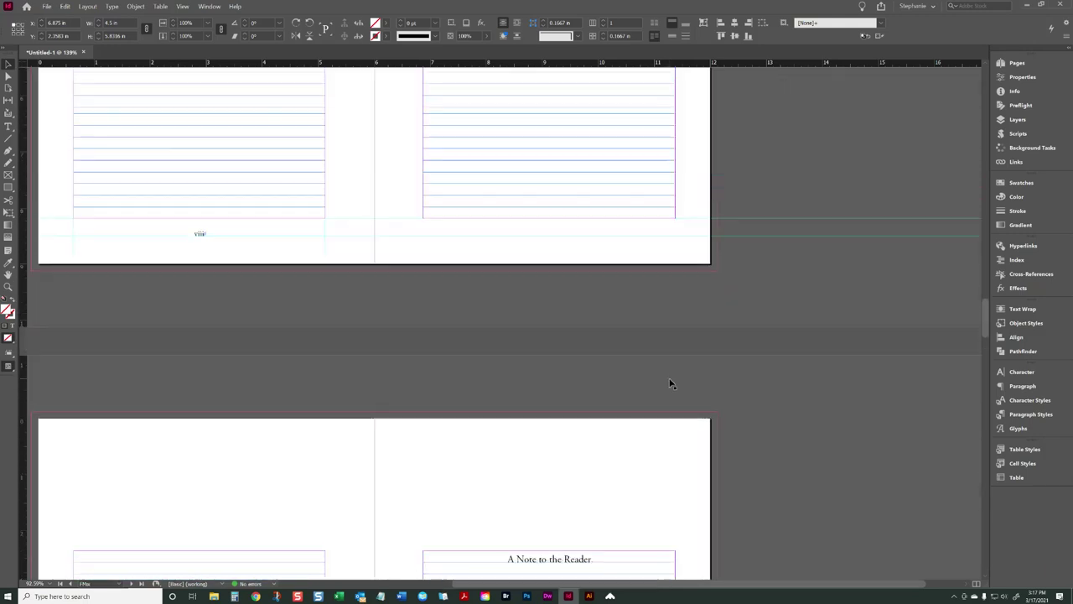
pyautogui.click(546, 408)
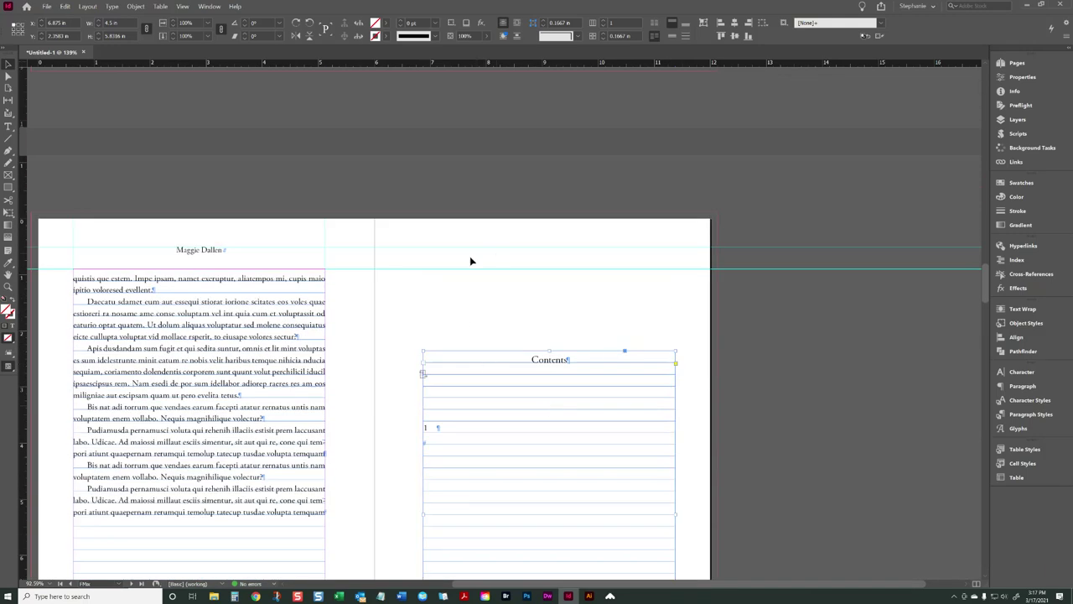
pyautogui.click(87, 6)
pyautogui.click(149, 168)
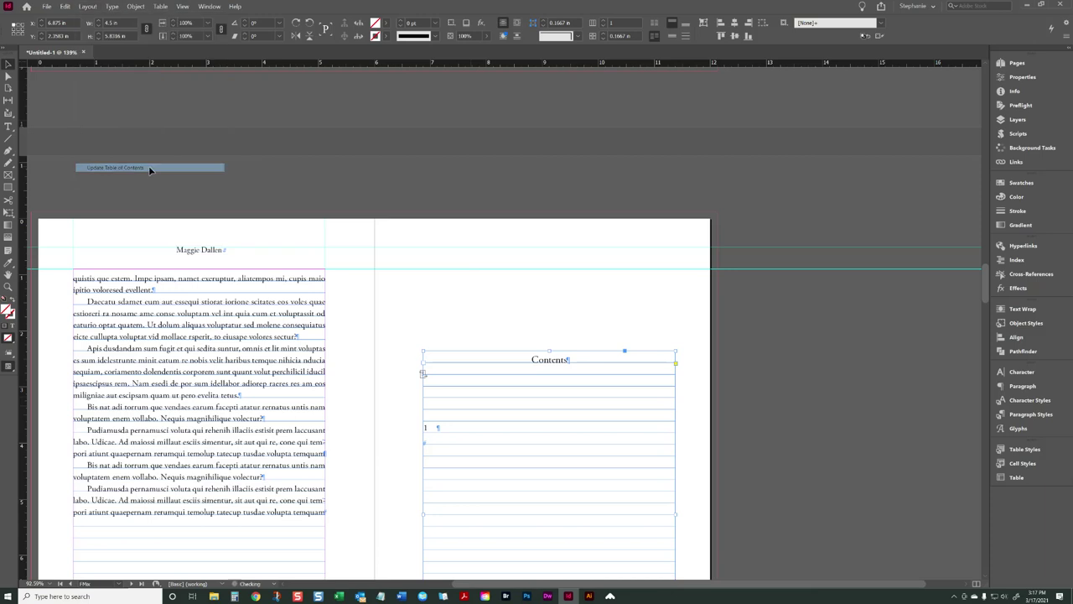
pyautogui.scroll(-3, 276, 203)
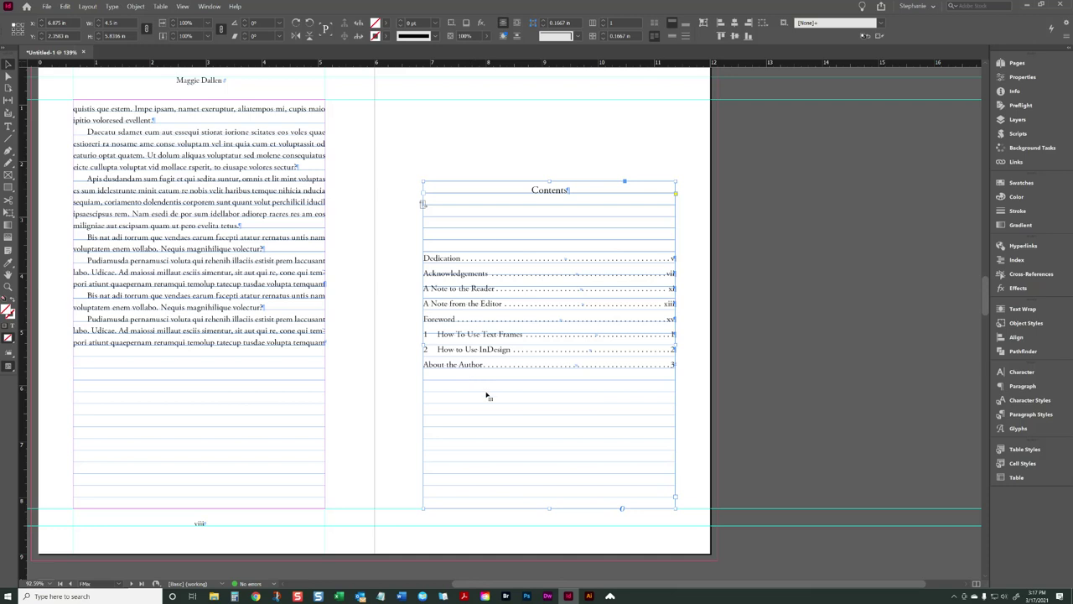
# Step: Examine the Dedication, Acknowledgements, A Note to the Reader and A Note from the Editor entries in the contents list
pyautogui.doubleClick(460, 283)
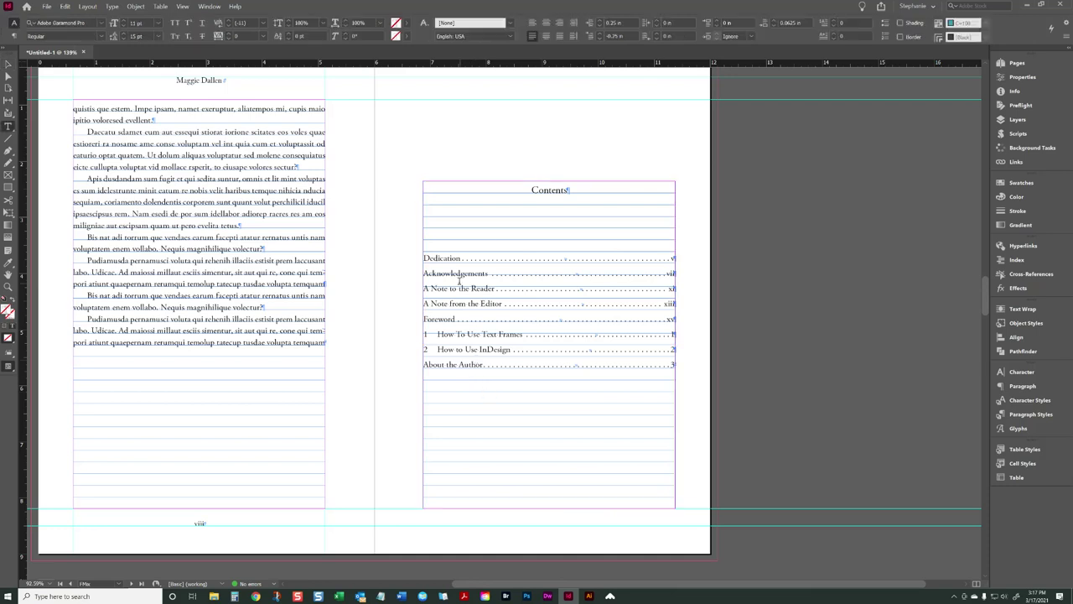
pyautogui.tripleClick(457, 270)
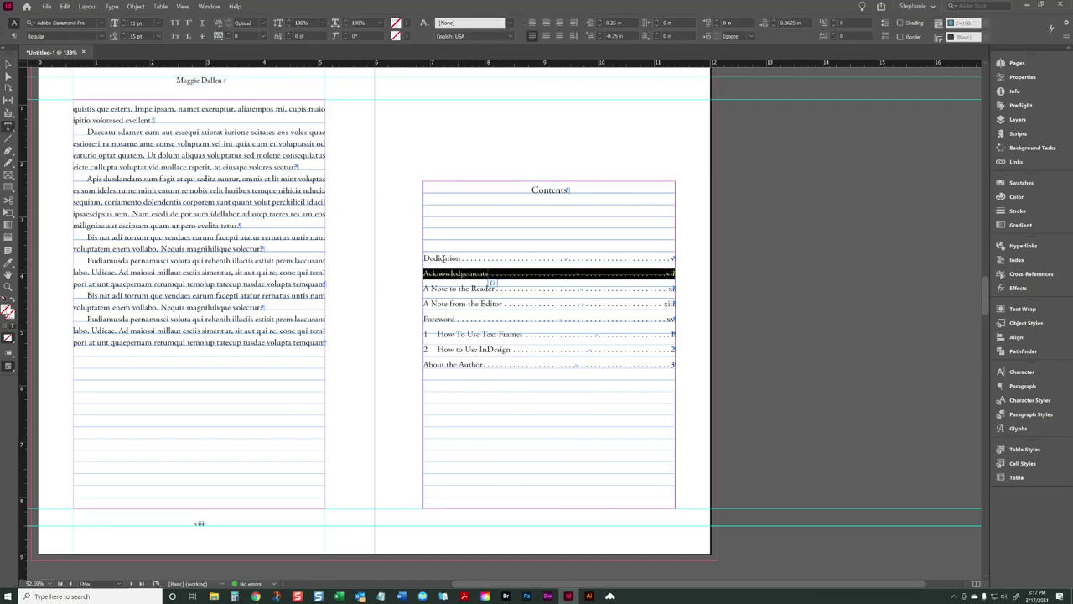
pyautogui.tripleClick(441, 259)
pyautogui.tripleClick(447, 273)
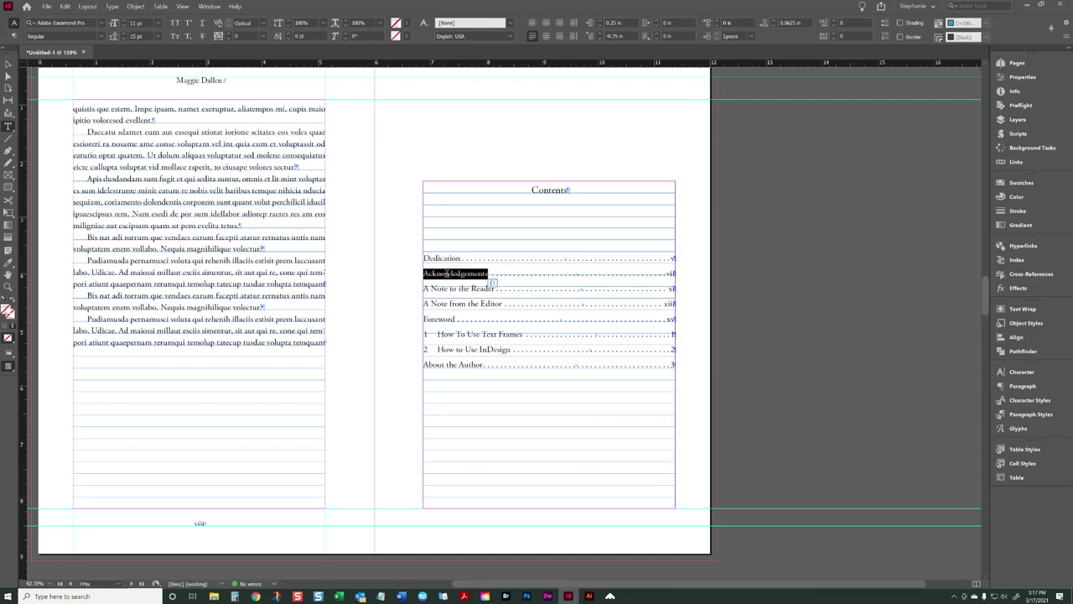
pyautogui.click(449, 258)
pyautogui.moveTo(421, 283); pyautogui.dragTo(618, 303)
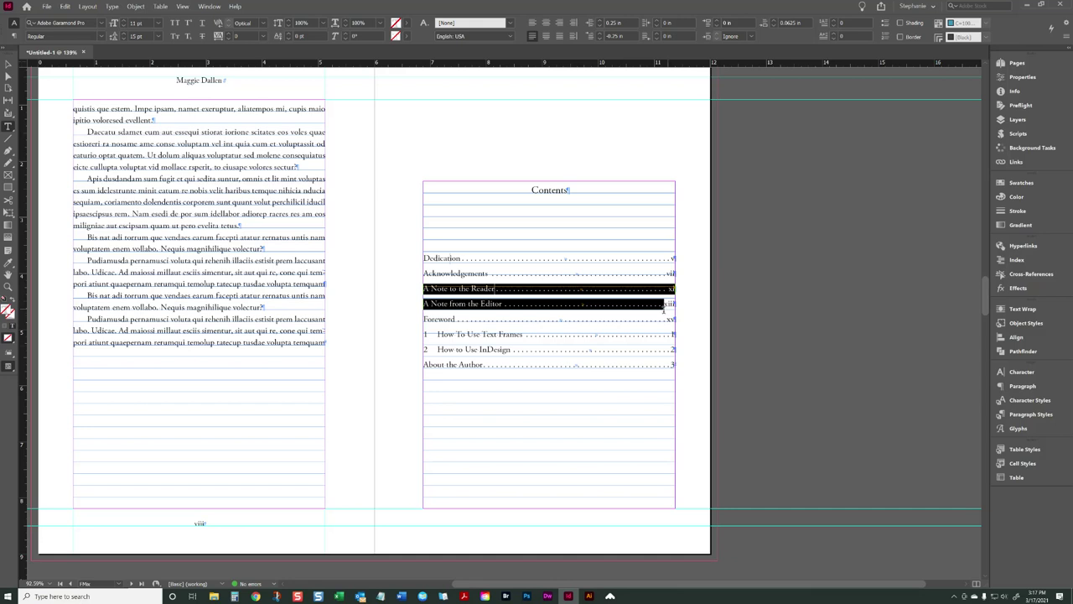
# Step: Check which paragraph style is applied to the Dedication heading
pyautogui.scroll(-20, 664, 331)
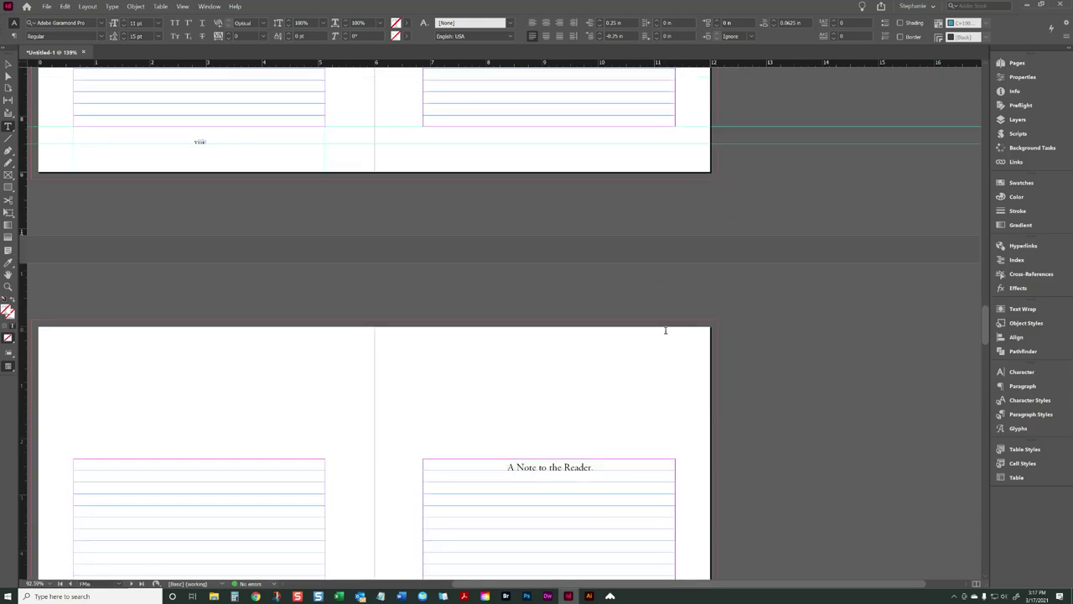
pyautogui.scroll(12, 669, 331)
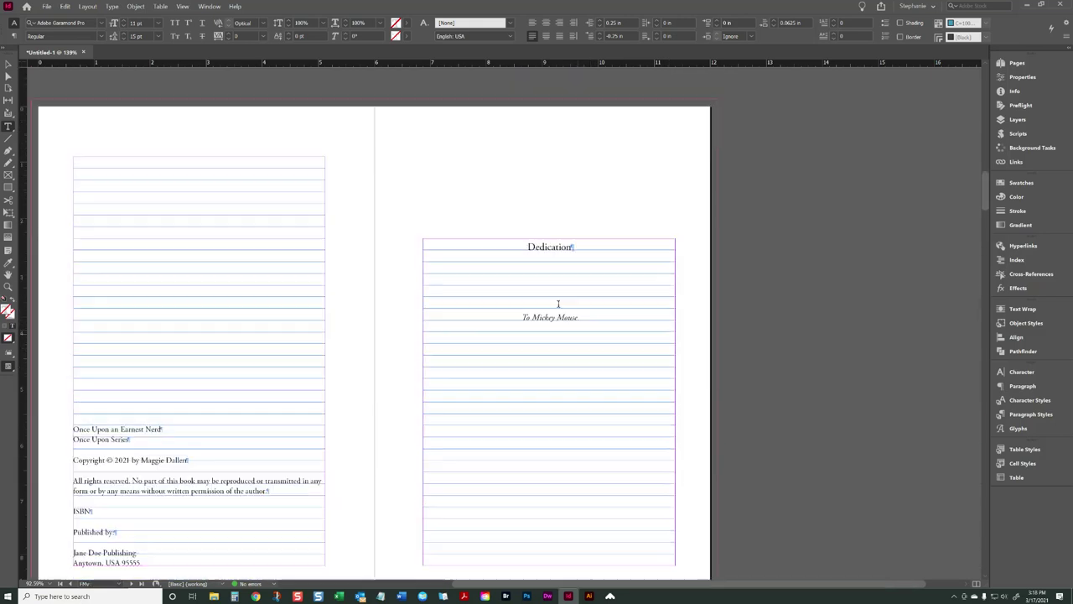
pyautogui.click(566, 268)
pyautogui.click(1030, 414)
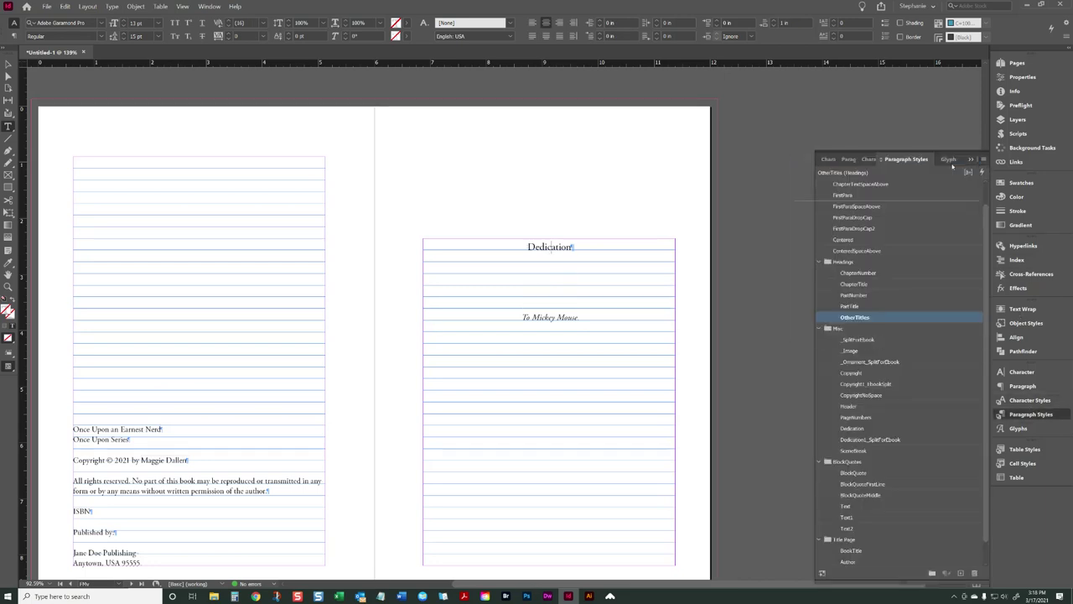
# Step: Create a paragraph style named OtherTitlesNoToc, based on OtherTitles, and apply it to the Dedication heading
pyautogui.click(953, 166)
pyautogui.write('OtherTitlesNoToc')
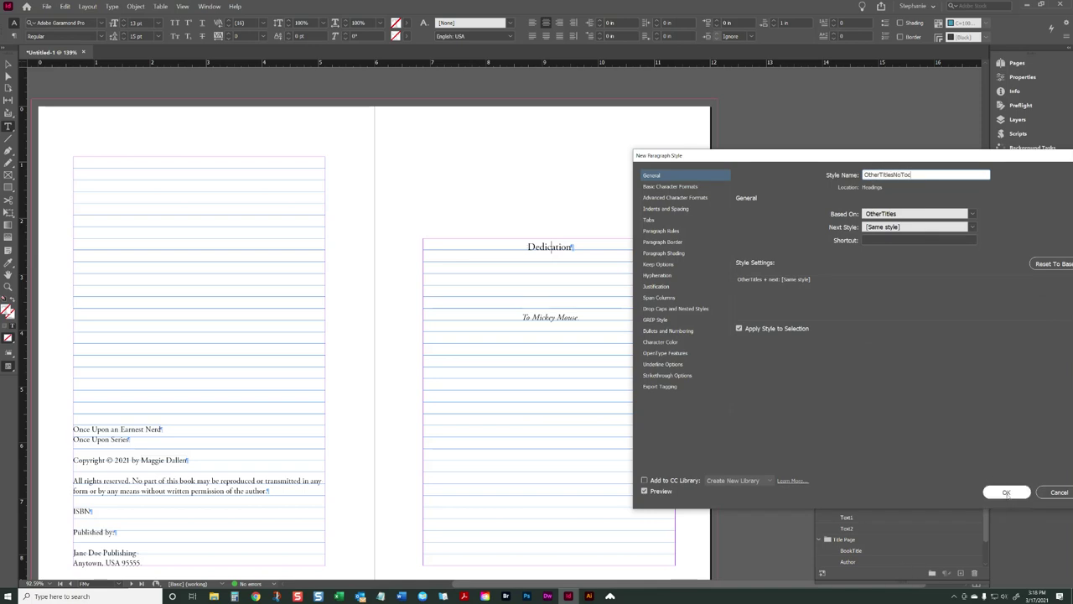
pyautogui.click(1006, 492)
# Step: Apply the OtherTitlesNoToc paragraph style to the Acknowledgements heading
pyautogui.scroll(-10, 553, 257)
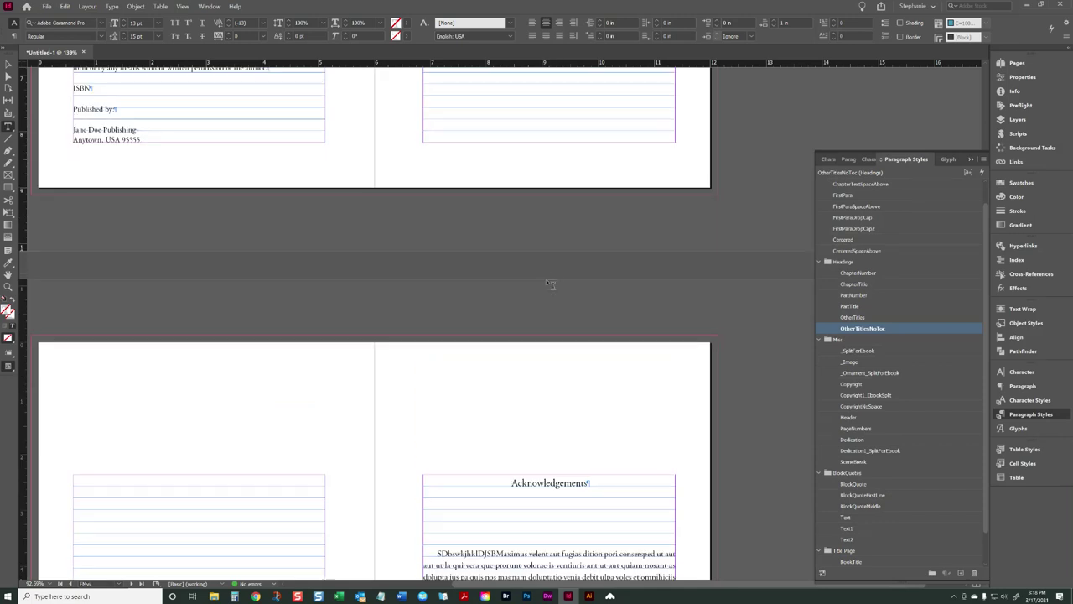
pyautogui.click(640, 275)
pyautogui.click(854, 317)
pyautogui.click(859, 327)
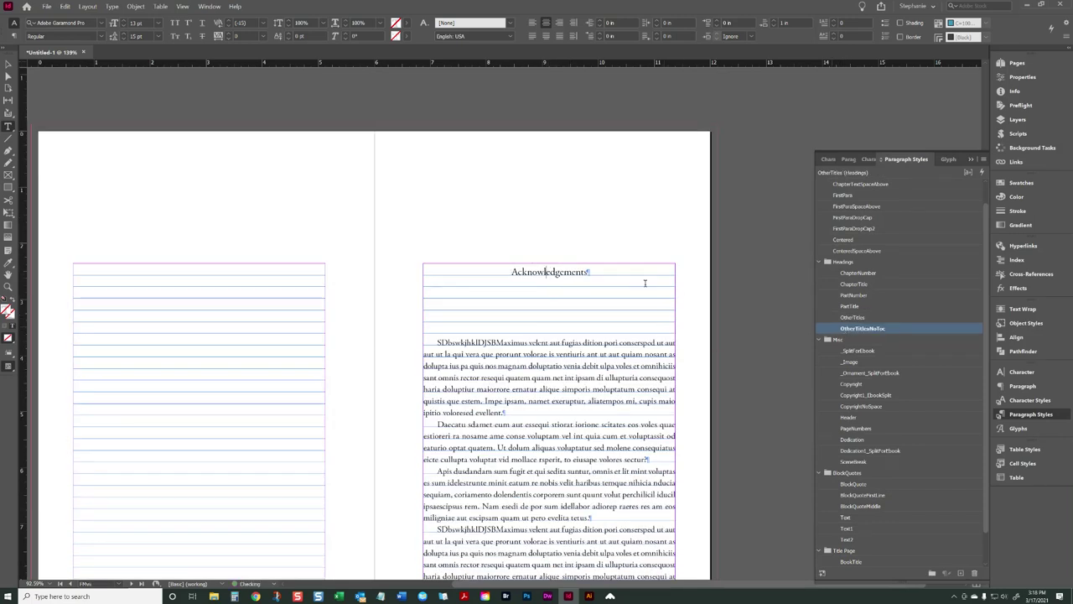
# Step: Update the table of contents in the Contents frame, leaving the frame deselected
pyautogui.scroll(-10, 569, 294)
pyautogui.scroll(-8, 569, 294)
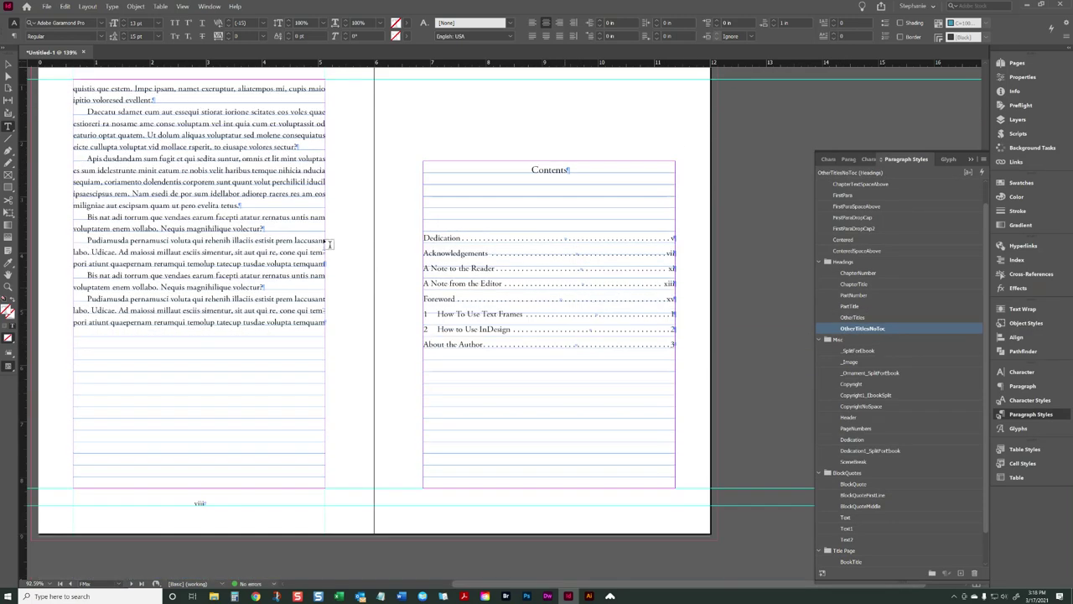
pyautogui.press('Escape')
pyautogui.click(478, 178)
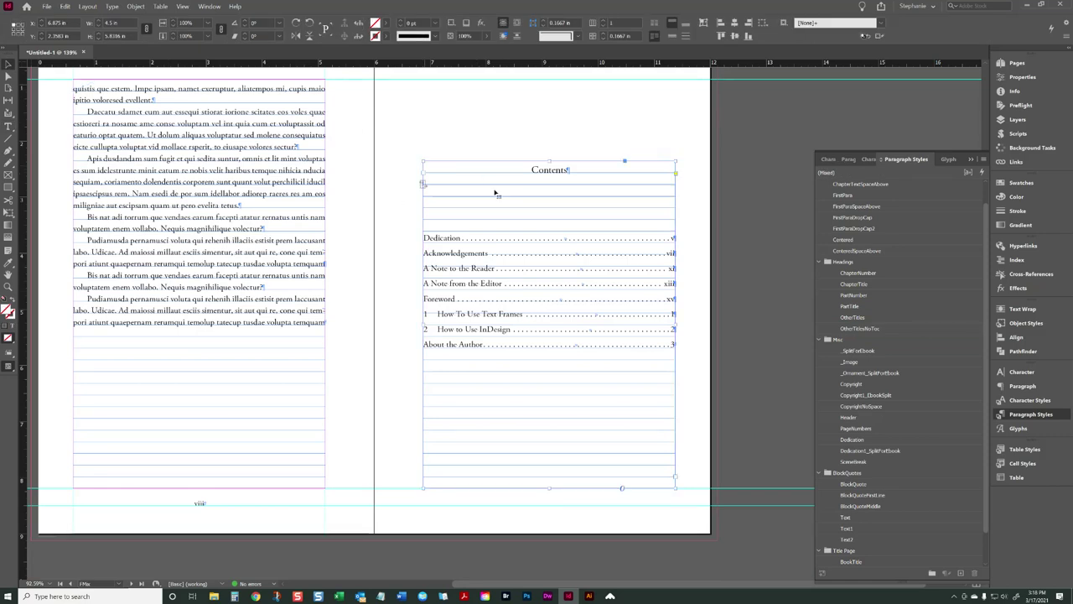
pyautogui.click(87, 6)
pyautogui.click(112, 167)
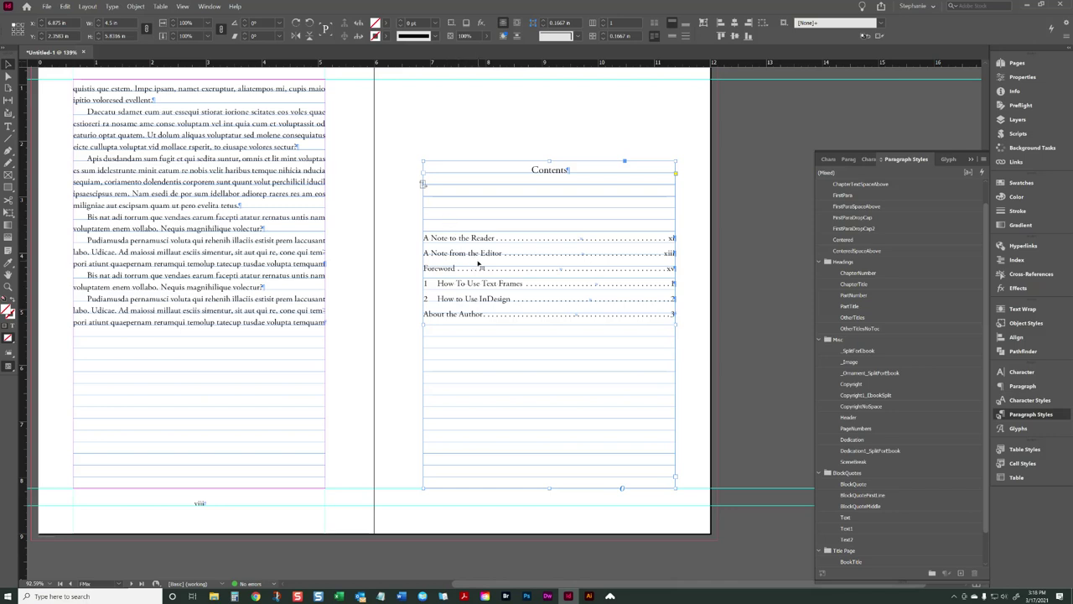
pyautogui.click(687, 243)
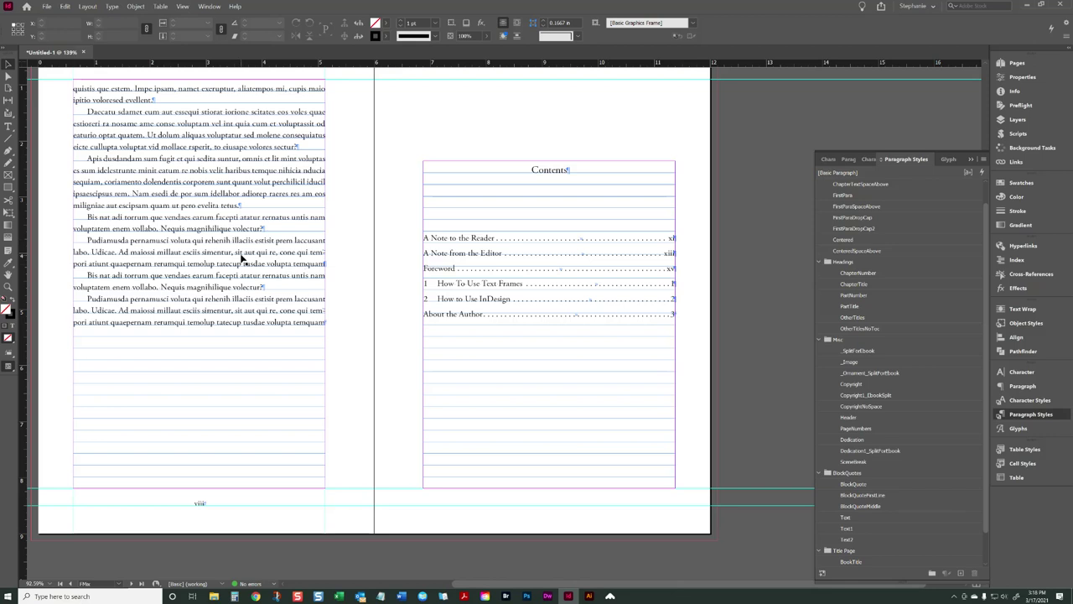
# Step: Switch to the Facebook group in Chrome and read the member's question about adding and removing front matter pages
pyautogui.moveTo(256, 595)
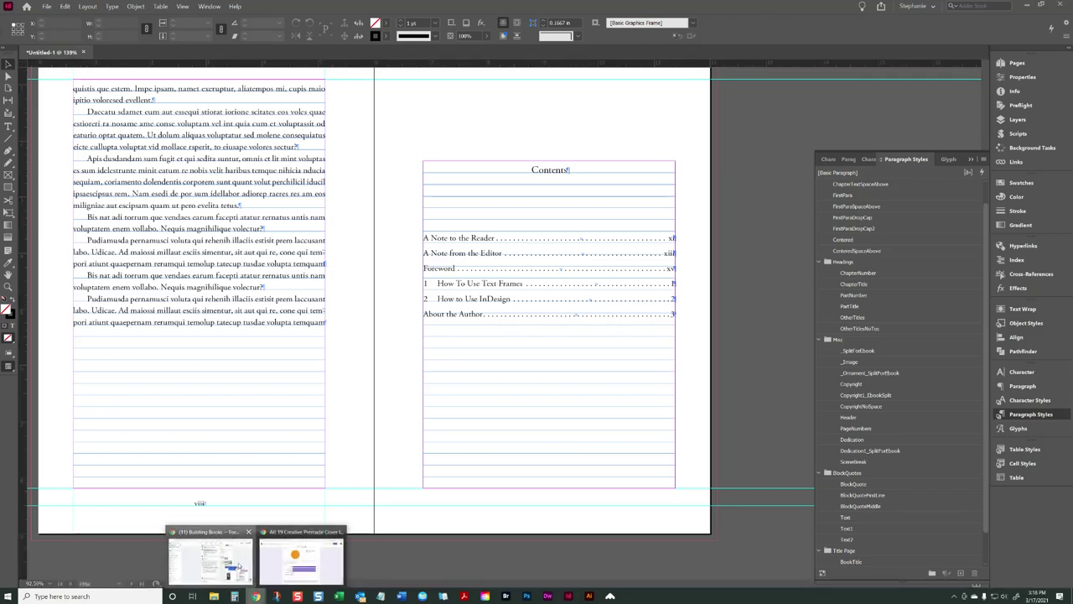
pyautogui.click(209, 557)
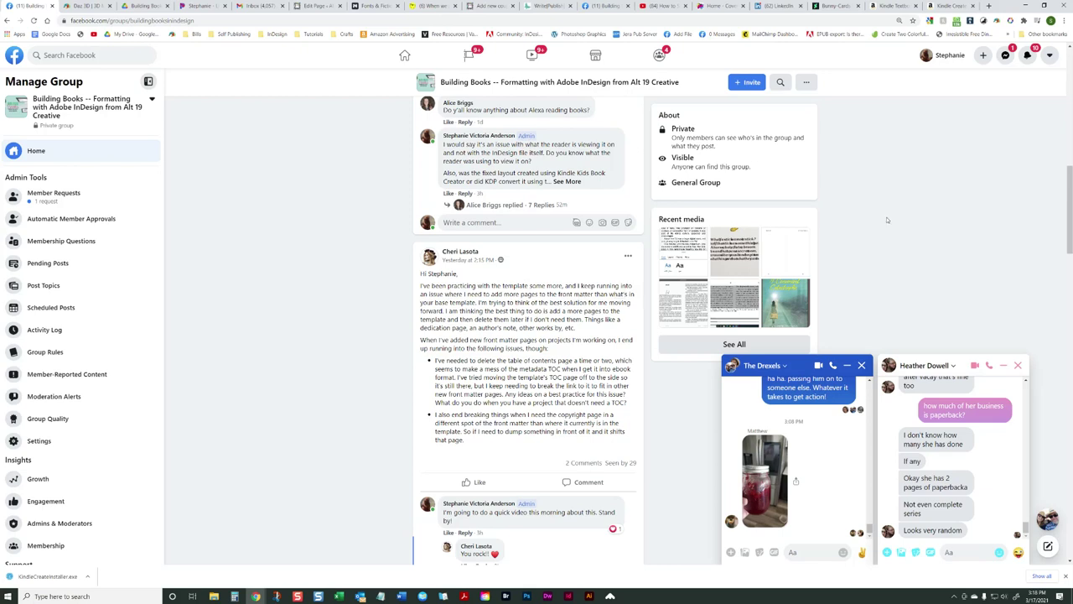
pyautogui.click(1024, 5)
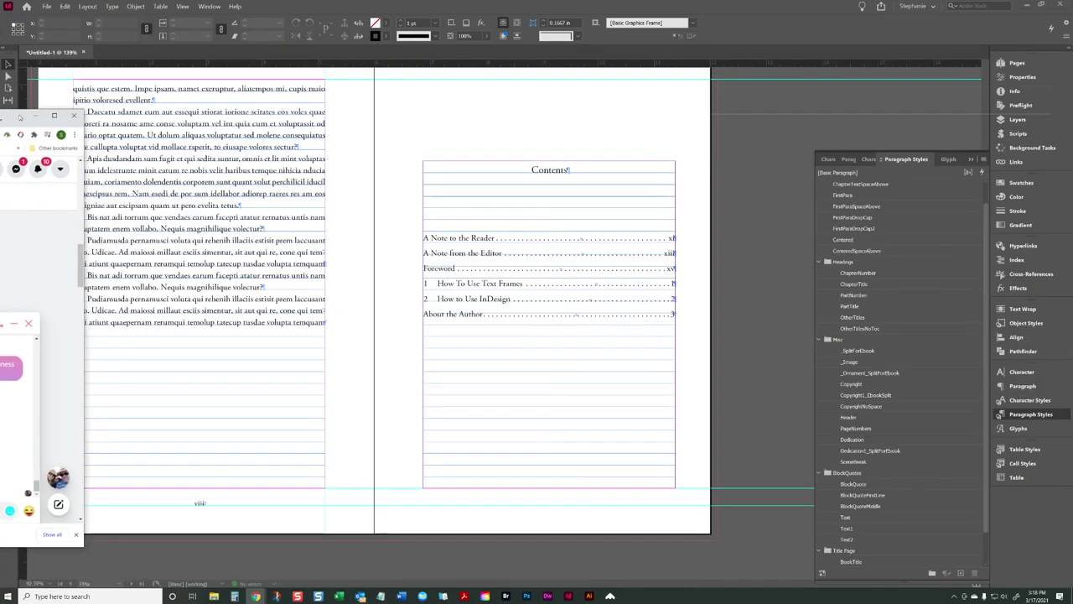
# Step: Return to InDesign and examine how the copyright page's text frame is threaded to the Dedication frame
pyautogui.click(60, 583)
pyautogui.scroll(-5, 386, 351)
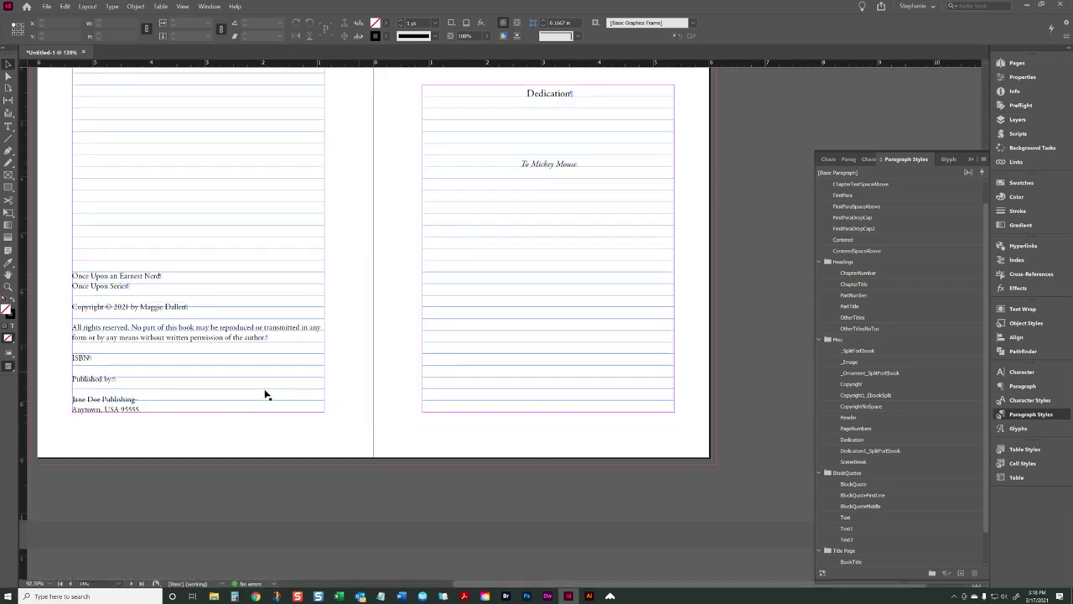
pyautogui.rightClick(166, 358)
pyautogui.click(157, 380)
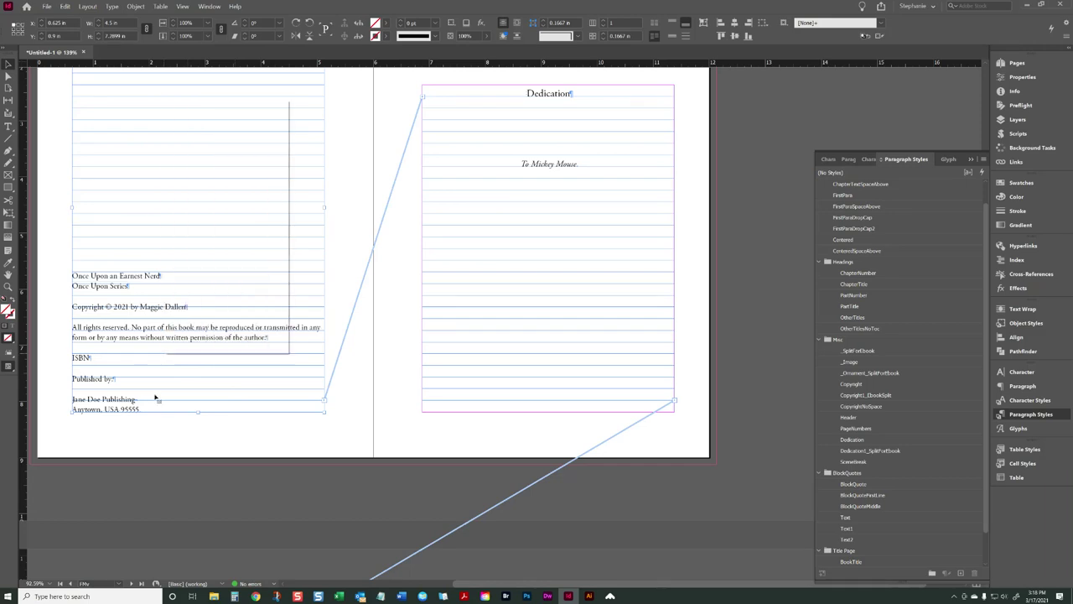
pyautogui.rightClick(147, 299)
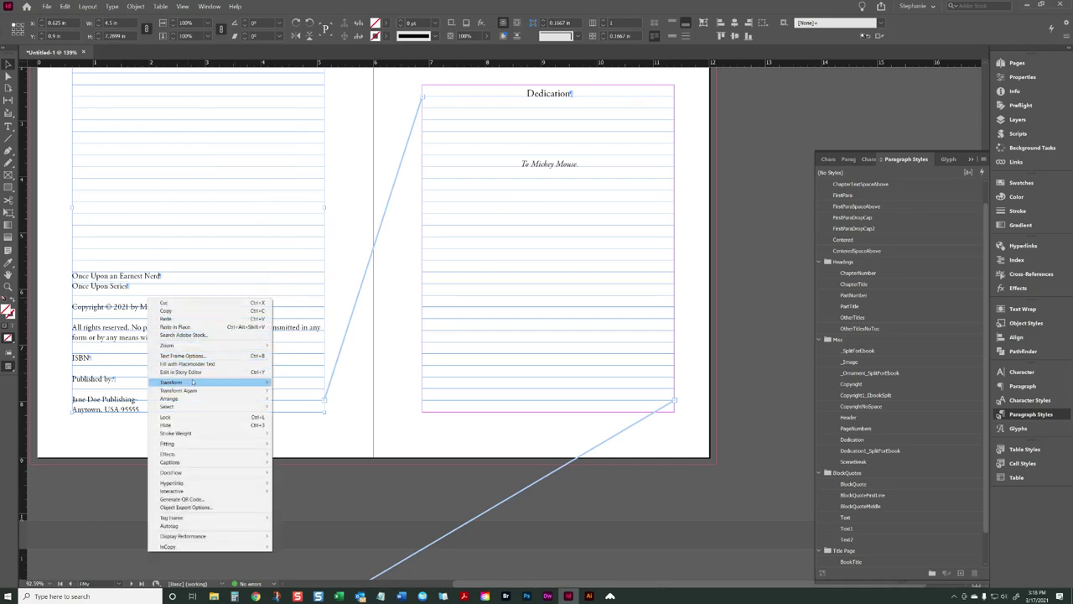
# Step: Go to the copyright page FMiv and place the text cursor at the end of its publisher details
pyautogui.click(1016, 62)
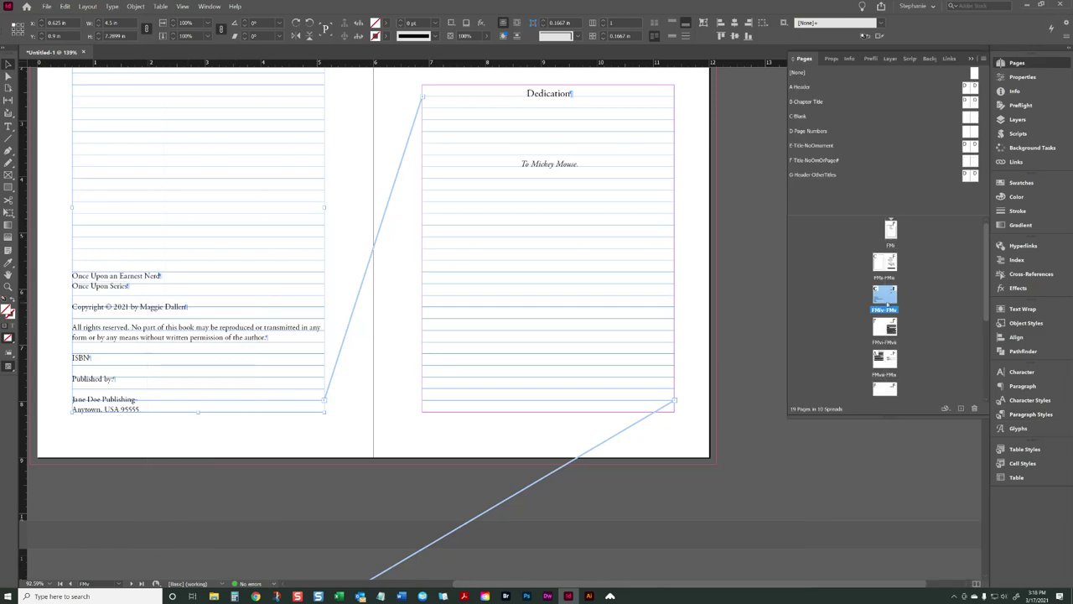
pyautogui.doubleClick(882, 295)
pyautogui.rightClick(877, 296)
pyautogui.click(905, 299)
pyautogui.click(618, 303)
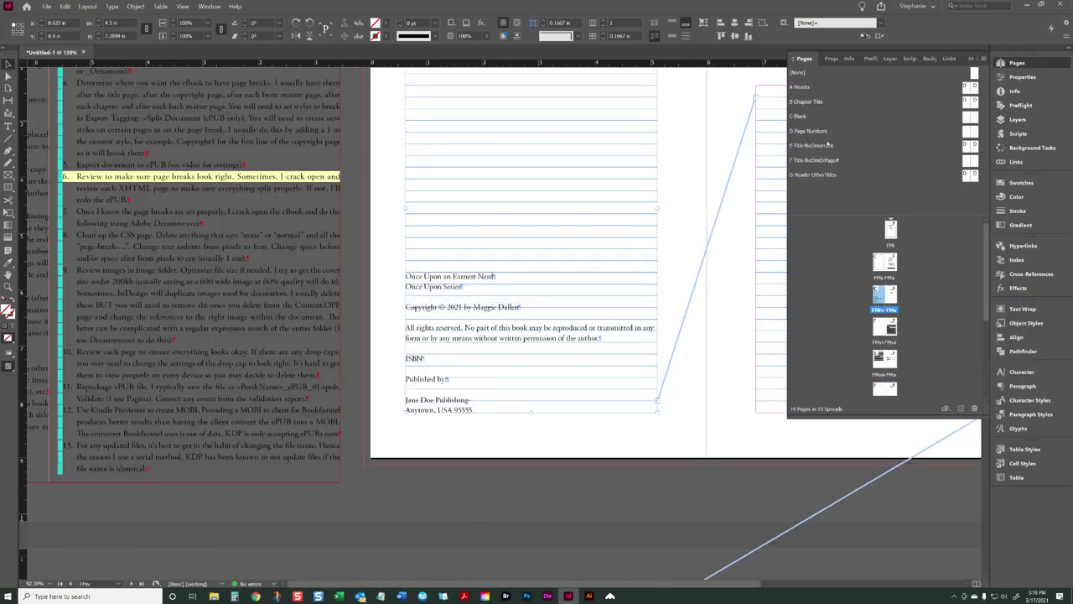
pyautogui.doubleClick(505, 411)
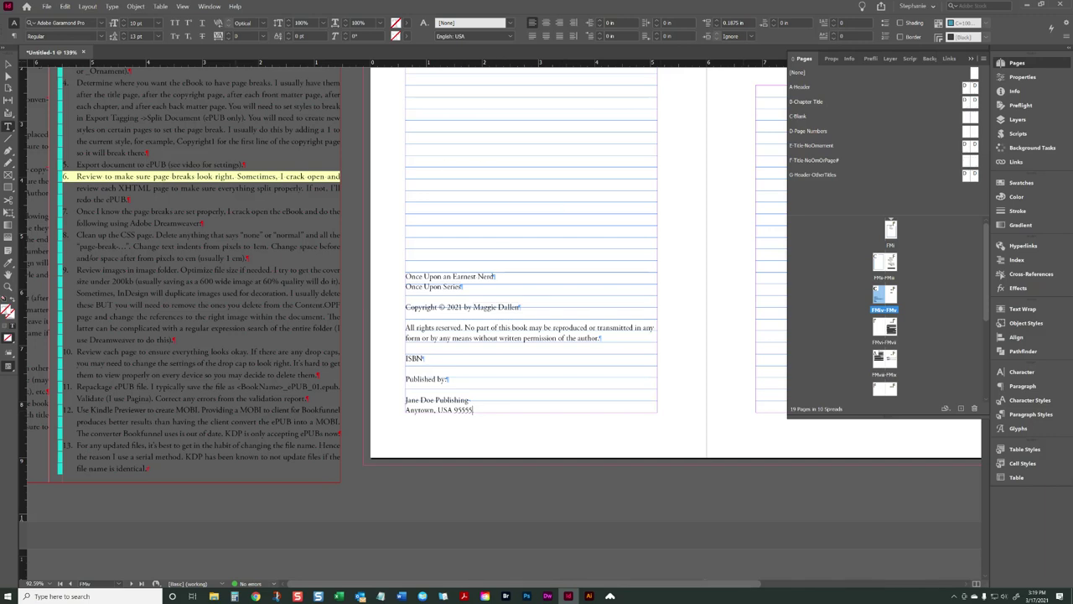
pyautogui.hotkey('alt', 'Tab')
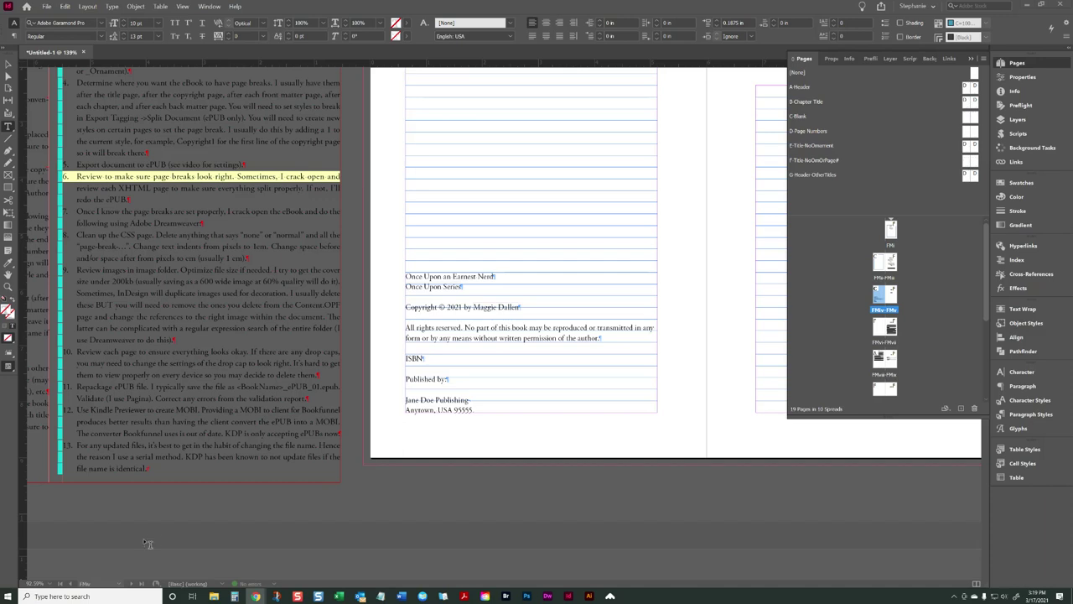
pyautogui.moveTo(373, 584); pyautogui.dragTo(499, 581)
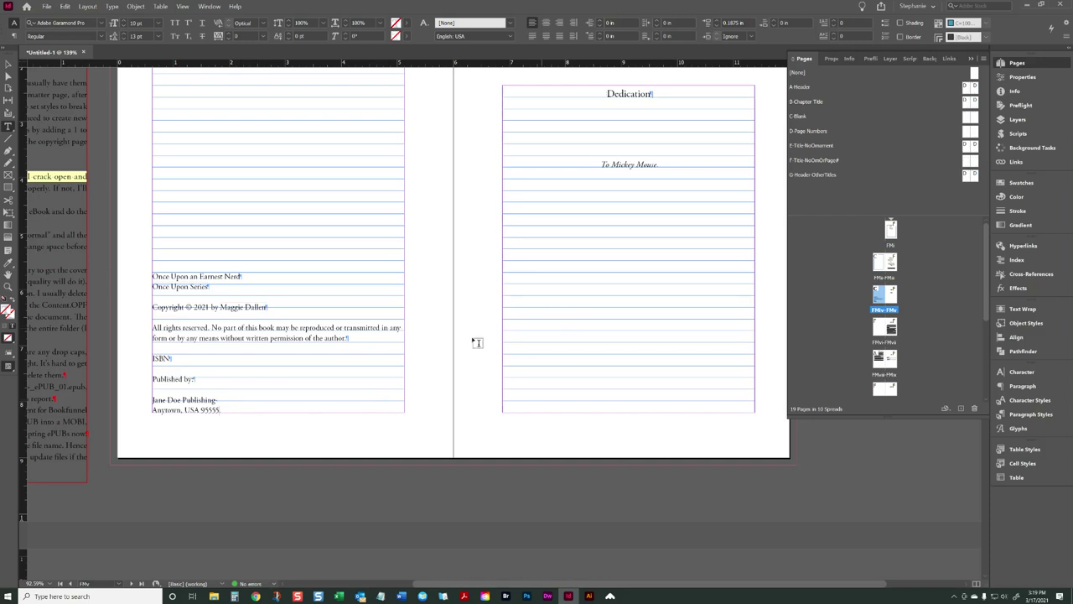
pyautogui.click(242, 409)
# Step: Delete all the text in the Contents frame, including its heading
pyautogui.scroll(-10, 620, 113)
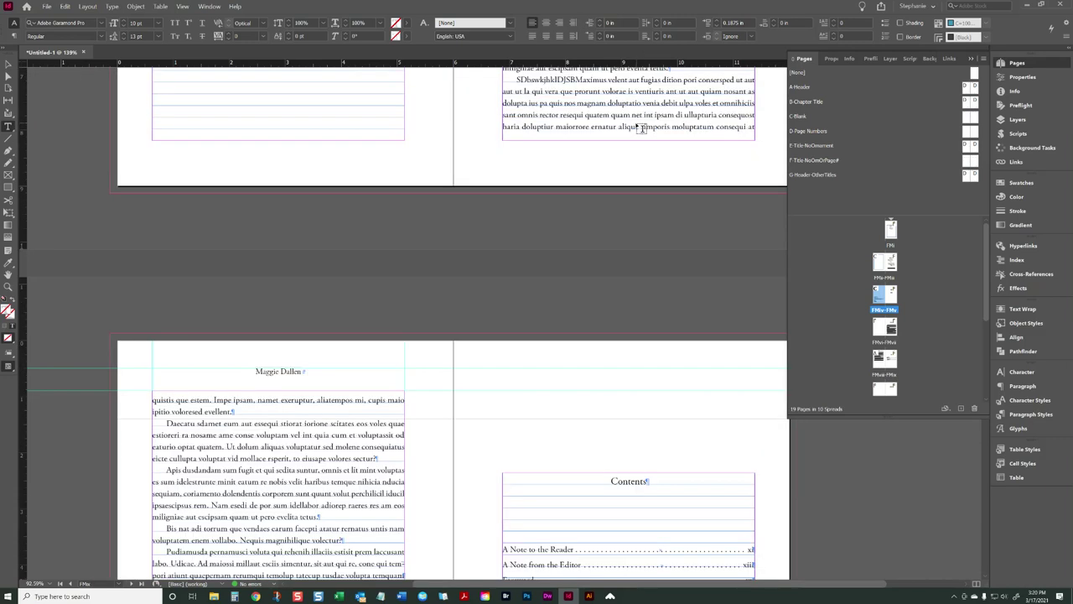
pyautogui.scroll(-5, 642, 128)
pyautogui.click(667, 174)
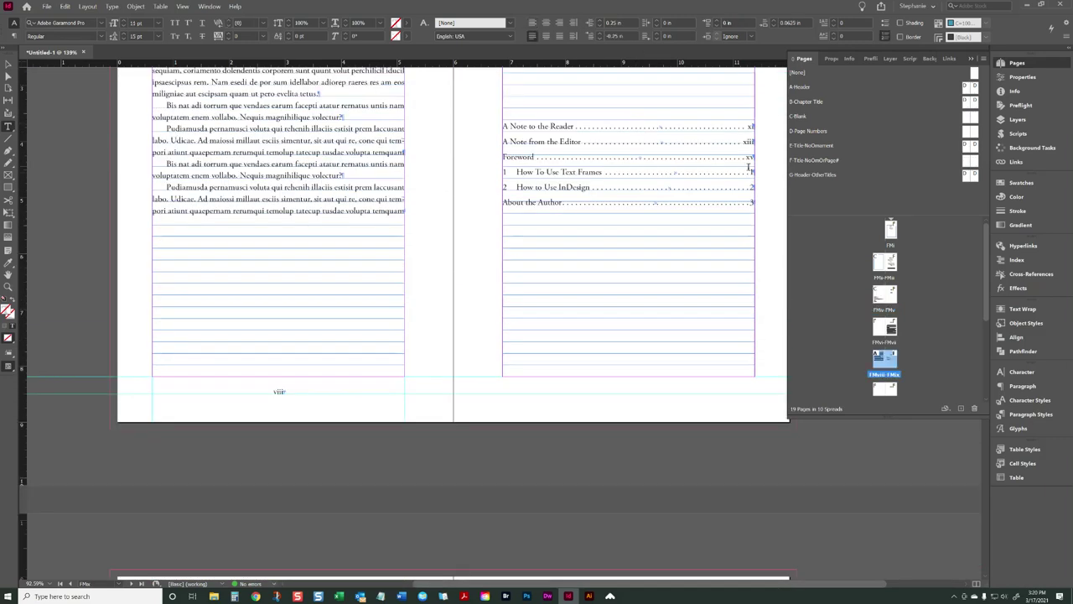
pyautogui.click(404, 151)
pyautogui.scroll(5, 53, 359)
pyautogui.scroll(-4, 53, 360)
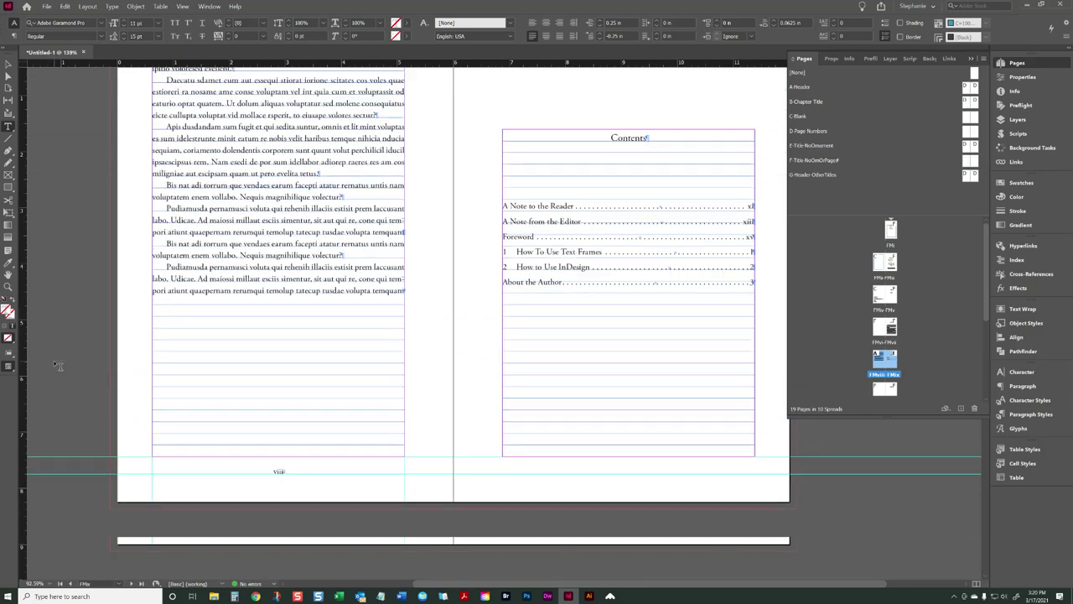
pyautogui.press('Escape')
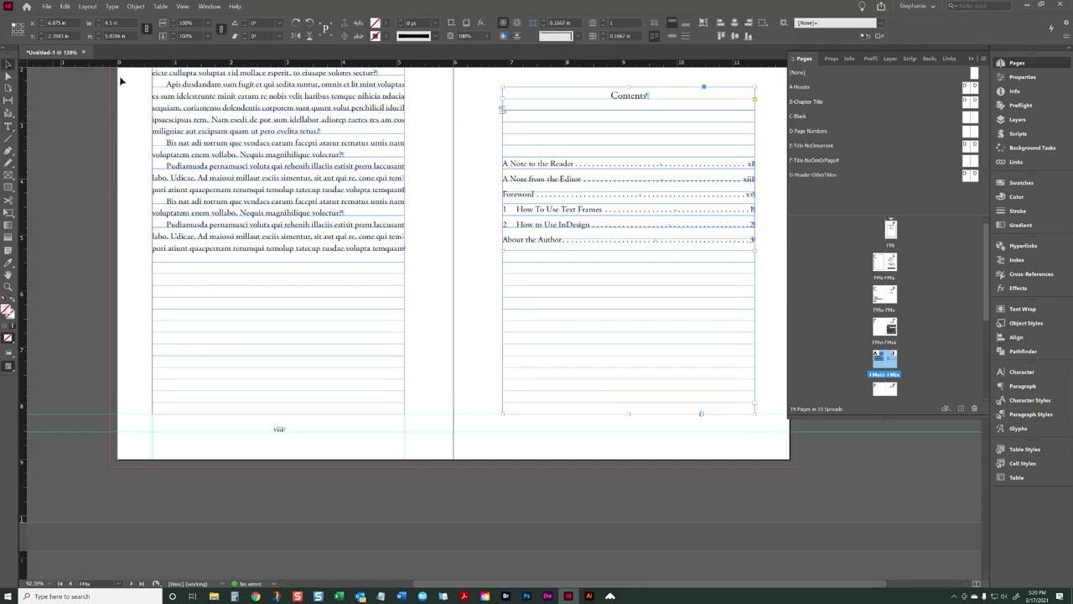
pyautogui.doubleClick(616, 197)
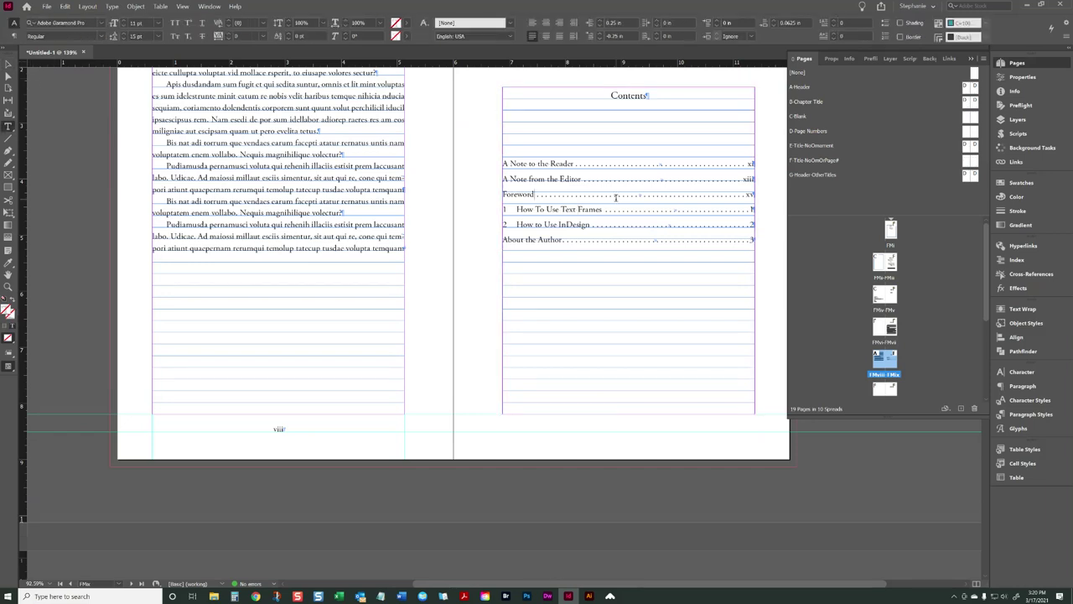
pyautogui.hotkey('ctrl', 'a')
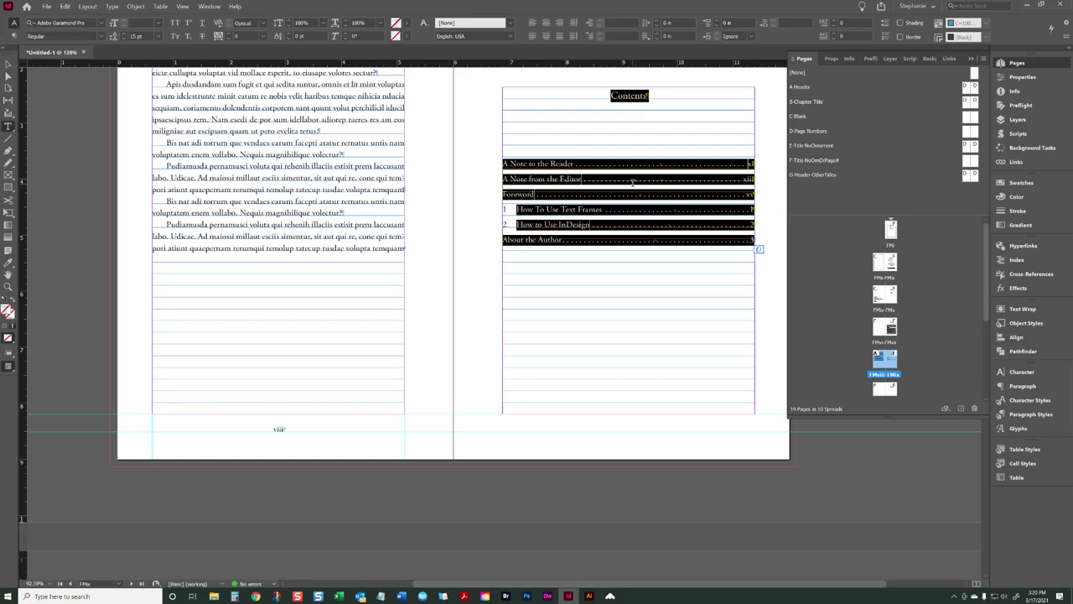
pyautogui.press('BackSpace')
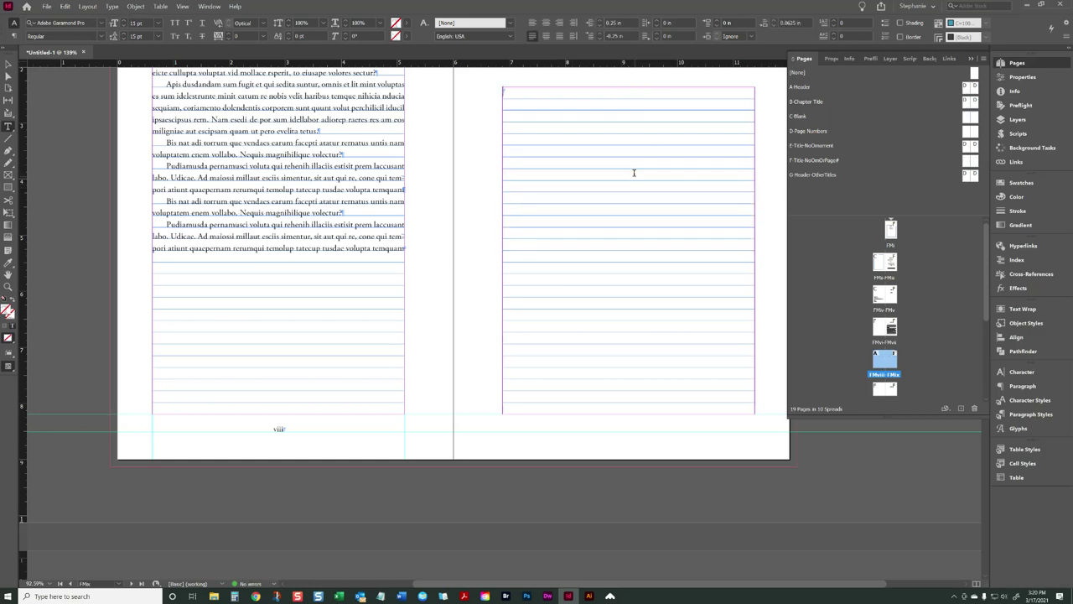
pyautogui.press('Escape')
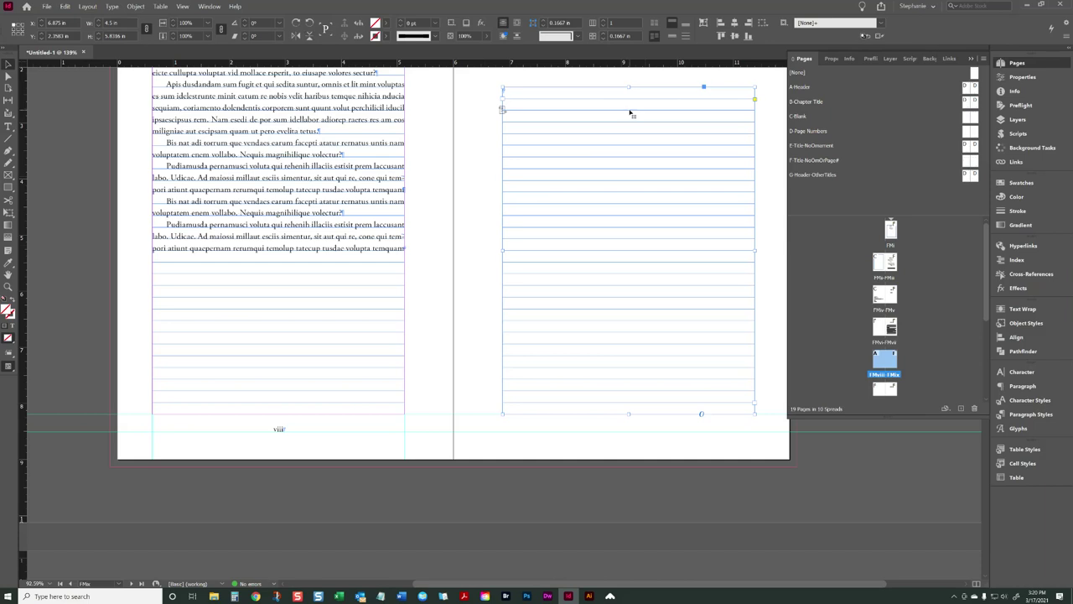
# Step: Delete the emptied contents page FMix together with the blank page that follows it
pyautogui.scroll(3, 402, 318)
pyautogui.hscroll(3, 402, 319)
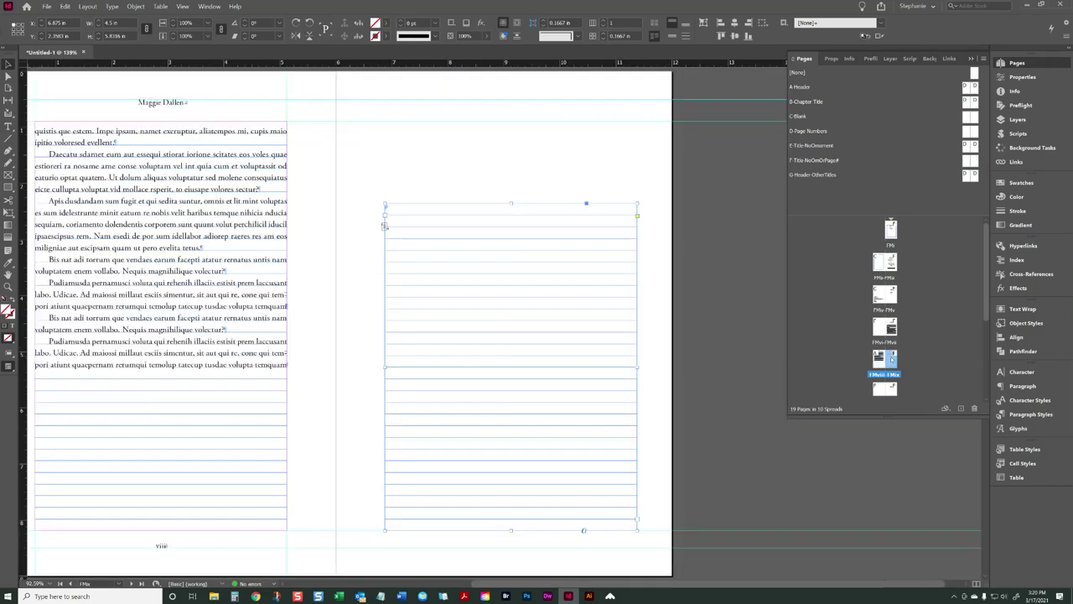
pyautogui.click(976, 410)
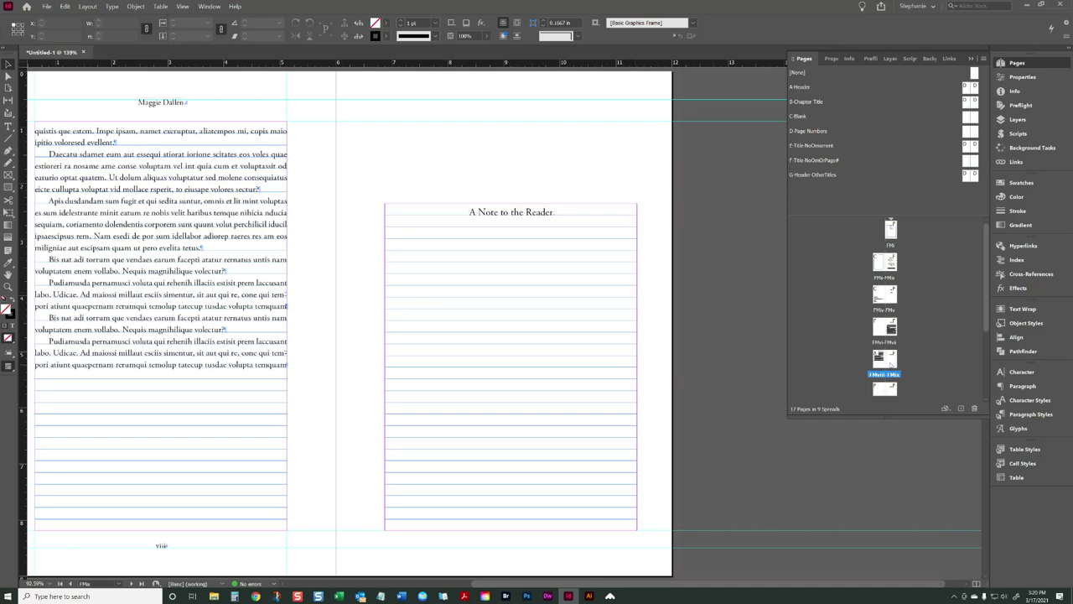
# Step: Undo the deletion of the contents pages and the contents text
pyautogui.hotkey('ctrl', 'shift', 'p')
pyautogui.rightClick(890, 361)
pyautogui.click(918, 388)
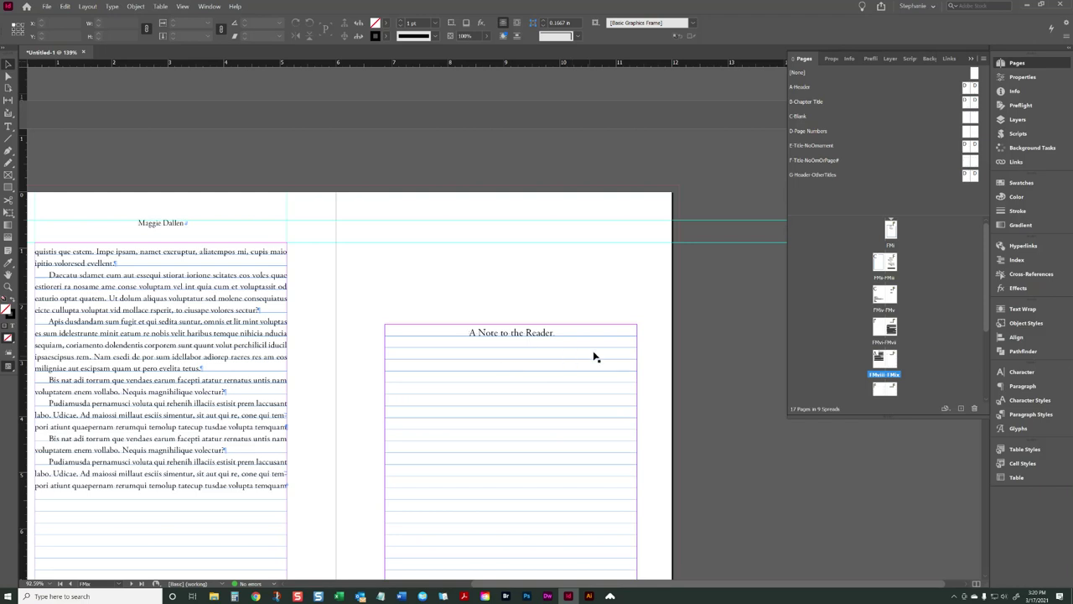
pyautogui.scroll(-10, 568, 359)
pyautogui.scroll(10, 639, 311)
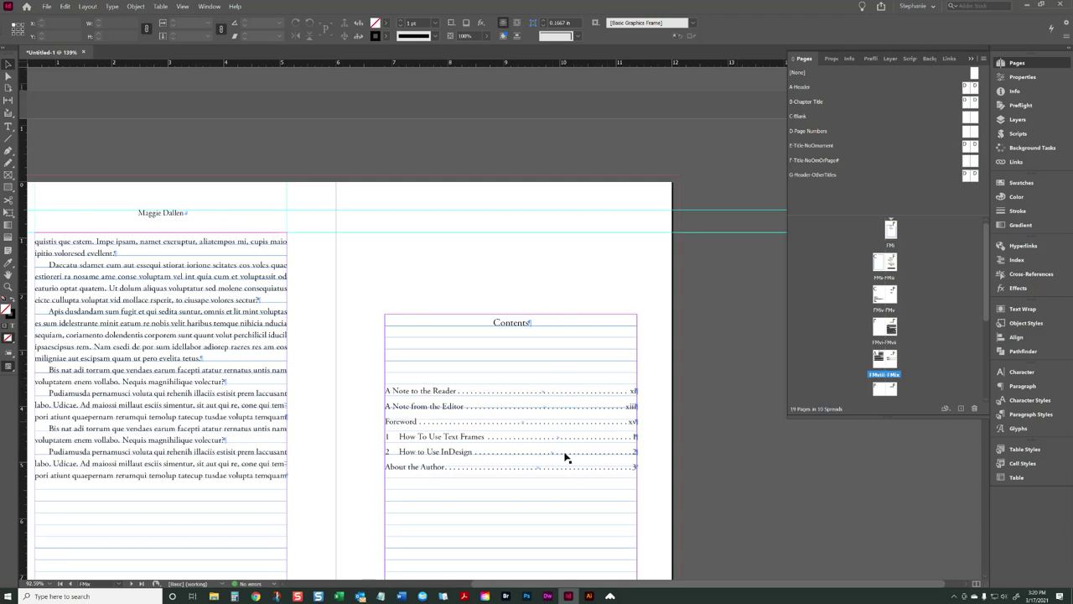
# Step: Break the contents list after A Note from the Editor and continue it in a threaded frame on the following page
pyautogui.press('t')
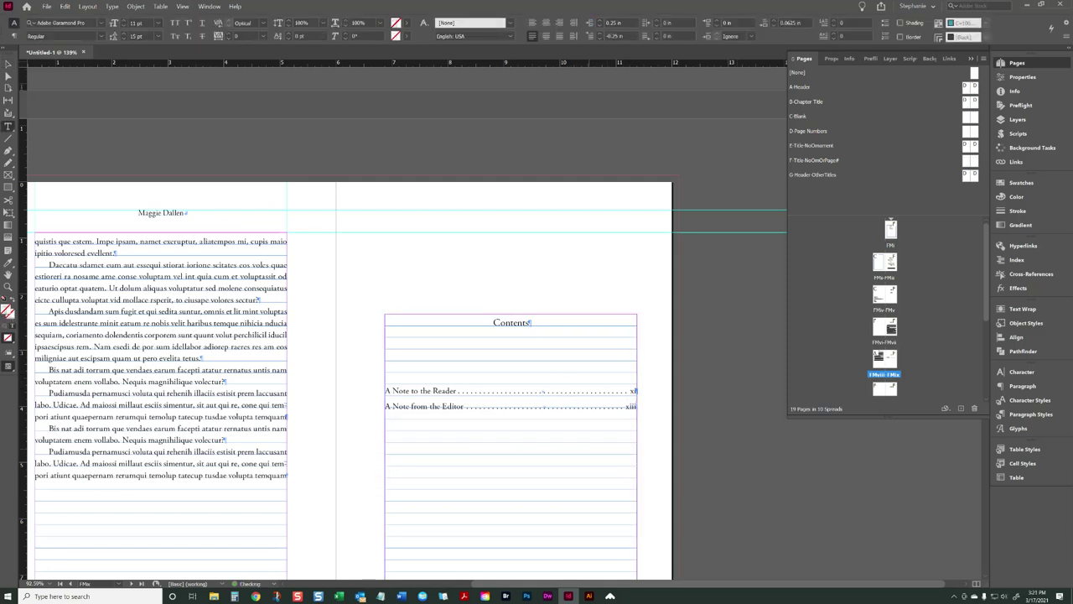
pyautogui.scroll(-5, 72, 83)
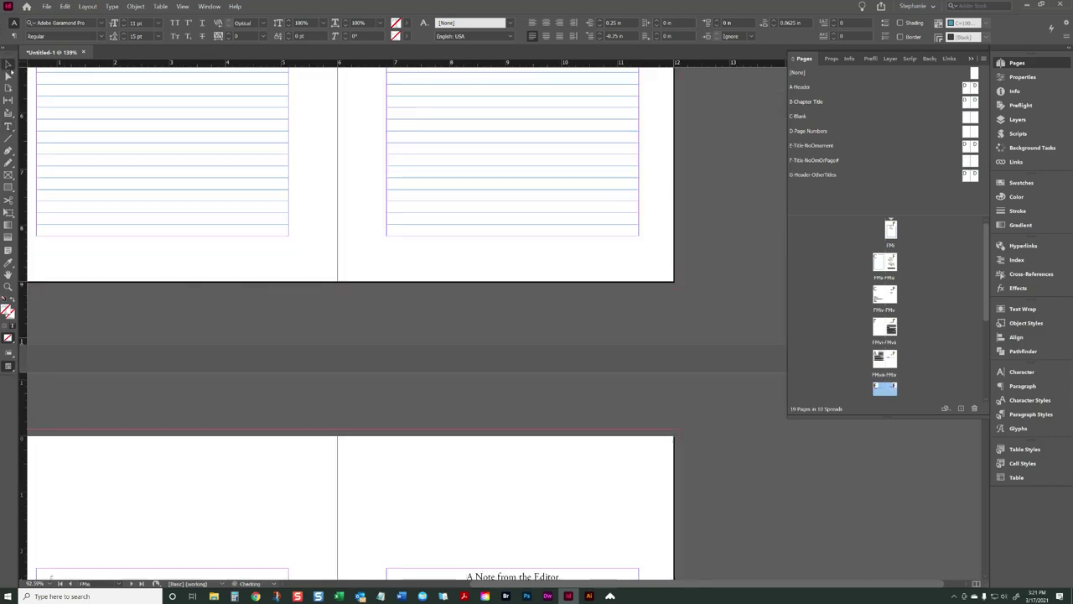
pyautogui.hotkey('ctrl', 'z')
pyautogui.hotkey('ctrl', 'z')
pyautogui.hotkey('ctrl', 'z')
pyautogui.hotkey('ctrl', 'z')
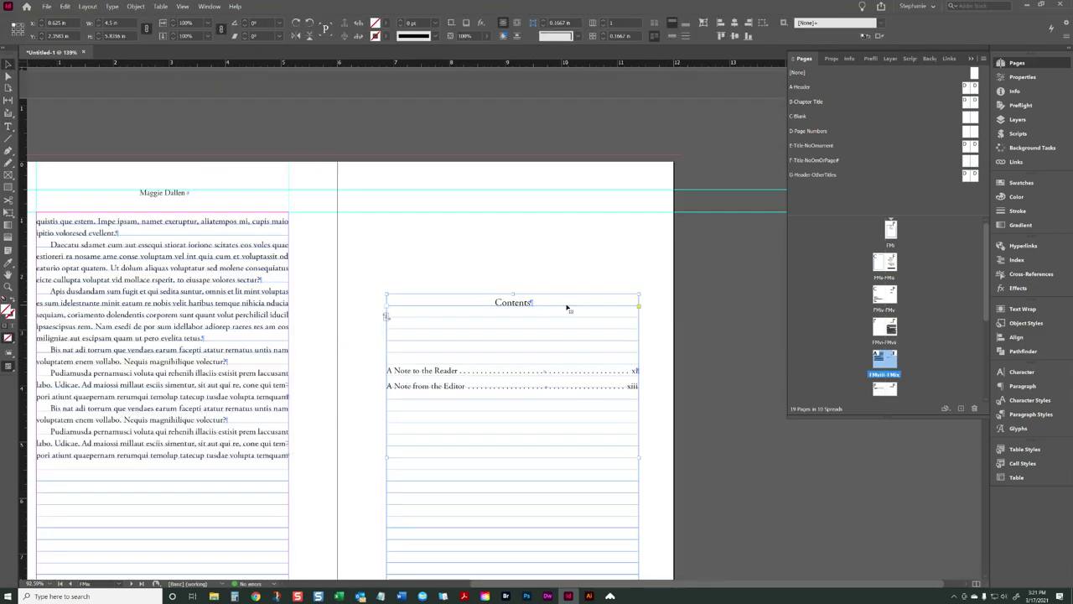
# Step: Delete all the contents text from the threaded frames on page FMix and the page after it
pyautogui.doubleClick(894, 363)
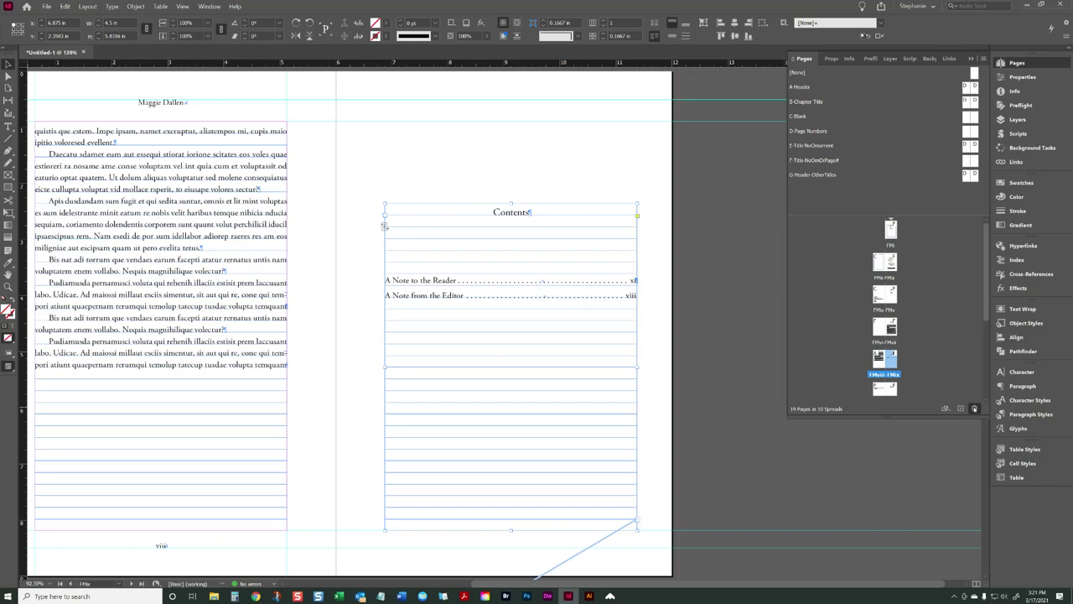
pyautogui.hotkey('ctrl', 'shift', 'a')
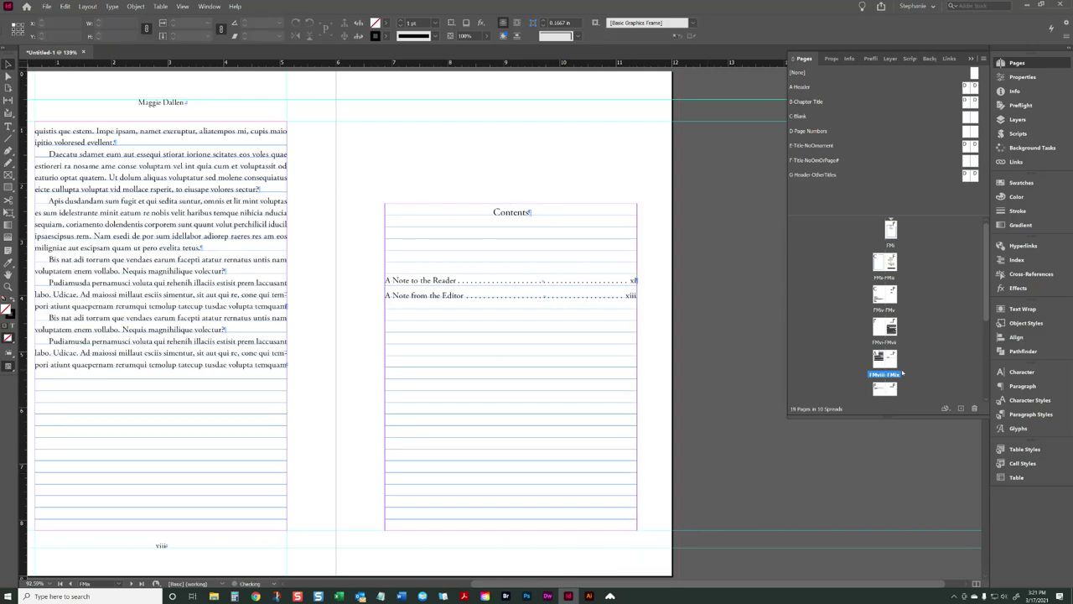
pyautogui.click(579, 341)
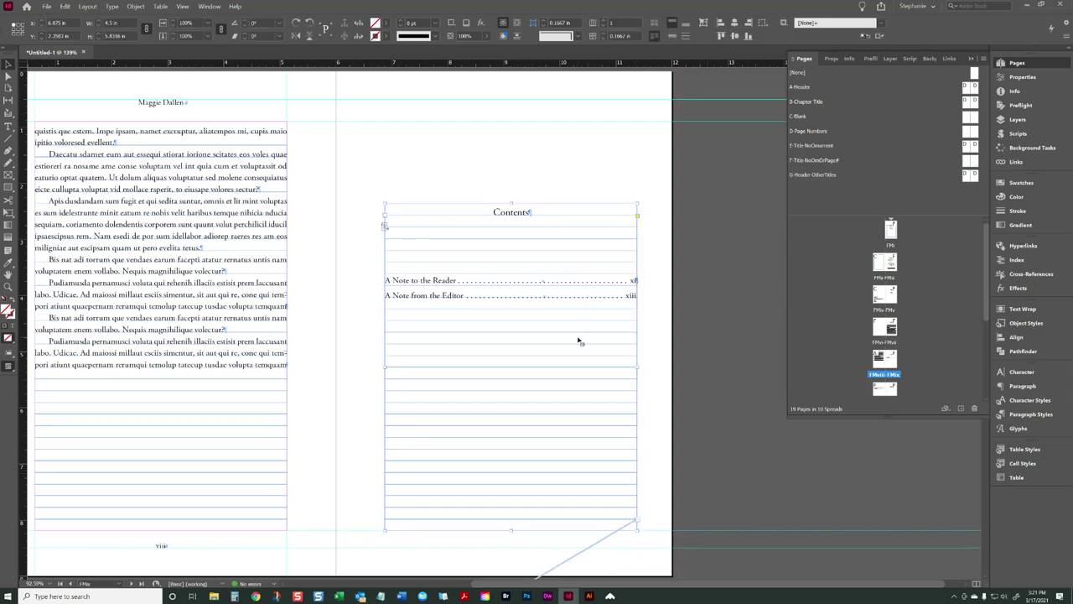
pyautogui.doubleClick(498, 276)
pyautogui.scroll(-5, 469, 281)
pyautogui.scroll(-3, 448, 286)
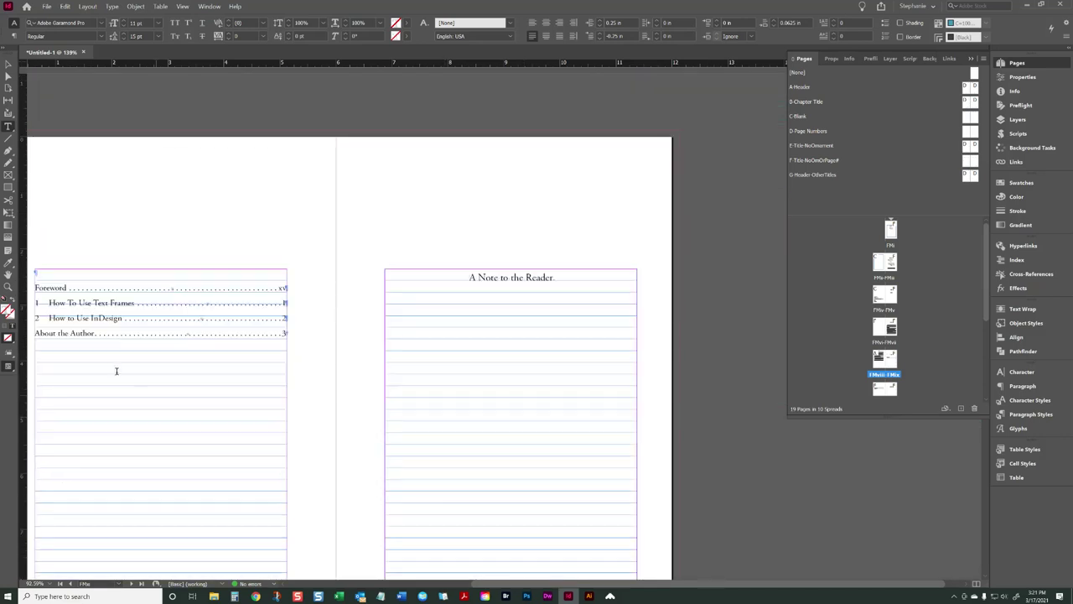
pyautogui.click(113, 356)
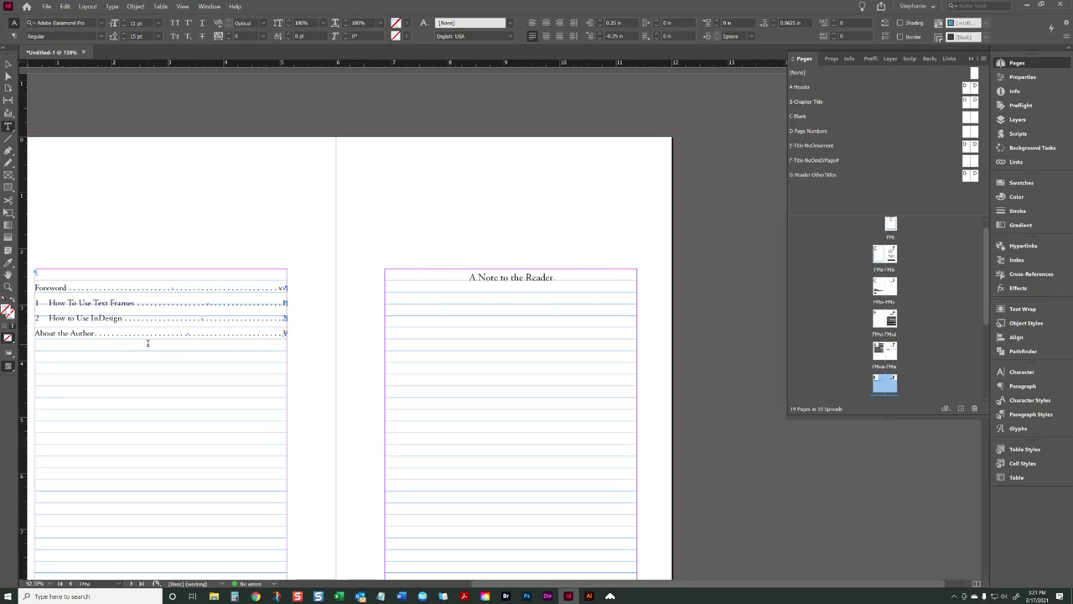
pyautogui.hotkey('ctrl', 'a')
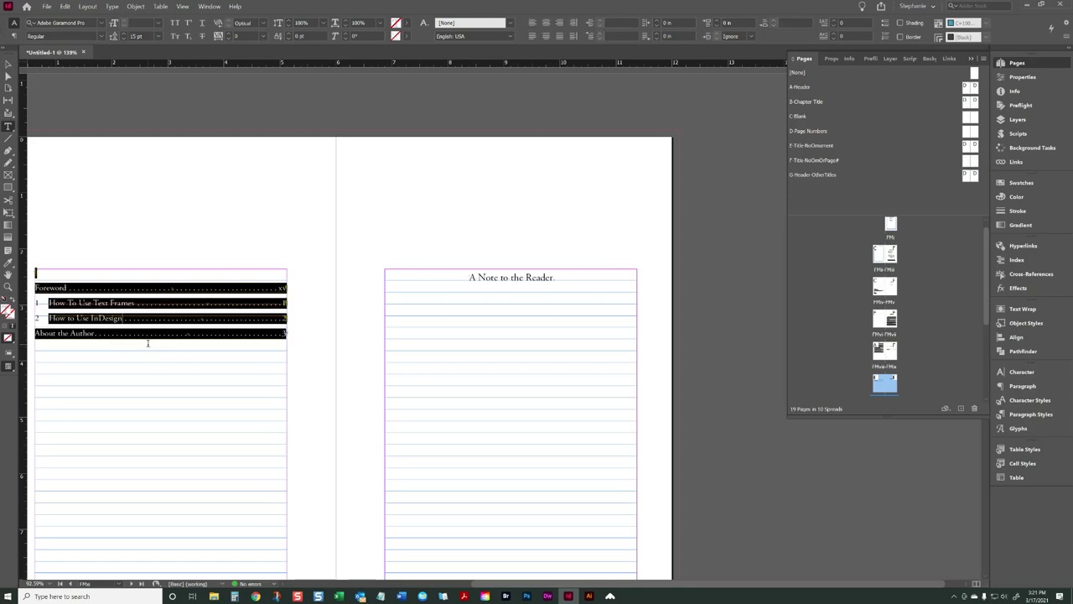
pyautogui.press('BackSpace')
pyautogui.press('Escape')
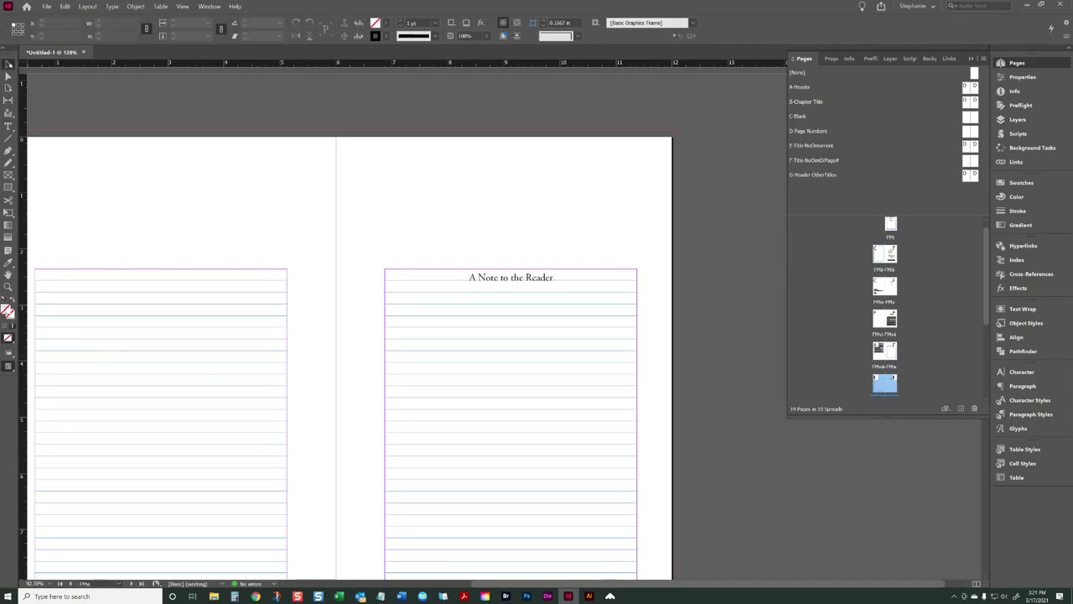
# Step: Delete the emptied contents page FMix and undo back to the filled contents list
pyautogui.scroll(5, 419, 162)
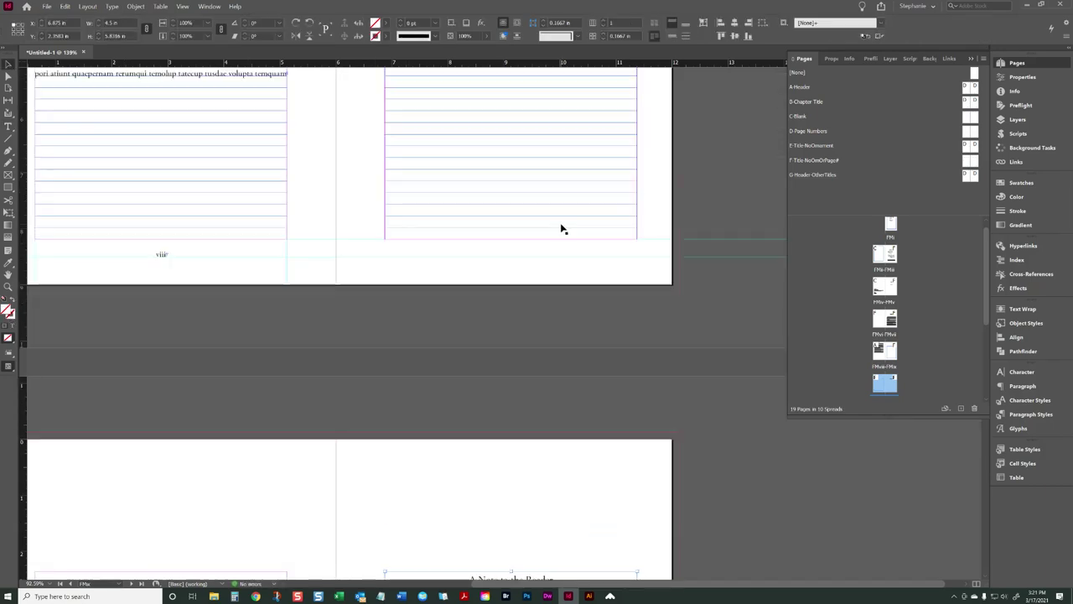
pyautogui.scroll(-5, 560, 222)
pyautogui.click(384, 268)
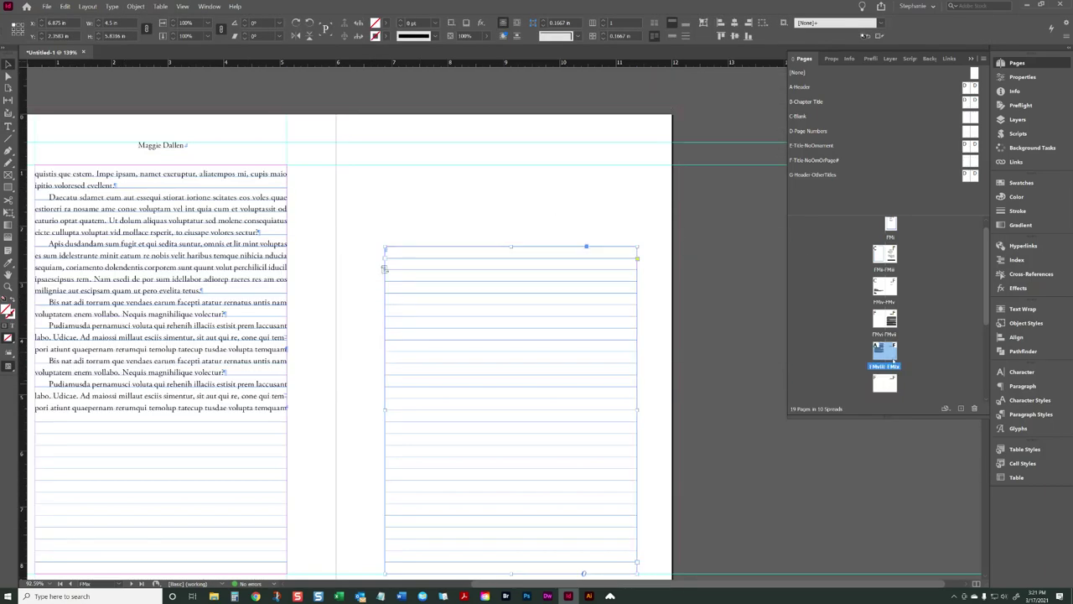
pyautogui.doubleClick(890, 354)
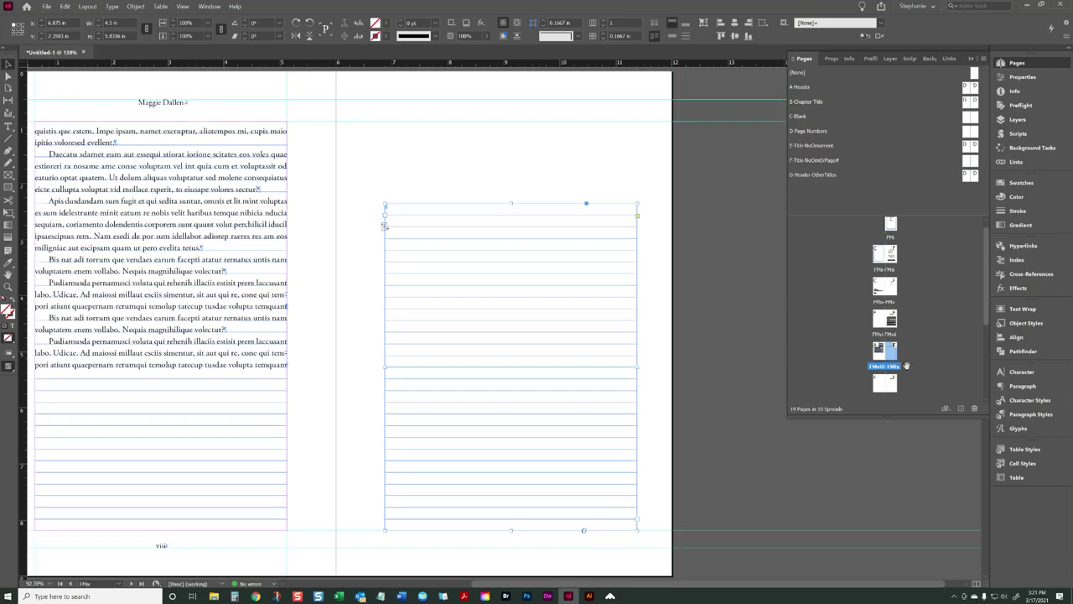
pyautogui.click(973, 408)
pyautogui.scroll(-5, 683, 293)
pyautogui.scroll(5, 678, 277)
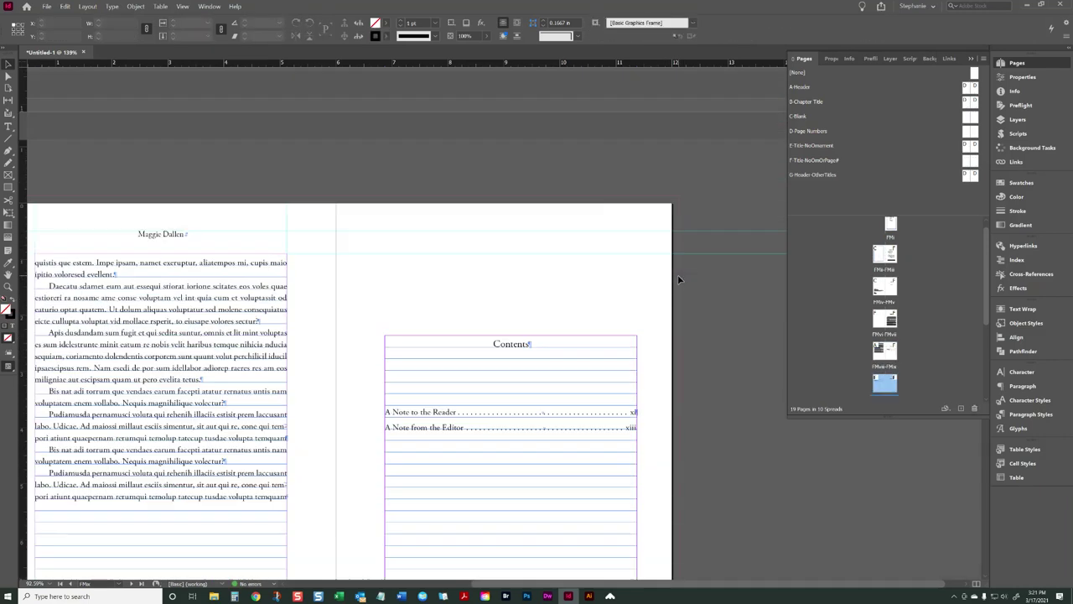
# Step: Delete all the contents entries across the threaded frames, keeping only the Contents heading
pyautogui.click(564, 347)
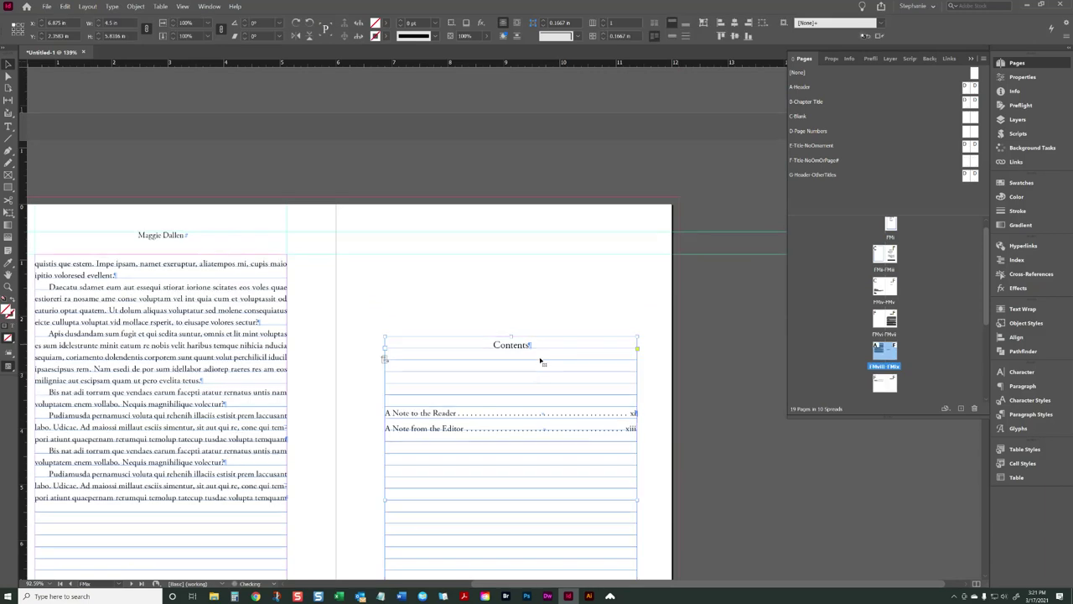
pyautogui.doubleClick(507, 425)
pyautogui.scroll(-3, 566, 379)
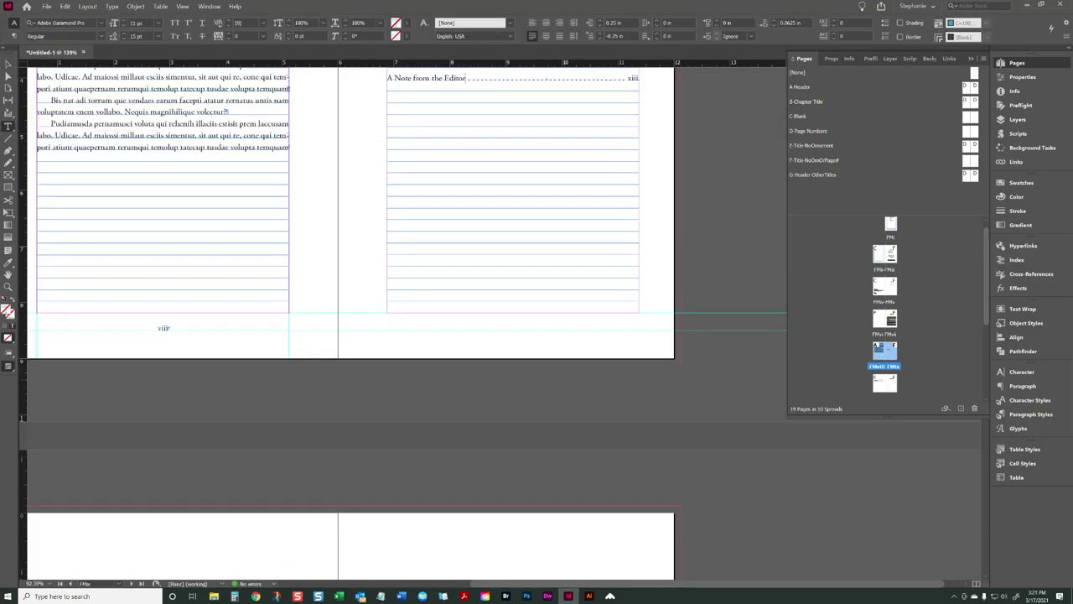
pyautogui.scroll(1, 352, 293)
pyautogui.hotkey('ctrl', 'shift', 'End')
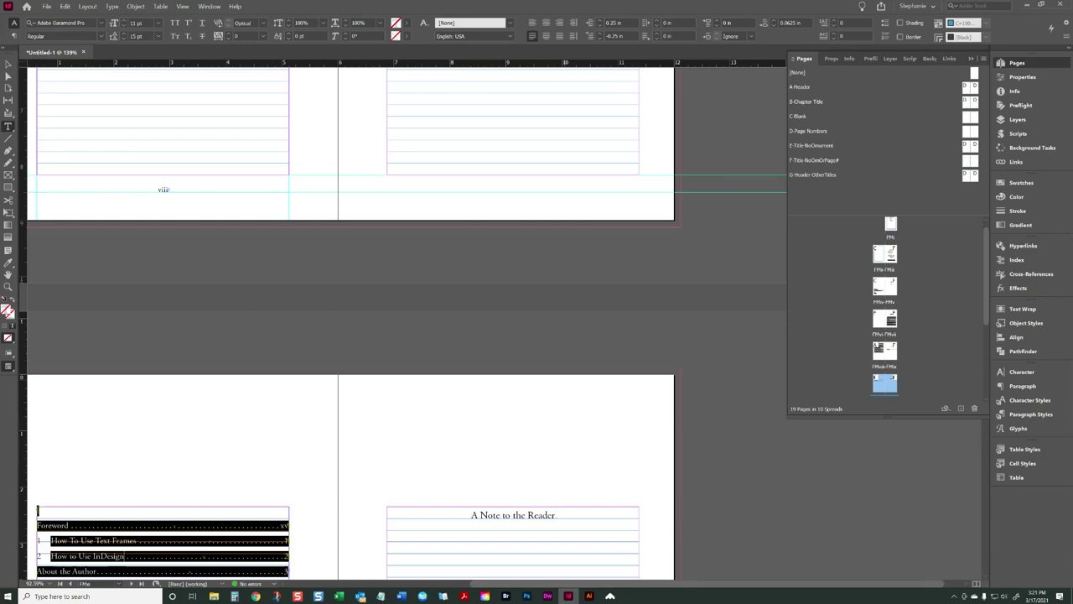
pyautogui.press('BackSpace')
pyautogui.scroll(3, 510, 376)
pyautogui.scroll(3, 511, 376)
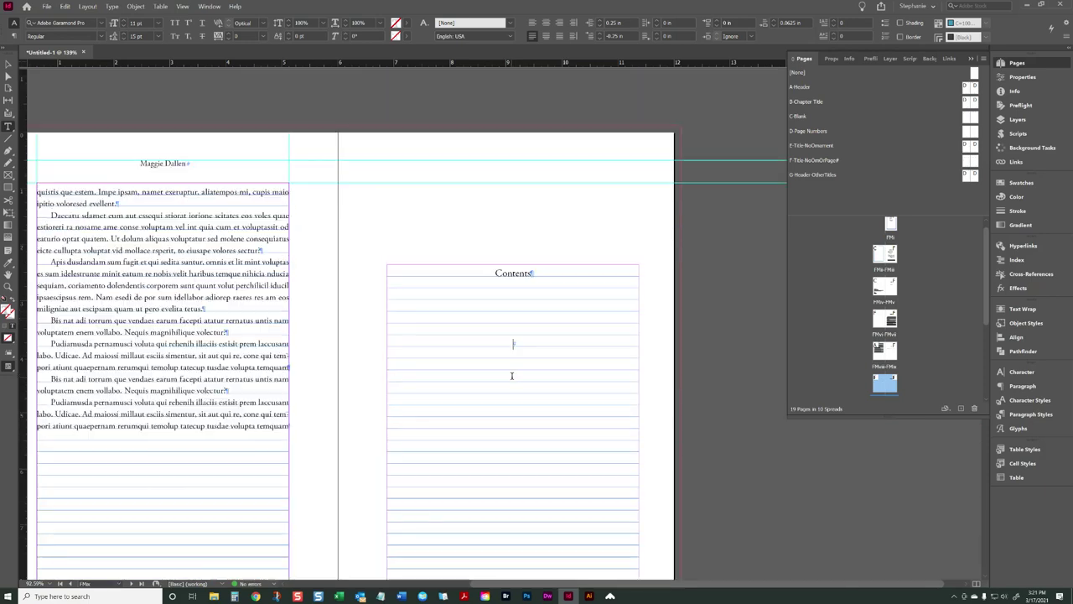
# Step: Enter the note "for eBook purposes only, will be deleted in final print-ready PDF" under the Contents heading
pyautogui.scroll(-5, 541, 364)
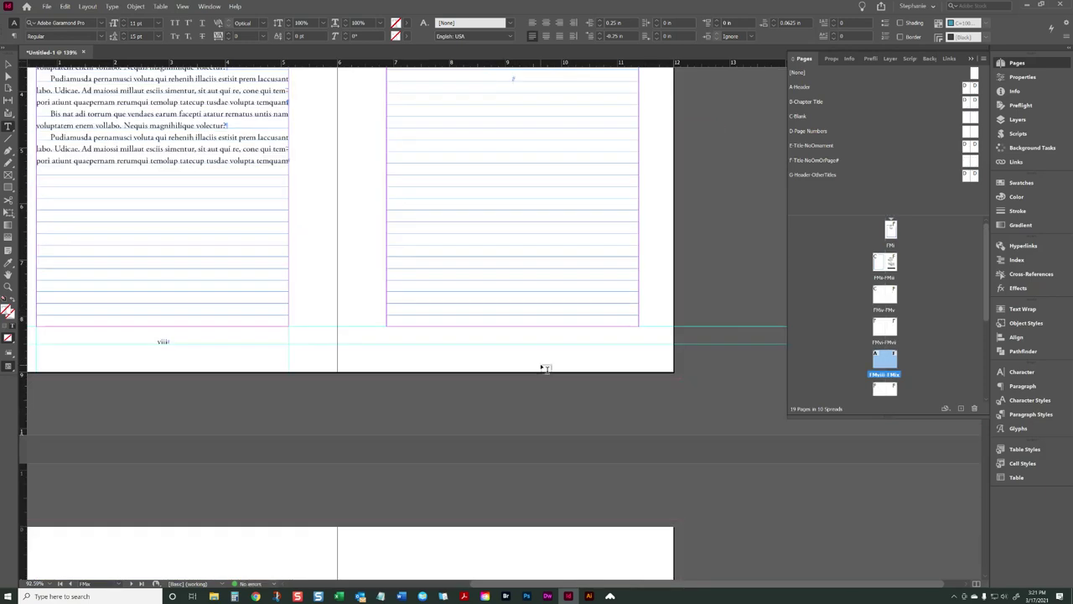
pyautogui.scroll(6, 541, 364)
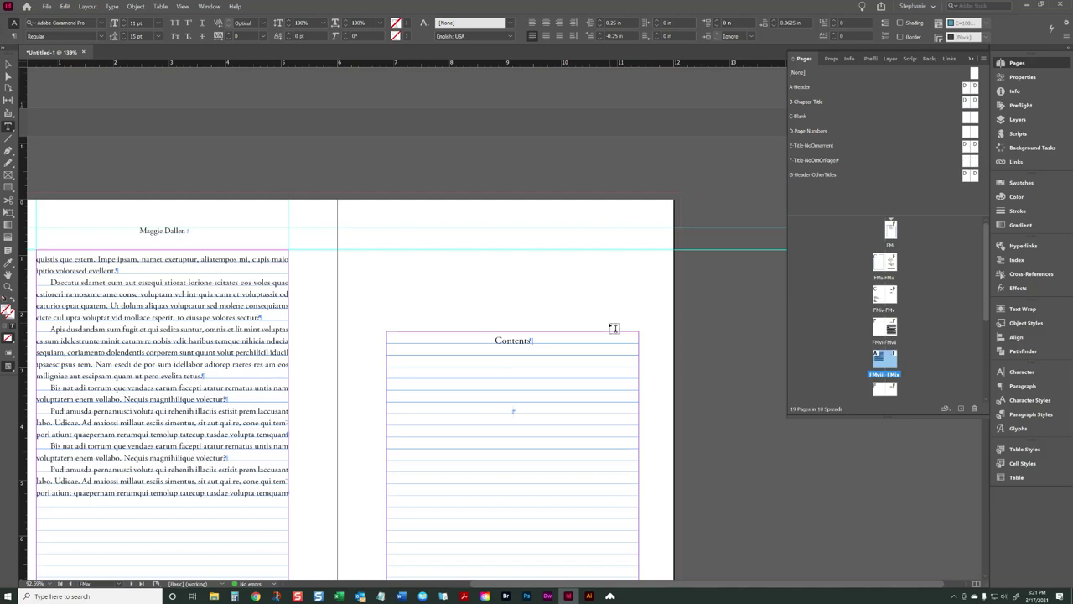
pyautogui.write('for eBook purposes on')
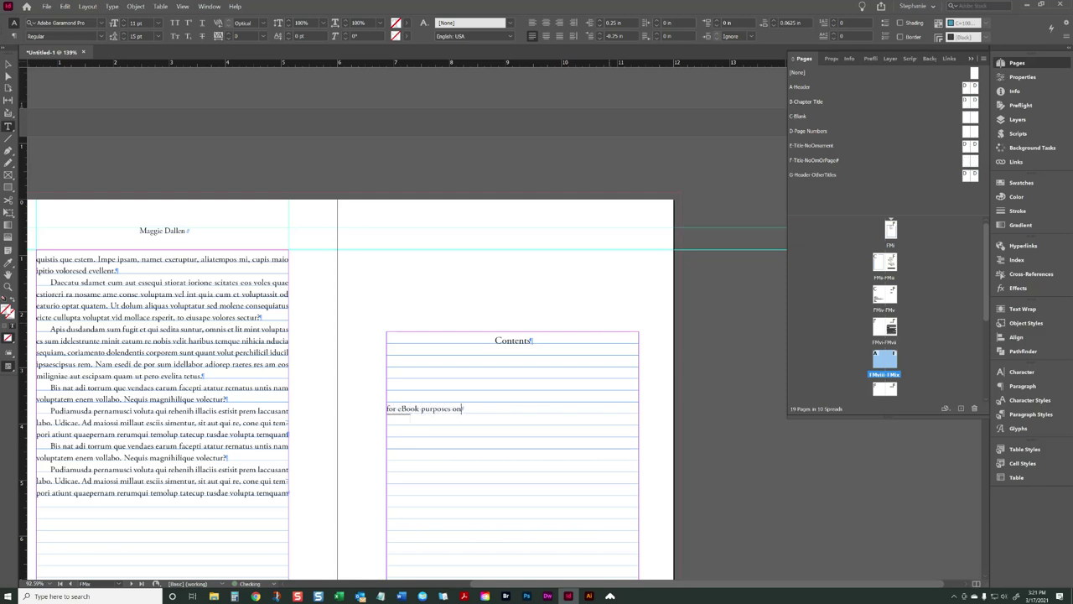
pyautogui.write('ly, will be deleted in final print-ready PDF')
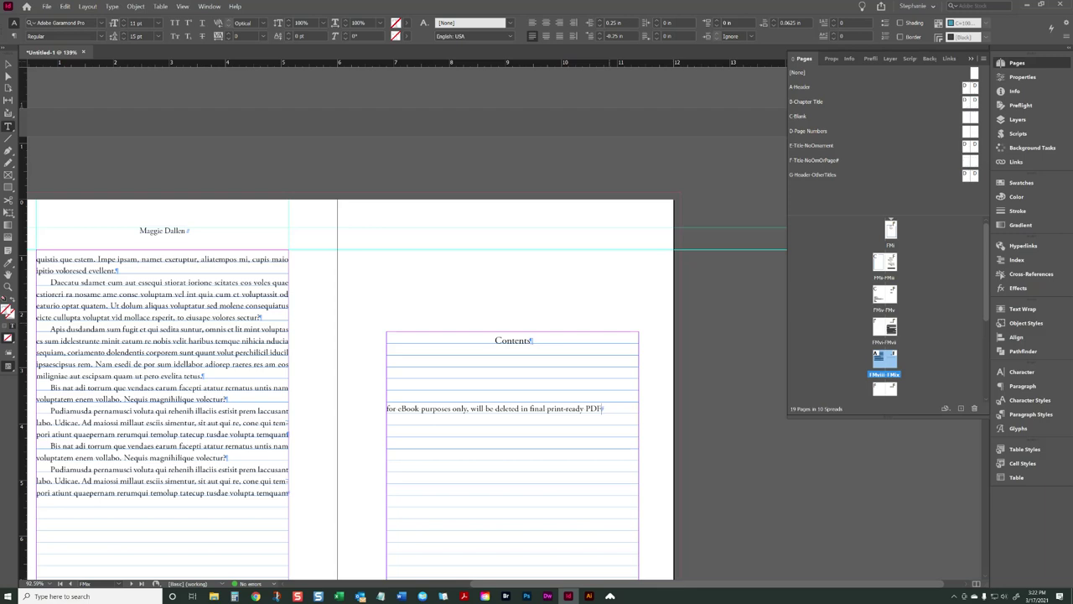
# Step: Delete the Contents heading and the eBook note so the frame on page FMix is empty
pyautogui.moveTo(494, 340); pyautogui.dragTo(642, 458)
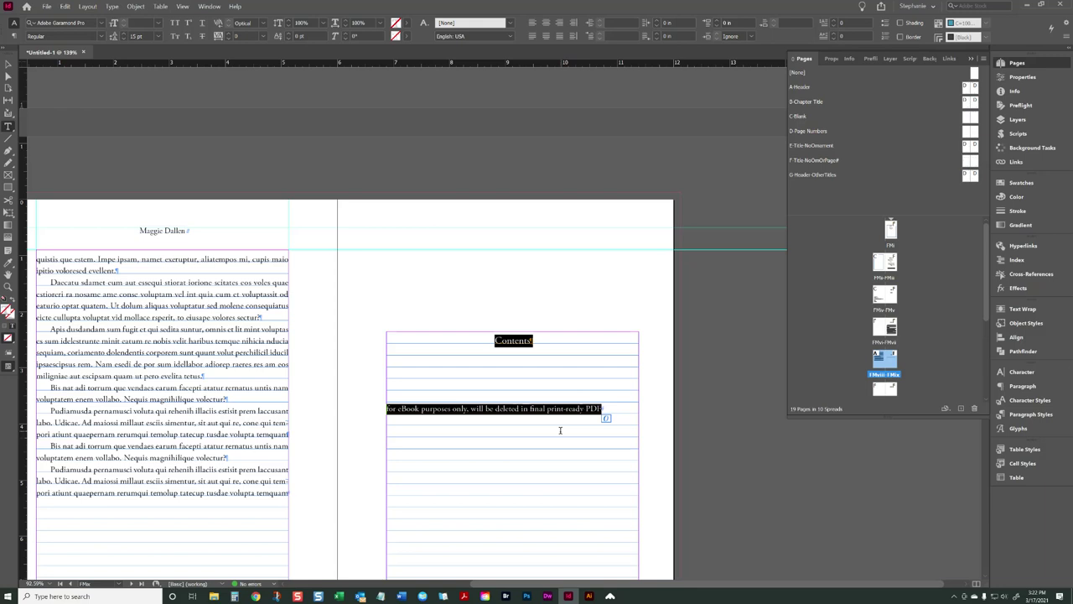
pyautogui.scroll(-10, 512, 497)
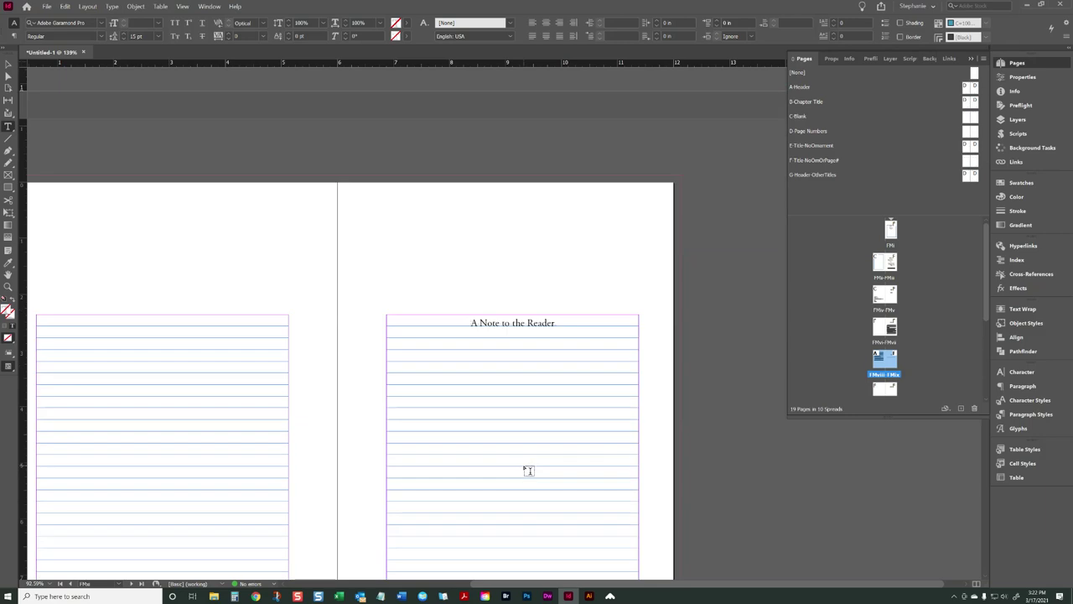
pyautogui.scroll(5, 519, 457)
pyautogui.press('Escape')
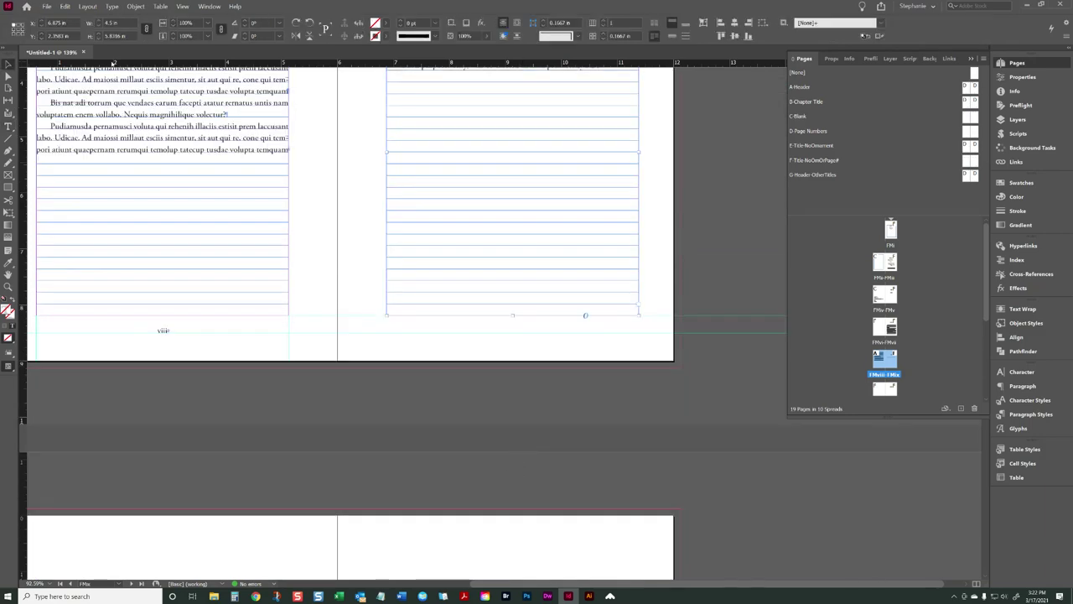
pyautogui.scroll(3, 371, 154)
pyautogui.scroll(2, 510, 249)
pyautogui.doubleClick(531, 290)
pyautogui.hotkey('ctrl', 'a')
pyautogui.press('BackSpace')
pyautogui.click(8, 64)
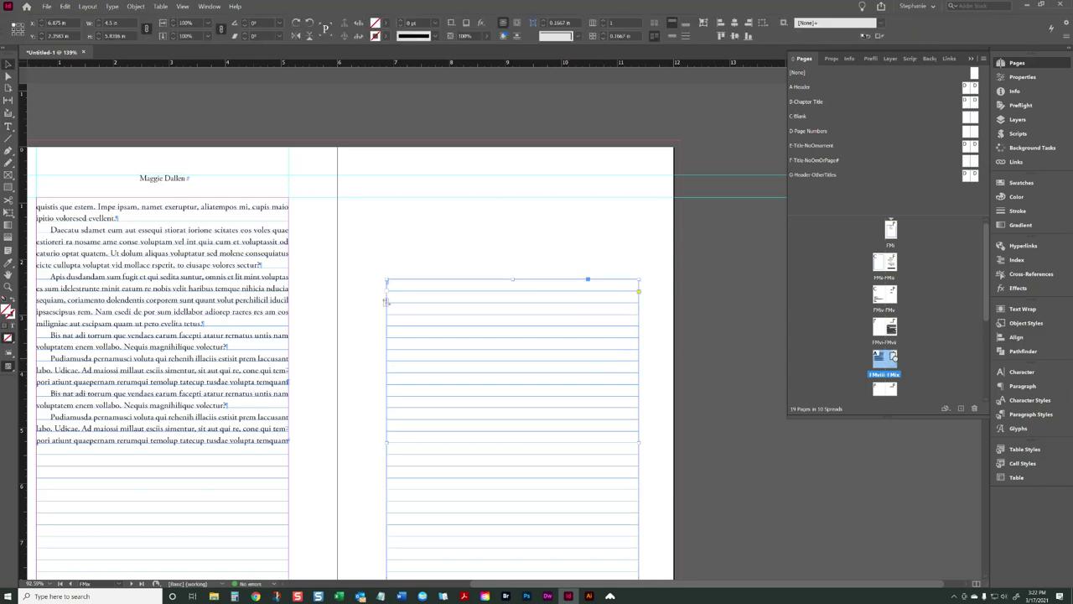
pyautogui.doubleClick(889, 360)
pyautogui.rightClick(890, 359)
pyautogui.click(917, 363)
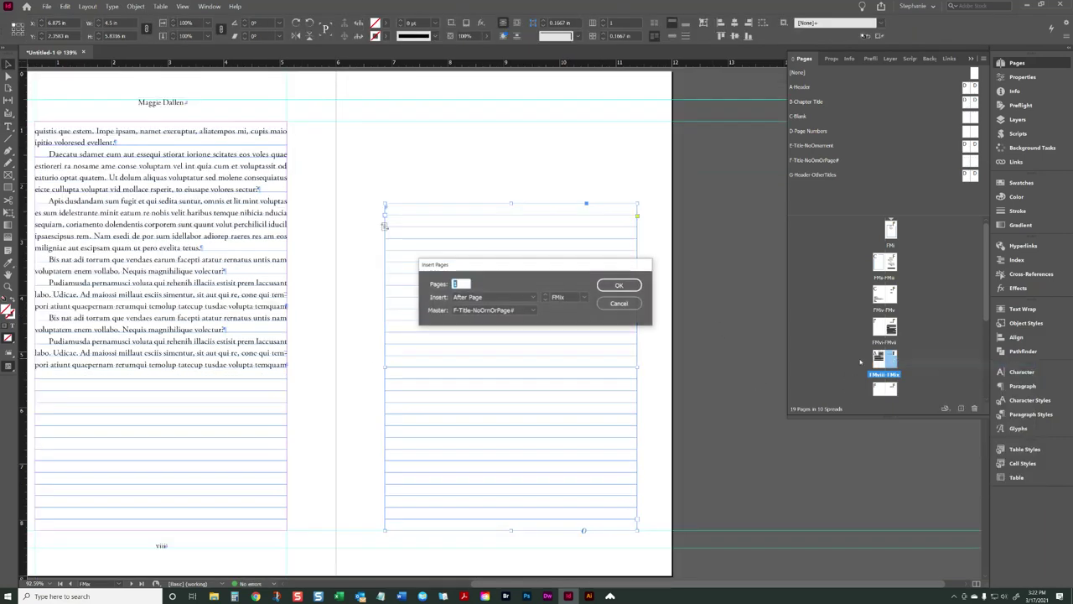
pyautogui.click(622, 286)
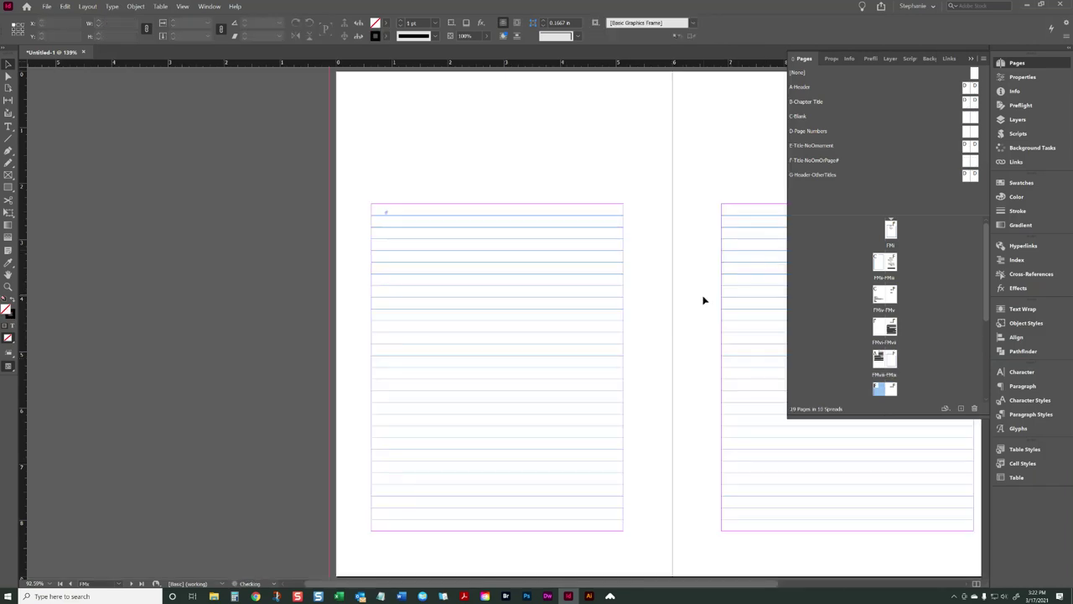
# Step: Delete the emptied contents page FMix and the blank page before A Note to the Reader
pyautogui.doubleClick(885, 360)
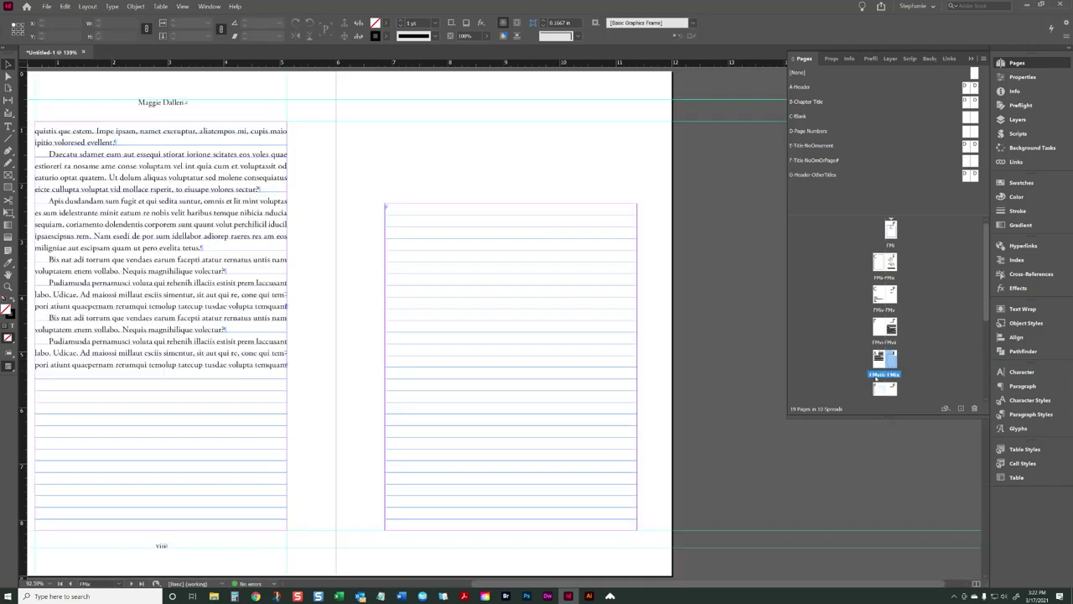
pyautogui.click(973, 409)
pyautogui.click(891, 361)
pyautogui.hotkey('ctrl', 'z')
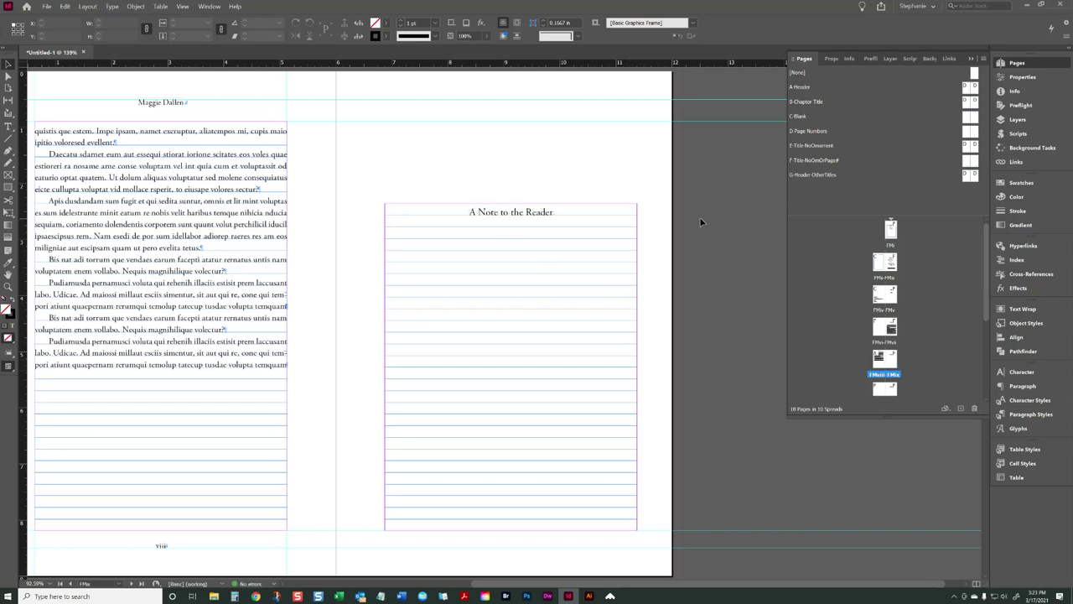
pyautogui.hotkey('ctrl', 'z')
# Step: Examine the text threads linking the Dedication, Acknowledgements, page viii and A Note to the Reader frames
pyautogui.scroll(-5, 523, 228)
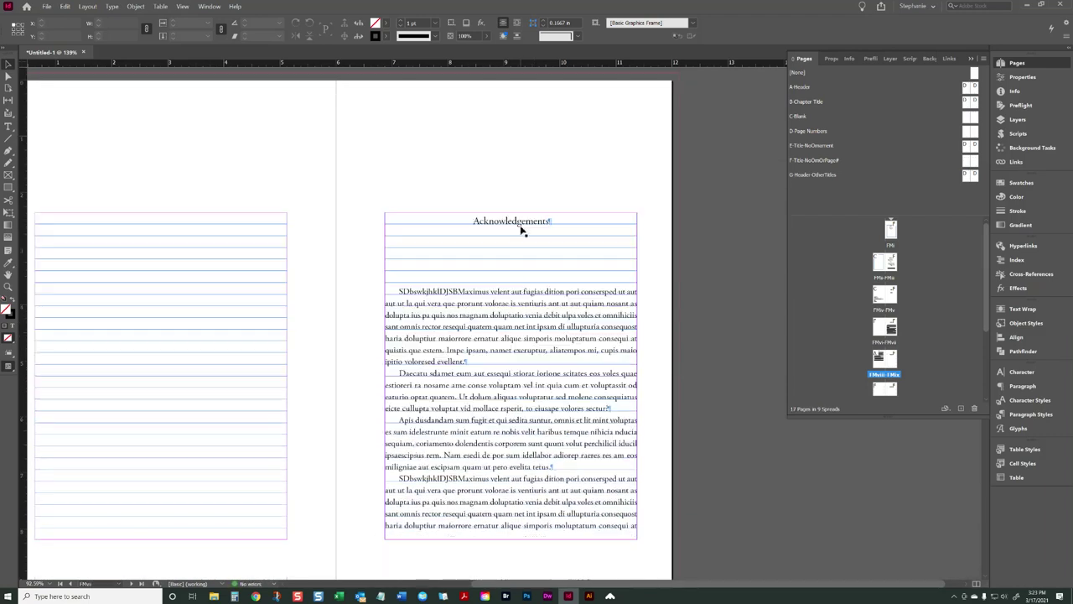
pyautogui.click(528, 324)
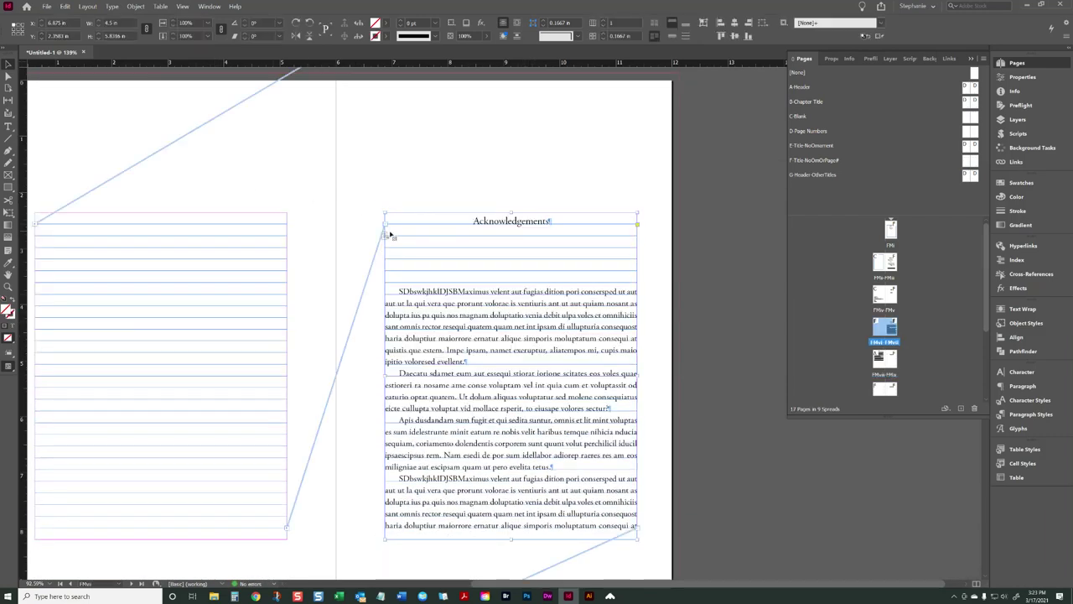
pyautogui.scroll(-10, 390, 233)
pyautogui.click(291, 356)
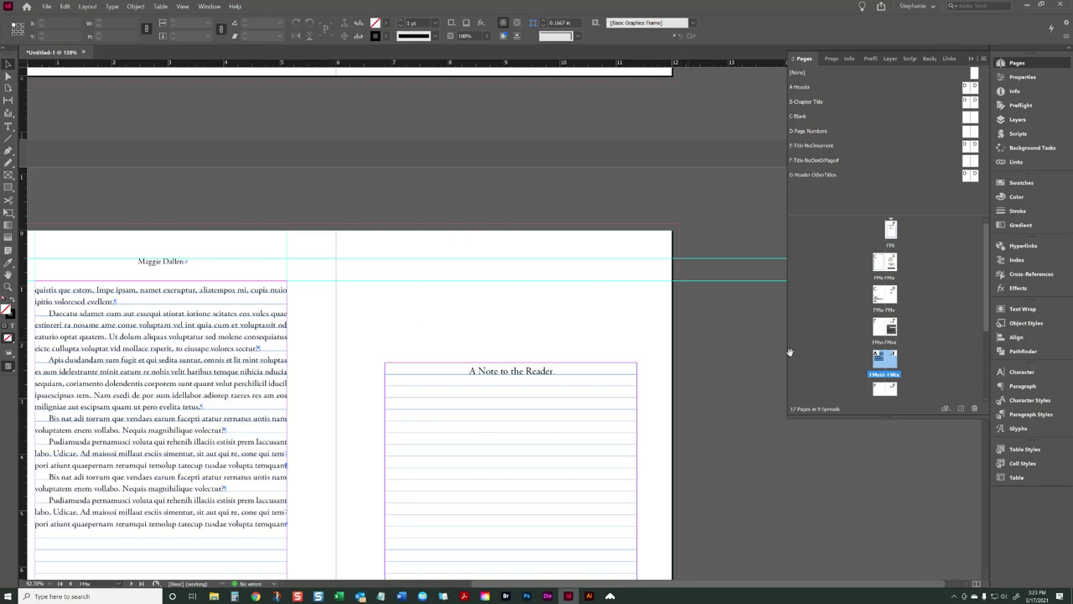
pyautogui.click(282, 358)
pyautogui.scroll(-5, 283, 359)
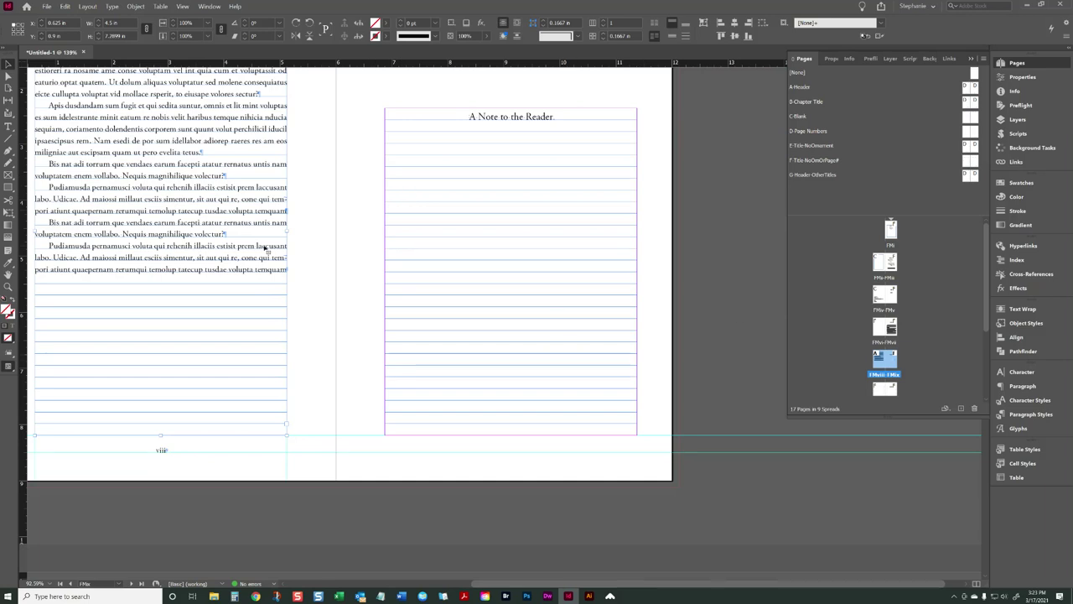
pyautogui.scroll(7, 283, 249)
pyautogui.scroll(15, 283, 249)
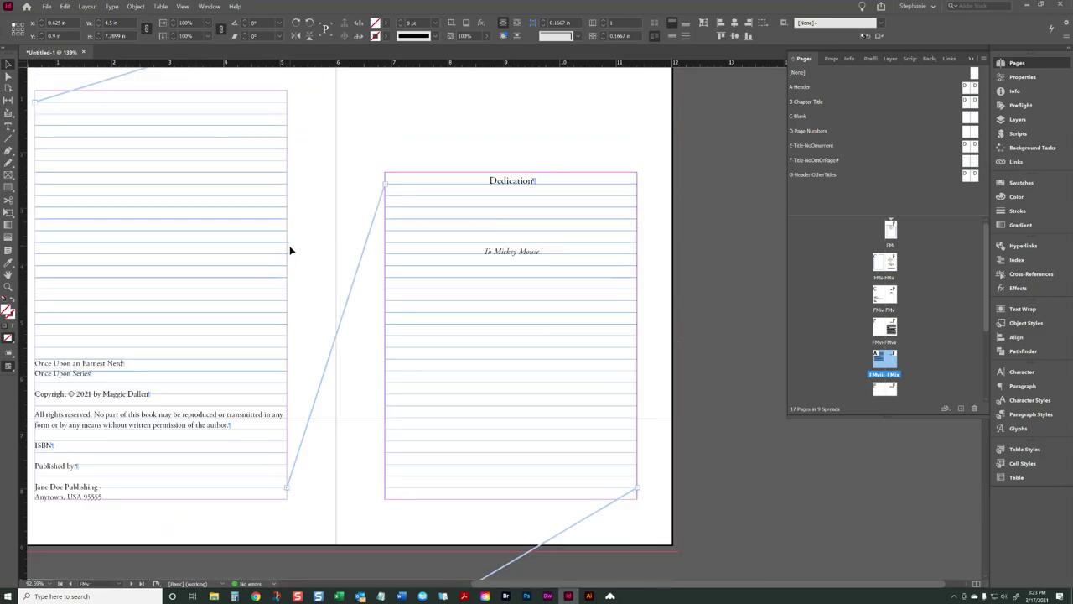
pyautogui.scroll(-9, 521, 209)
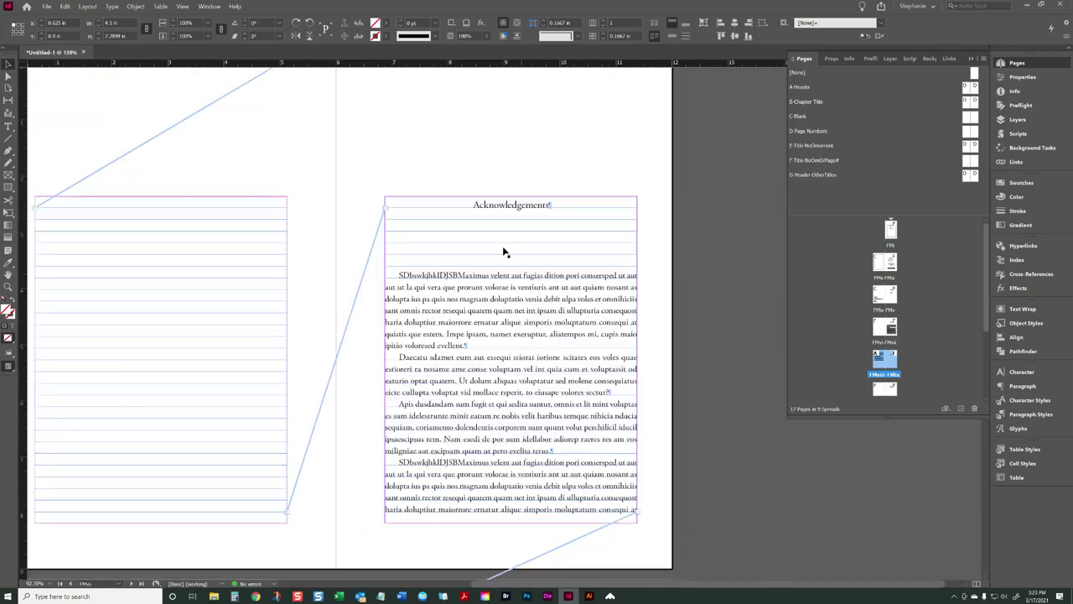
pyautogui.scroll(-10, 574, 265)
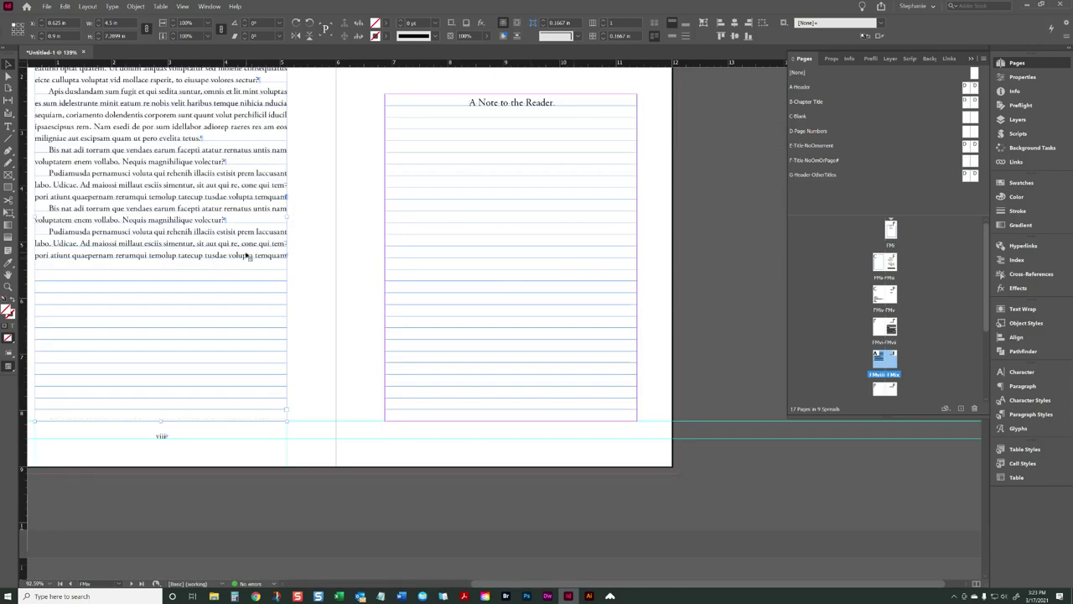
pyautogui.scroll(10, 341, 248)
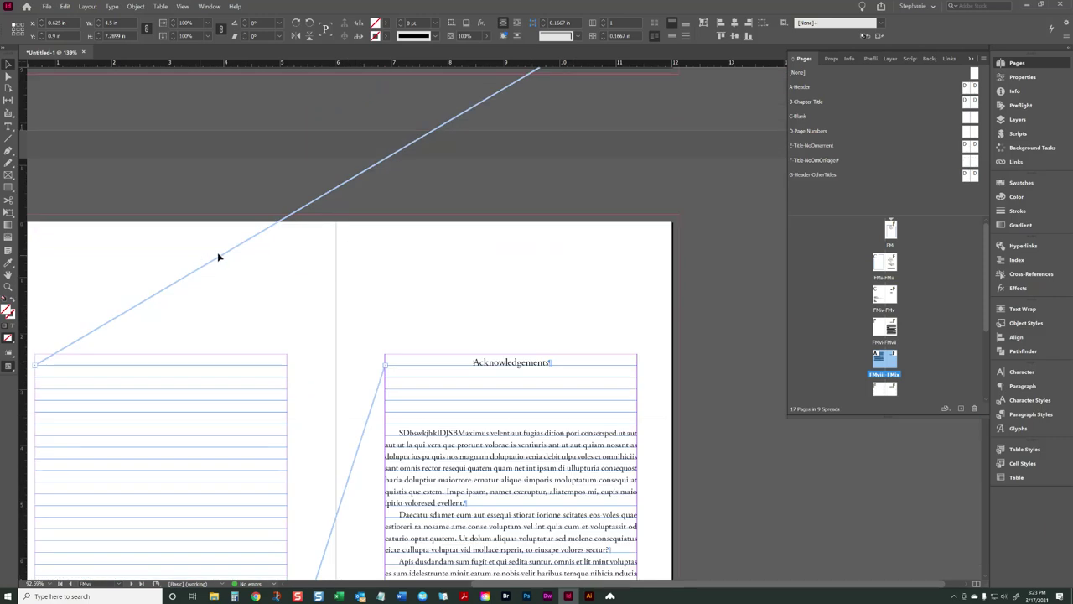
# Step: Delete all the threaded Acknowledgements body text from the frame on the page facing A Note to the Reader
pyautogui.scroll(10, 499, 219)
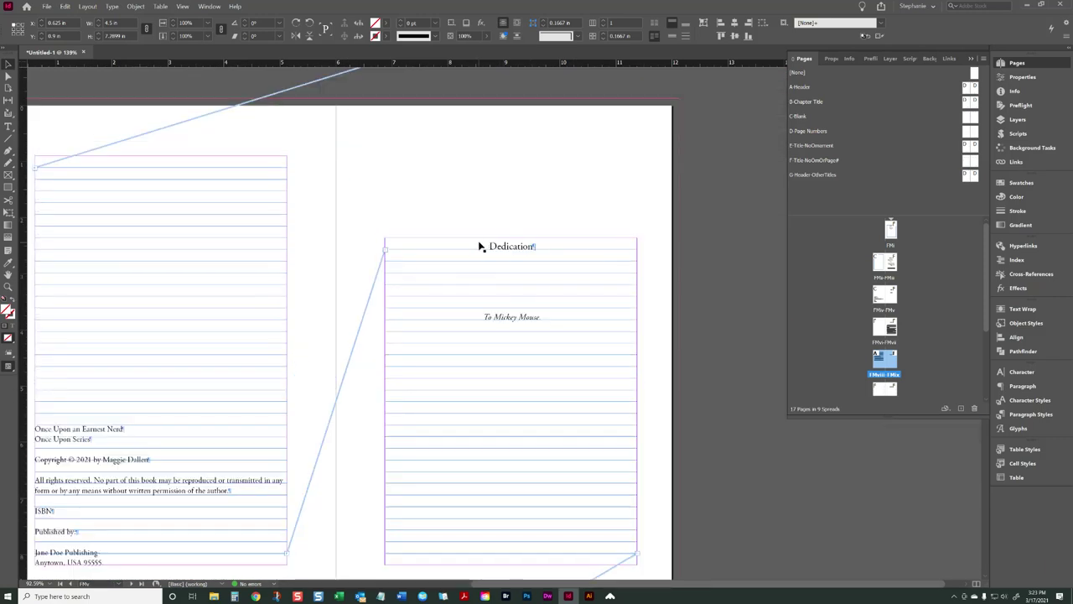
pyautogui.click(482, 243)
pyautogui.scroll(-20, 650, 486)
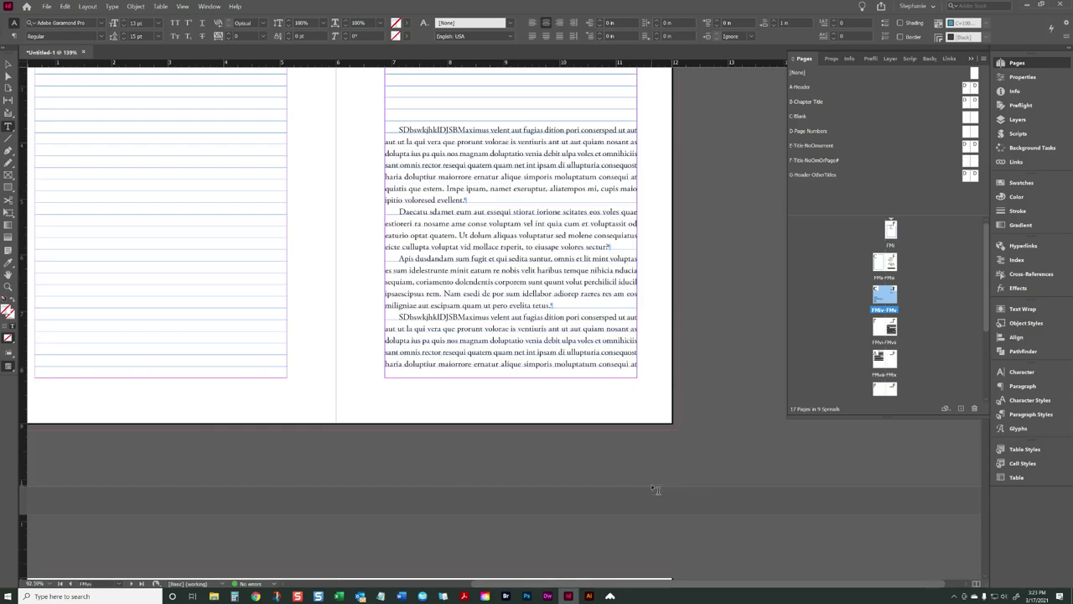
pyautogui.scroll(-5, 656, 490)
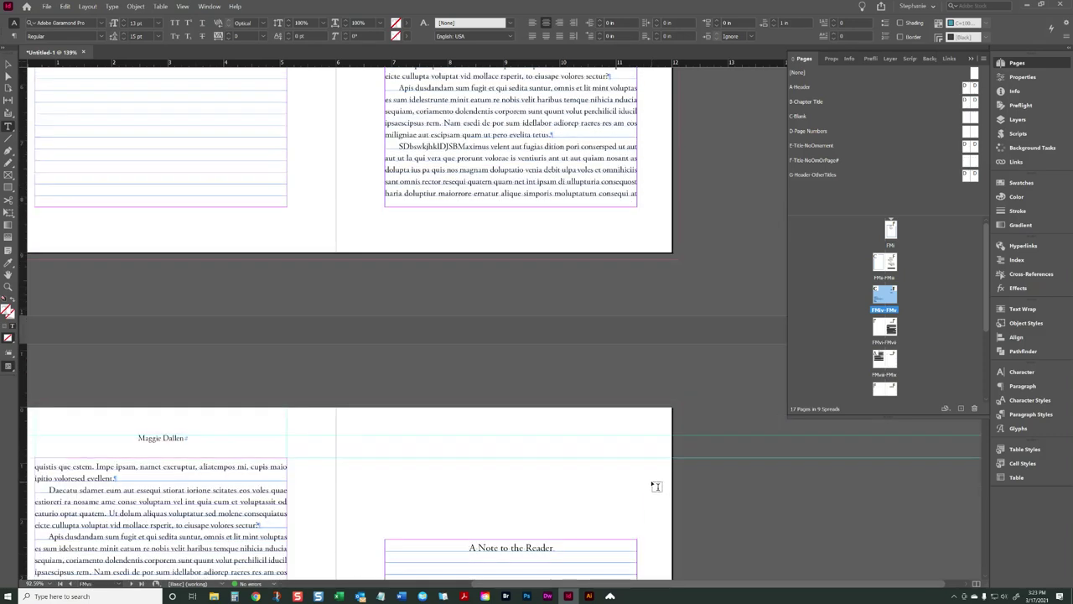
pyautogui.click(193, 461)
pyautogui.hotkey('ctrl', 'a')
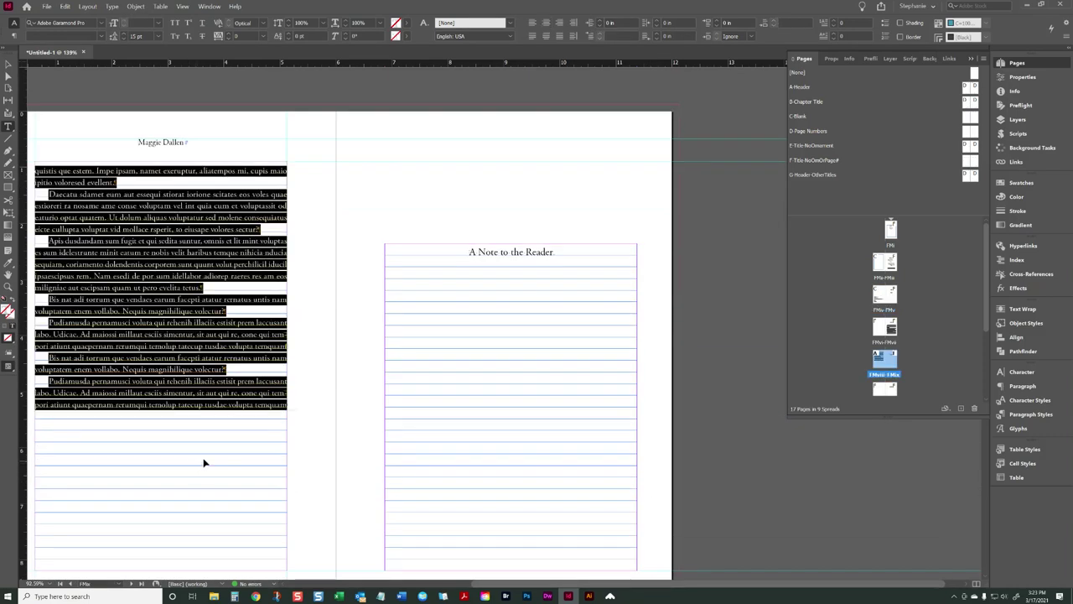
pyautogui.press('BackSpace')
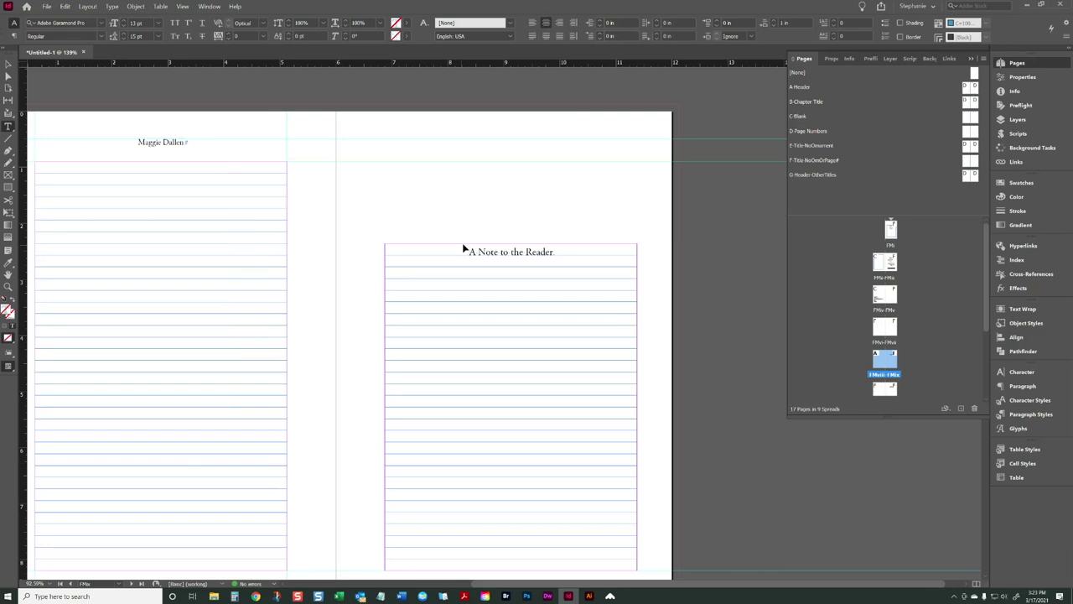
# Step: Undo the deletion of the threaded text and the preceding changes, and check the surrounding front matter pages
pyautogui.hotkey('ctrl', 'z')
pyautogui.hotkey('ctrl', 'z')
pyautogui.hotkey('ctrl', 'z')
pyautogui.scroll(10, 496, 259)
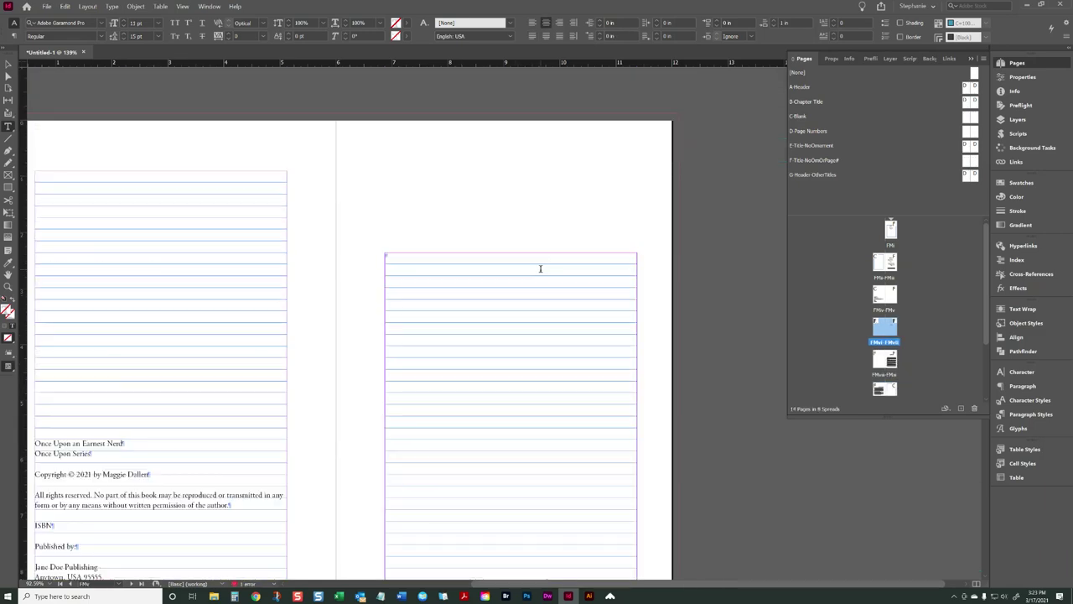
pyautogui.scroll(-6, 539, 268)
pyautogui.scroll(-15, 545, 273)
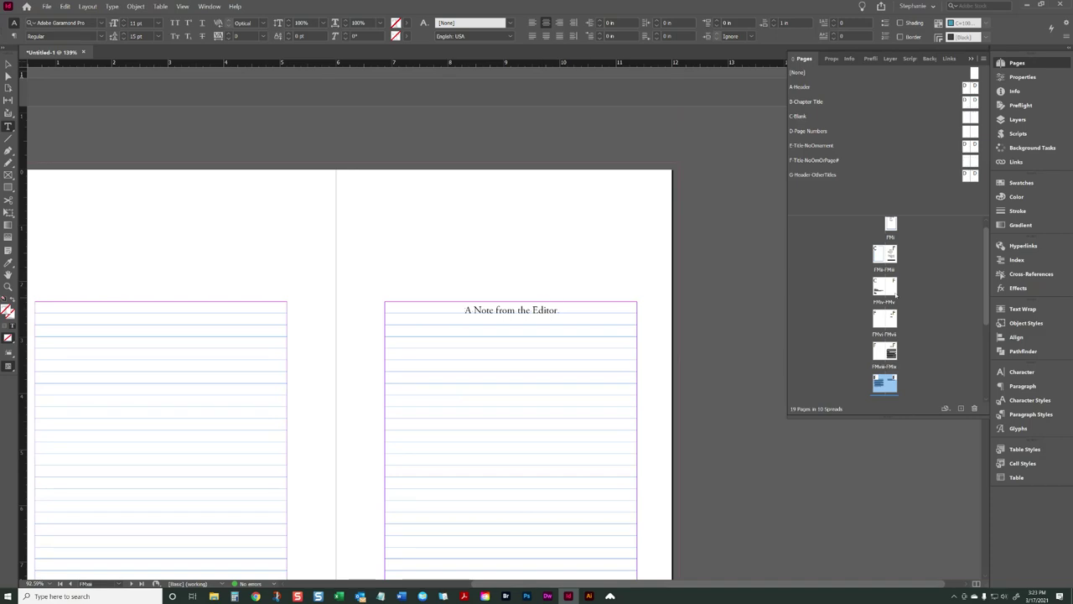
# Step: Examine the text thread between the copyright page frame and the empty frame on page FMv
pyautogui.doubleClick(889, 290)
pyautogui.click(8, 64)
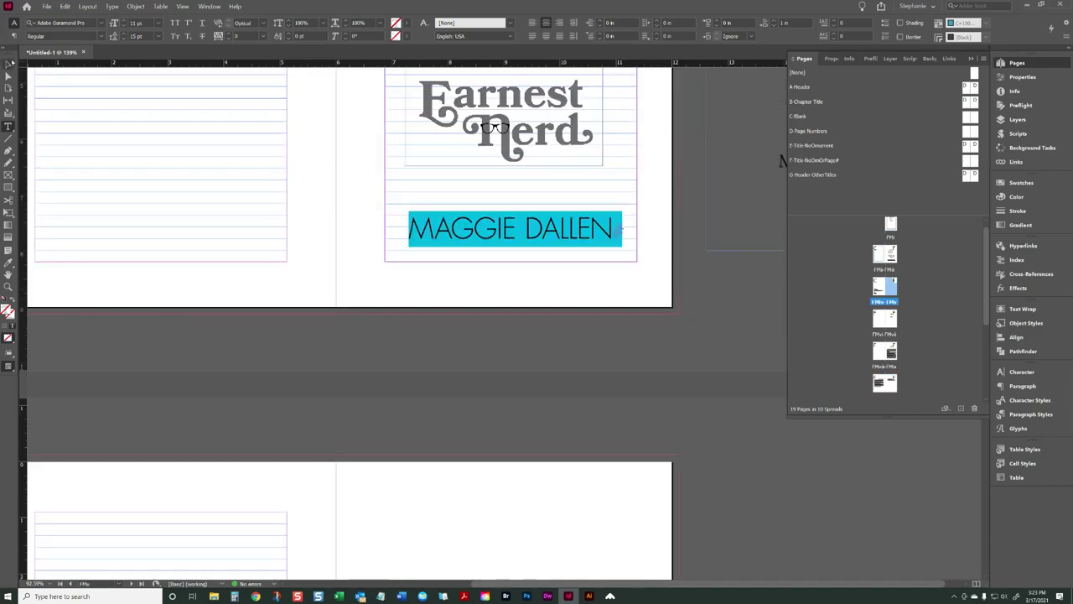
pyautogui.scroll(-5, 407, 239)
pyautogui.click(415, 245)
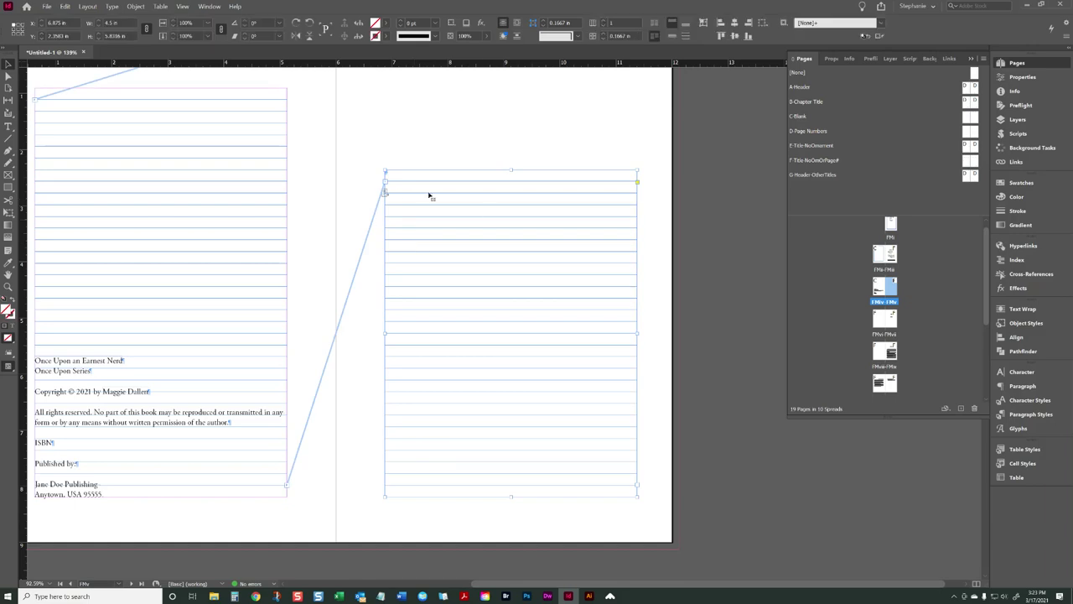
pyautogui.press('t')
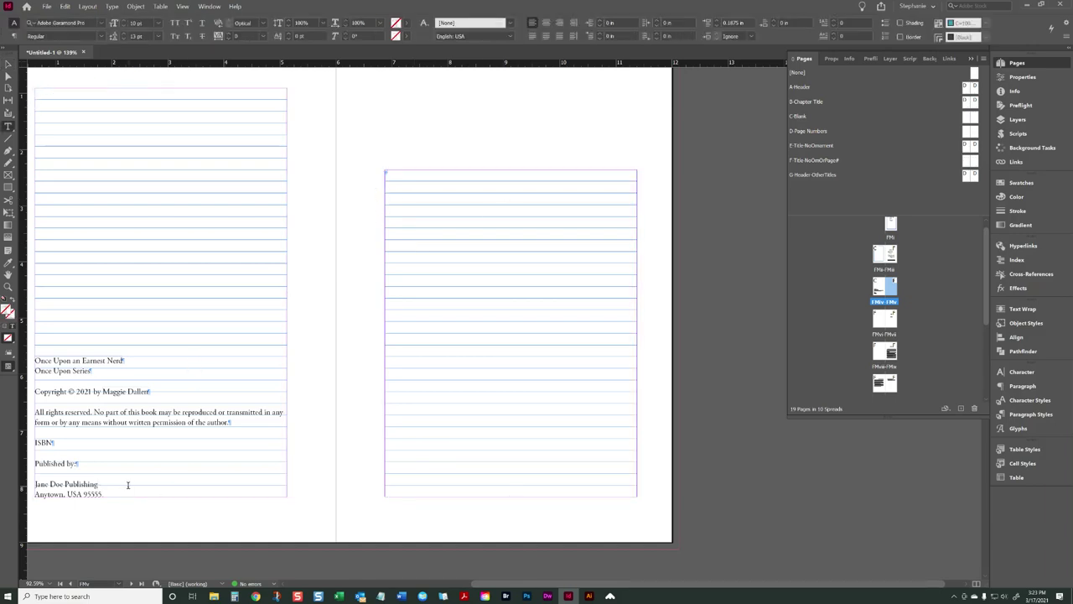
pyautogui.click(124, 491)
pyautogui.click(8, 65)
pyautogui.hotkey('ctrl', 'z')
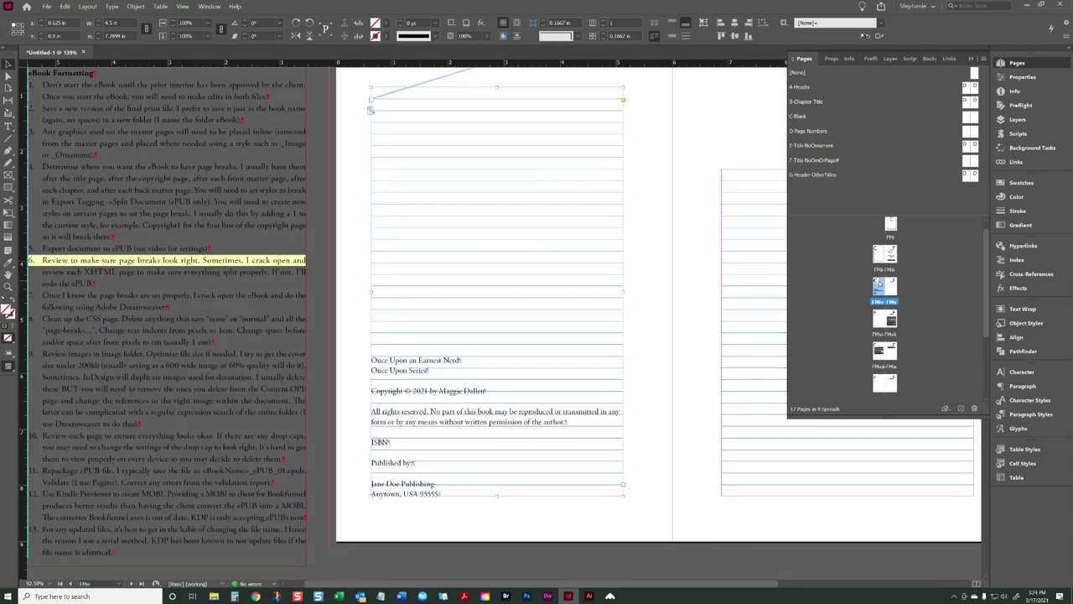
# Step: Insert one page after page FMiv using the F-Title-NoOrnOrPage# master
pyautogui.rightClick(880, 287)
pyautogui.click(901, 286)
pyautogui.click(494, 310)
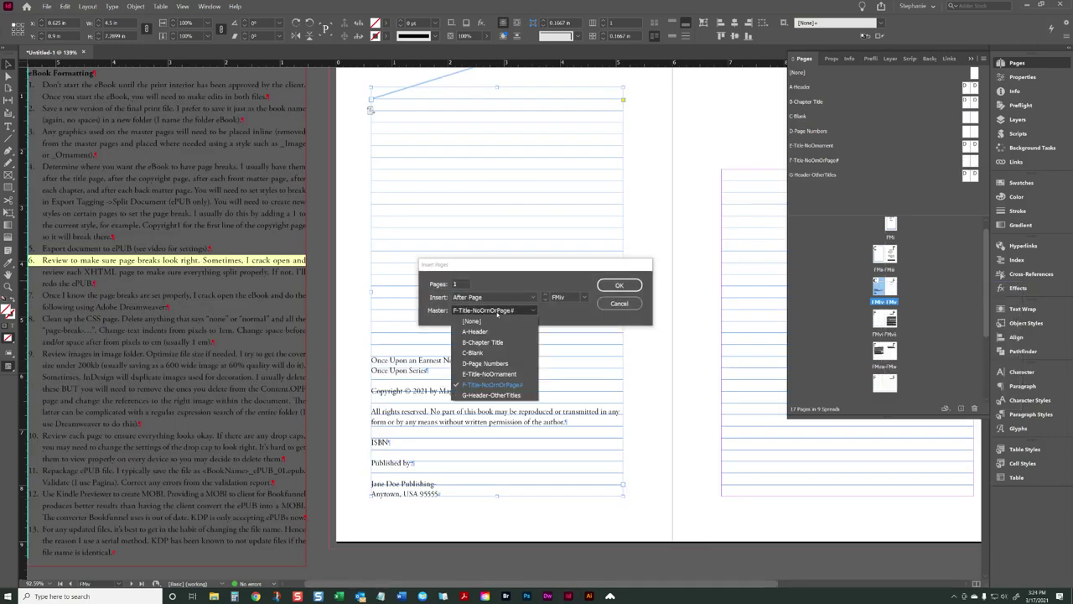
pyautogui.click(492, 384)
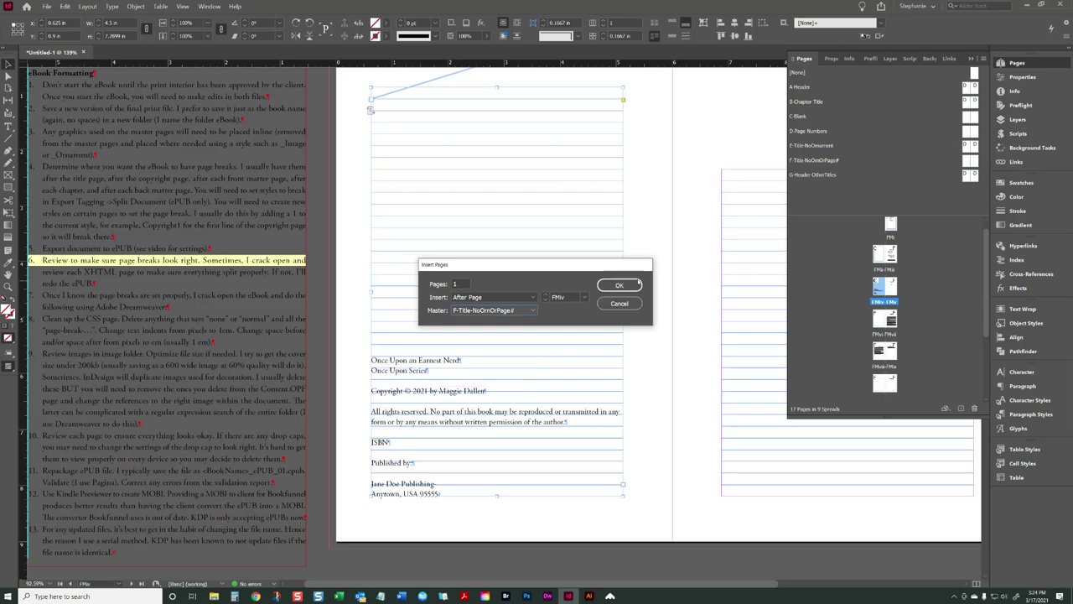
pyautogui.click(639, 286)
# Step: Generate a table of contents titled Contents with the TOC style and place it in the frame on page FMv
pyautogui.click(481, 237)
pyautogui.click(87, 5)
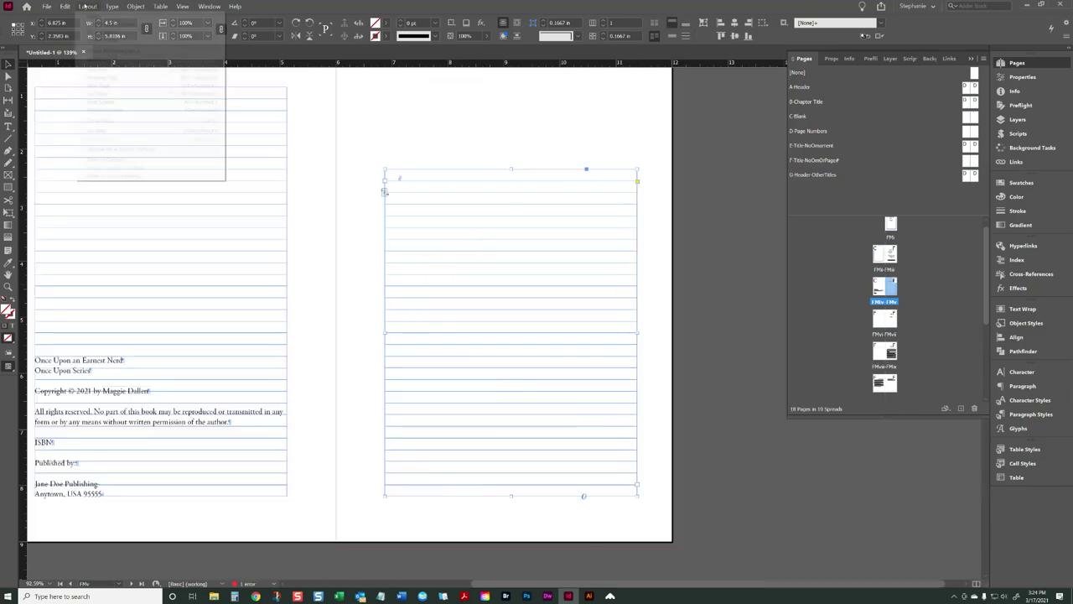
pyautogui.click(122, 159)
pyautogui.press('Return')
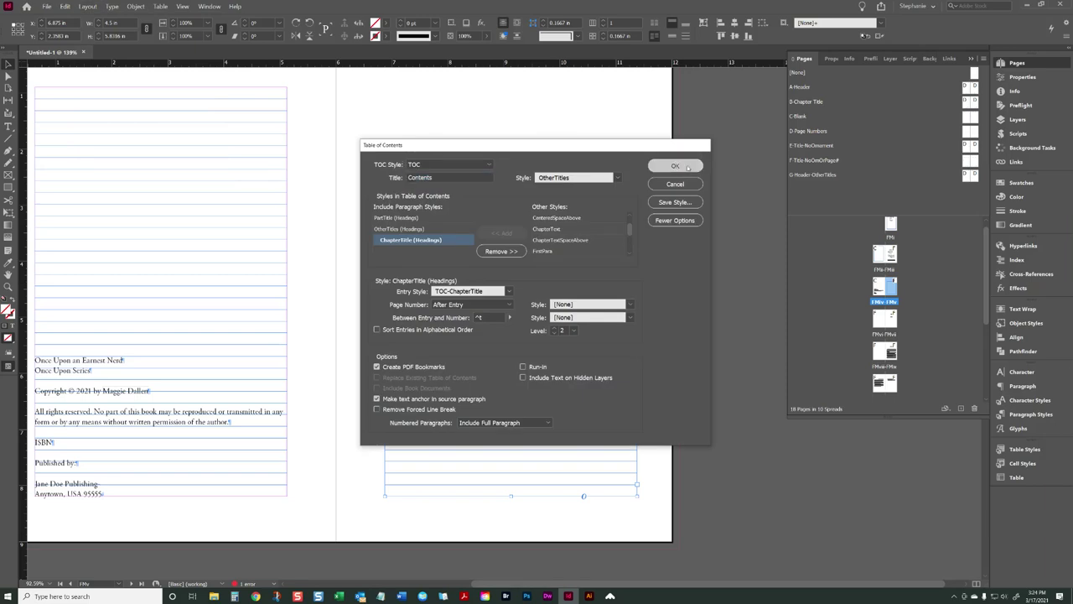
pyautogui.click(623, 309)
pyautogui.click(392, 179)
pyautogui.click(396, 179)
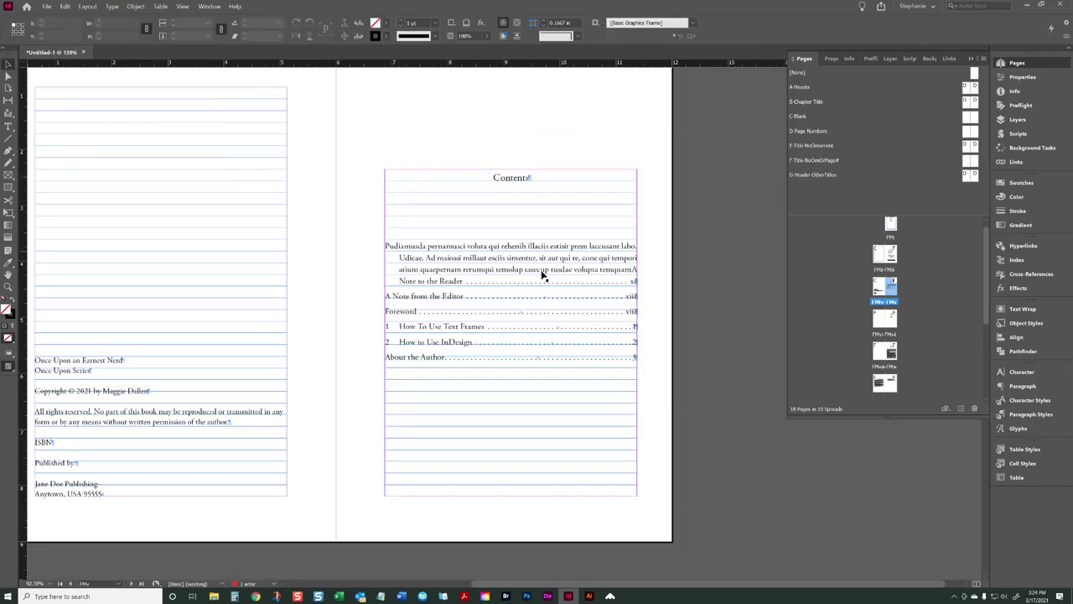
# Step: Check the first contents entries on page FMv against the front matter headings on the following pages
pyautogui.doubleClick(475, 259)
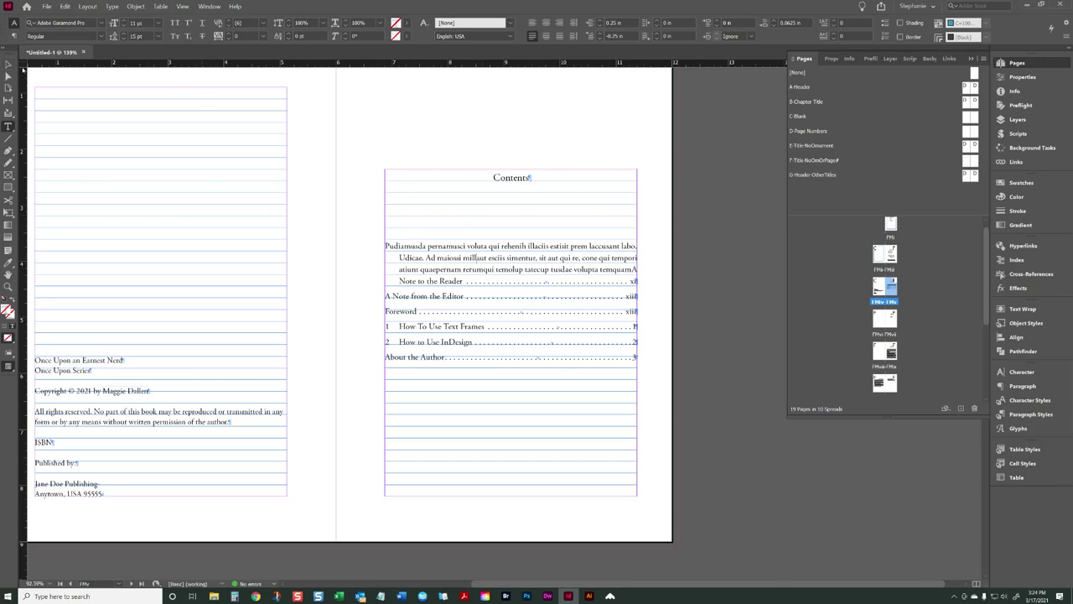
pyautogui.click(8, 65)
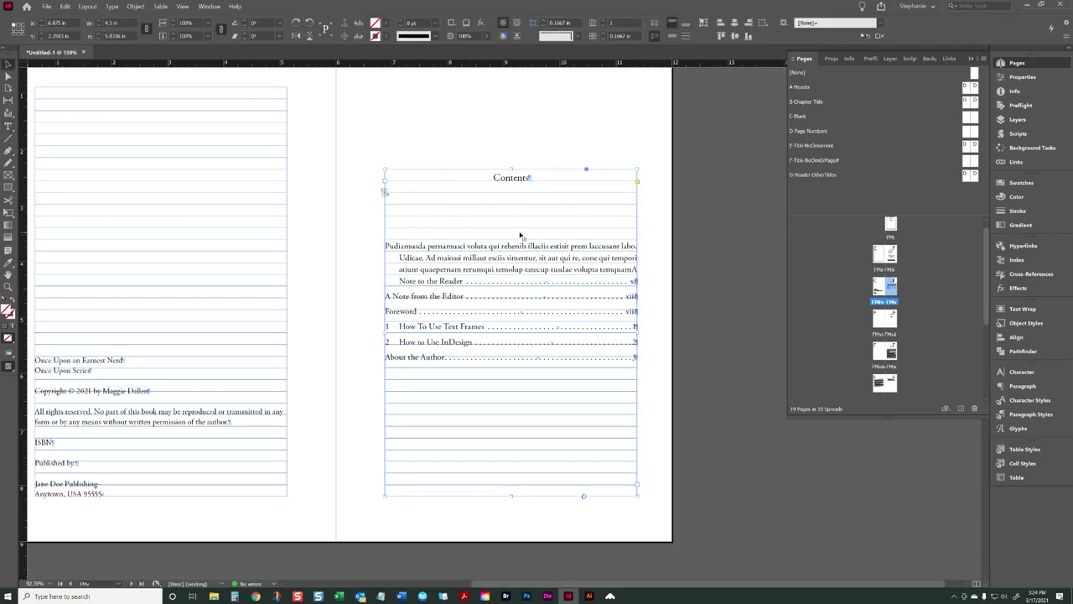
pyautogui.scroll(-5, 455, 204)
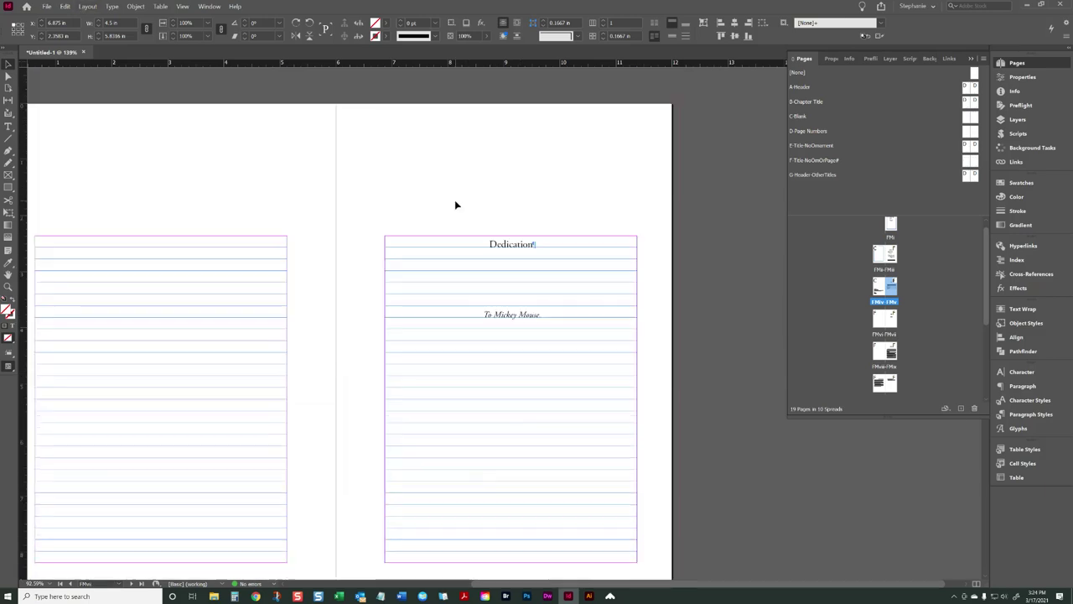
pyautogui.scroll(-3, 455, 205)
pyautogui.scroll(8, 455, 204)
pyautogui.scroll(1, 508, 196)
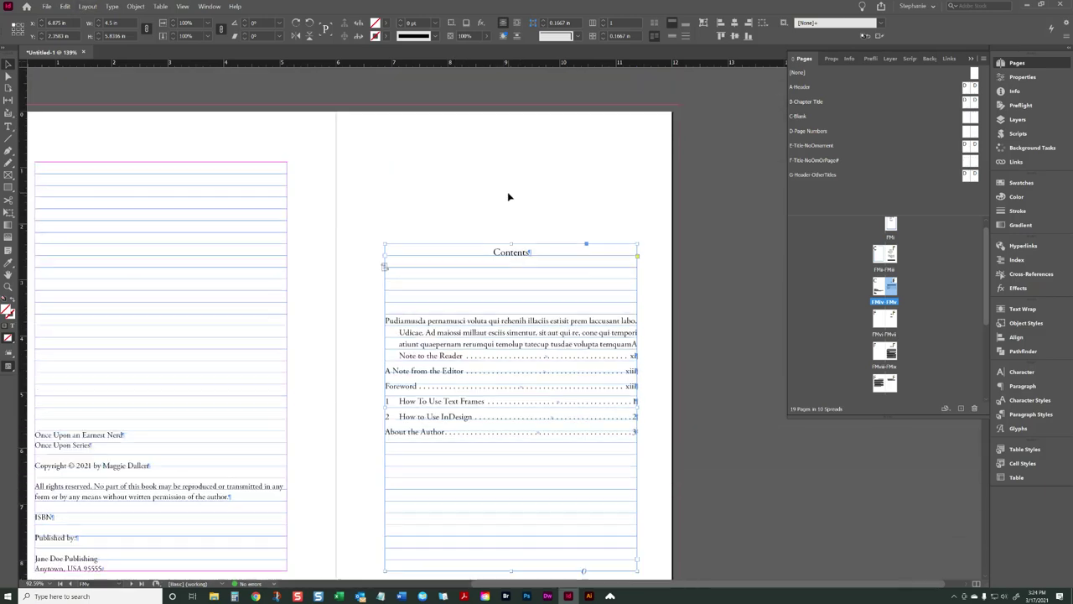
pyautogui.doubleClick(470, 342)
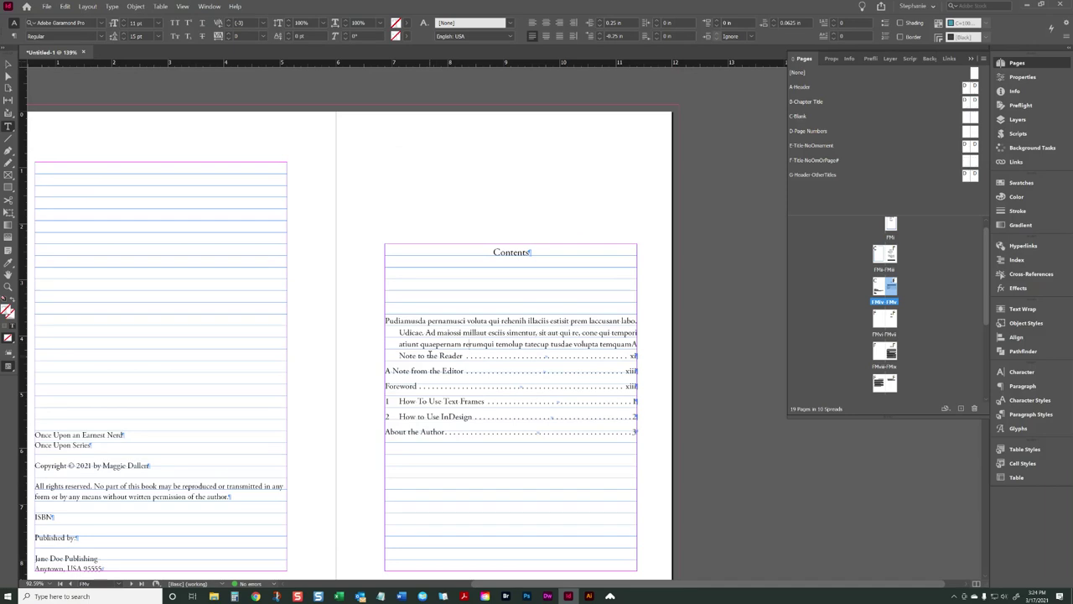
pyautogui.scroll(-5, 495, 308)
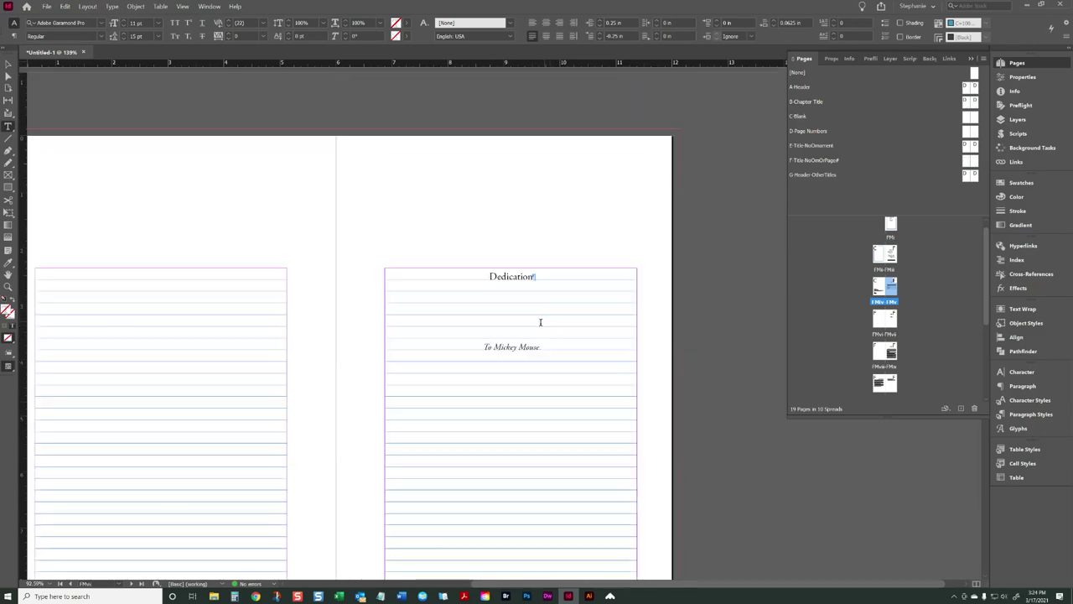
# Step: Apply the OtherTitles paragraph style to the Dedication and Acknowledgements headings
pyautogui.click(530, 270)
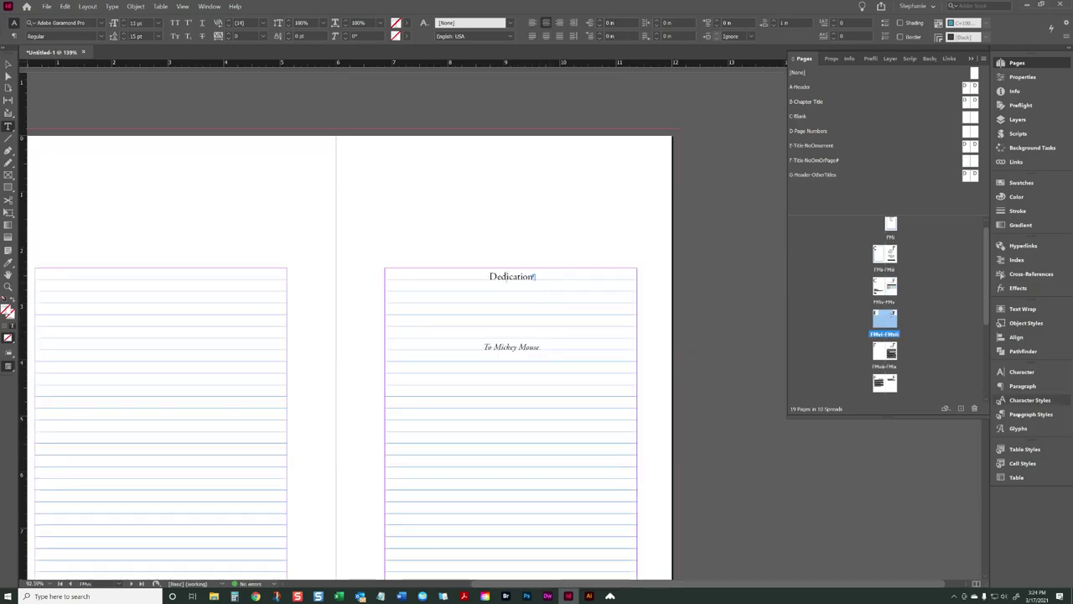
pyautogui.click(1014, 414)
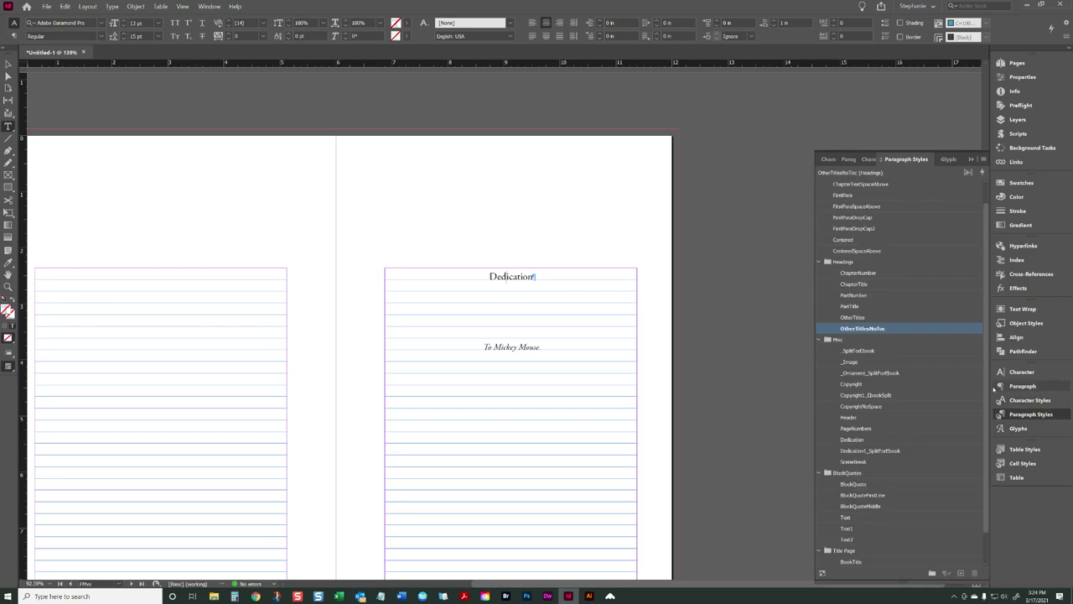
pyautogui.click(852, 317)
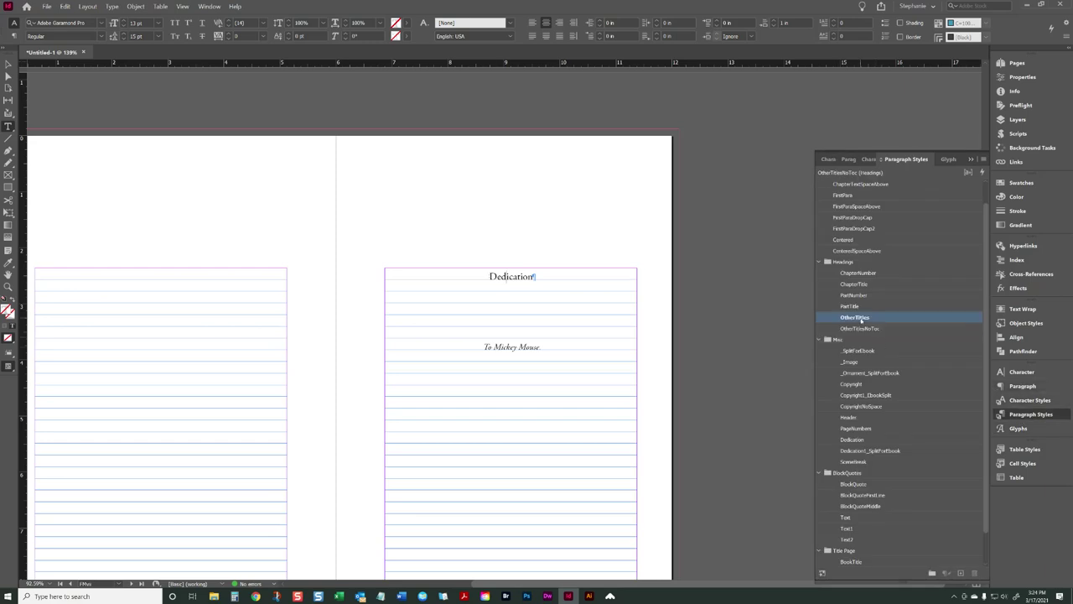
pyautogui.scroll(-5, 503, 287)
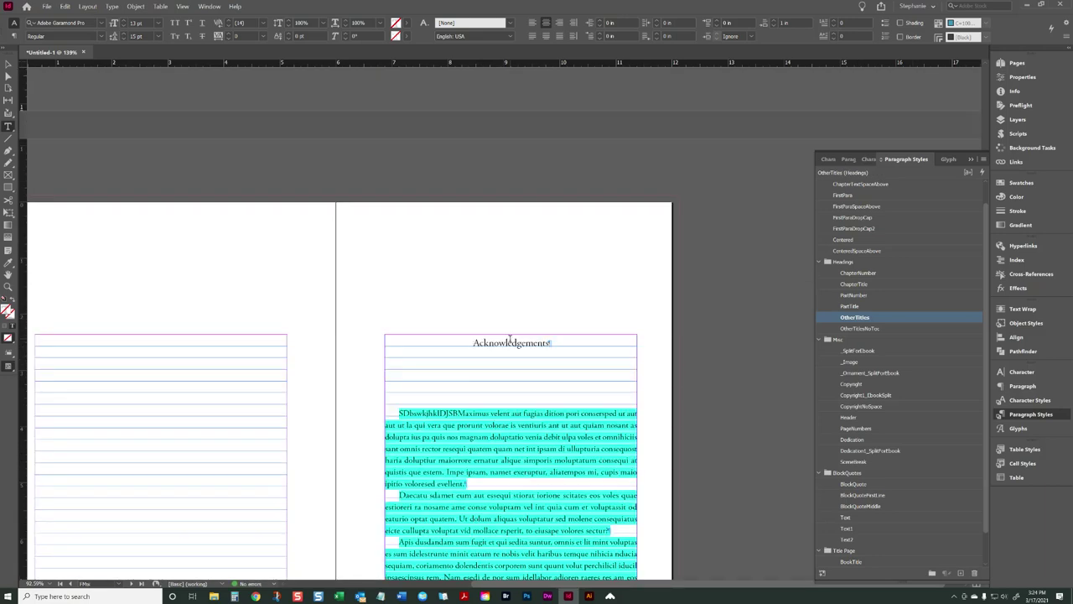
pyautogui.click(508, 339)
pyautogui.click(852, 318)
# Step: Separate the A Note to the Reader heading from the preceding body text with a paragraph break and apply ChapterText to that body text
pyautogui.scroll(-8, 431, 319)
pyautogui.scroll(5, 431, 319)
pyautogui.scroll(-2, 534, 409)
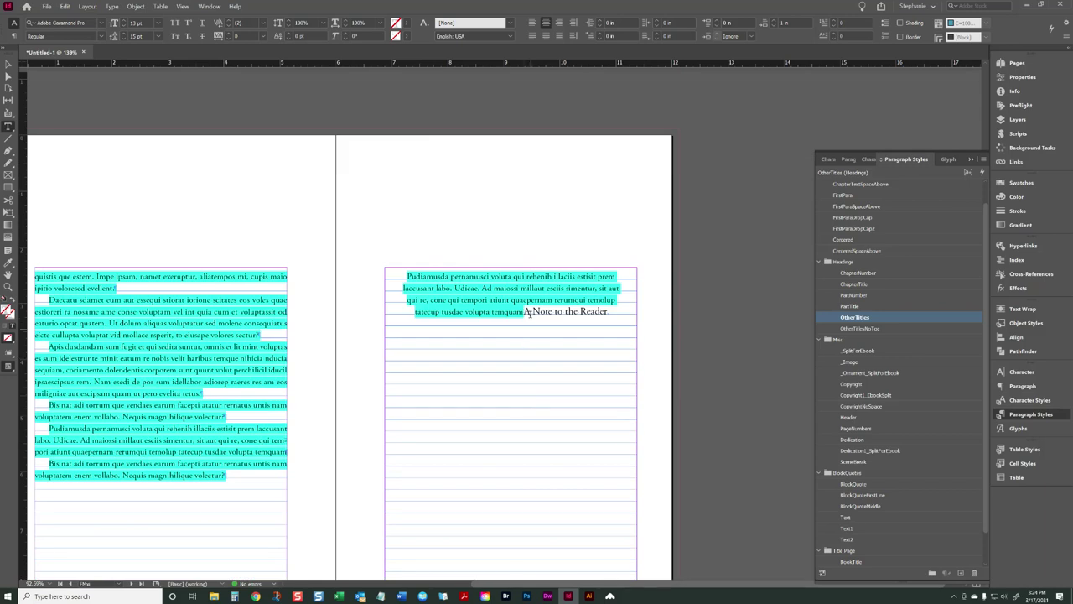
pyautogui.click(528, 308)
pyautogui.press('Return')
pyautogui.scroll(5, 721, 318)
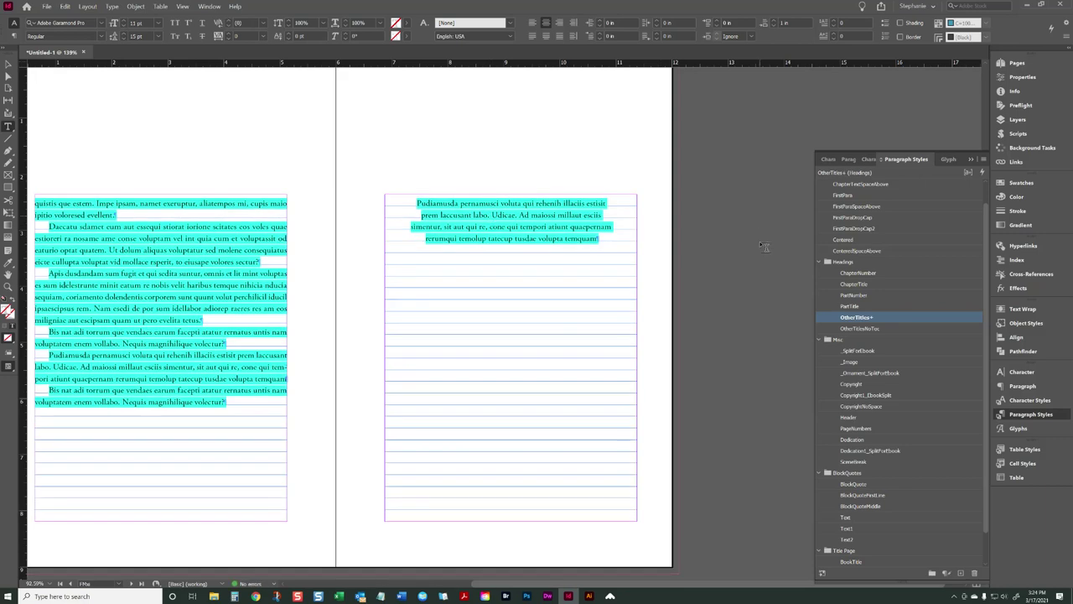
pyautogui.scroll(1, 855, 227)
pyautogui.click(848, 195)
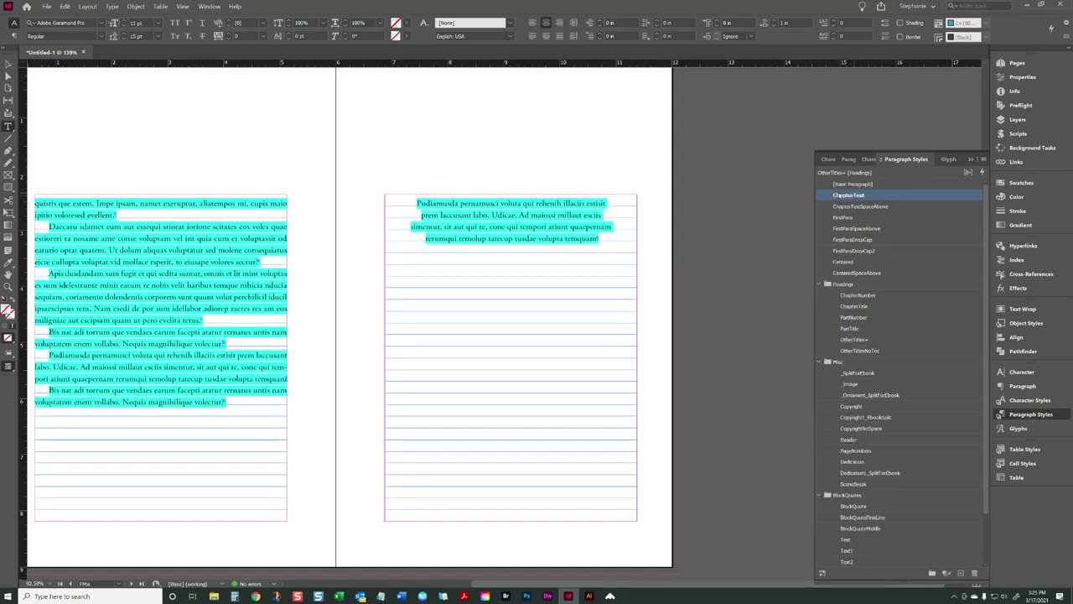
# Step: Update the table of contents in the Contents frame on page FMv
pyautogui.scroll(15, 228, 283)
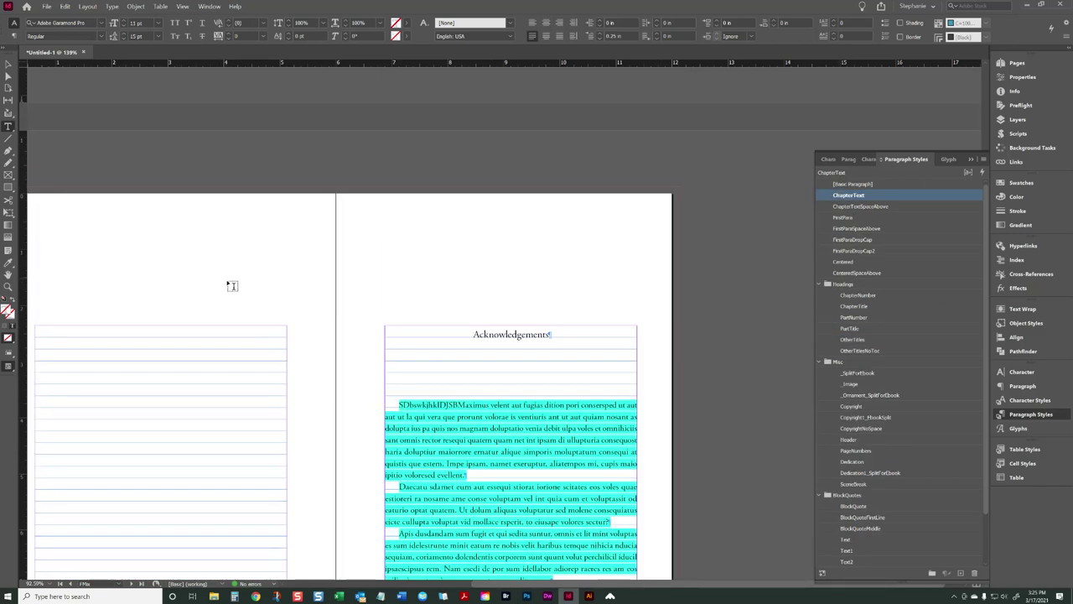
pyautogui.scroll(5, 327, 323)
pyautogui.press('Escape')
pyautogui.click(478, 336)
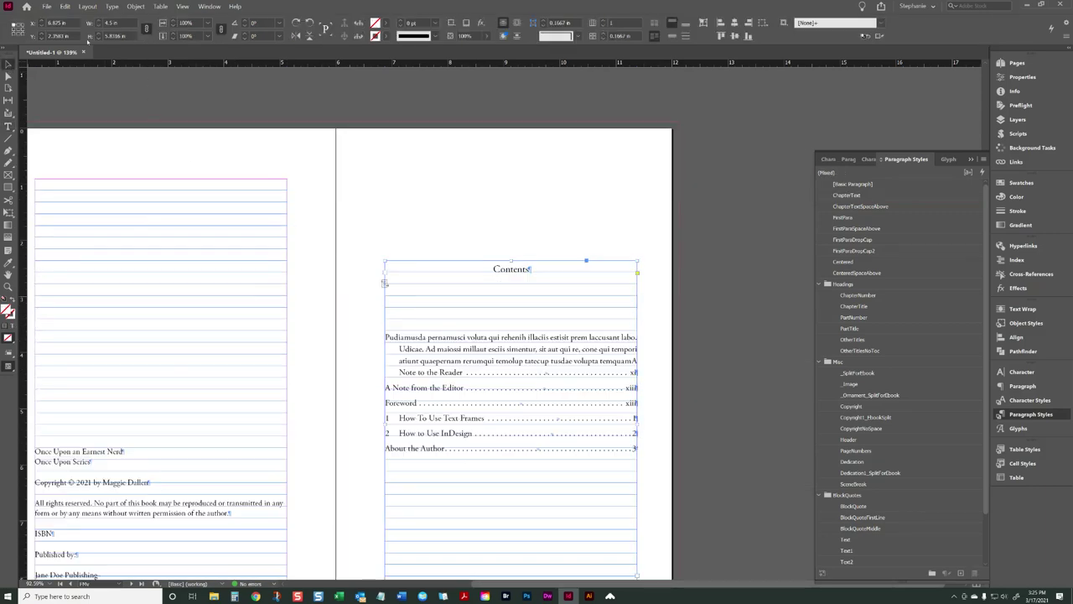
pyautogui.click(87, 6)
pyautogui.click(113, 168)
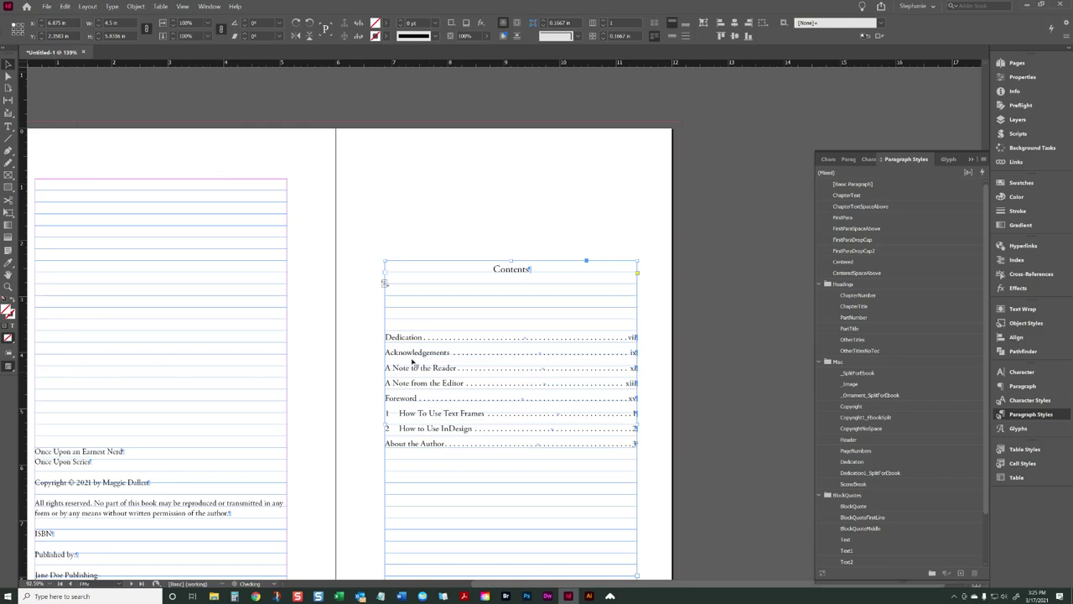
pyautogui.scroll(-3, 432, 457)
pyautogui.click(432, 458)
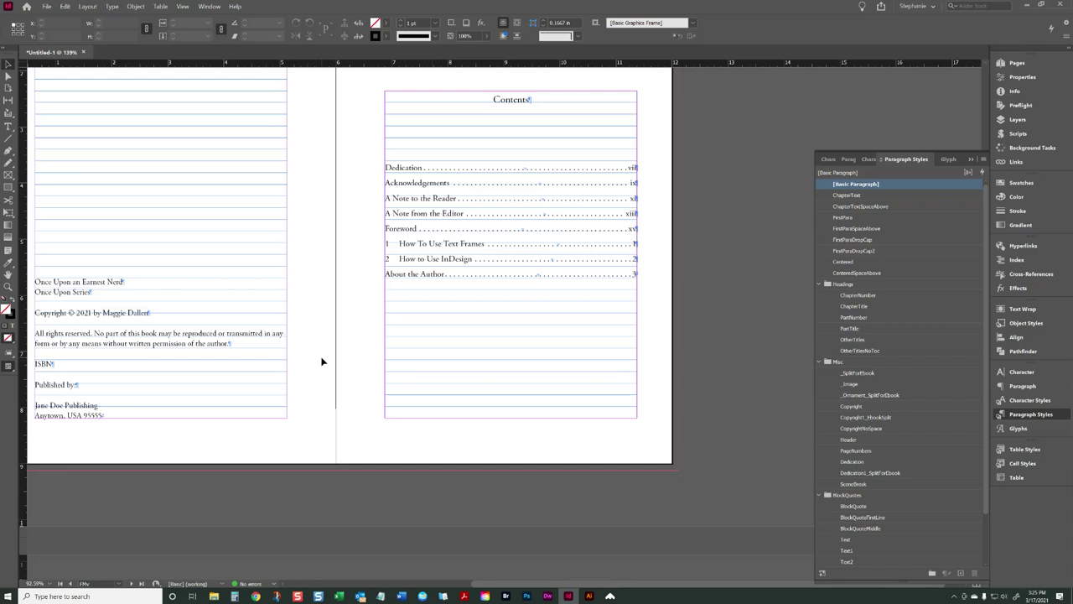
pyautogui.scroll(10, 314, 360)
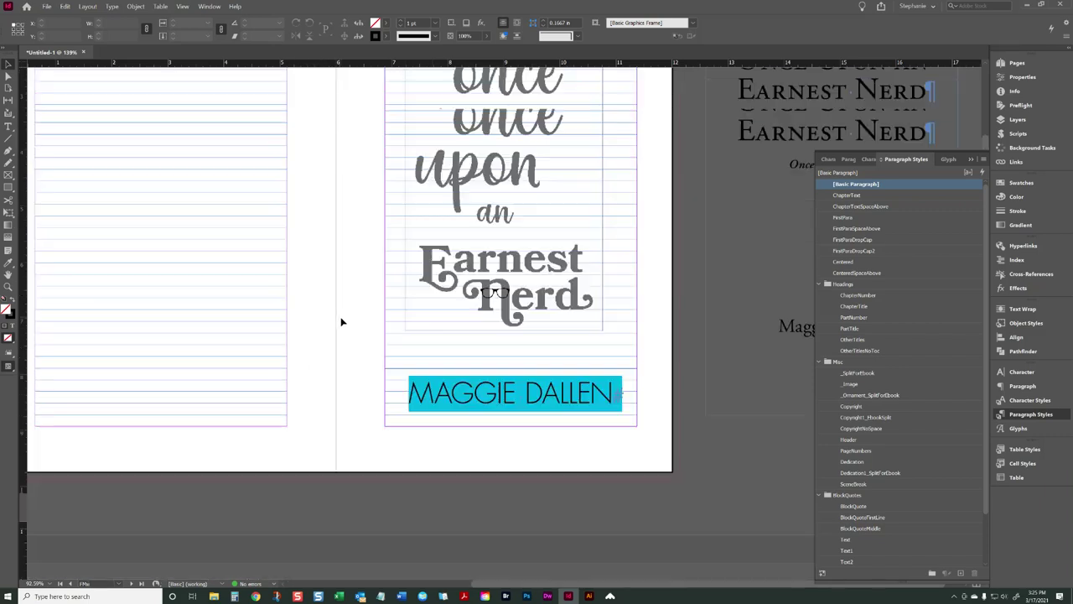
pyautogui.scroll(8, 436, 277)
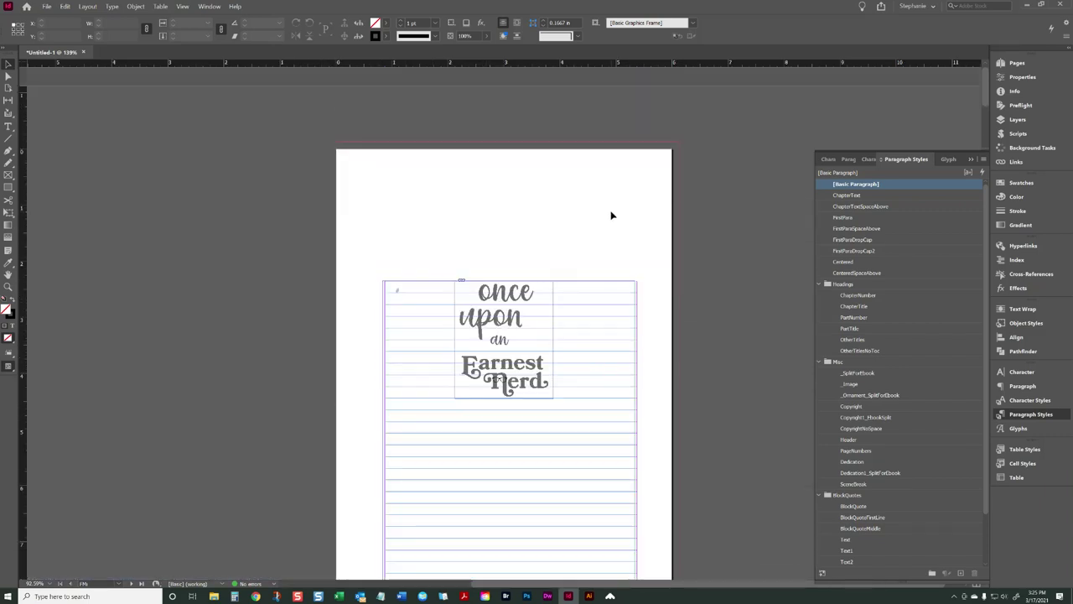
# Step: Display the document's page thumbnails and check the commands available for inserting or deleting at page FMi
pyautogui.click(1016, 63)
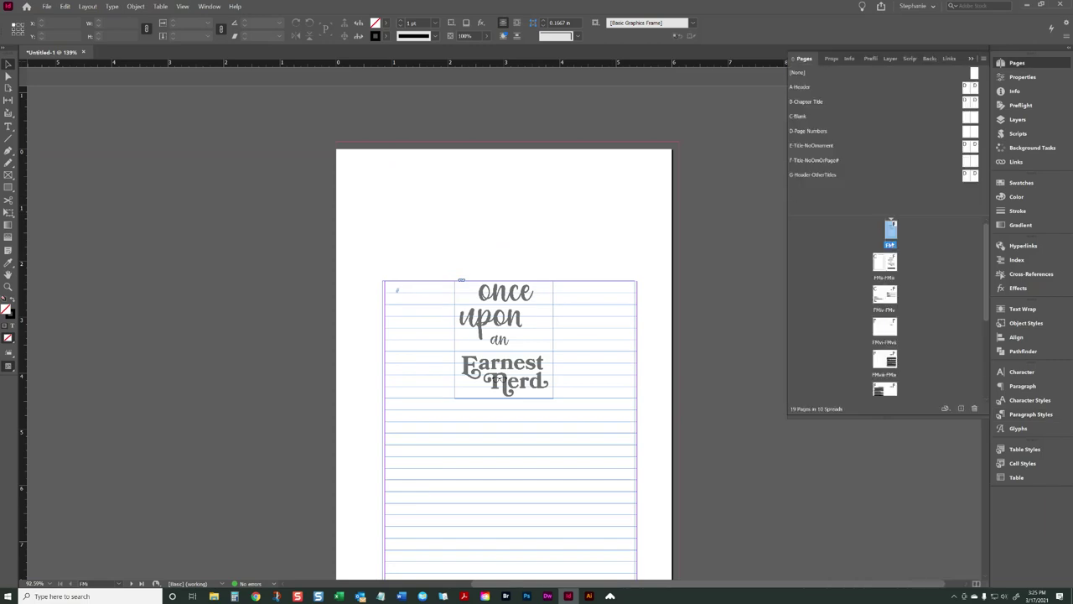
pyautogui.rightClick(891, 233)
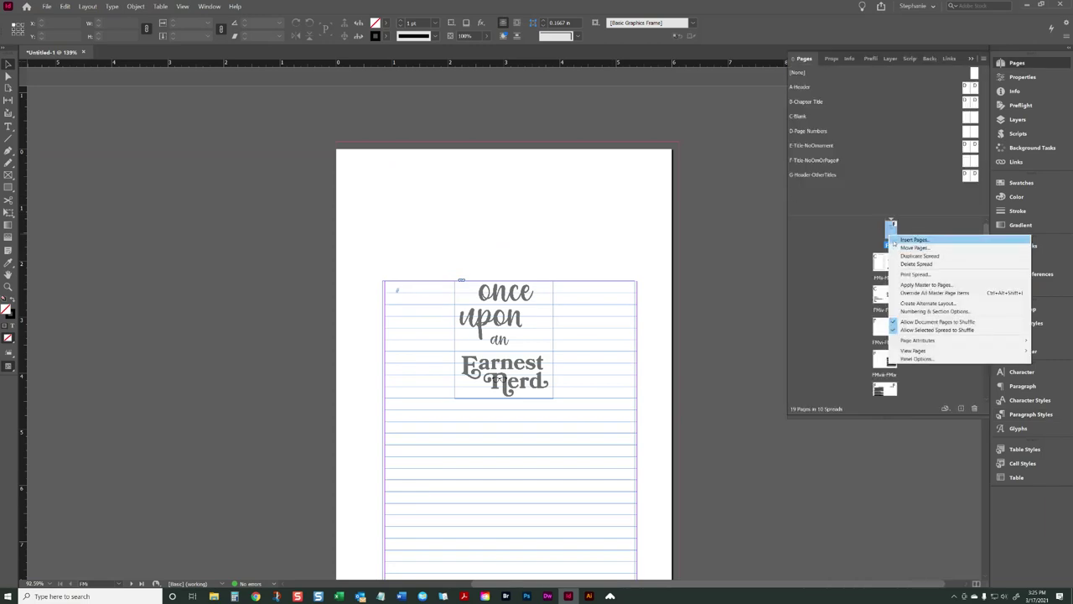
pyautogui.click(691, 266)
# Step: Check the vertical justification alignment in the Text Frame Options of the copyright text frame on page FMiv, discarding any changes
pyautogui.scroll(-10, 686, 256)
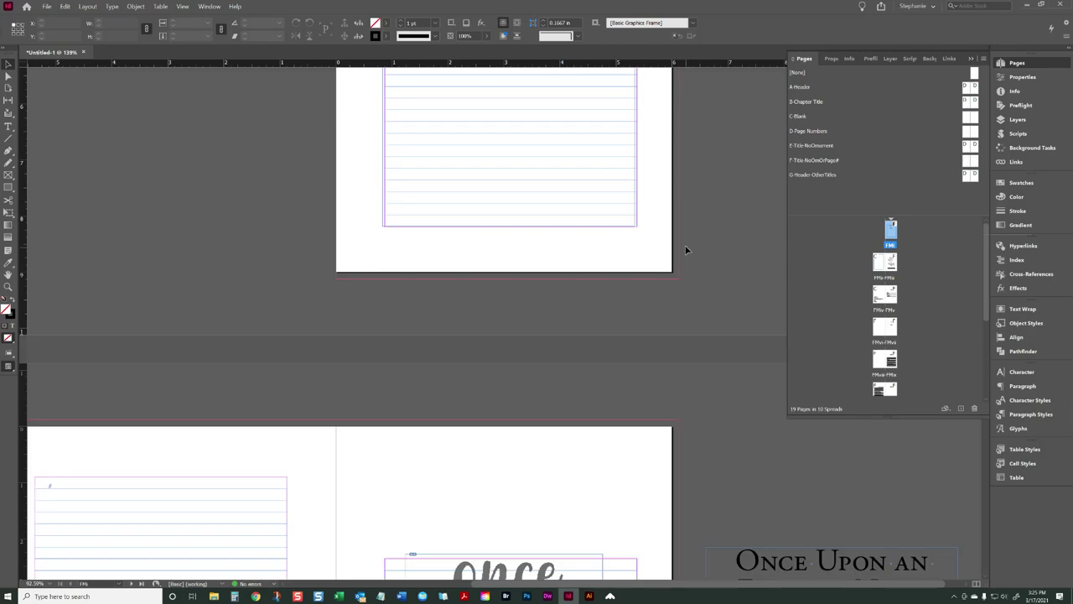
pyautogui.scroll(-10, 362, 294)
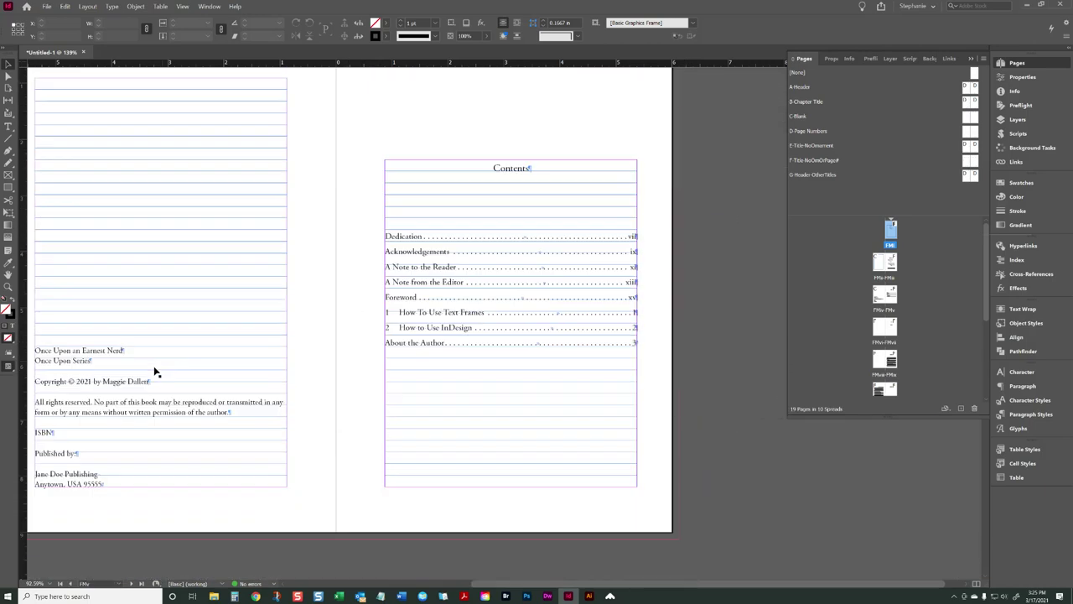
pyautogui.click(220, 278)
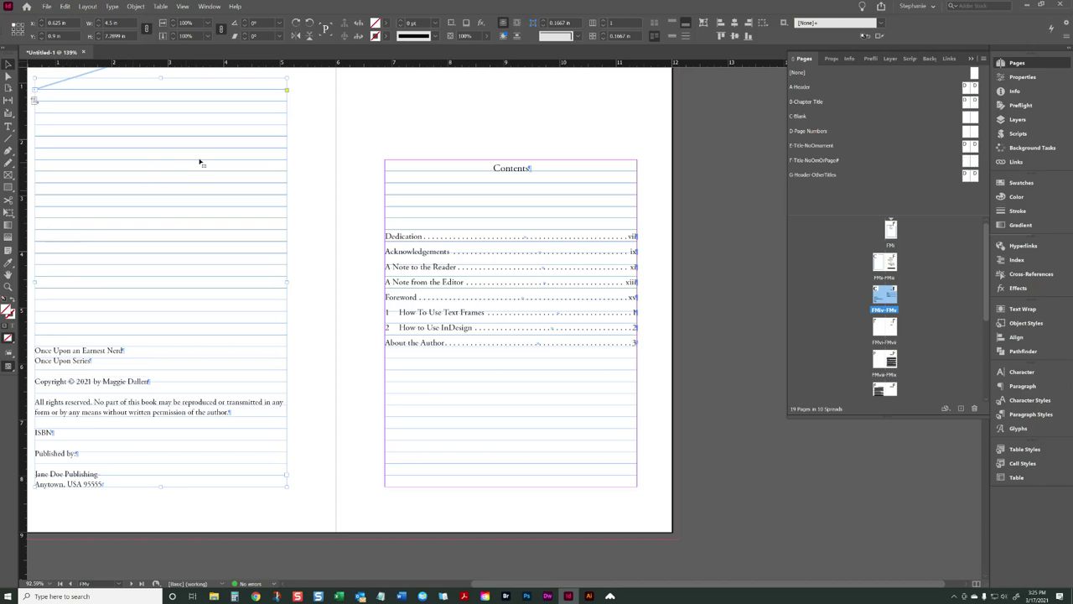
pyautogui.rightClick(122, 283)
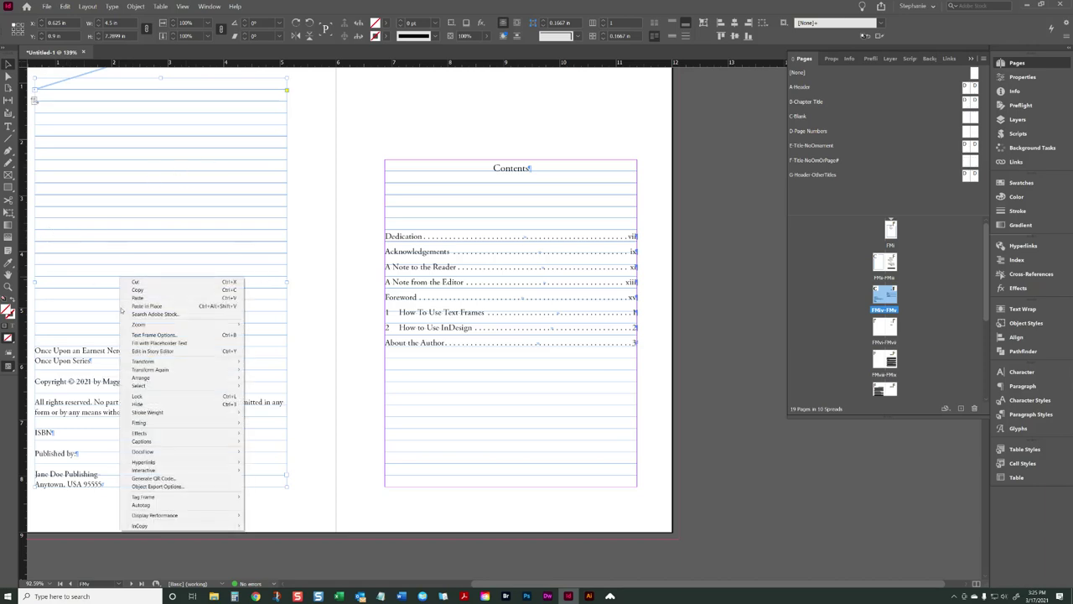
pyautogui.click(180, 336)
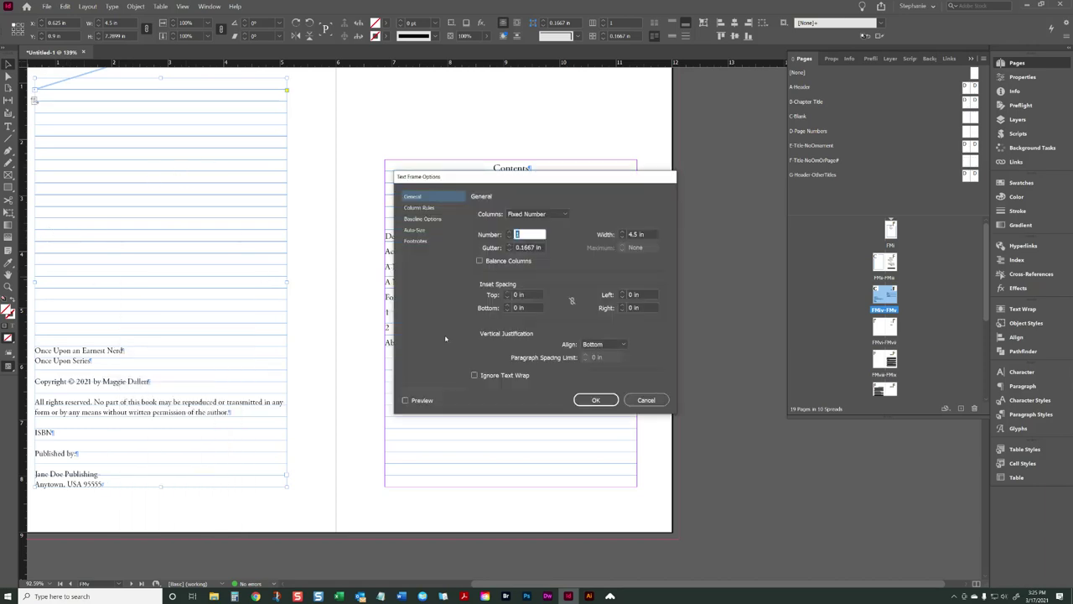
pyautogui.click(603, 343)
pyautogui.click(645, 399)
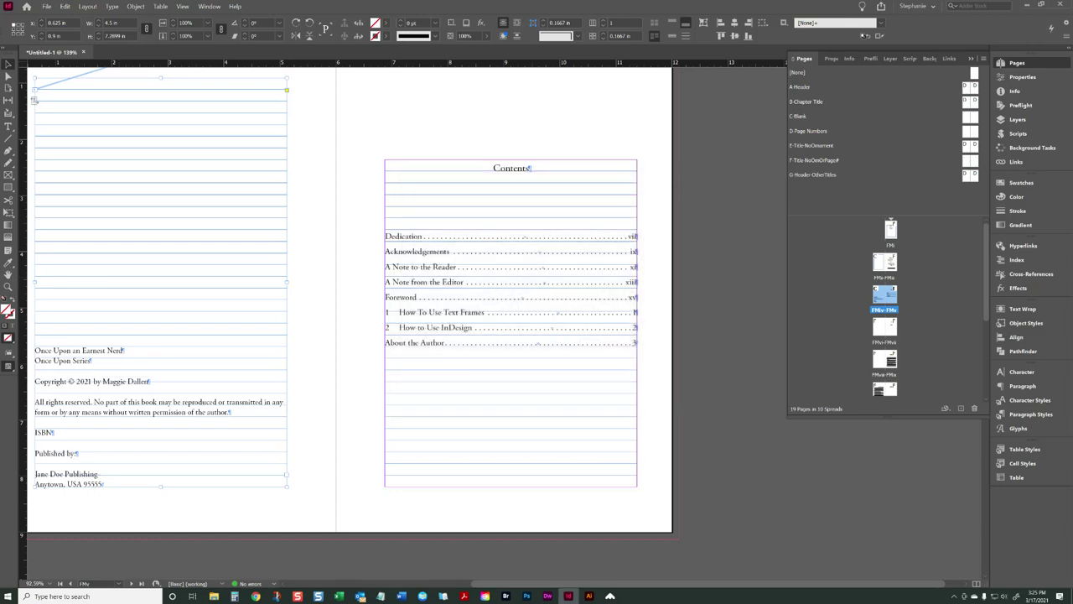